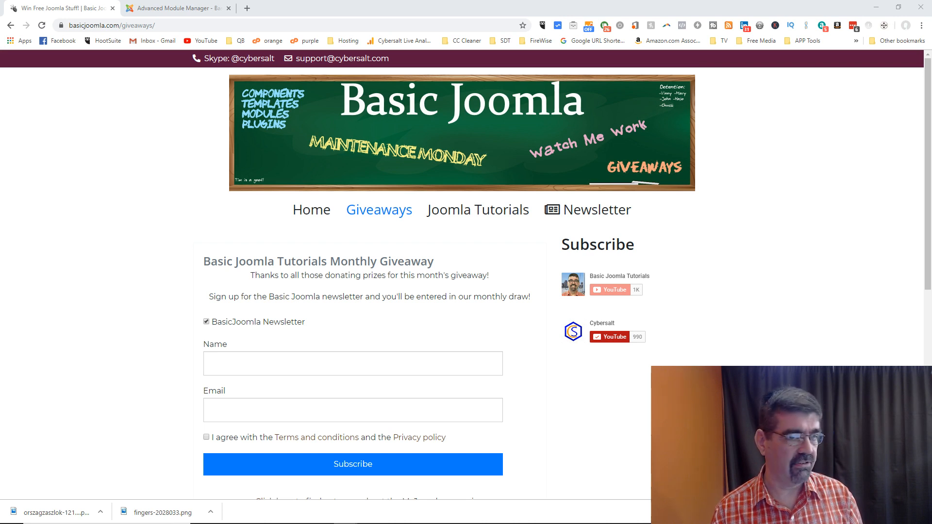
Step: Switch to the Advanced Module Manager tab to show the administrator Control Panel
click(175, 9)
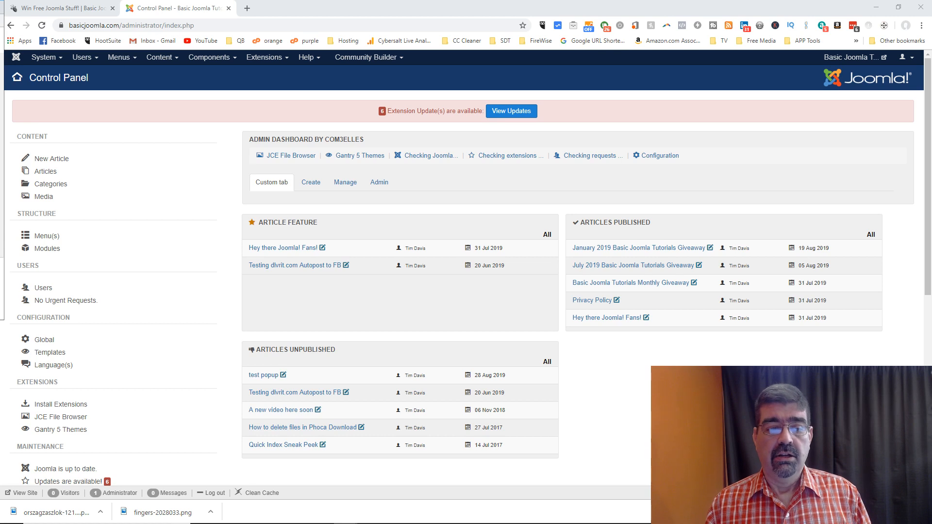
Step: Open Regular Labs - ReReplacer from the Components menu
click(210, 58)
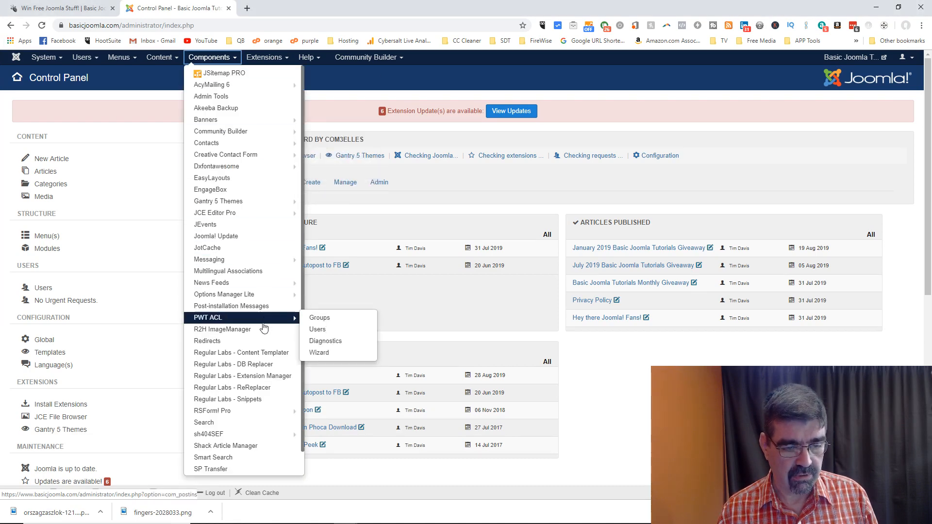
click(252, 388)
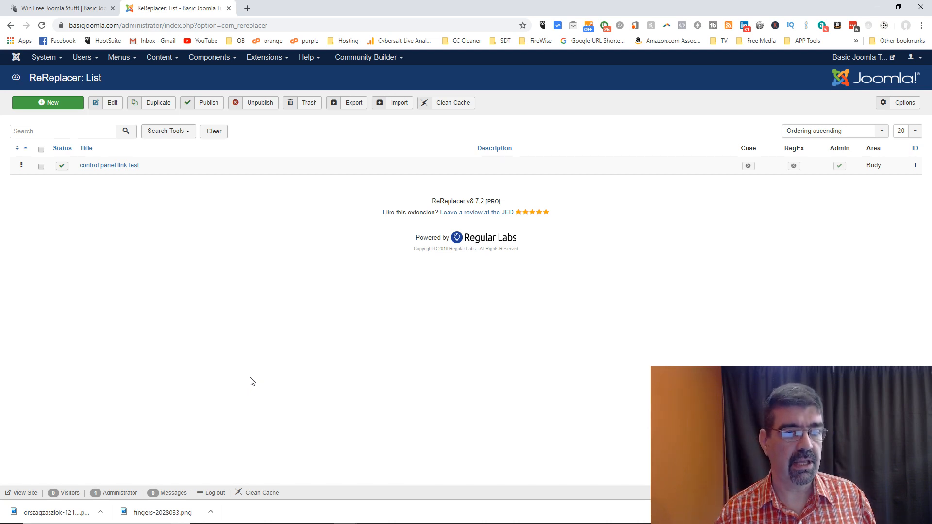
Step: Find the 'Joomla fan' greeting on the site front page, then start a new ReReplacer rule
click(158, 62)
mouse_move(163, 73)
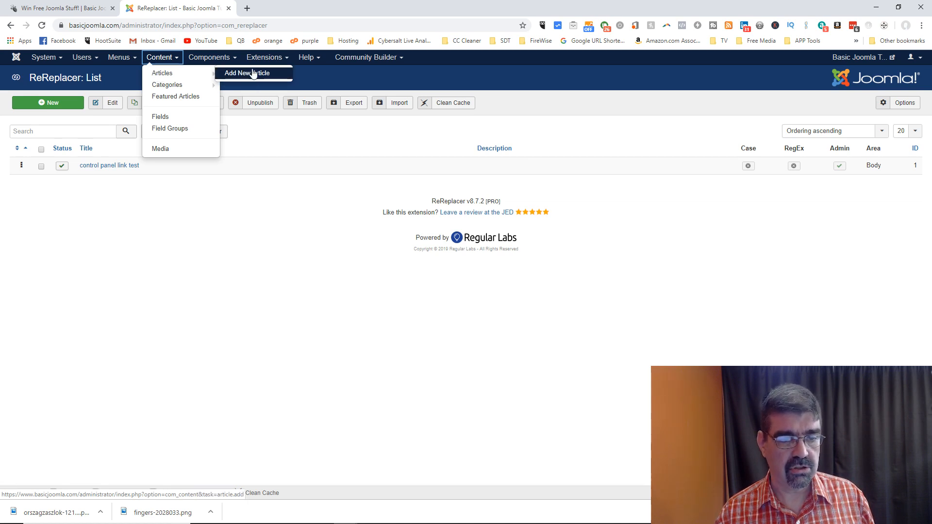
click(887, 60)
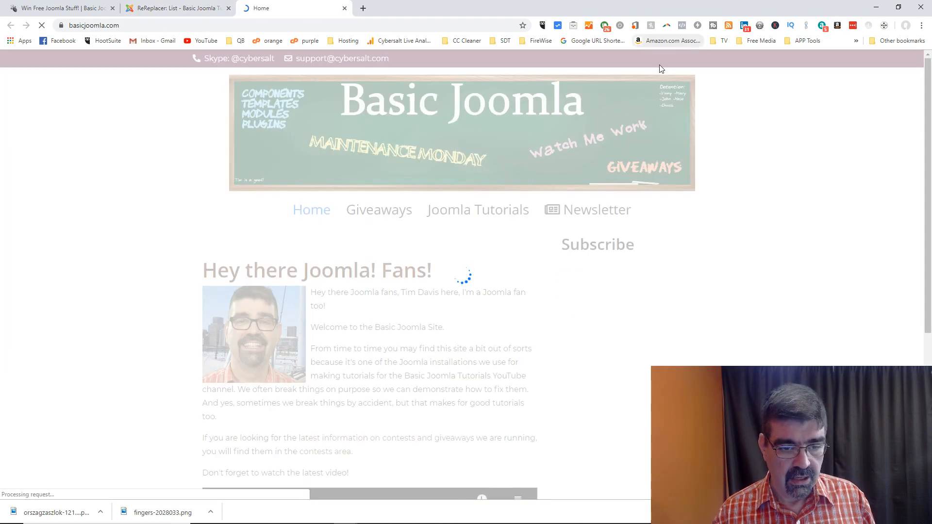
scroll(533, 168, down, 2)
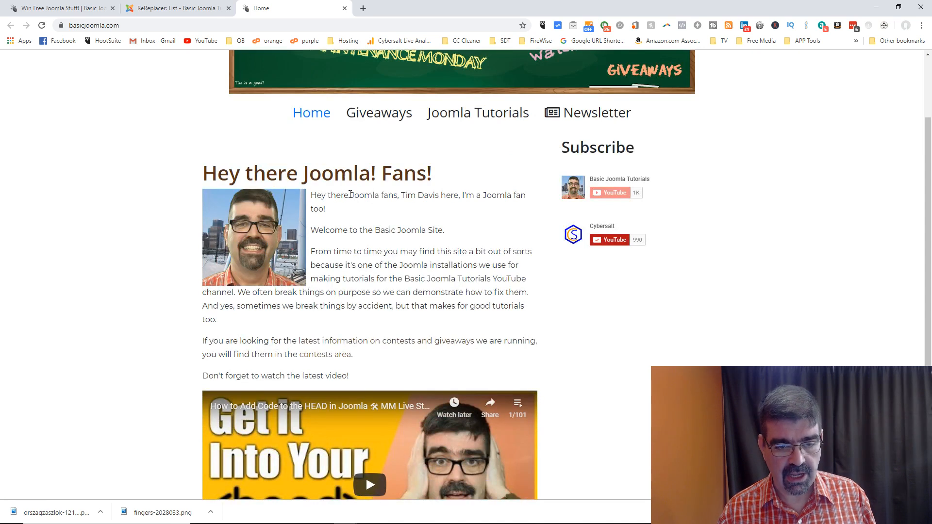
drag(351, 195, 396, 194)
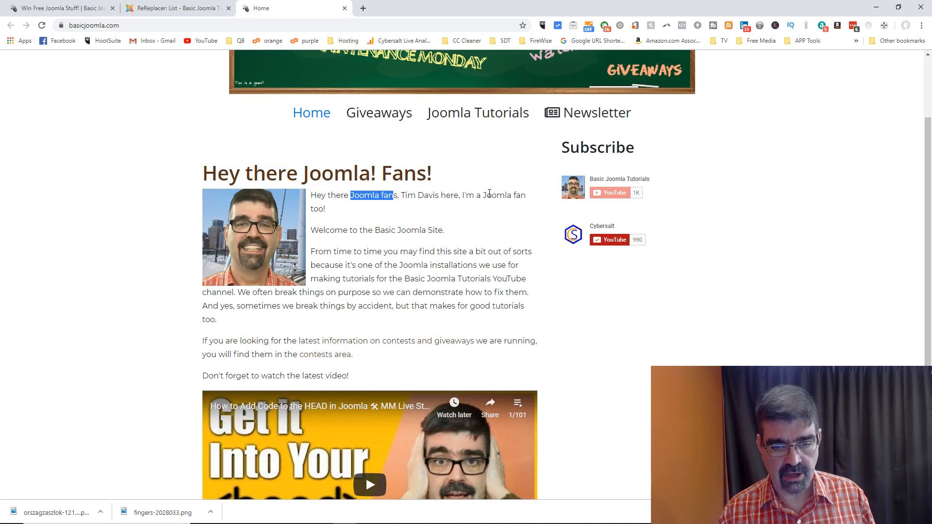
click(170, 10)
click(53, 104)
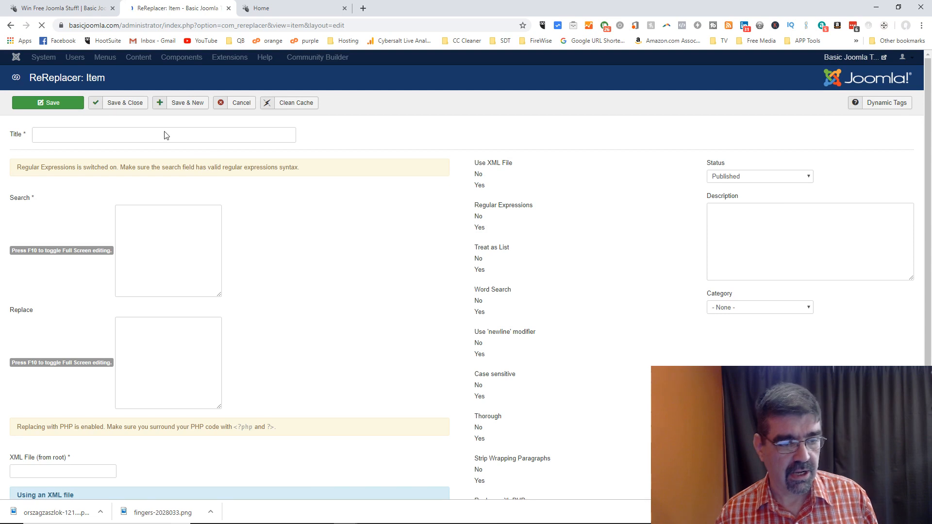
Step: Save a rule titled 'rereplacer demo' that replaces 'Joomla Fan' with 'Joomla Fanatics'
click(165, 131)
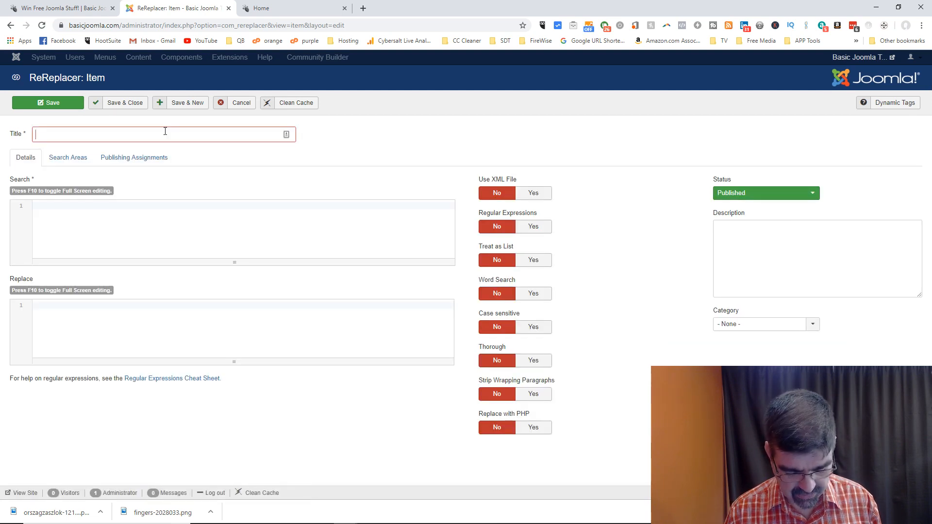
click(168, 205)
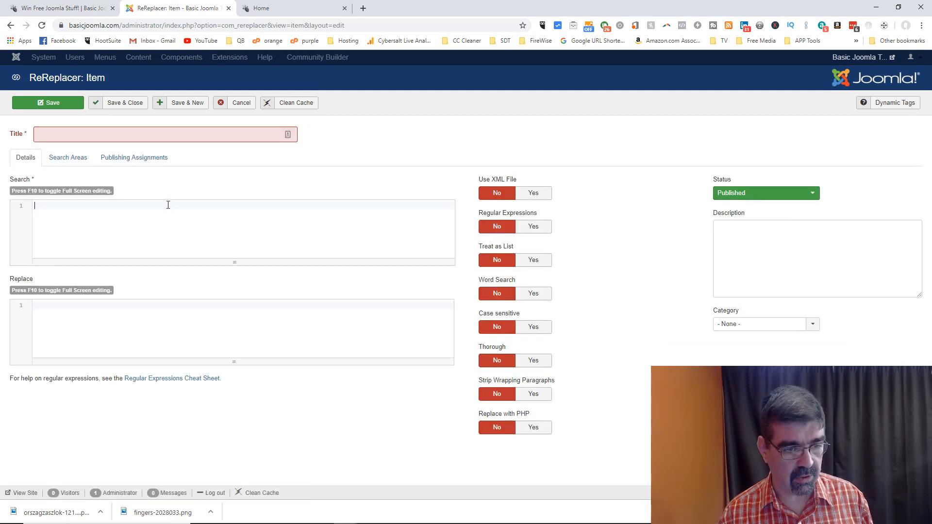
text(Joomla )
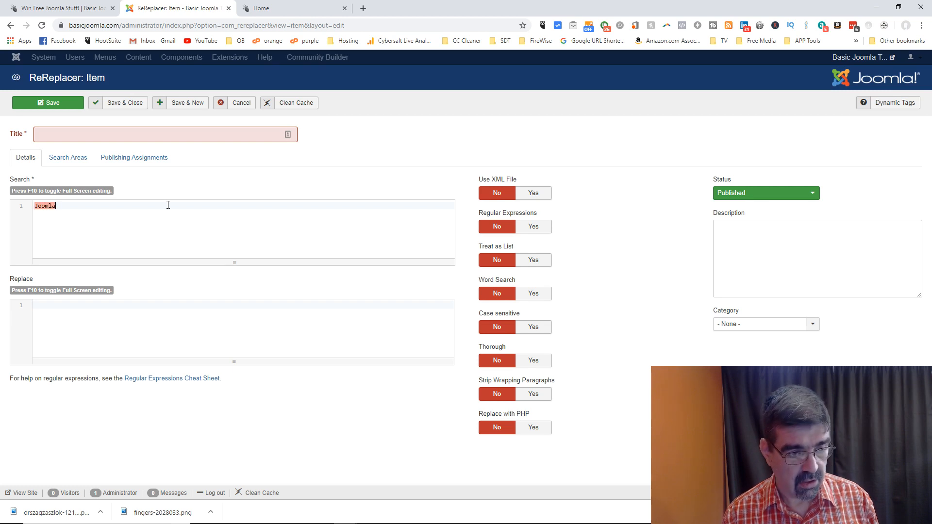
text(Fan)
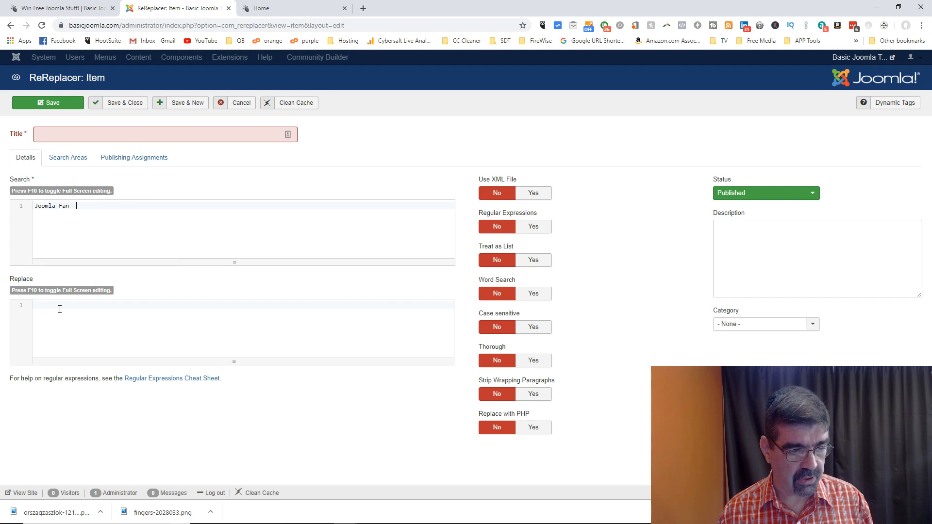
click(85, 308)
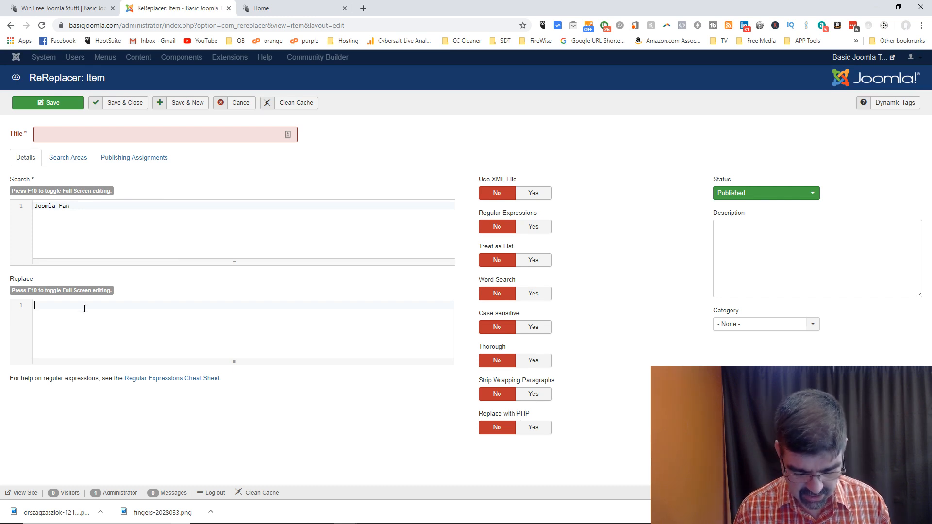
text(Joomla )
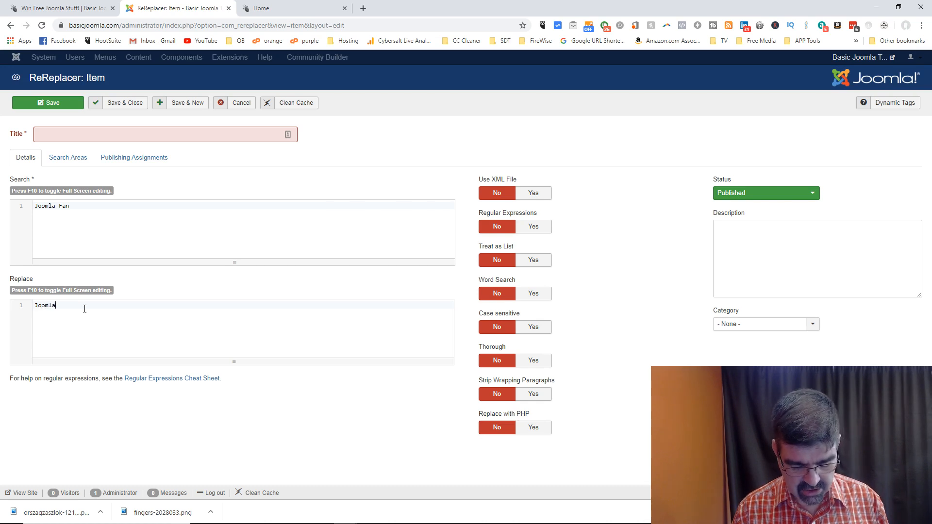
text(Fanatics)
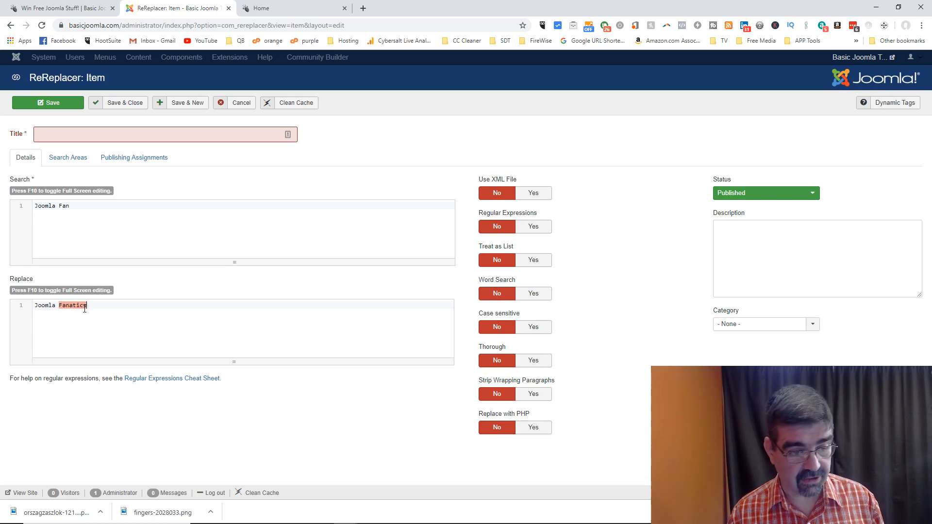
click(85, 135)
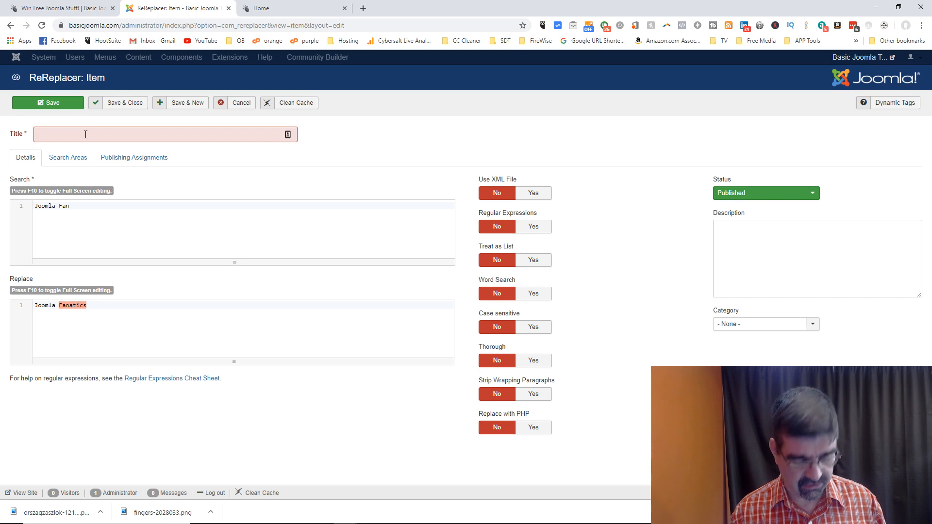
text(reol)
key(BackSpace)
key(BackSpace)
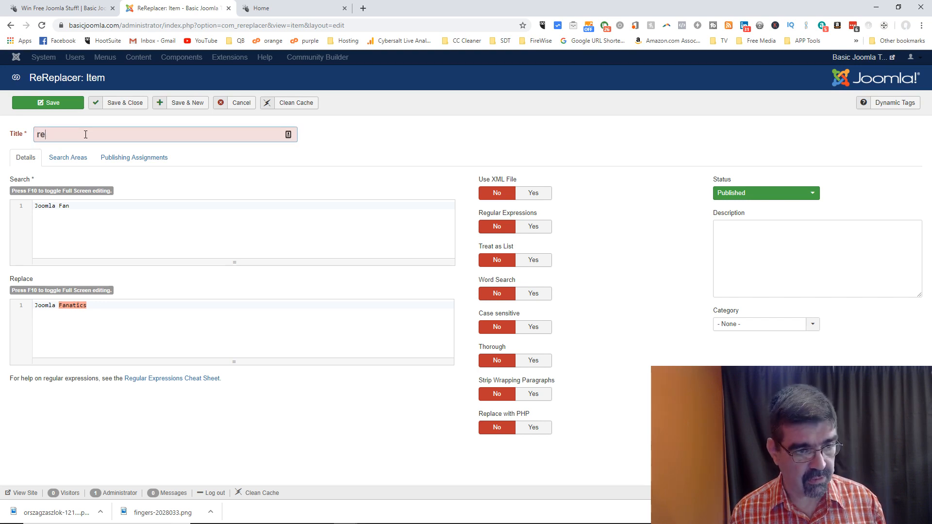
text(replace)
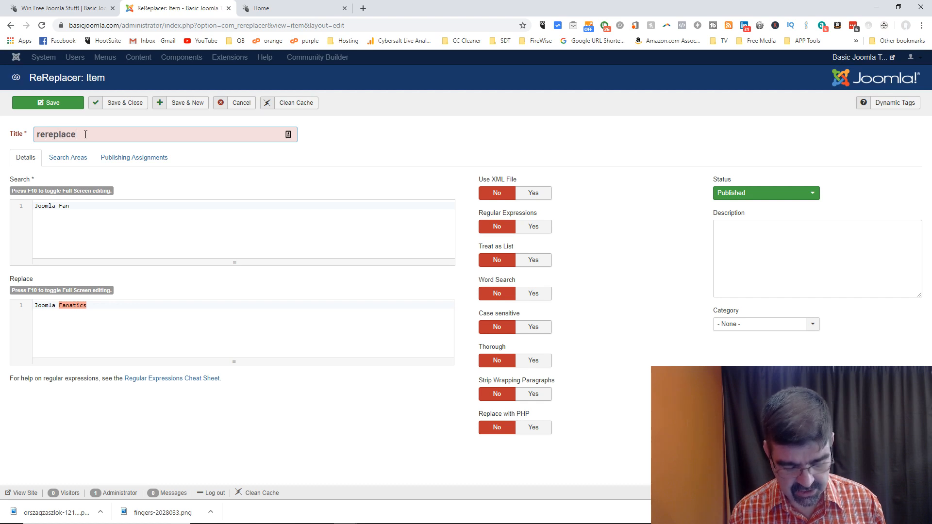
text(r demo)
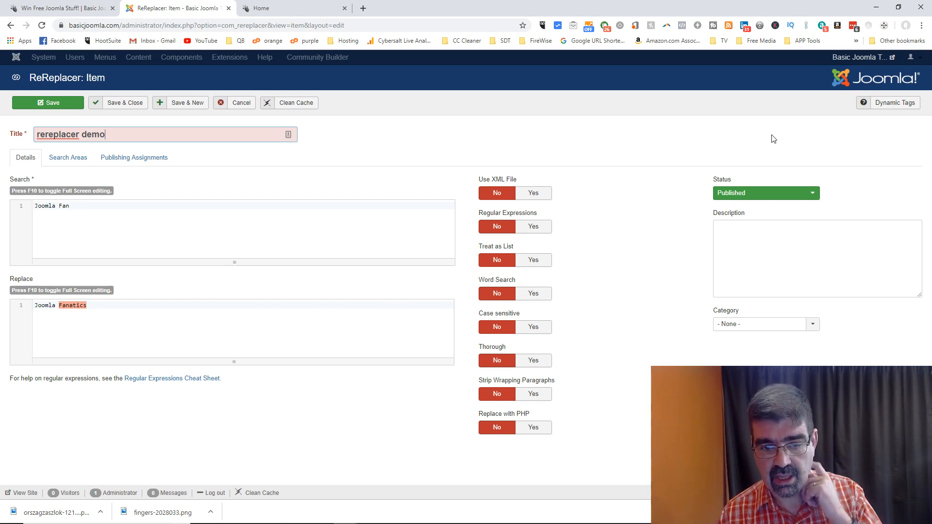
click(49, 103)
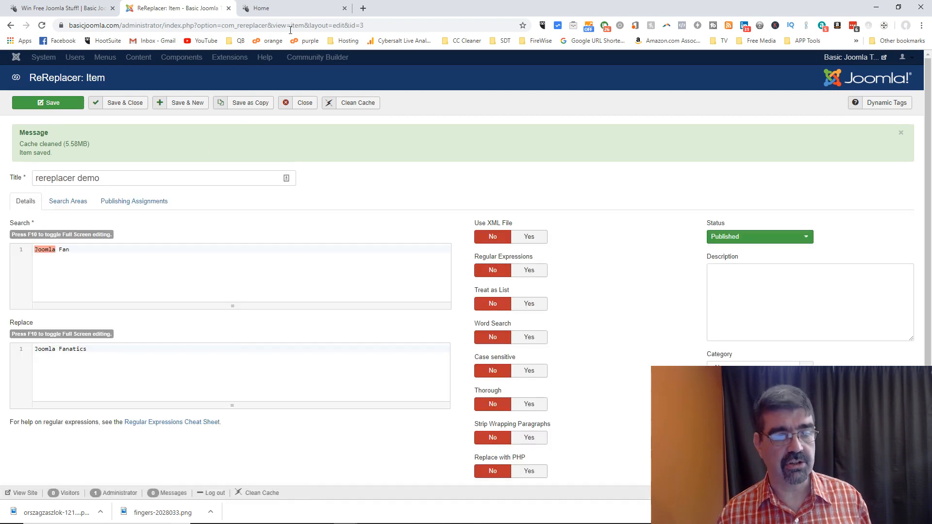
Step: After checking the home page, change the rule's search to 'Joomla Fans', keeping 'Joomla Fanatics', and save
click(289, 8)
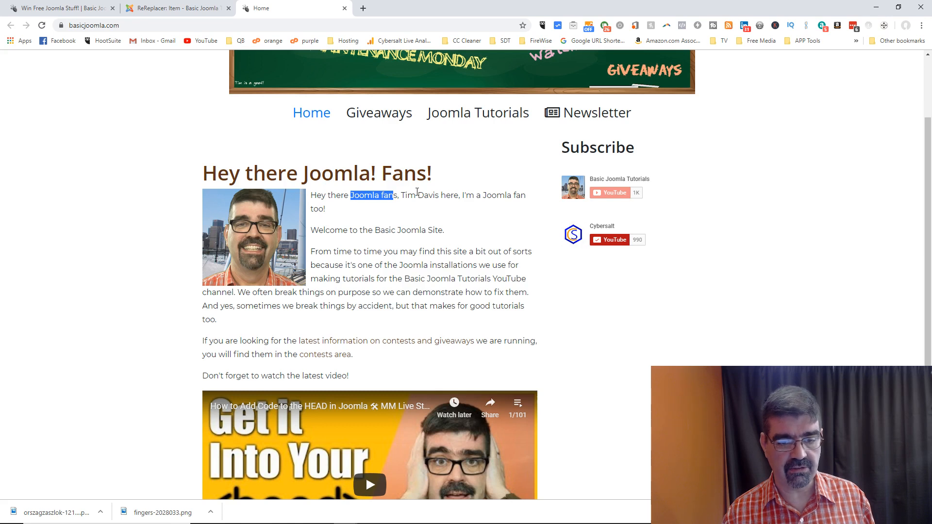
click(41, 25)
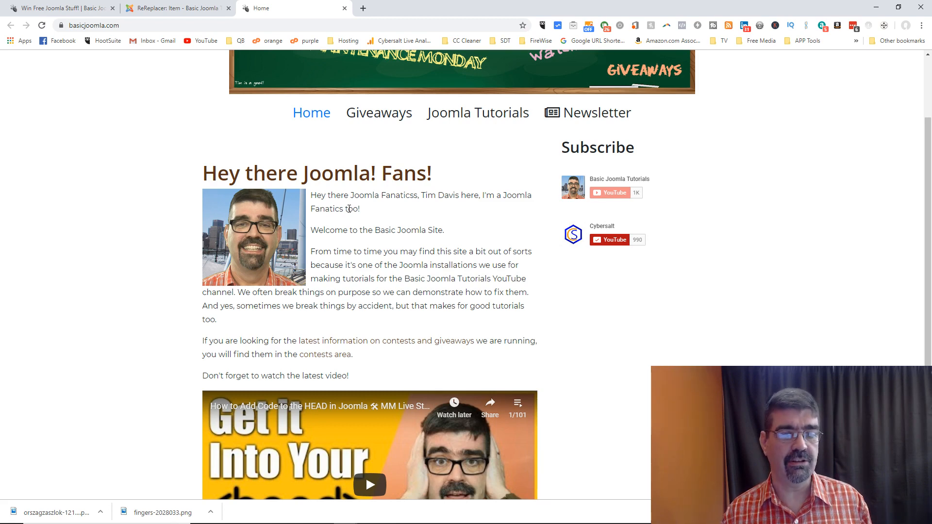
click(184, 8)
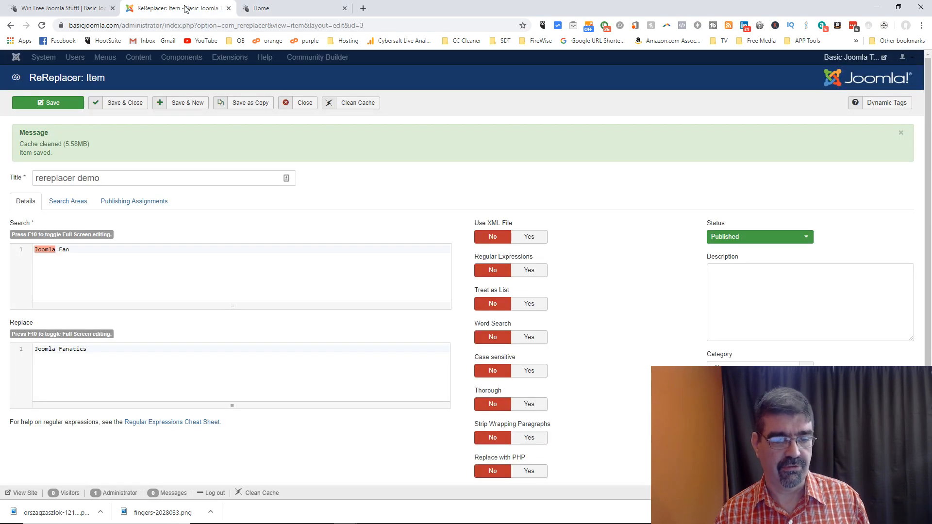
double_click(101, 351)
key(BackSpace)
click(76, 249)
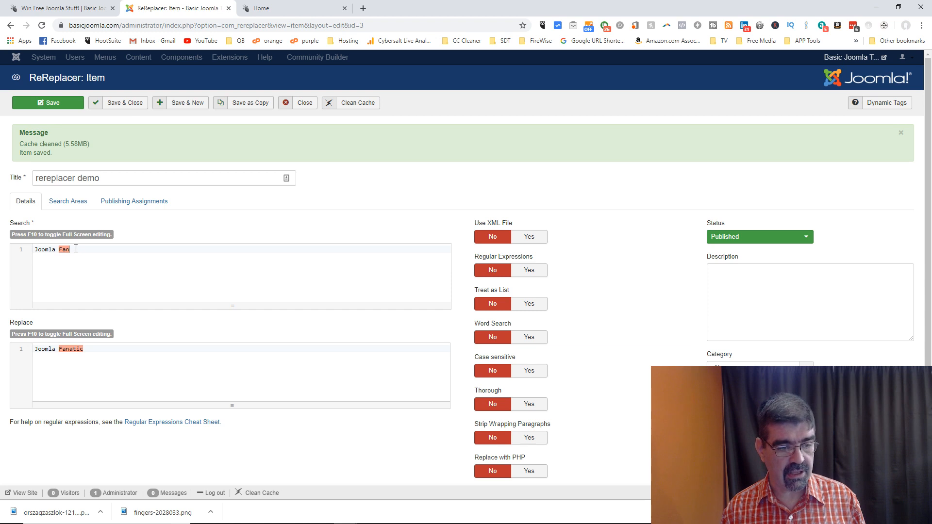
text(s)
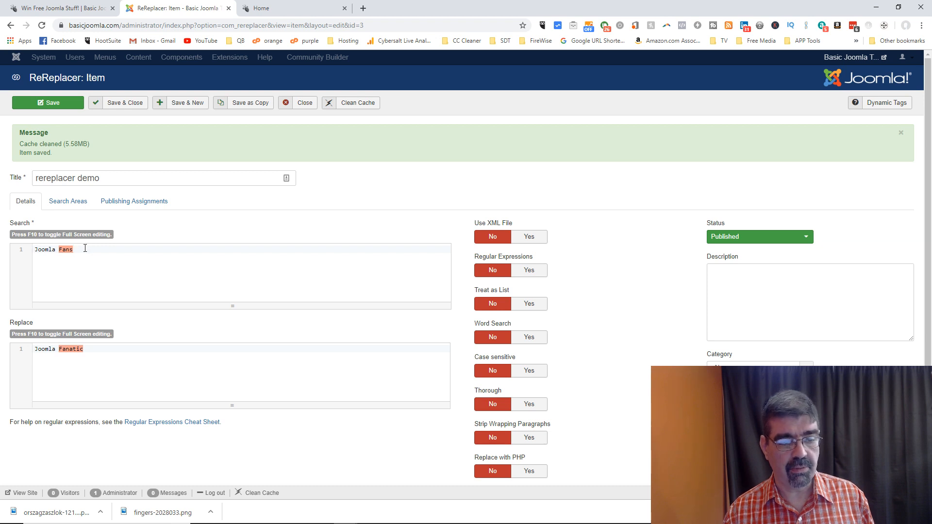
click(95, 350)
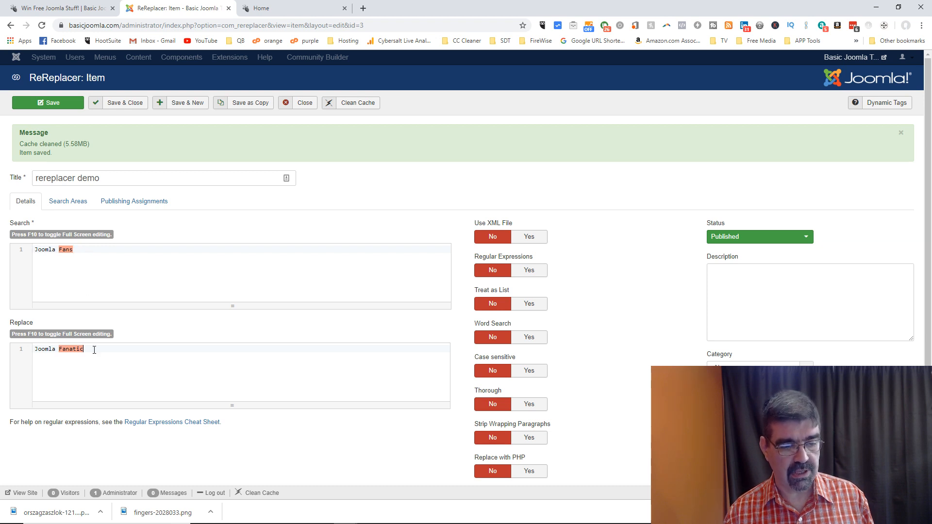
text(s)
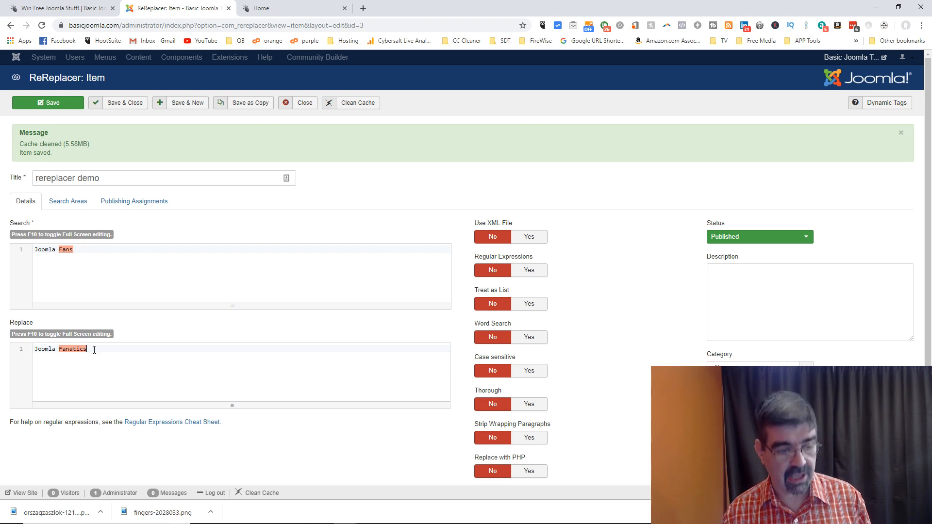
click(42, 103)
click(283, 9)
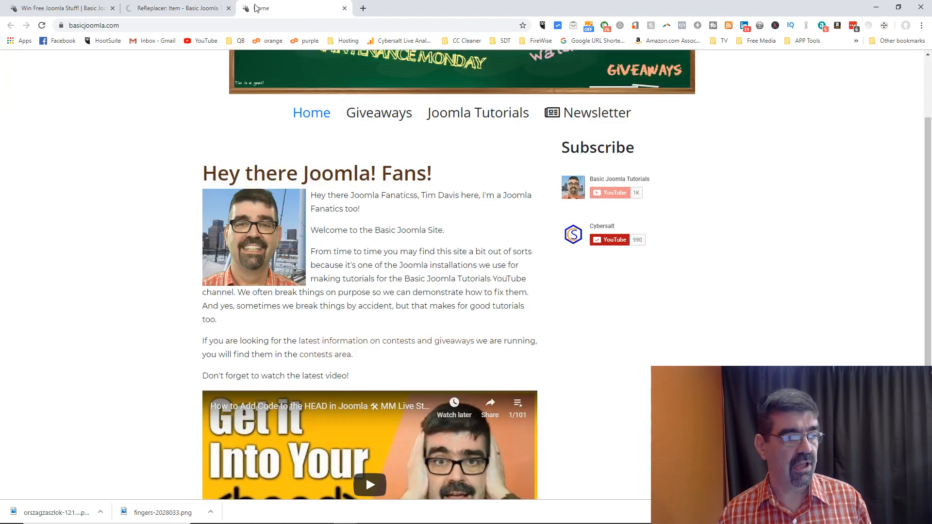
Step: Reload the home page to confirm the greeting reads 'Hey there Joomla Fanatics'
click(42, 26)
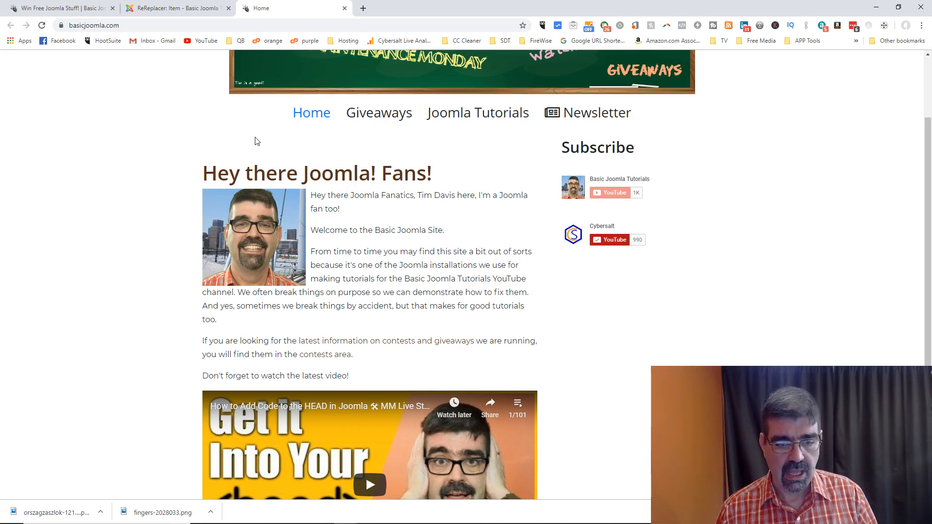
click(42, 25)
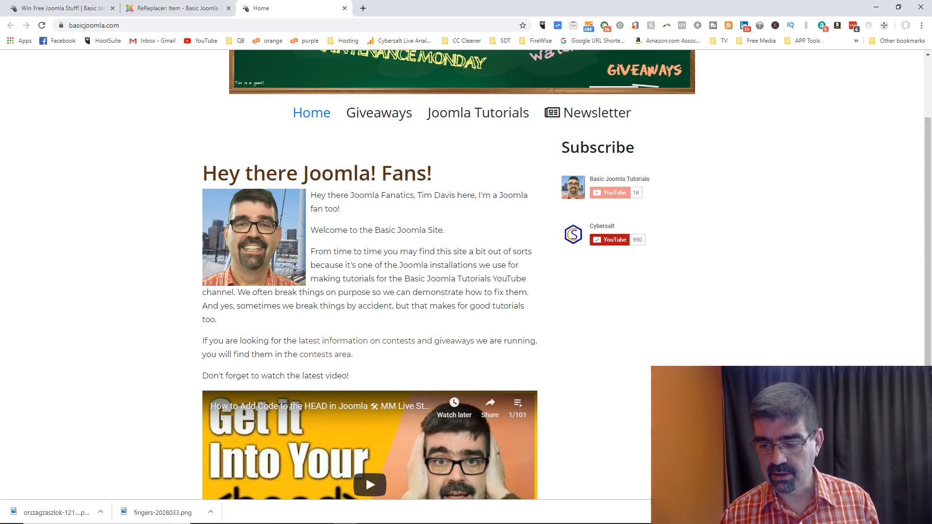
mouse_move(538, 522)
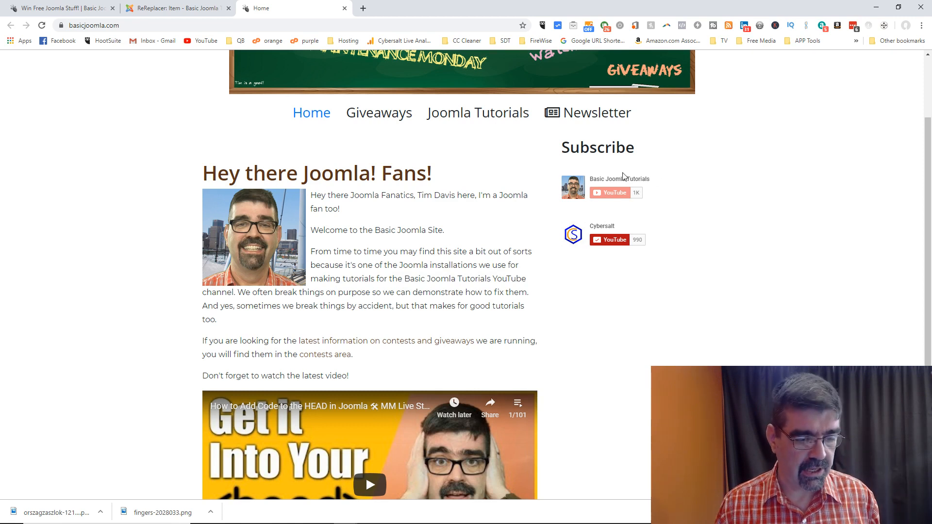
Step: Close the rereplacer demo rule to return to the ReReplacer list
click(193, 13)
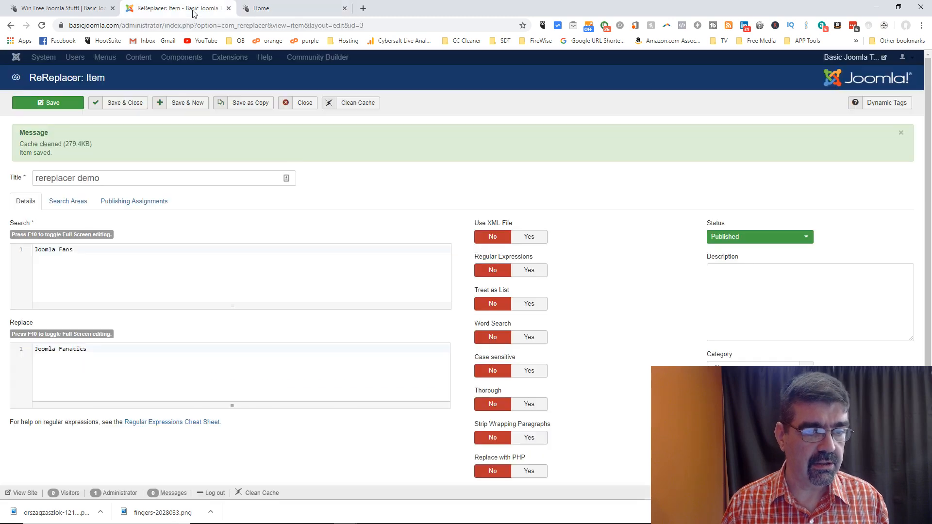
click(304, 107)
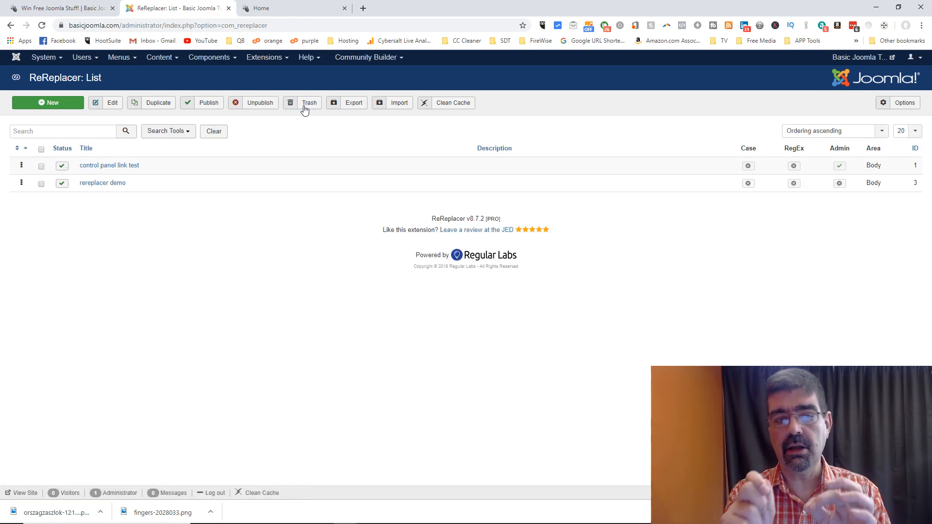
click(262, 62)
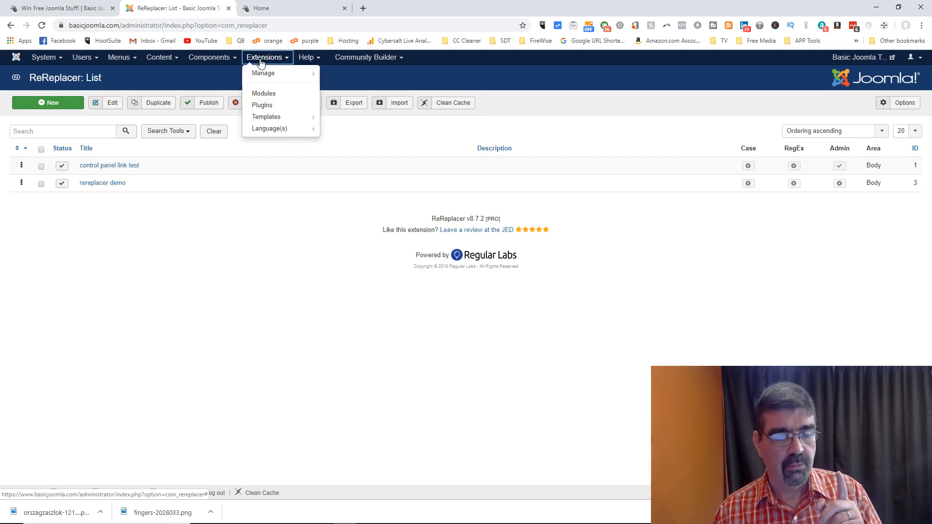
Step: Filter site modules by 'log' and duplicate the CB Login module
click(266, 93)
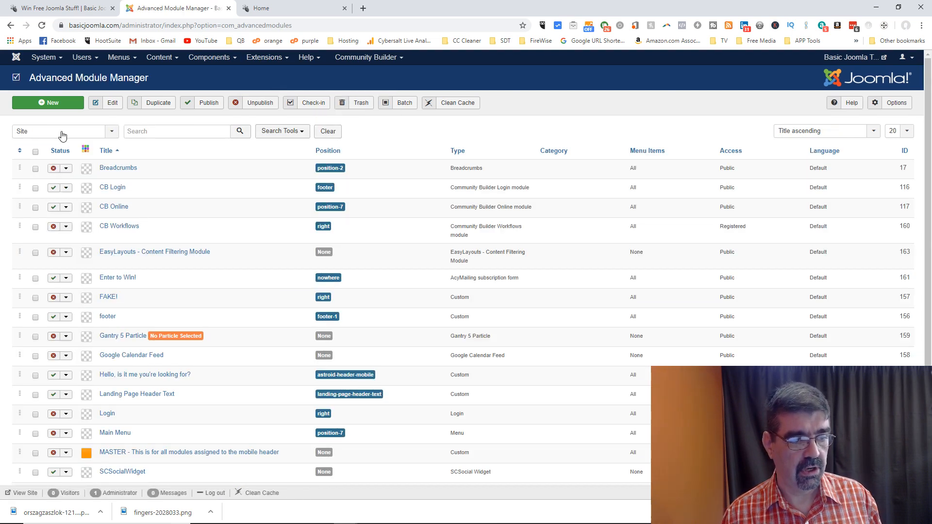
click(151, 128)
text(log)
key(Return)
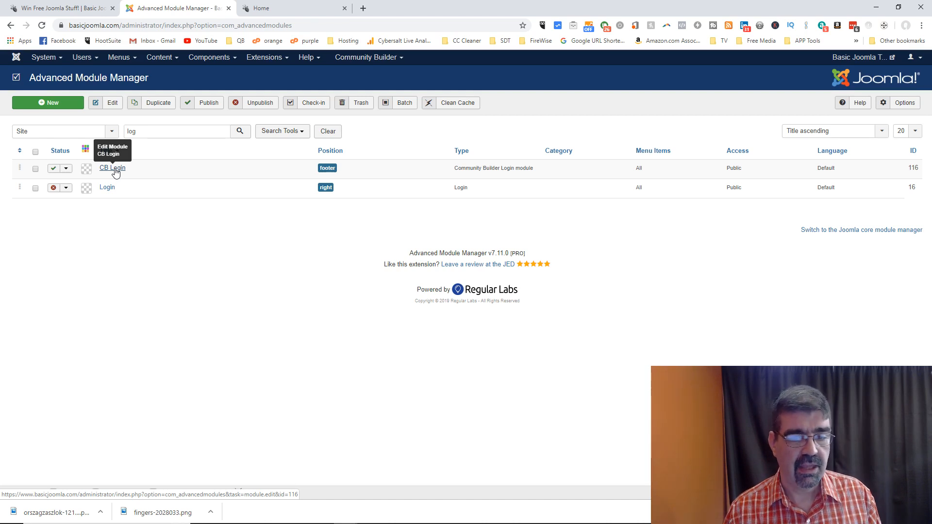
click(35, 170)
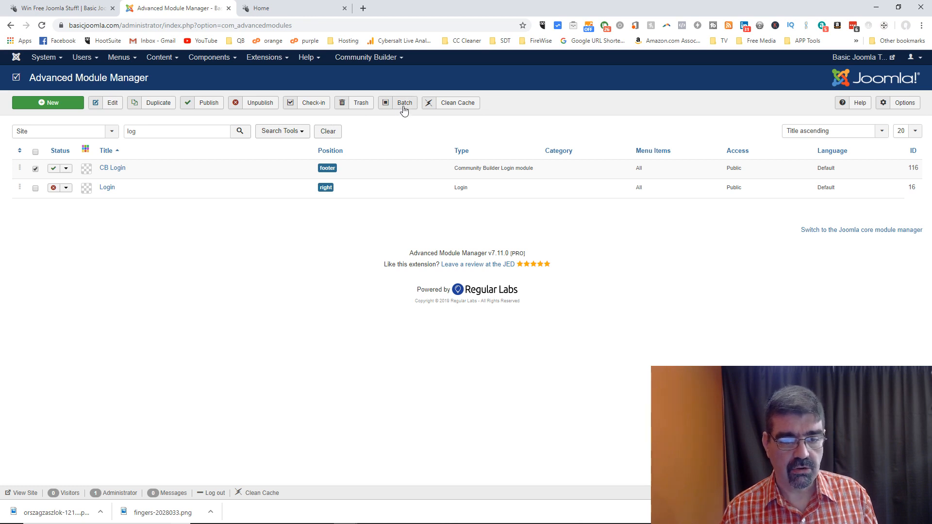
click(164, 108)
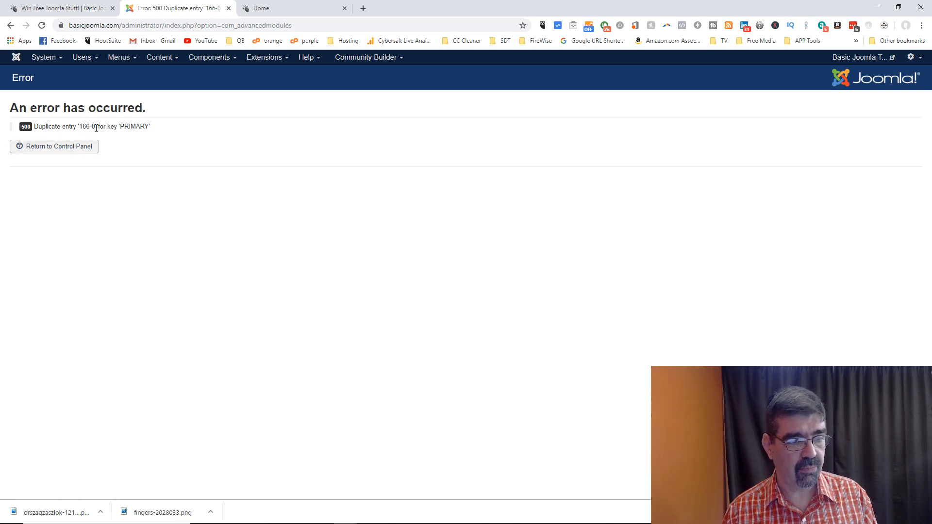
click(10, 25)
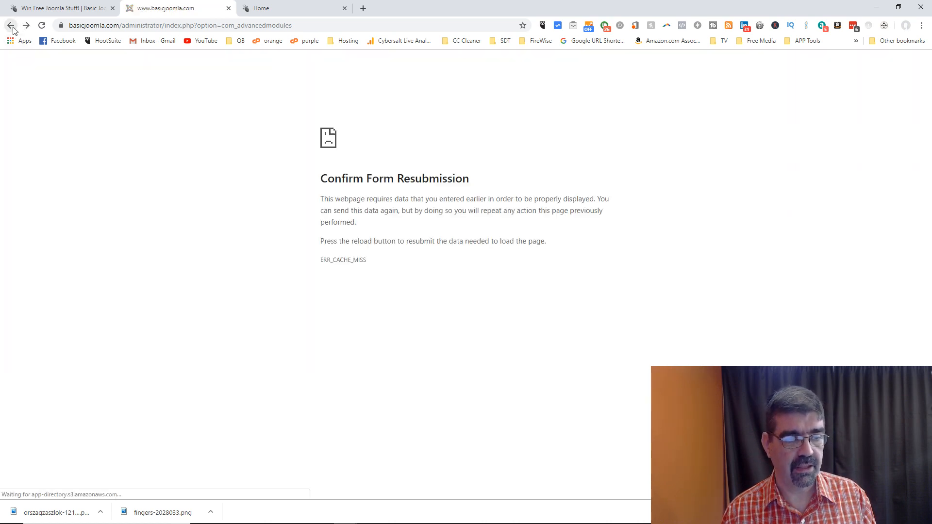
click(42, 25)
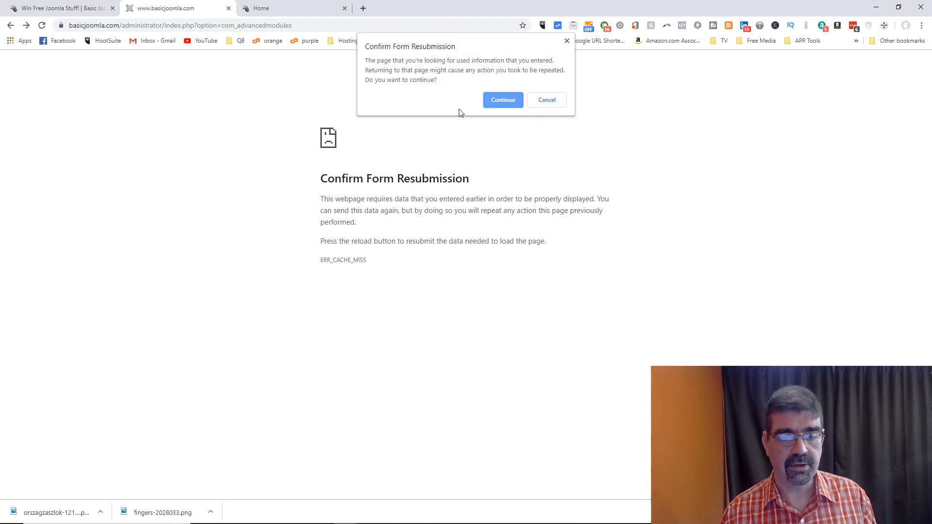
click(491, 103)
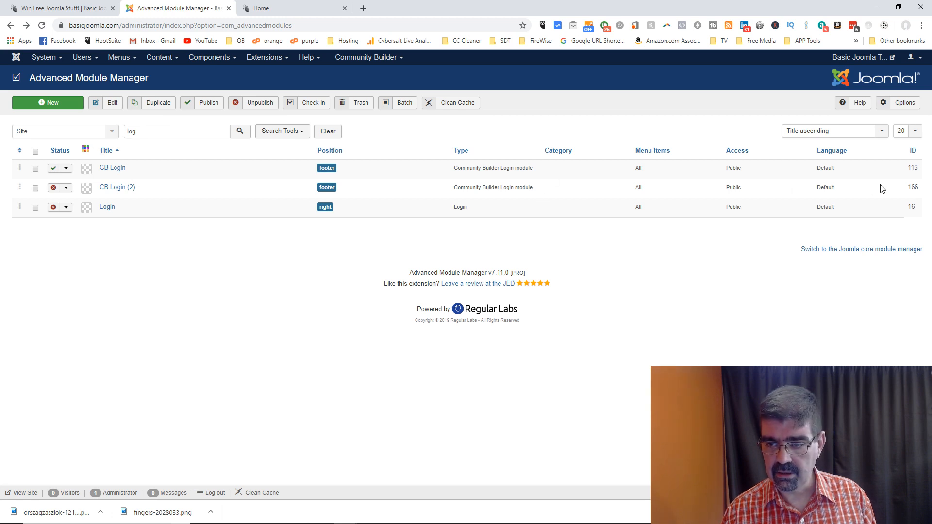
Step: Rename the CB Login (2) copy to 'CB Login Spanish' and save it
click(116, 189)
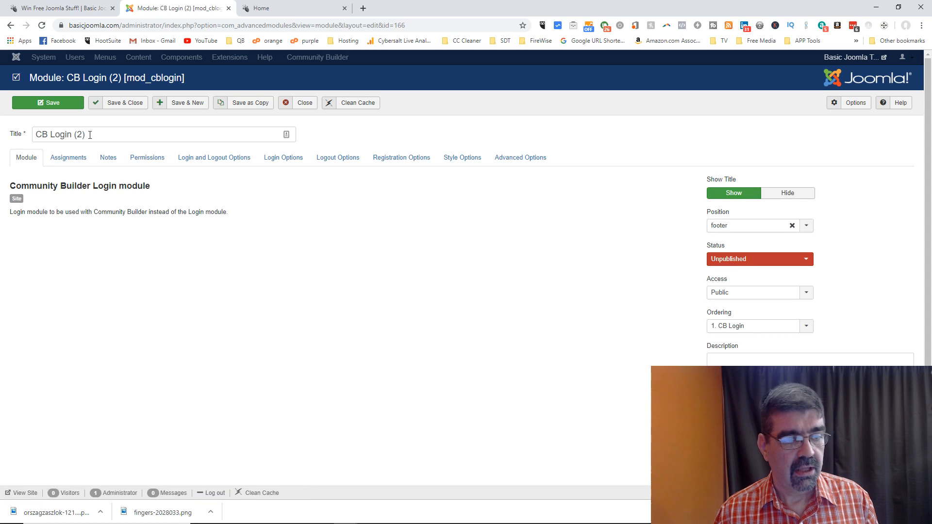
click(79, 134)
drag(79, 135, 127, 138)
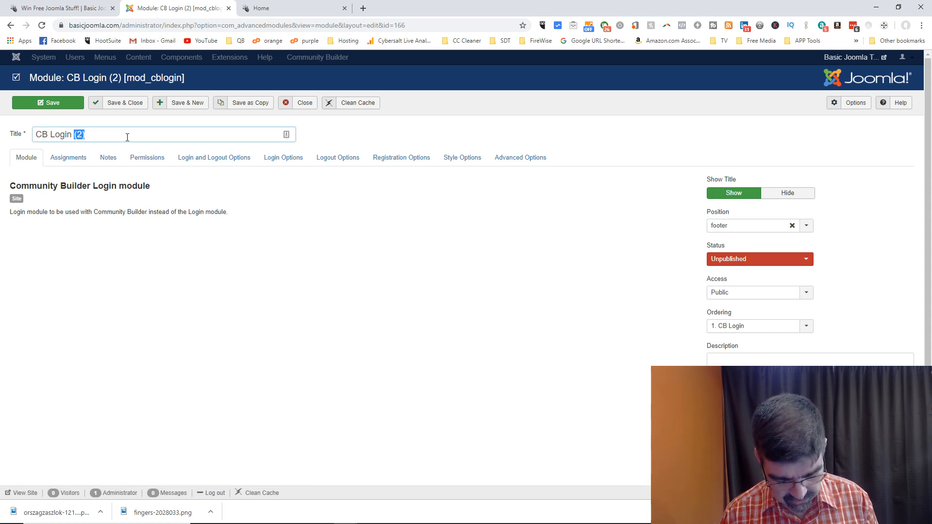
text(Spanish)
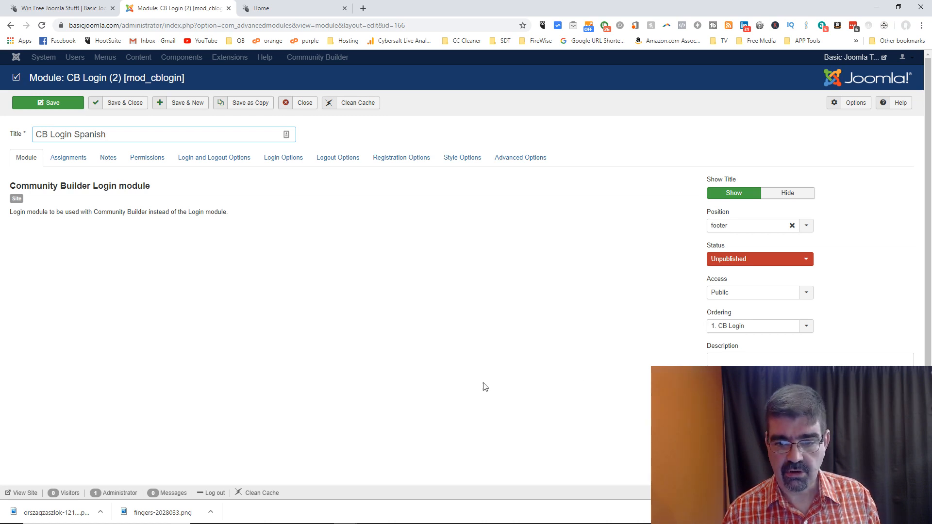
click(59, 107)
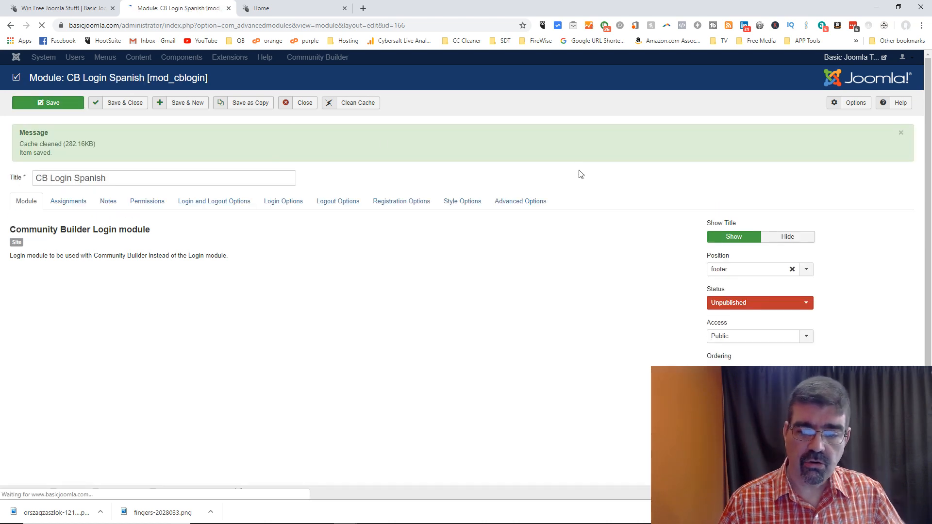
Step: Publish the module in the new custom position 'spanishlogin' and save
click(729, 273)
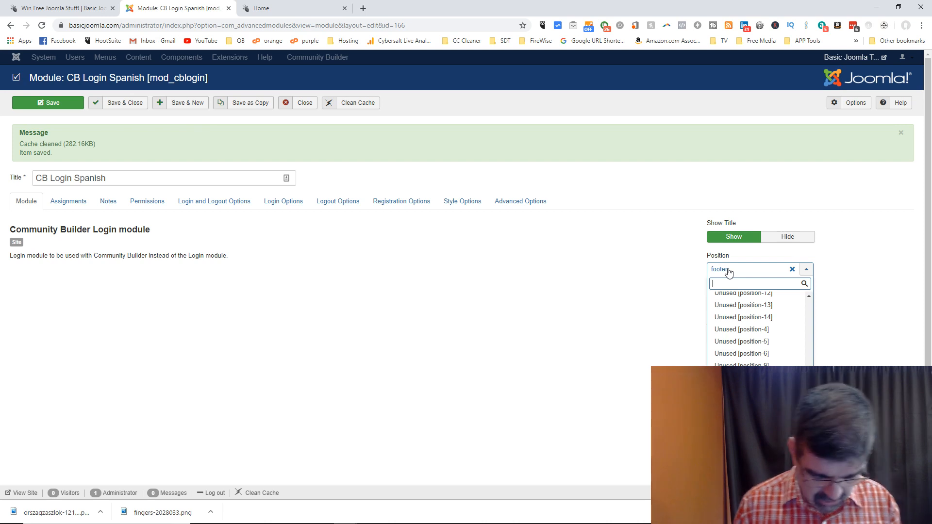
text(spanis)
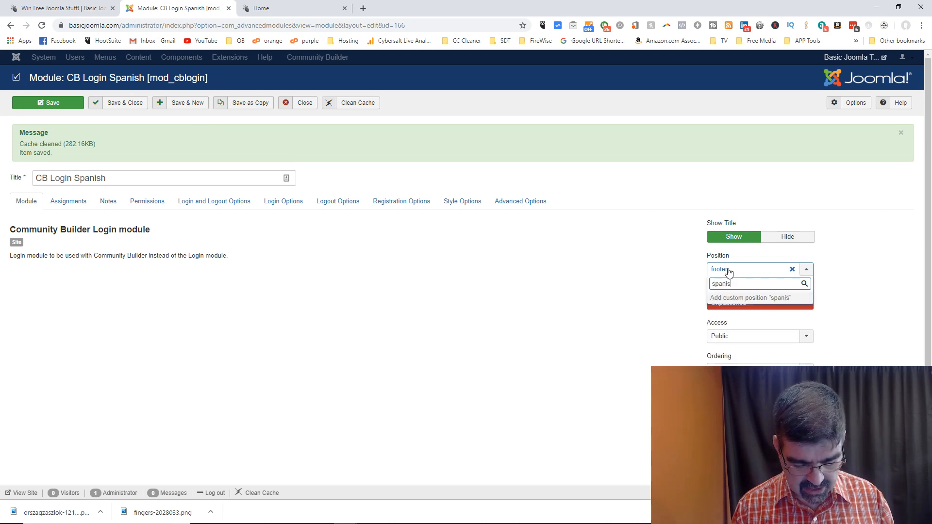
text(hlogin)
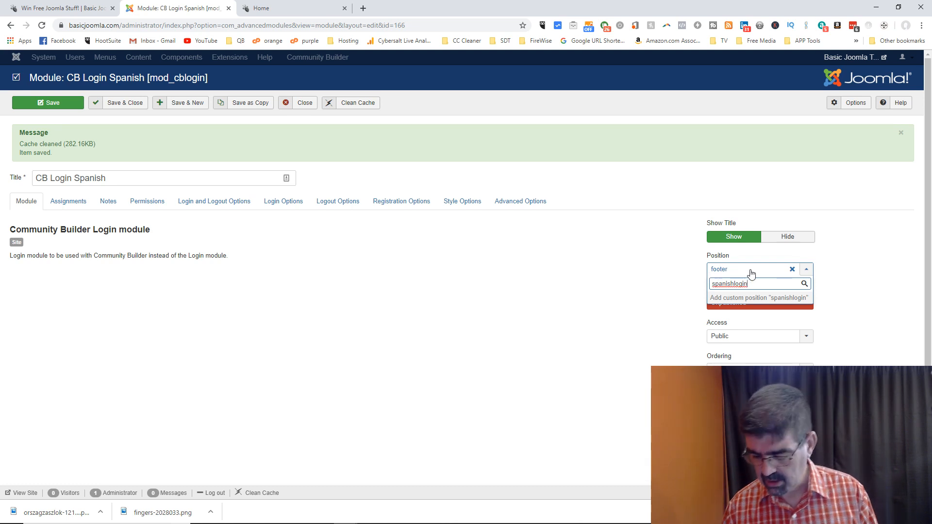
key(Return)
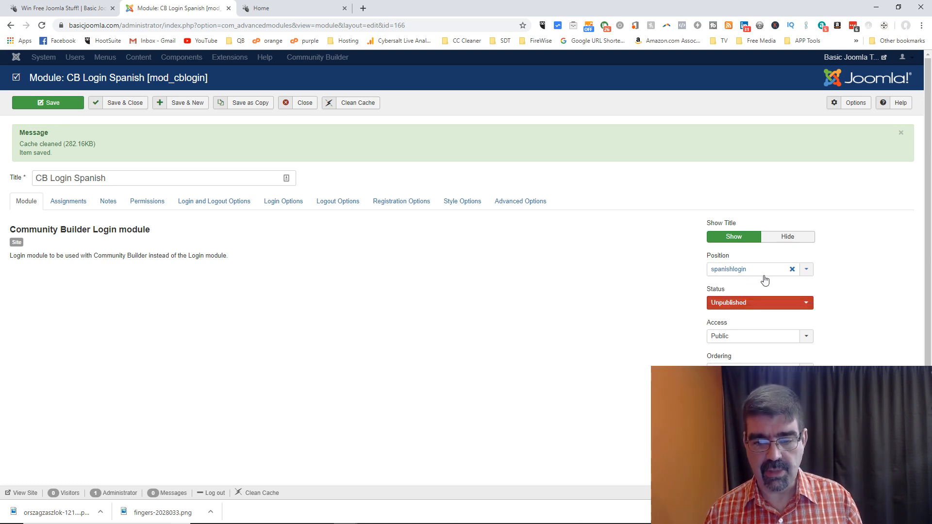
click(761, 303)
click(762, 315)
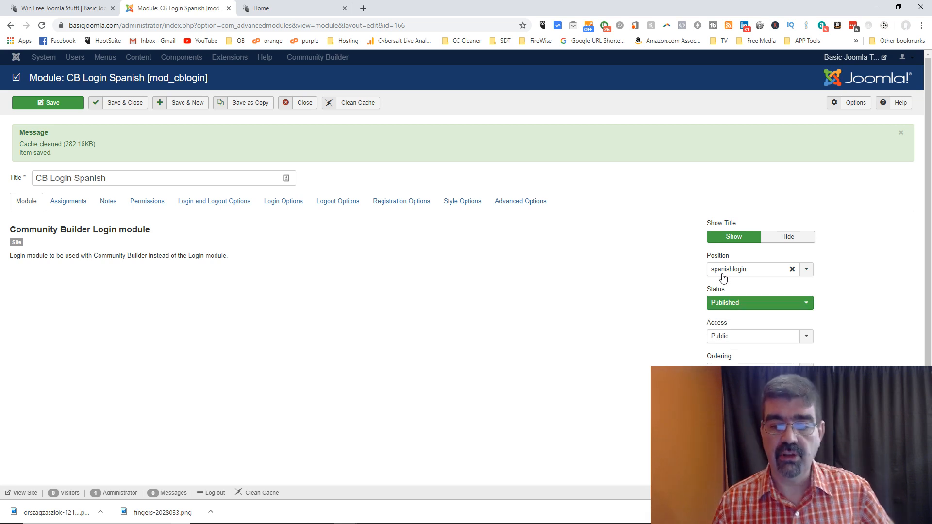
click(66, 105)
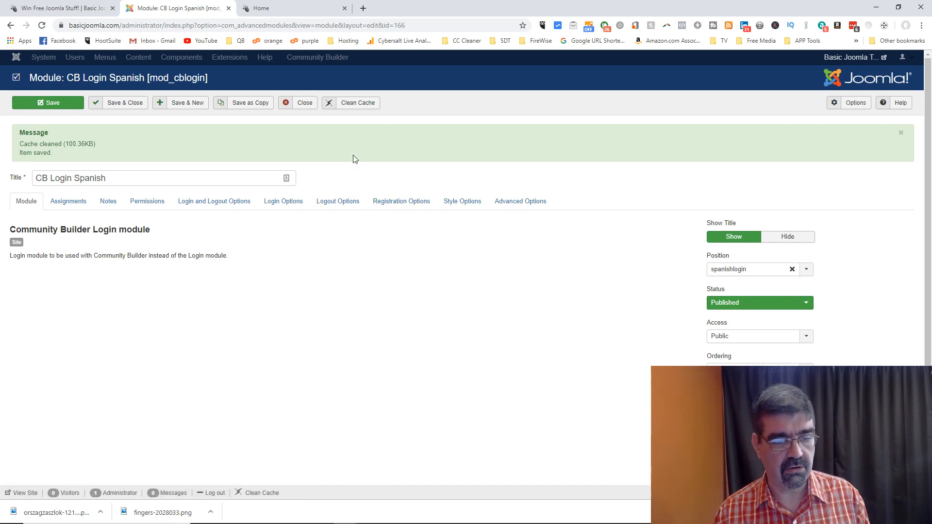
click(62, 204)
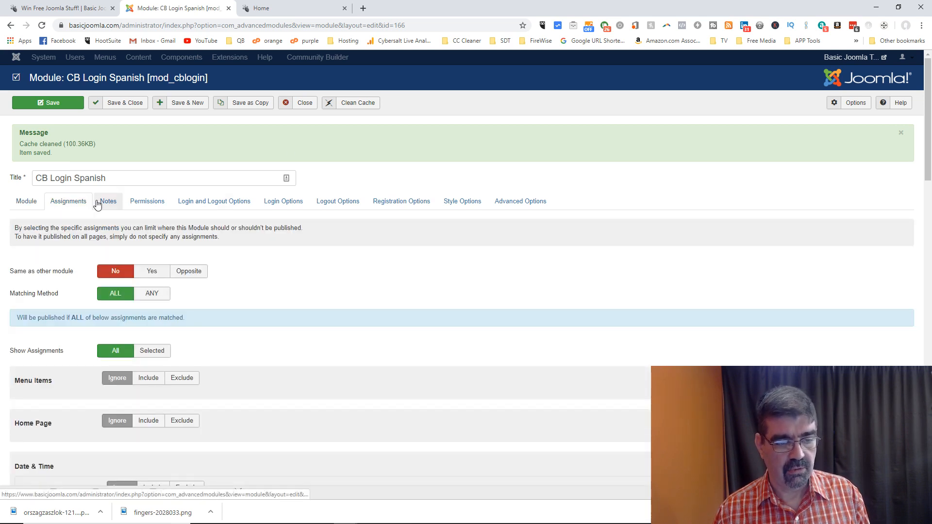
Step: Review the module's Notes, Login and Logout, and login/logout option settings
click(116, 204)
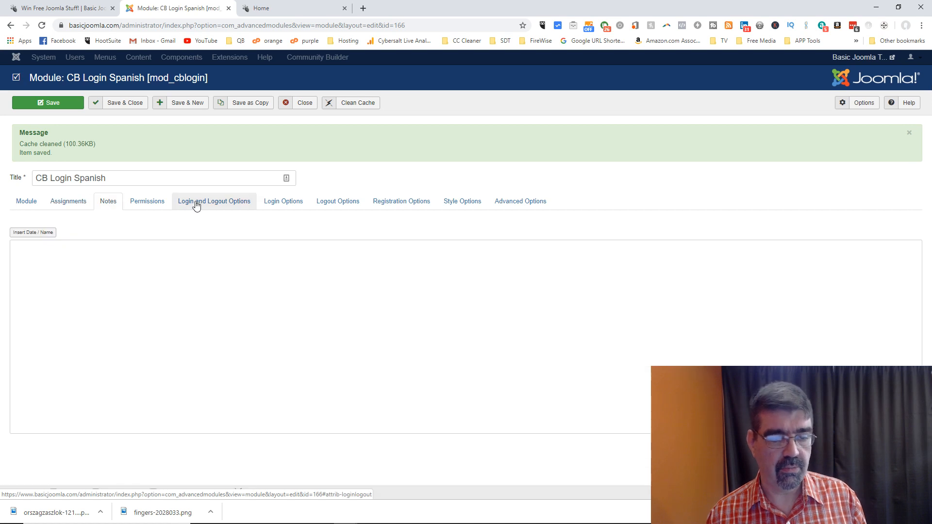
click(204, 204)
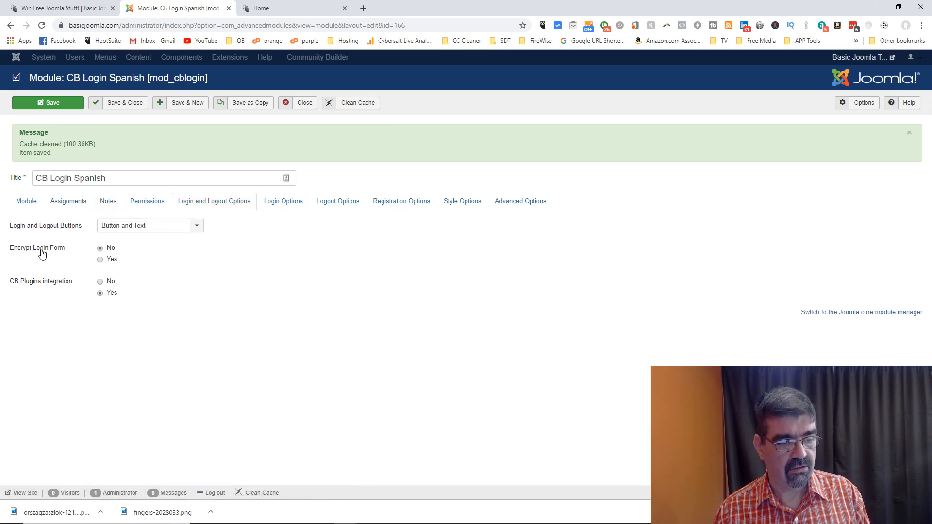
mouse_move(70, 287)
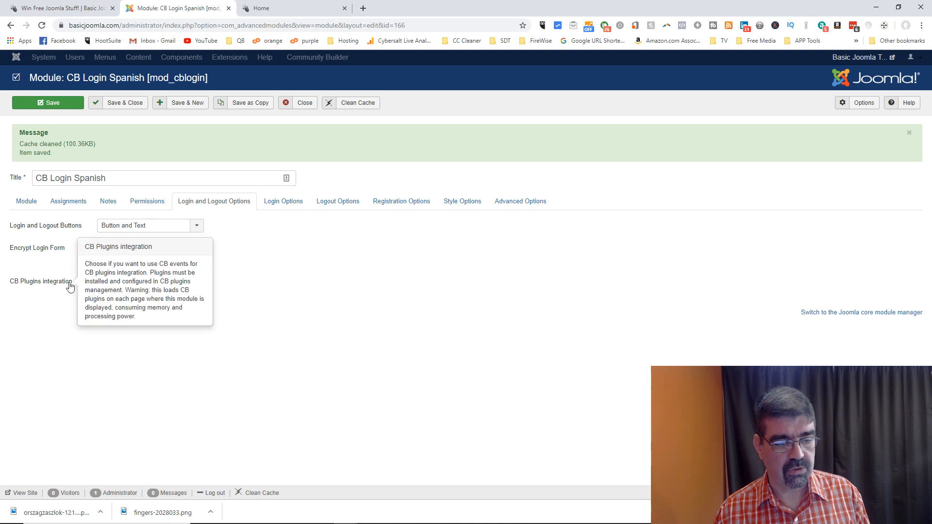
click(280, 206)
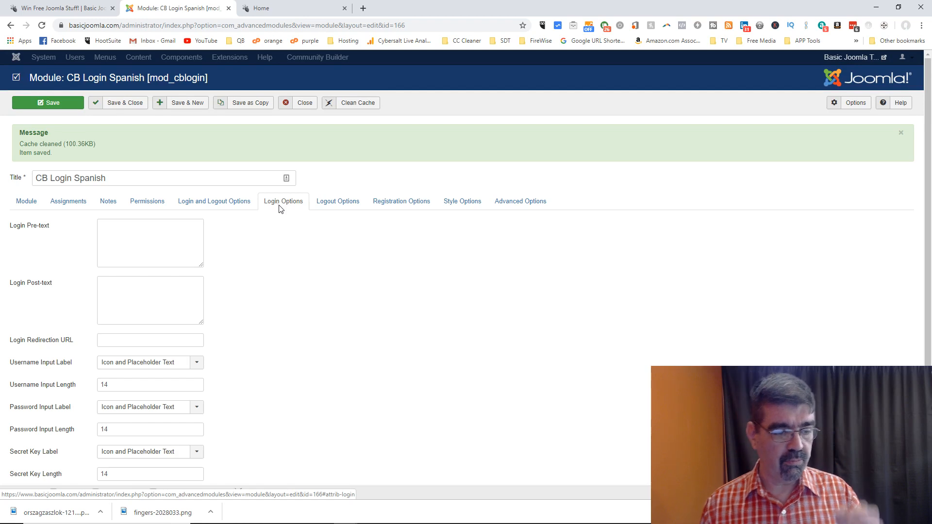
scroll(272, 208, down, 2)
mouse_move(31, 248)
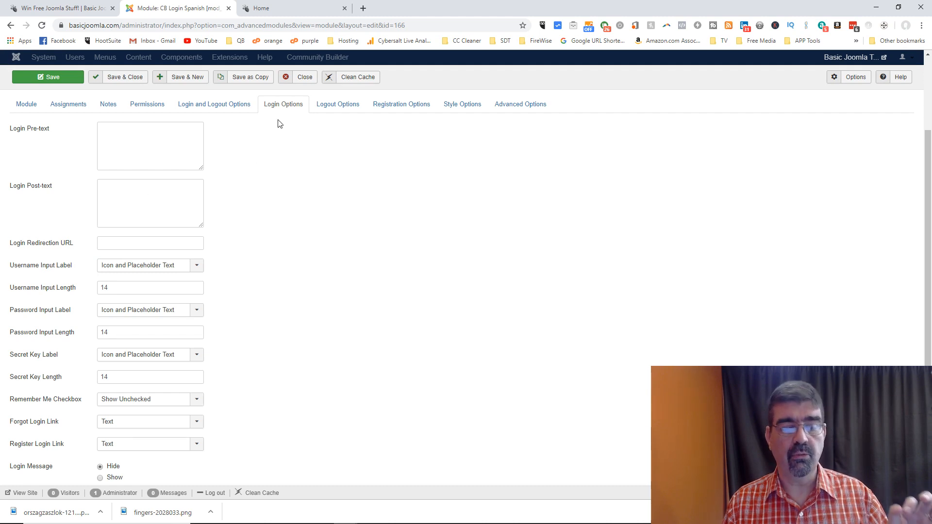
click(354, 107)
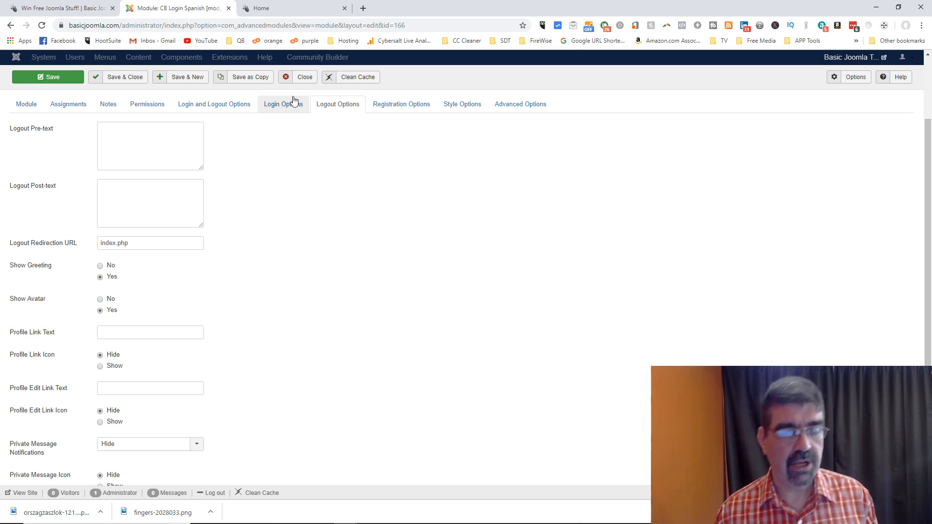
Step: Return to the Module settings and save and close CB Login Spanish
click(23, 107)
scroll(275, 172, up, 2)
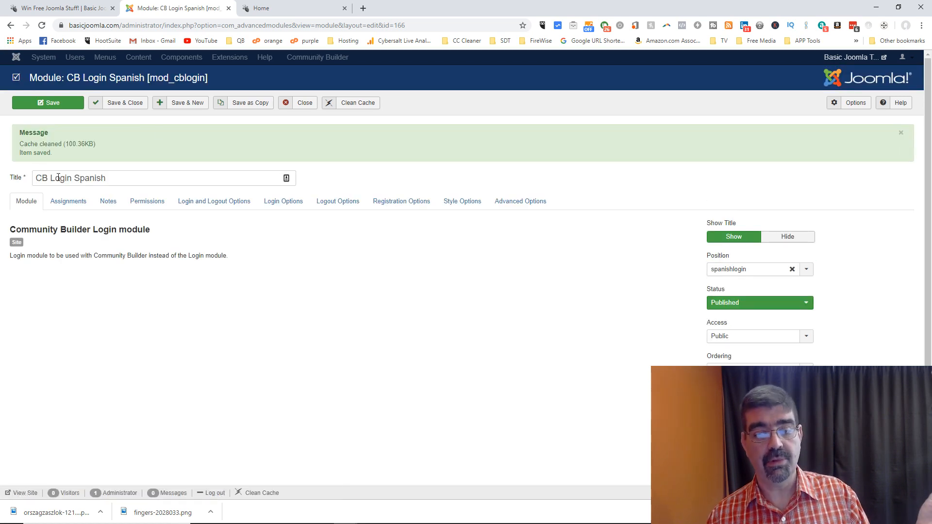
scroll(834, 343, down, 3)
scroll(830, 340, up, 3)
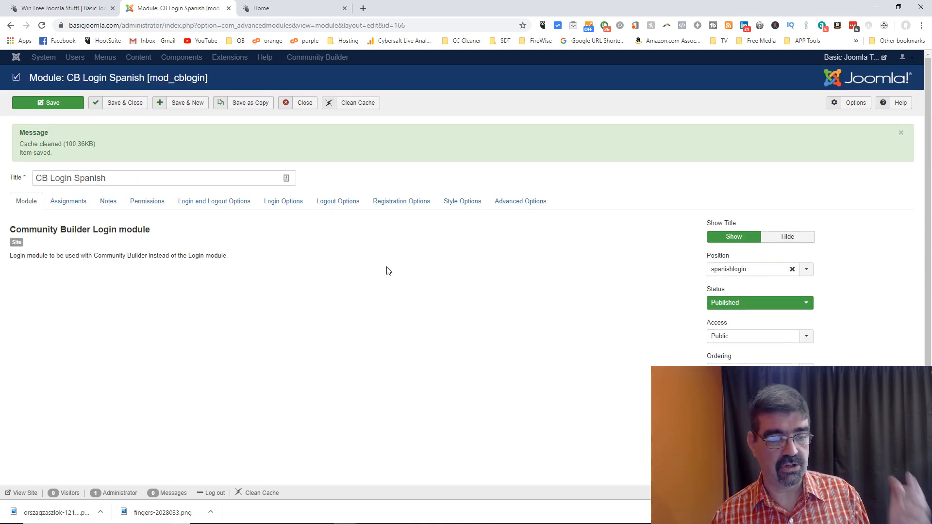
click(127, 104)
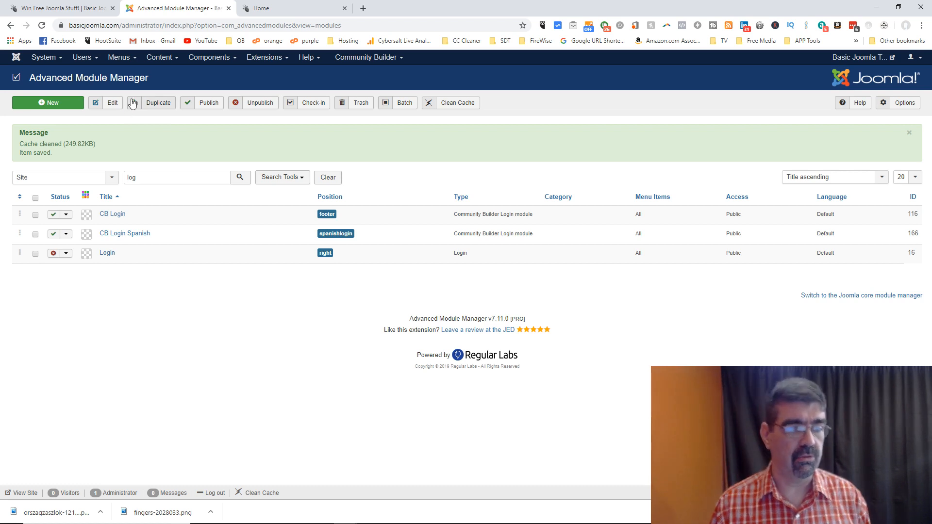
Step: Open a new article page in a separate browser tab, moved ahead of the Home tab
click(157, 58)
mouse_move(162, 73)
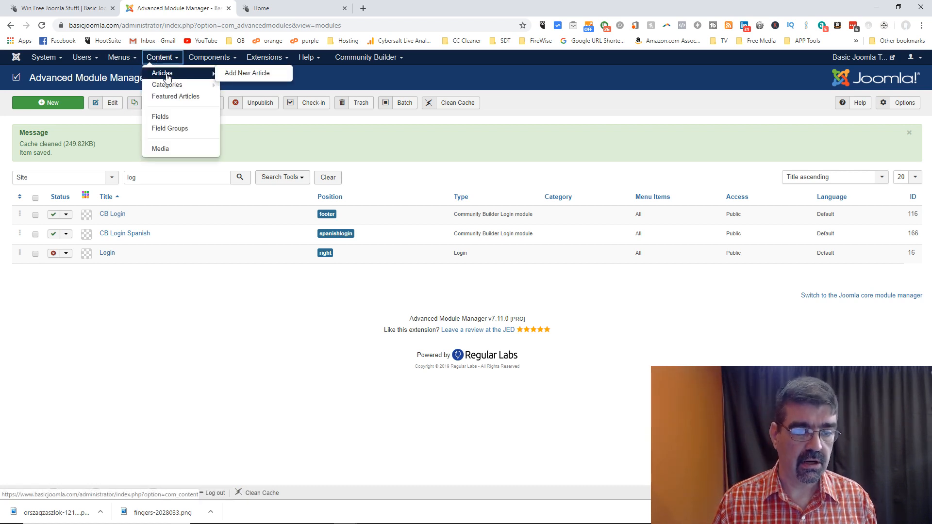
right_click(234, 74)
click(252, 81)
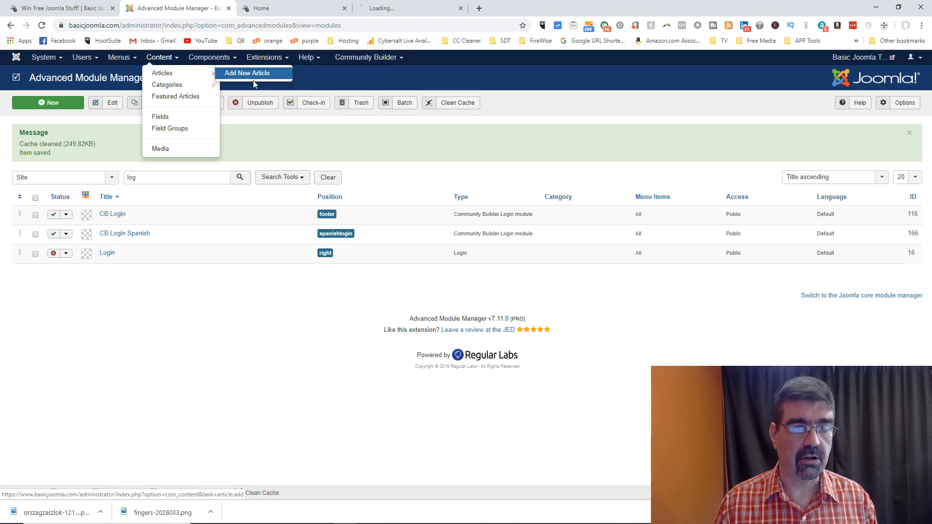
click(403, 9)
drag(403, 8, 264, 12)
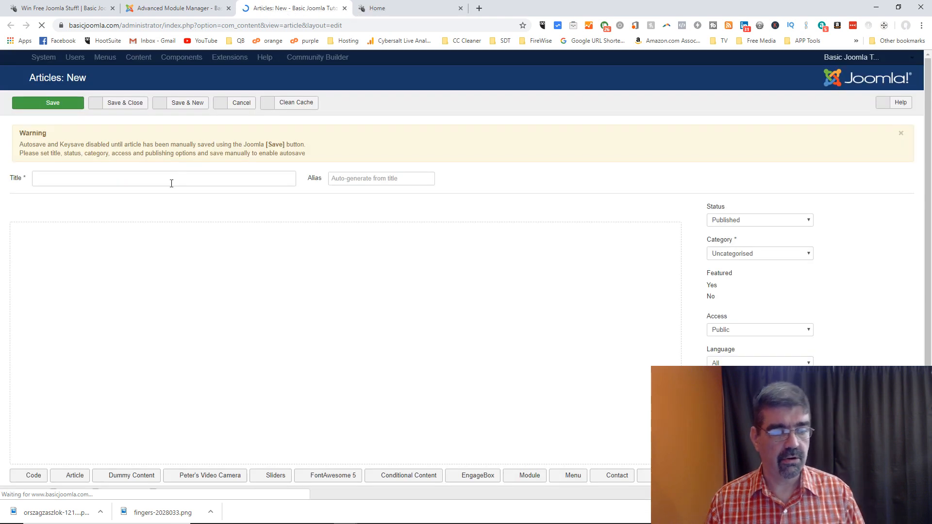
Step: Title the article 'Spanish Login' and write 'Welcome to the site!' in the body
click(172, 178)
text(Spanish Login)
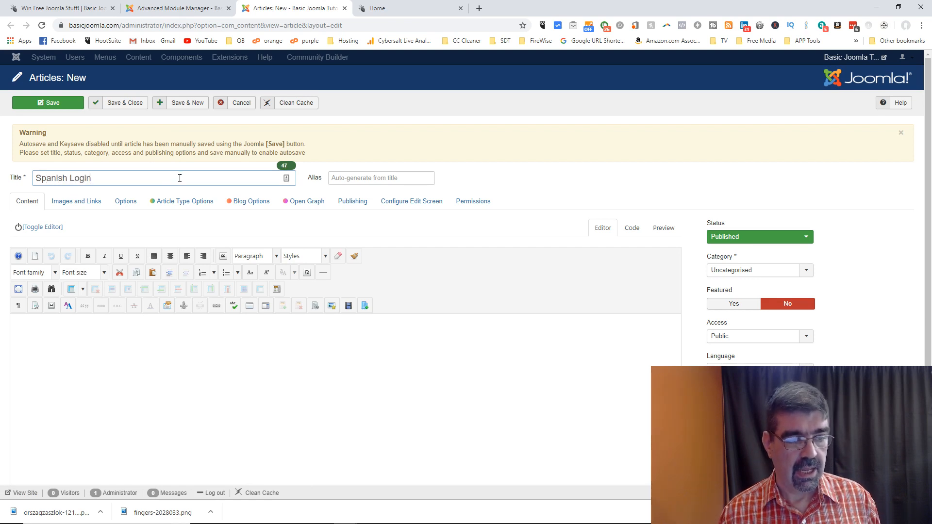
scroll(231, 180, down, 2)
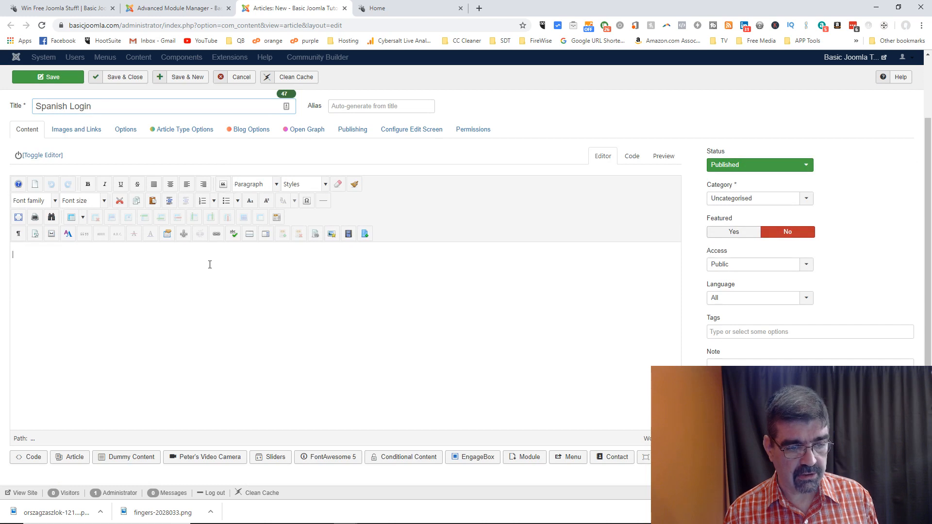
text(Wel)
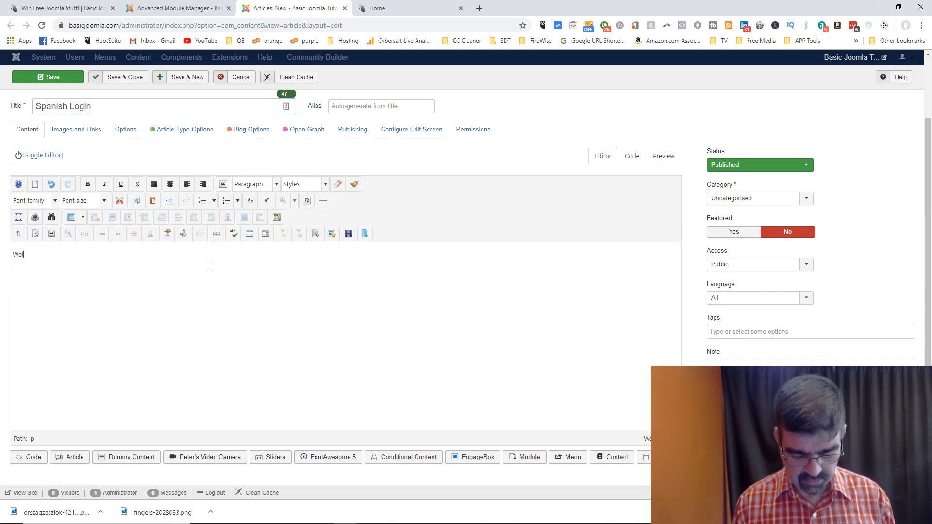
text(come to )
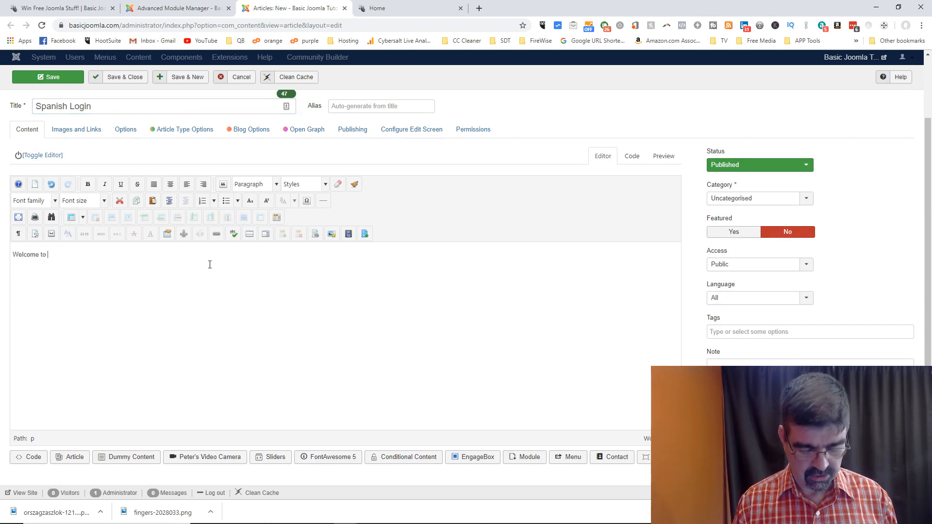
text(the site)
text(. Please)
key(BackSpace)
key(BackSpace)
key(BackSpace)
key(BackSpace)
key(BackSpace)
key(BackSpace)
key(BackSpace)
text(!)
key(Return)
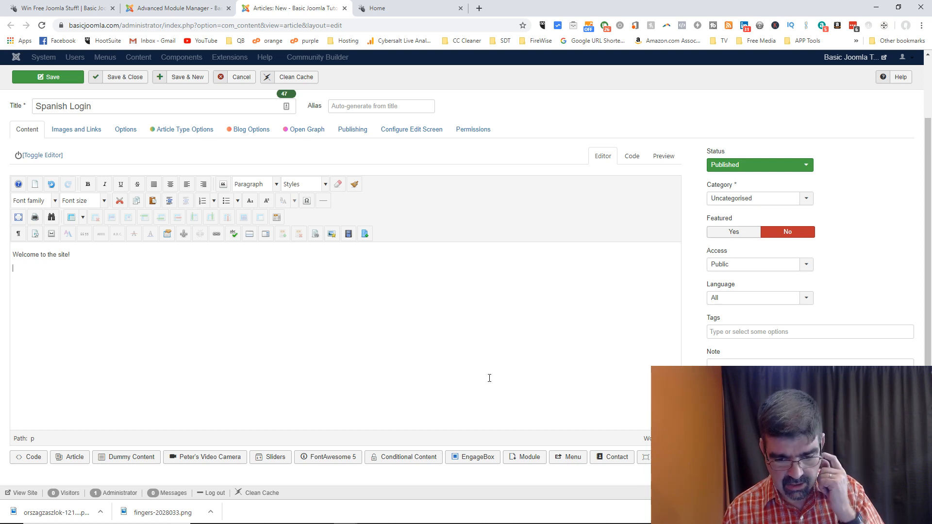
Step: Embed the CB Login Spanish module centred below the welcome line, save, and view it live
click(518, 459)
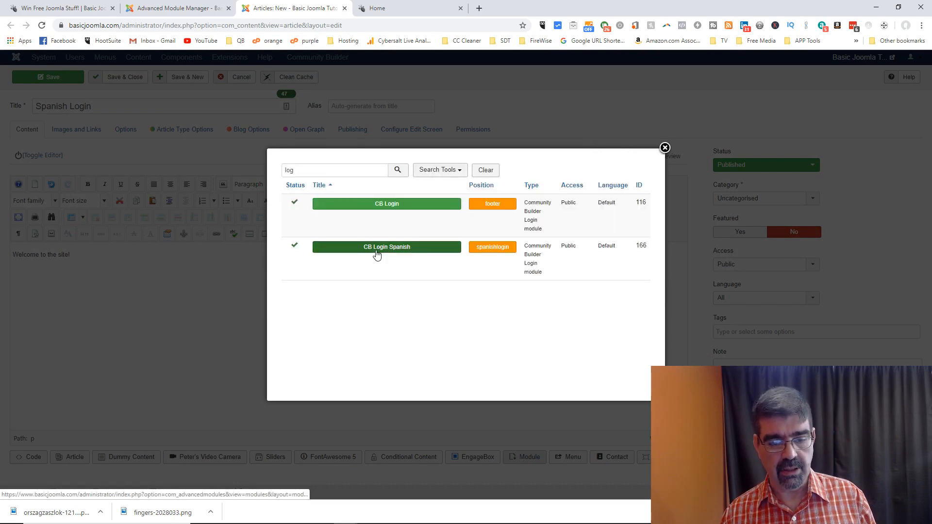
click(377, 248)
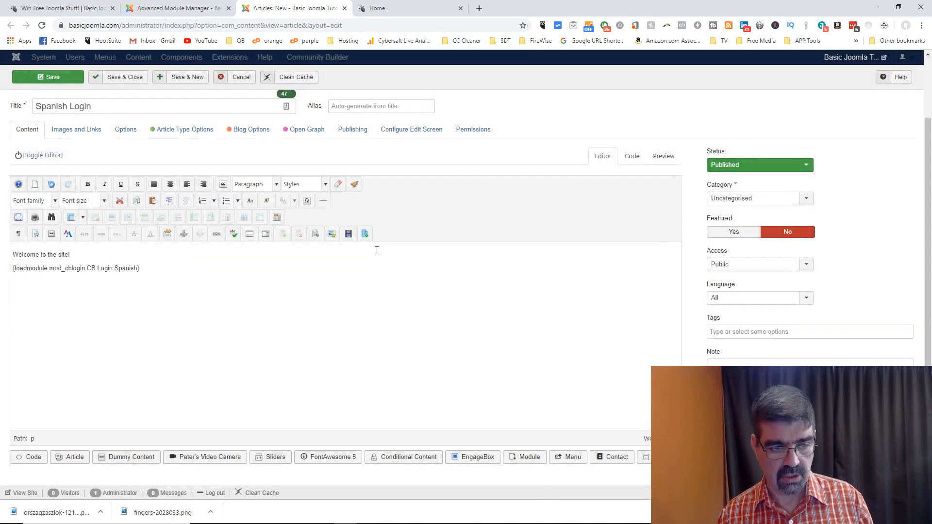
click(170, 185)
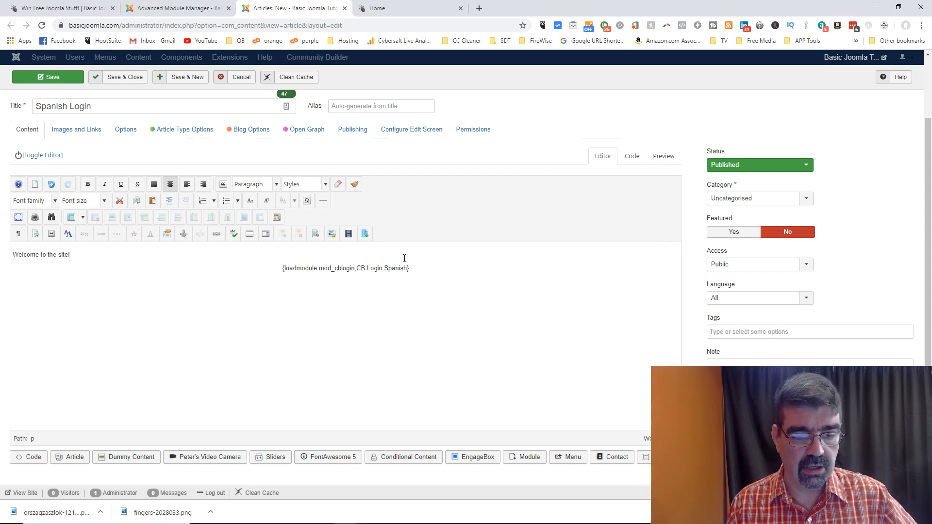
click(32, 81)
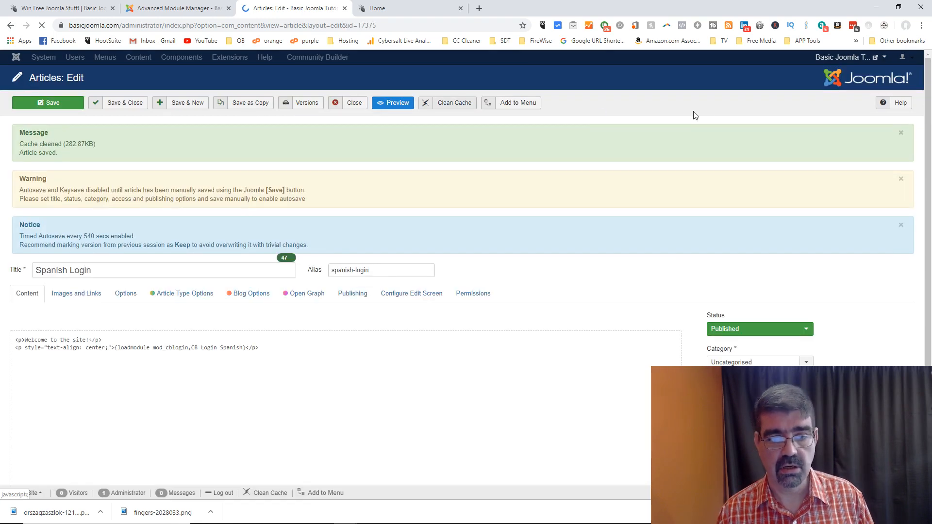
mouse_move(856, 63)
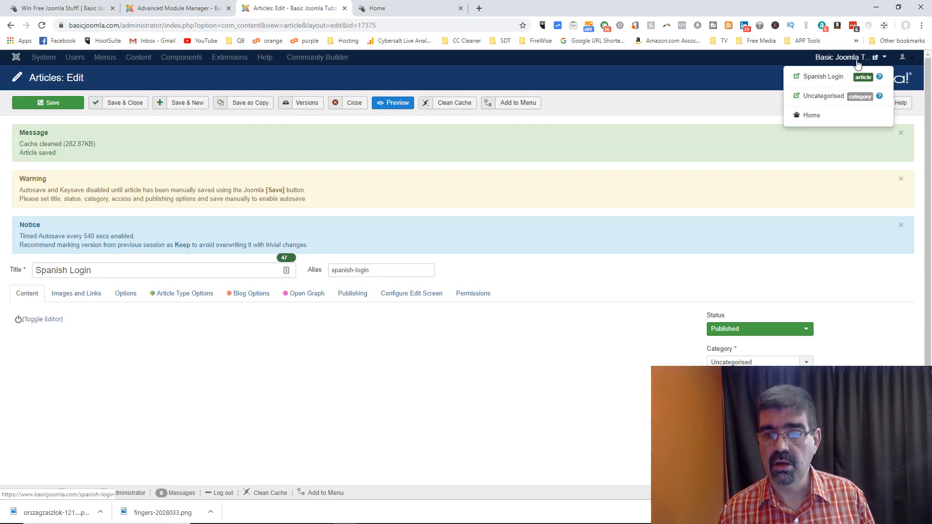
click(823, 77)
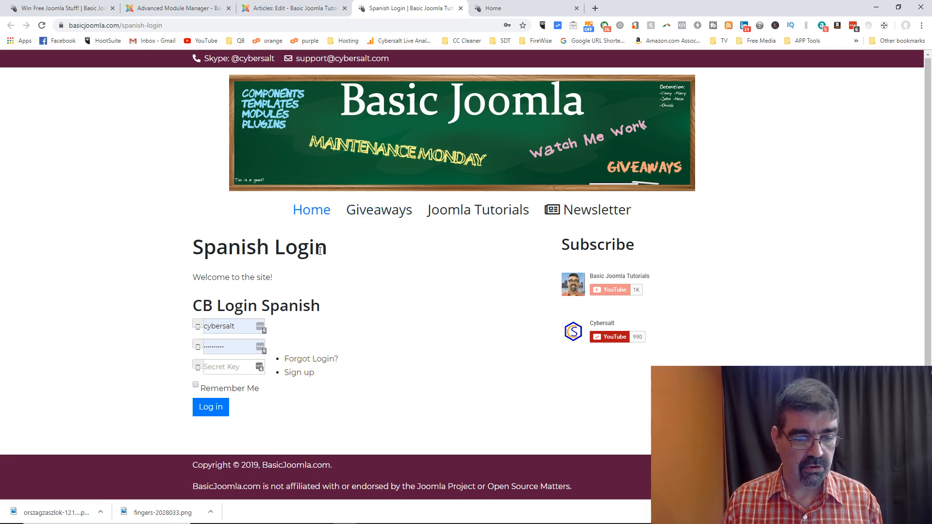
Step: Copy the 'Login Spanish' heading text, then the 'Remember Me' label from the live page
drag(323, 307, 220, 307)
right_click(249, 305)
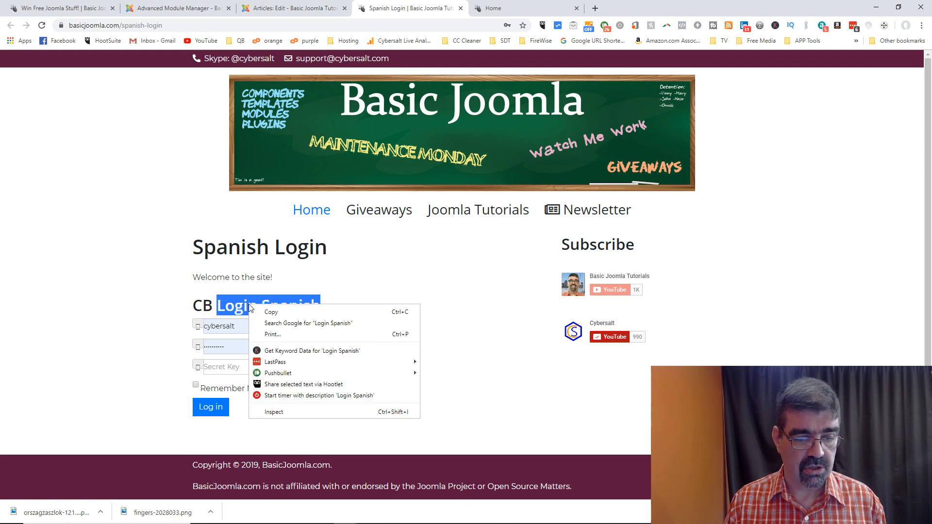
click(280, 311)
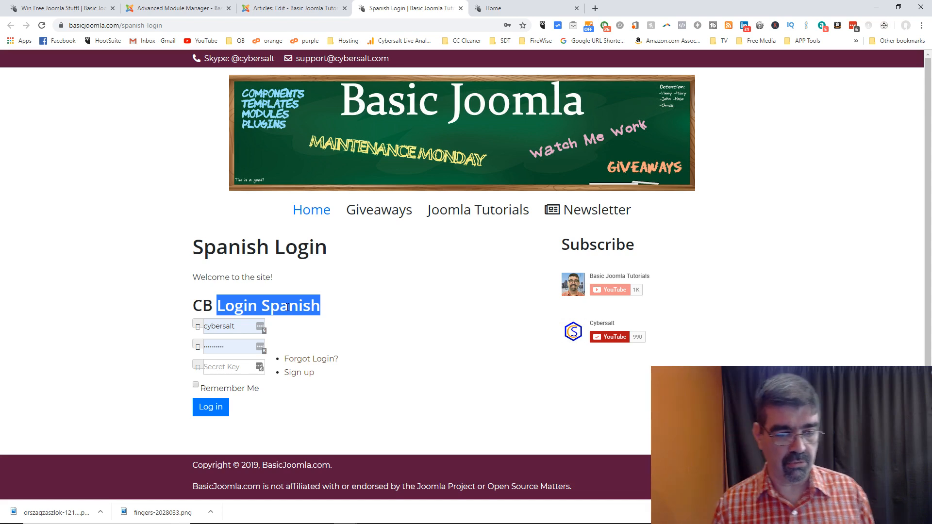
click(252, 394)
drag(252, 394, 199, 393)
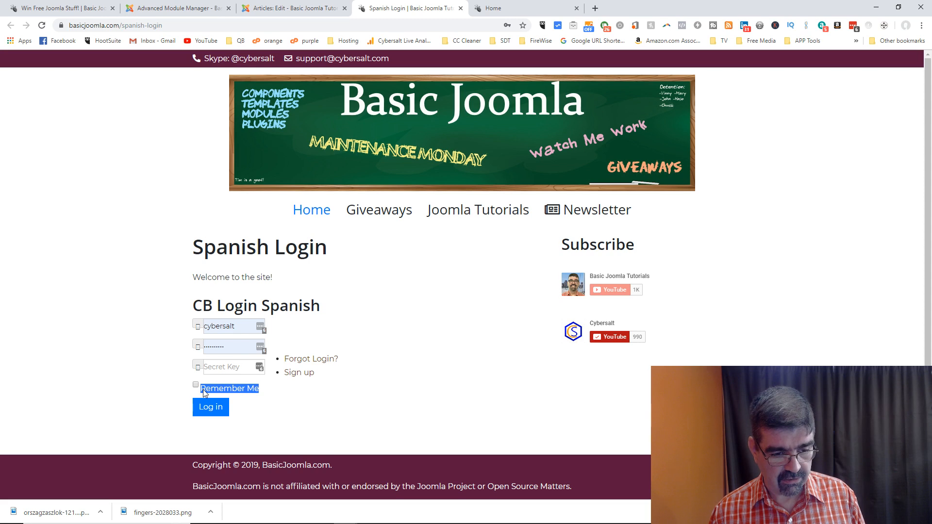
right_click(231, 393)
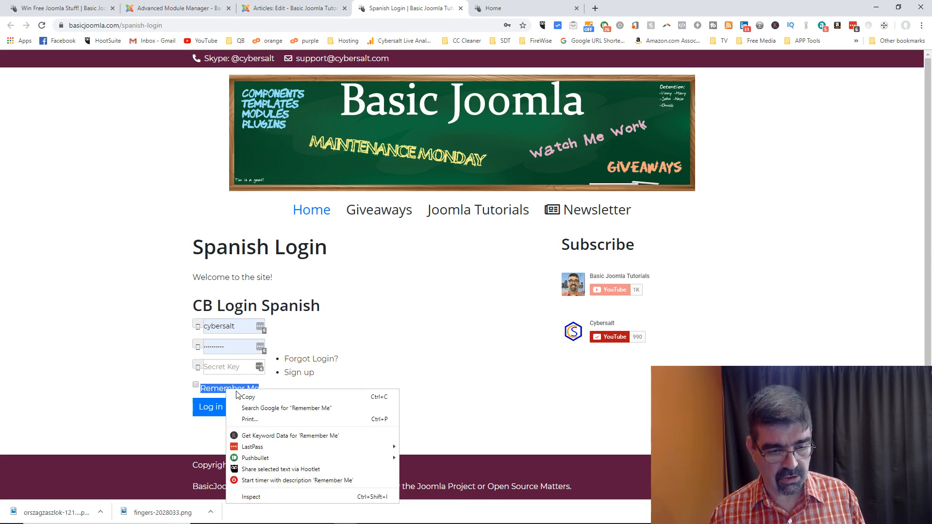
click(248, 397)
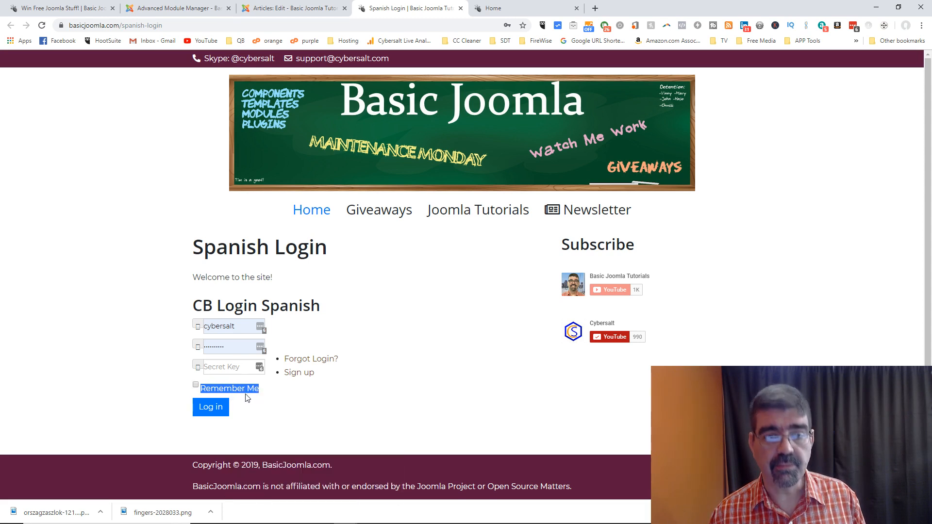
click(595, 8)
Step: Search for Google Translate and paste 'Remember Me' to get the Spanish 'Recuérdame'
text(g)
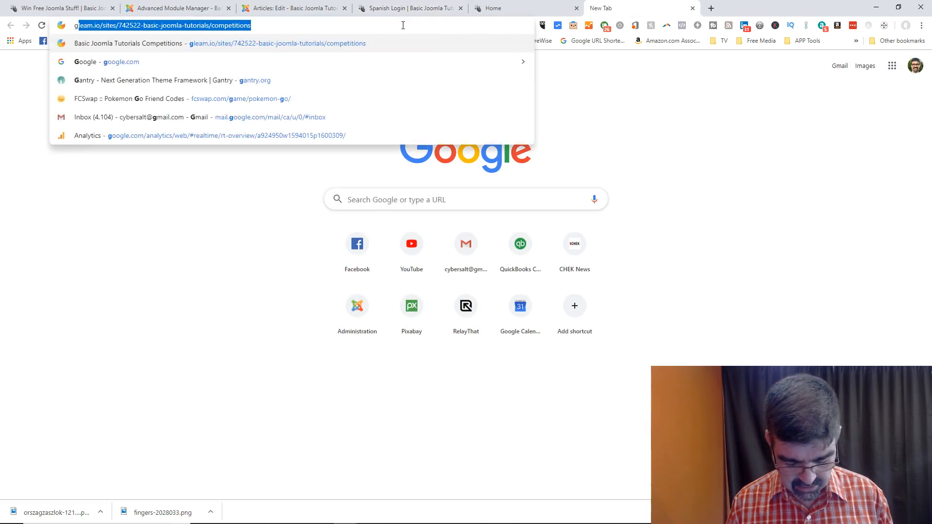
text(oogle translate)
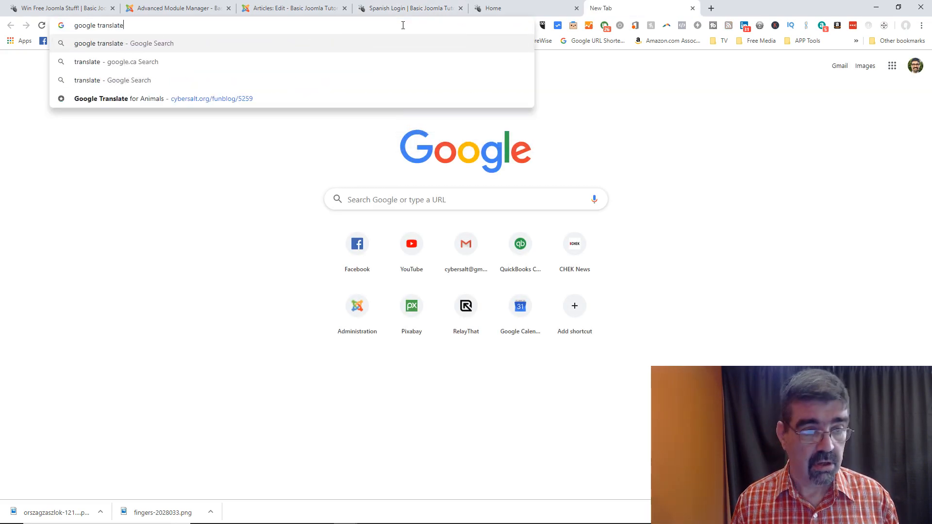
key(Return)
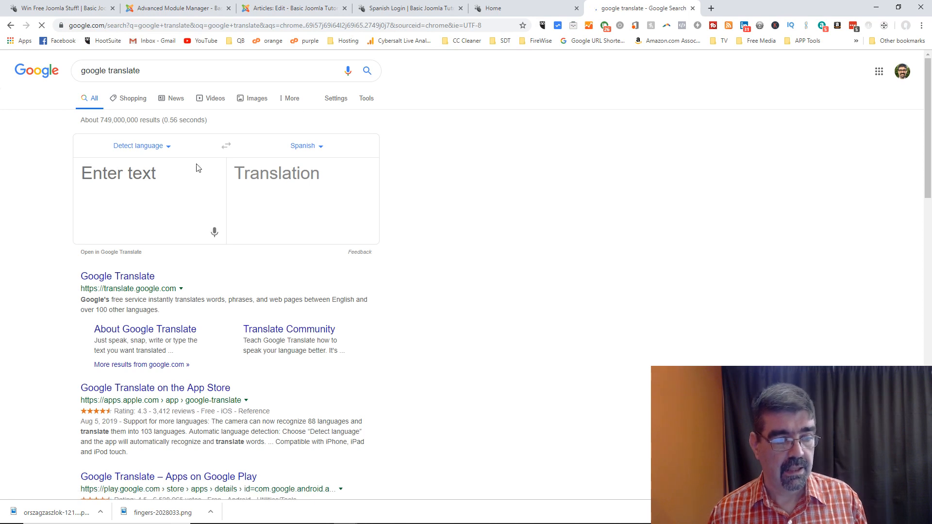
key(ctrl+v)
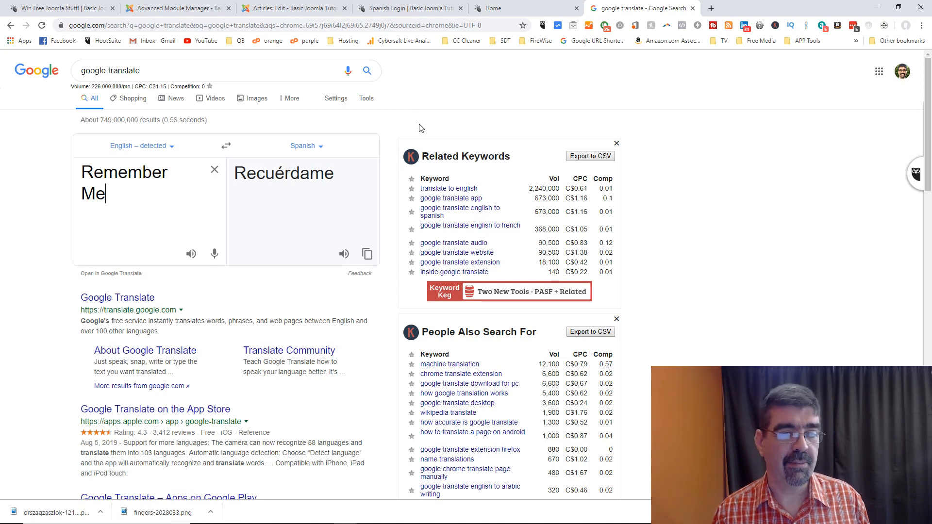
click(212, 10)
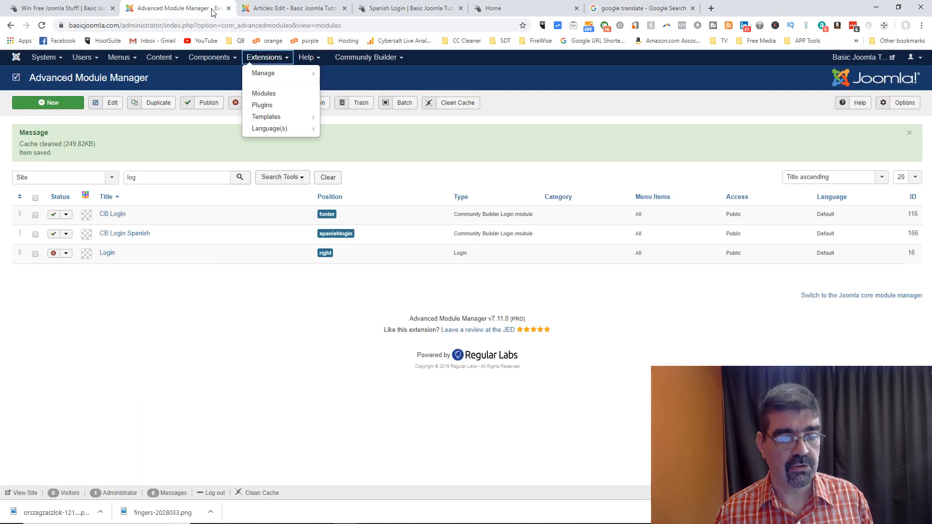
Step: Create a new ReReplacer item with 'Remember Me' as its search text
click(209, 58)
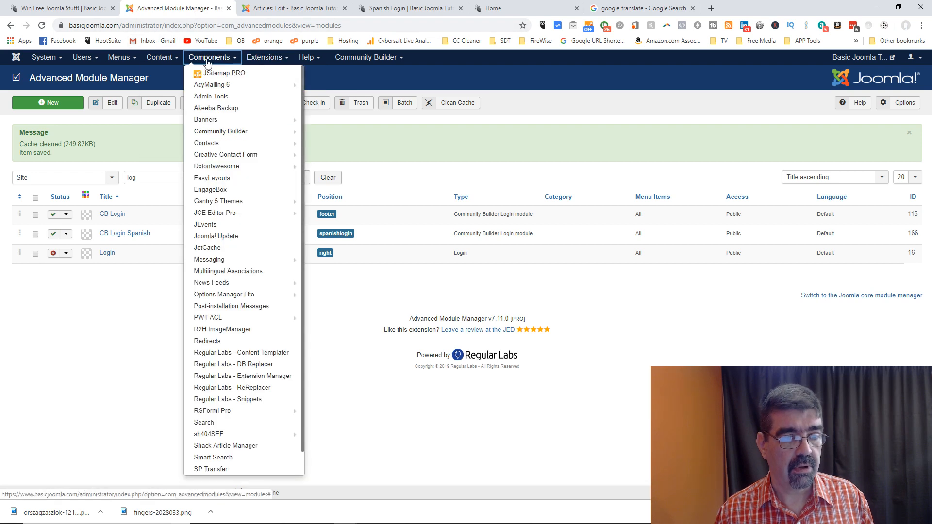
click(252, 388)
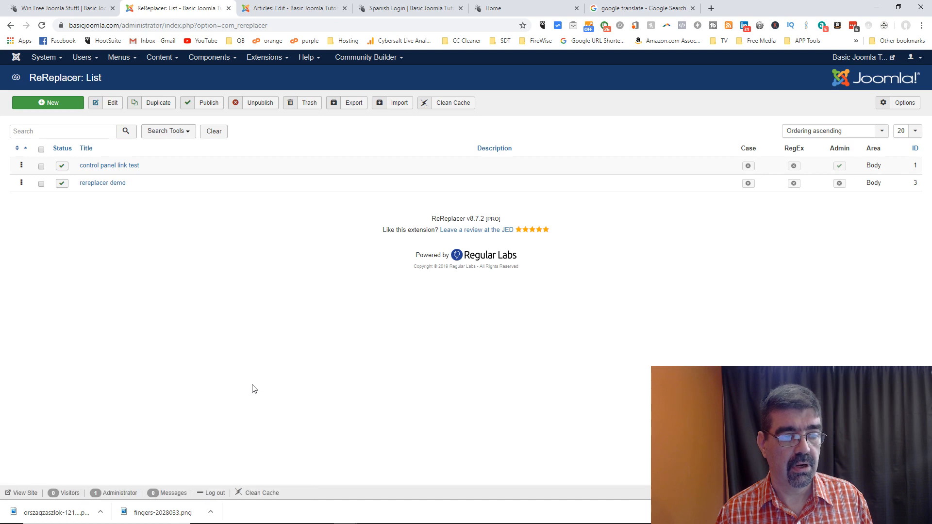
click(47, 108)
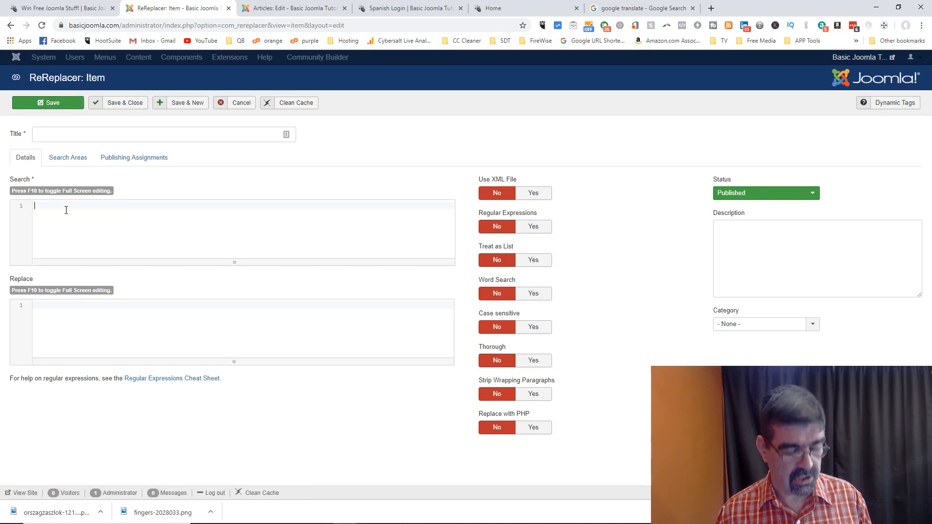
key(ctrl+v)
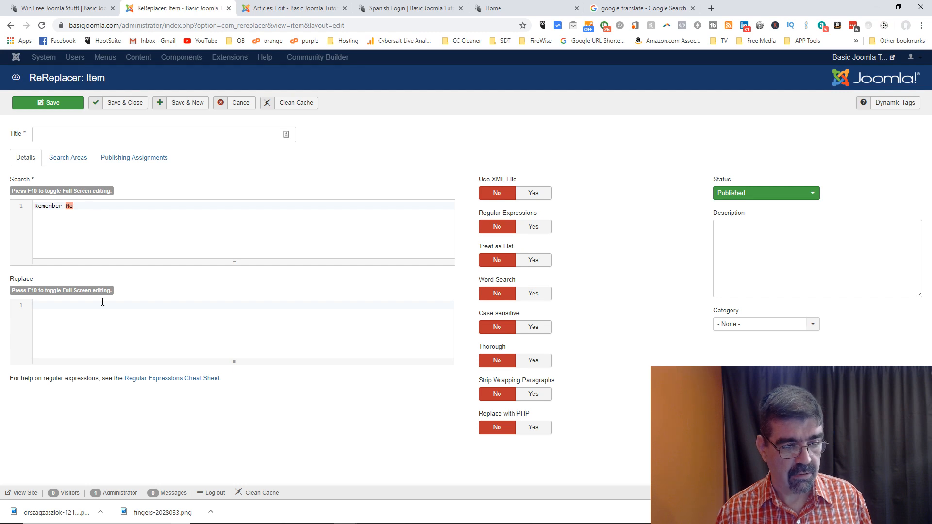
Step: Copy 'Recuérdame' from Google Translate and paste it as the replacement text
click(646, 10)
drag(334, 173, 234, 175)
right_click(266, 176)
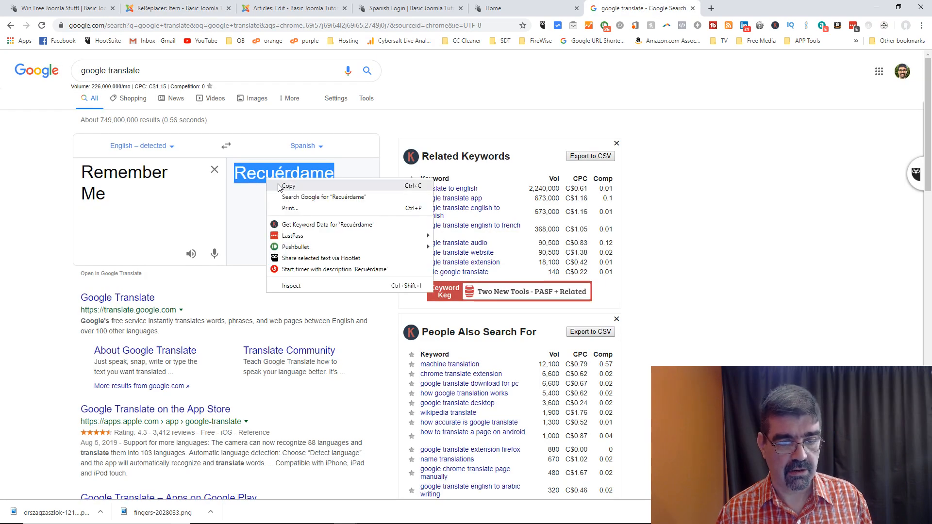
click(279, 184)
click(182, 9)
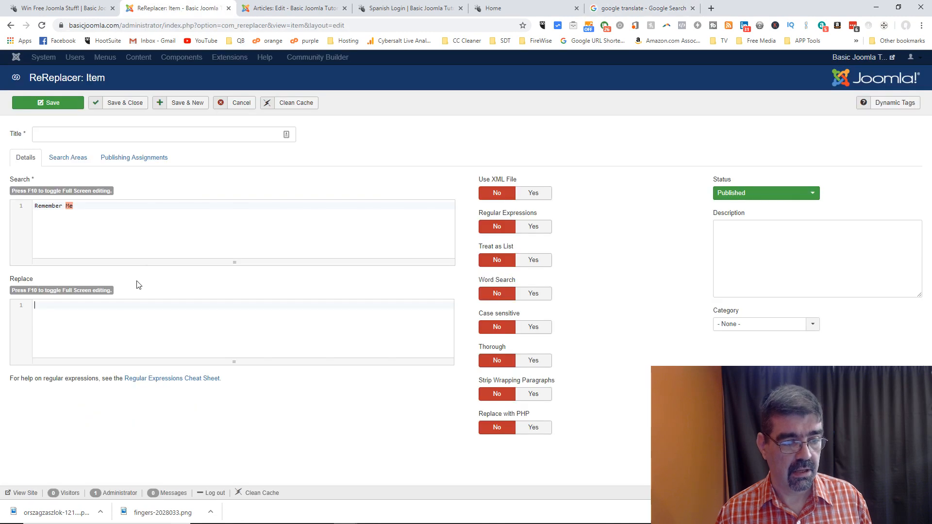
click(110, 308)
key(ctrl+v)
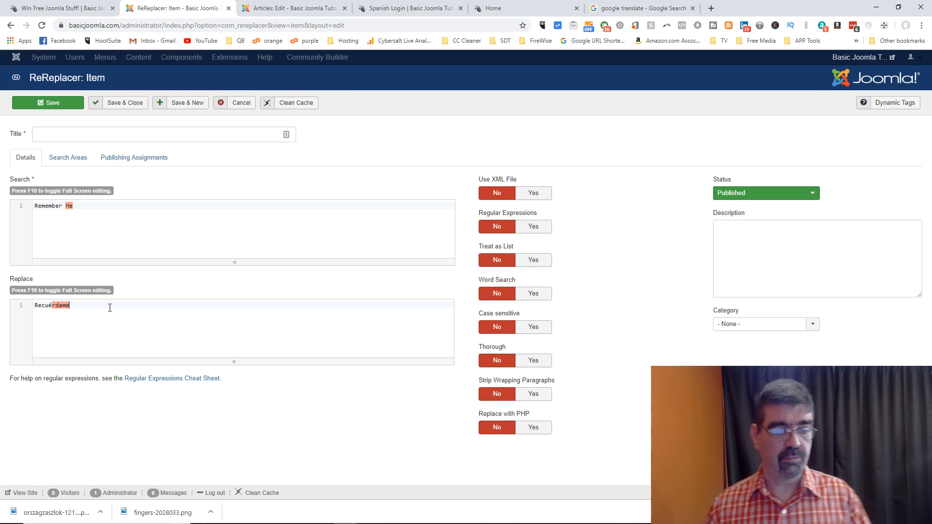
Step: Set the Articles assignment to Include with only the Spanish Login article selected
click(131, 159)
scroll(400, 228, down, 7)
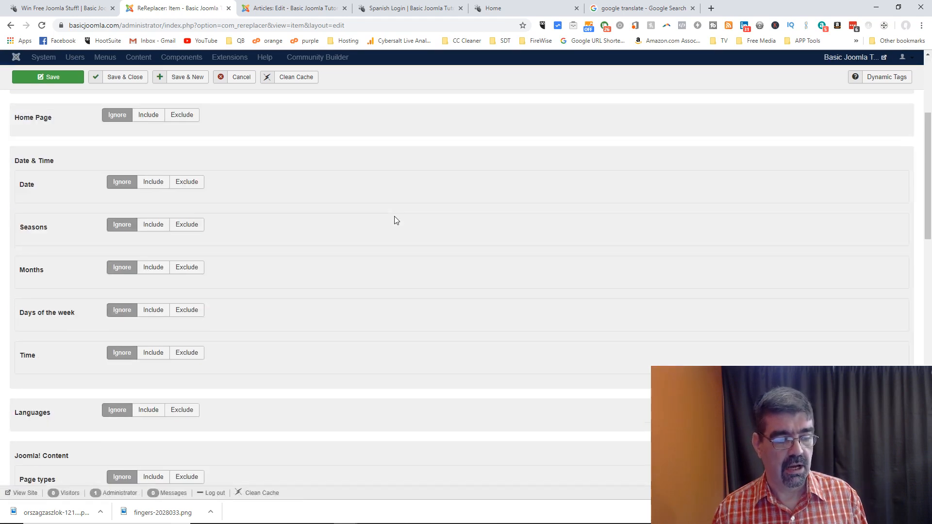
scroll(397, 220, down, 1)
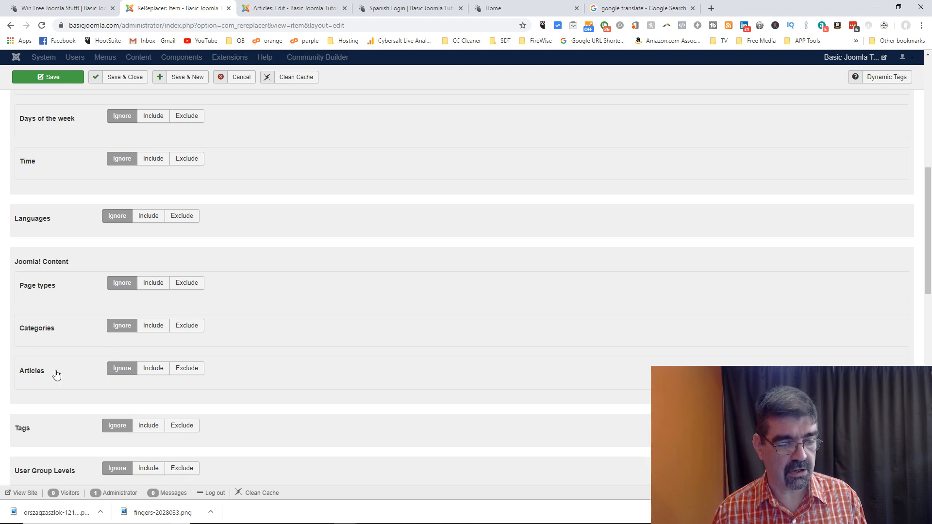
click(153, 370)
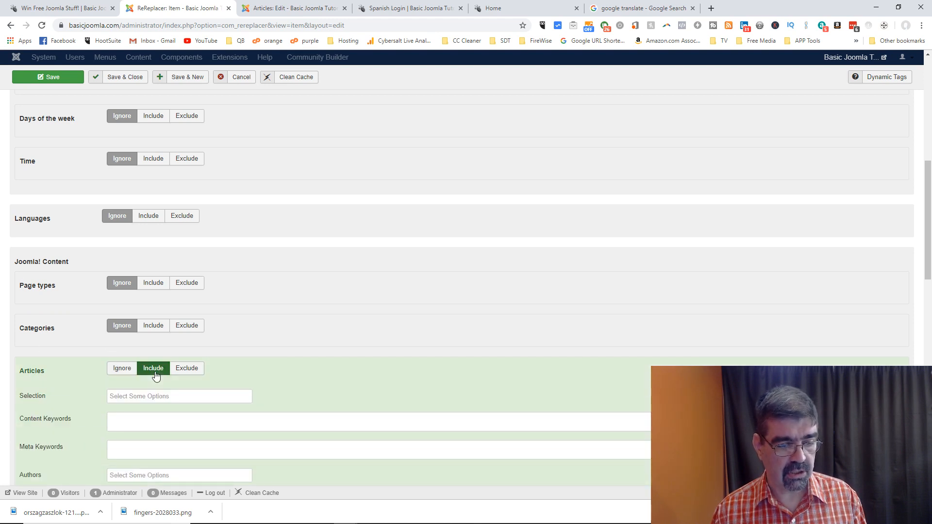
scroll(290, 307, down, 2)
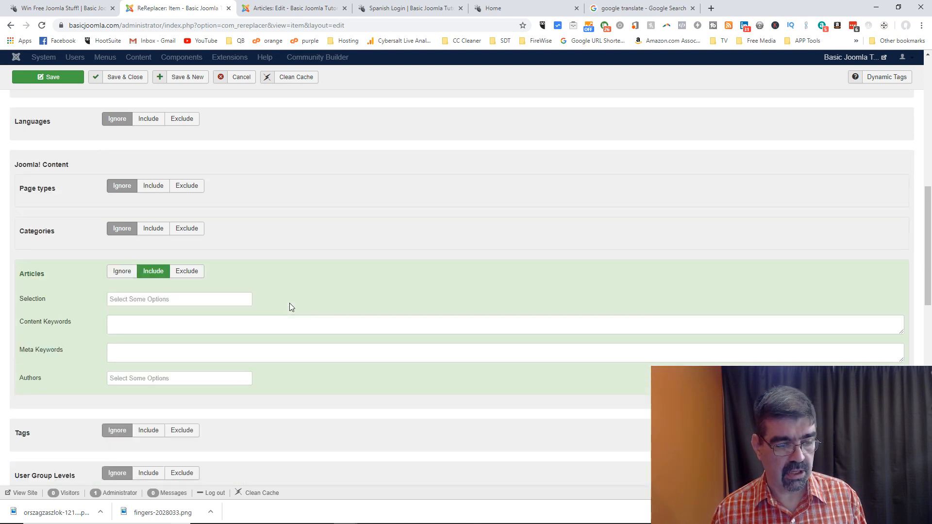
click(198, 300)
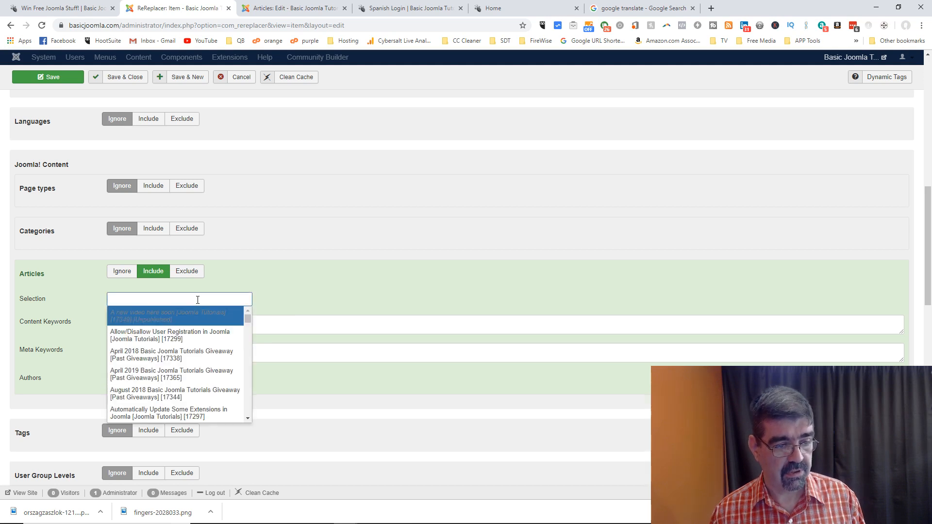
text(log)
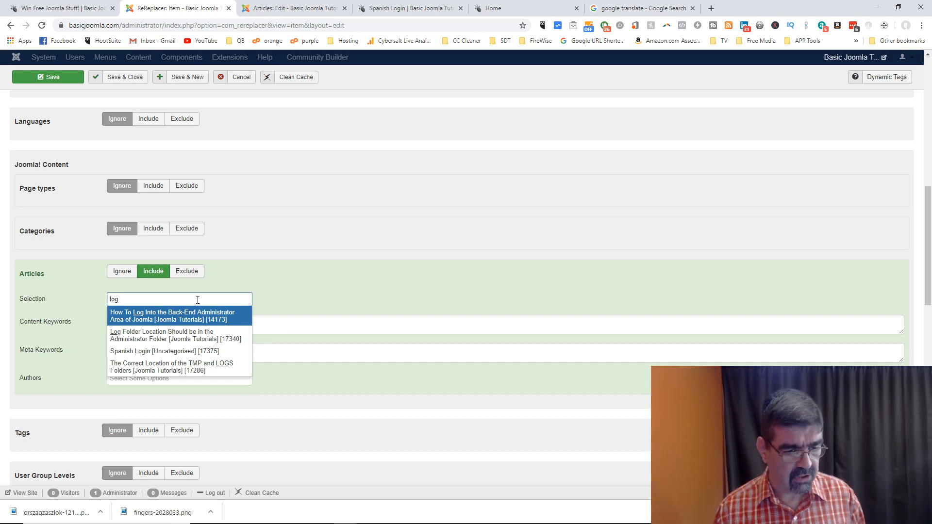
click(168, 351)
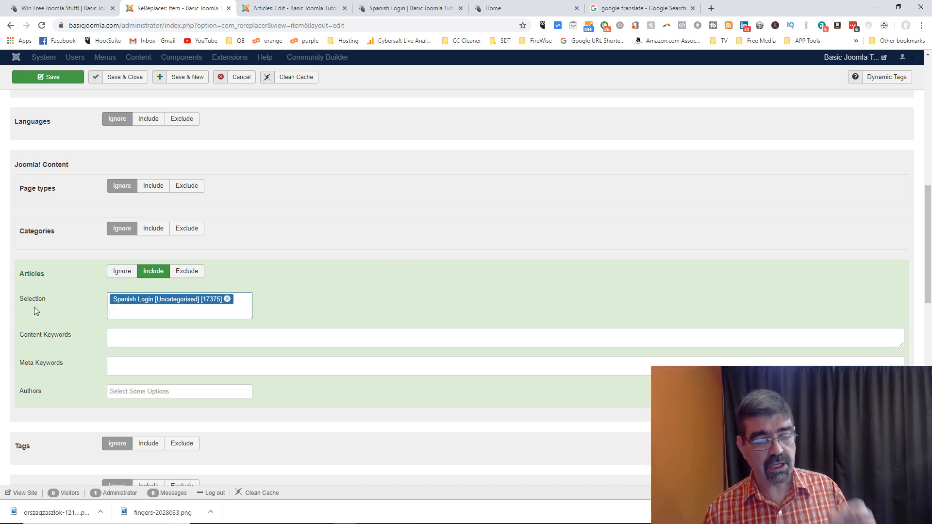
scroll(383, 262, up, 6)
scroll(383, 262, up, 4)
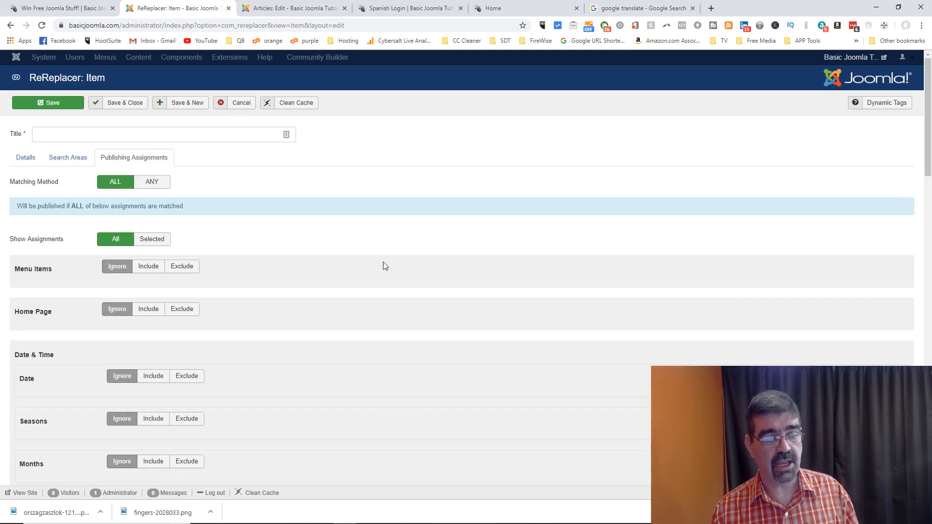
click(24, 158)
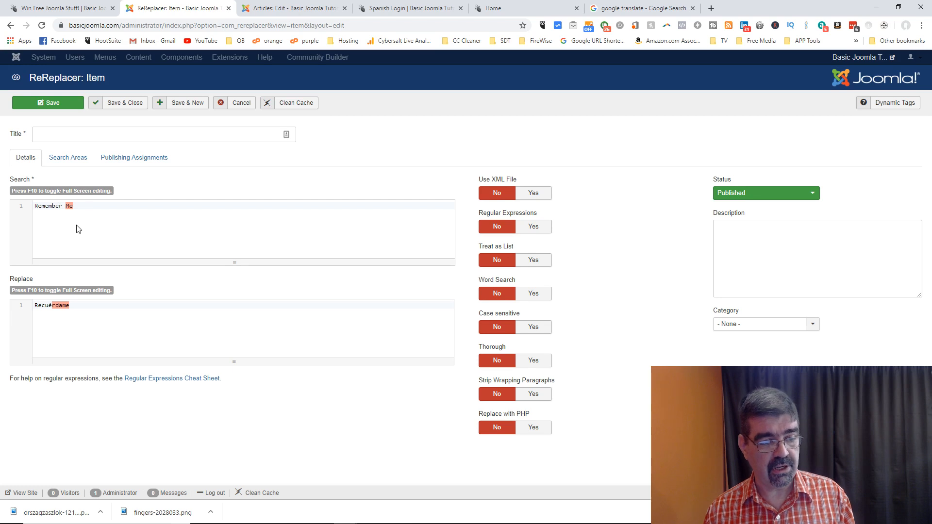
Step: Title the ReReplacer item 'Replace Remember Me ES' and save it
click(60, 135)
text(Replace)
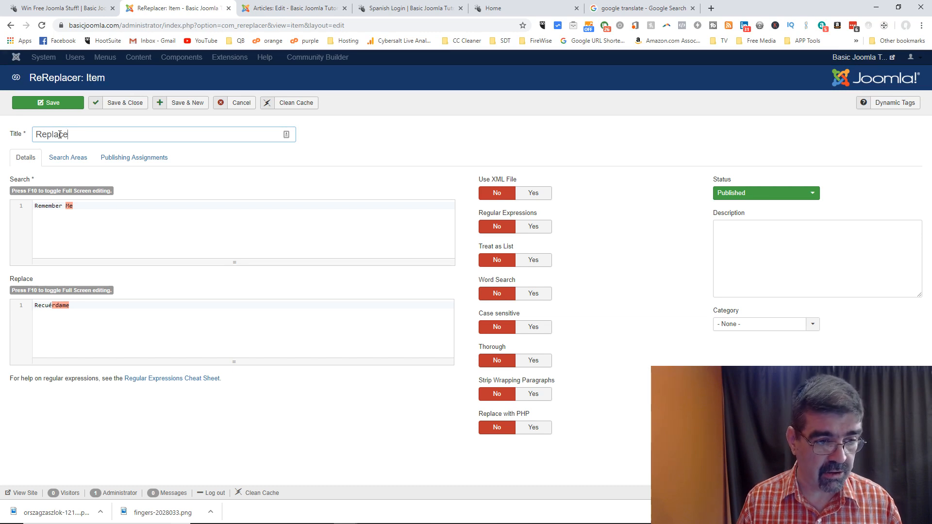
text( Remember Me )
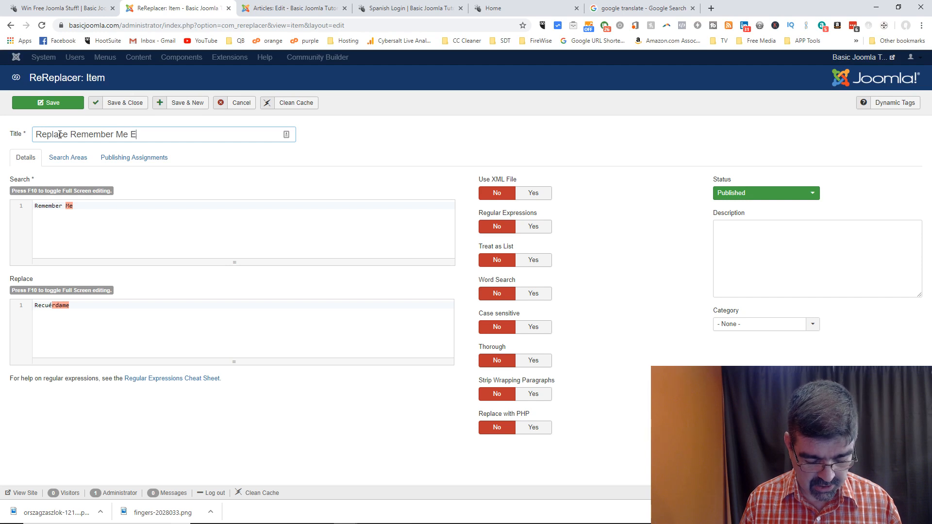
text(ES)
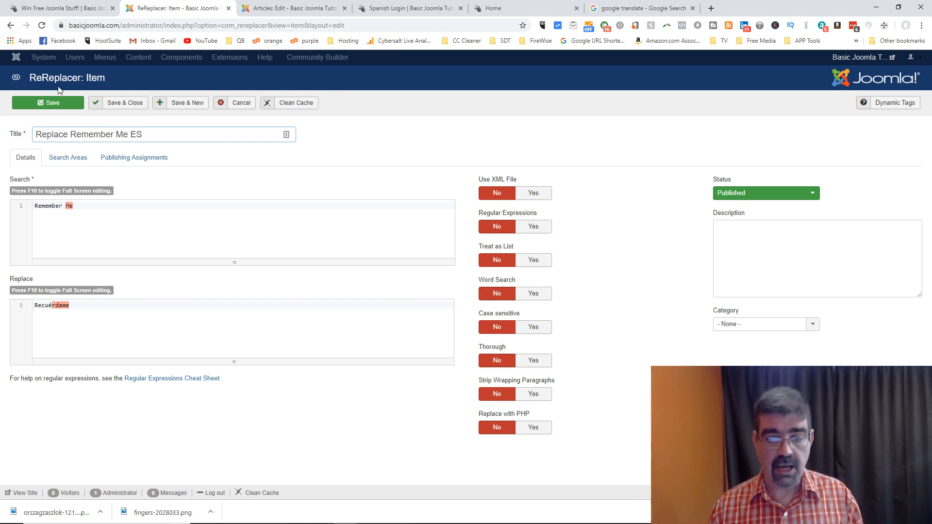
click(39, 104)
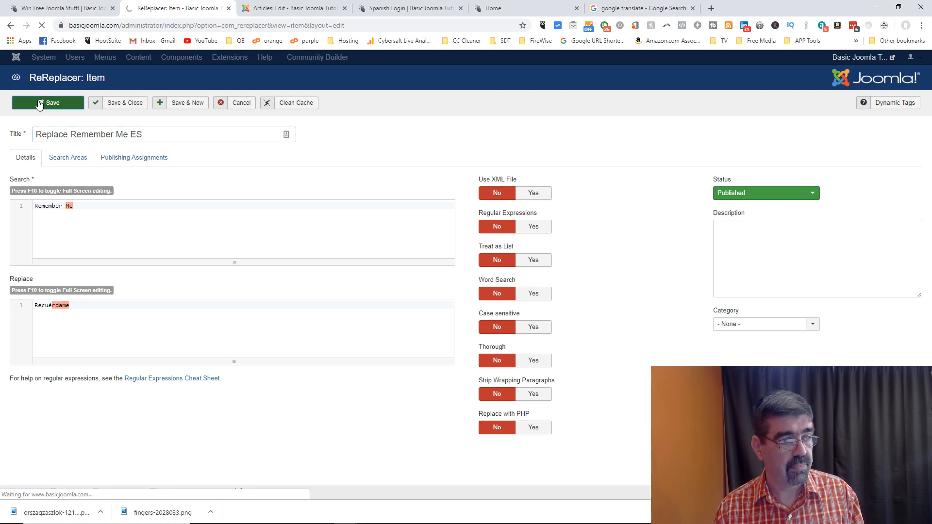
click(416, 7)
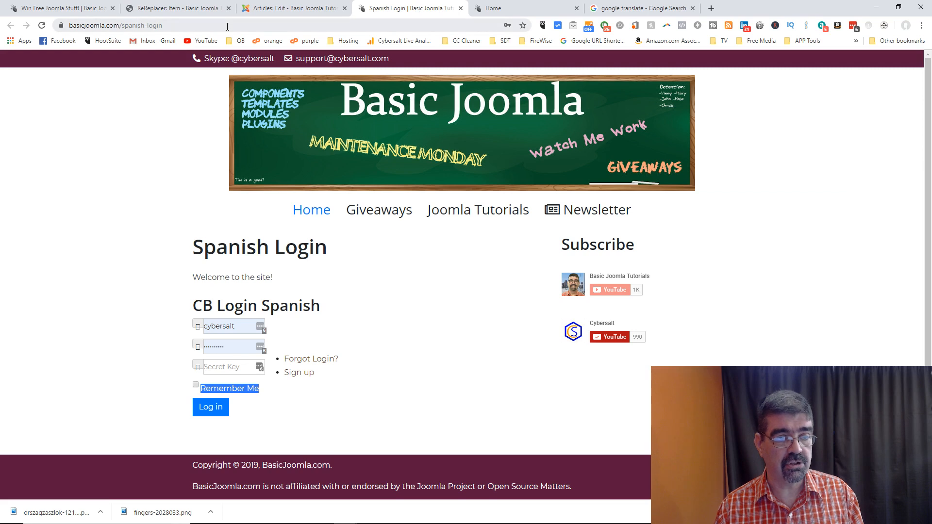
Step: Reload the Spanish Login page to confirm the checkbox label now reads 'Recuérdame'
scroll(356, 289, down, 1)
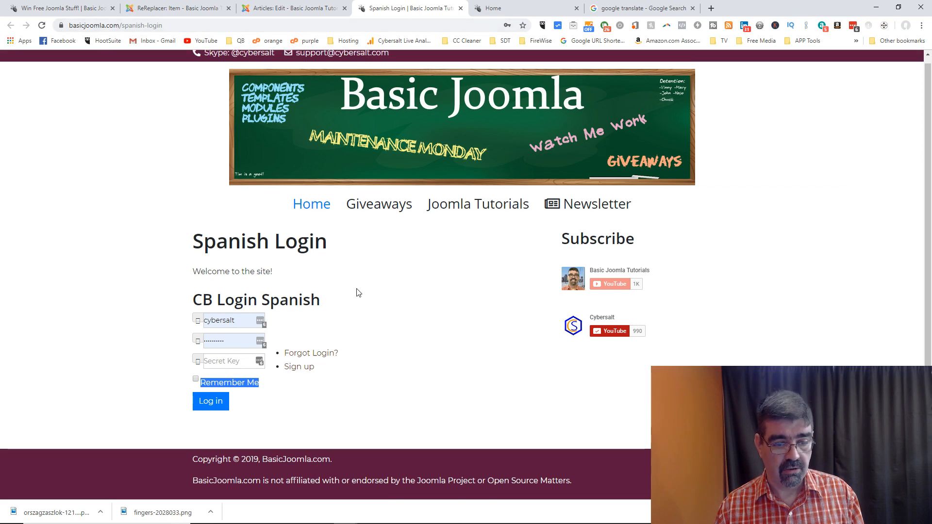
click(265, 383)
click(42, 25)
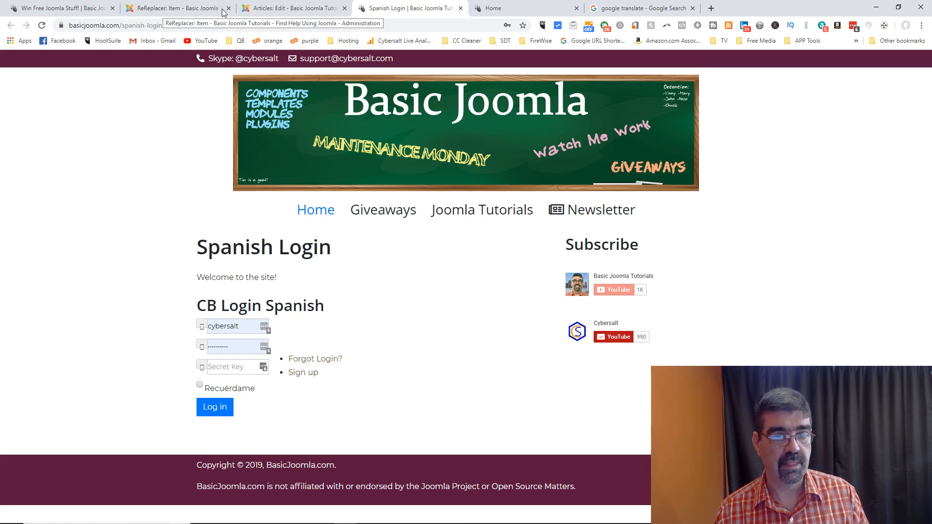
Step: Save a copy of the ReReplacer item titled 'Forgot Login ES' with search text 'Forgot Login'
click(190, 14)
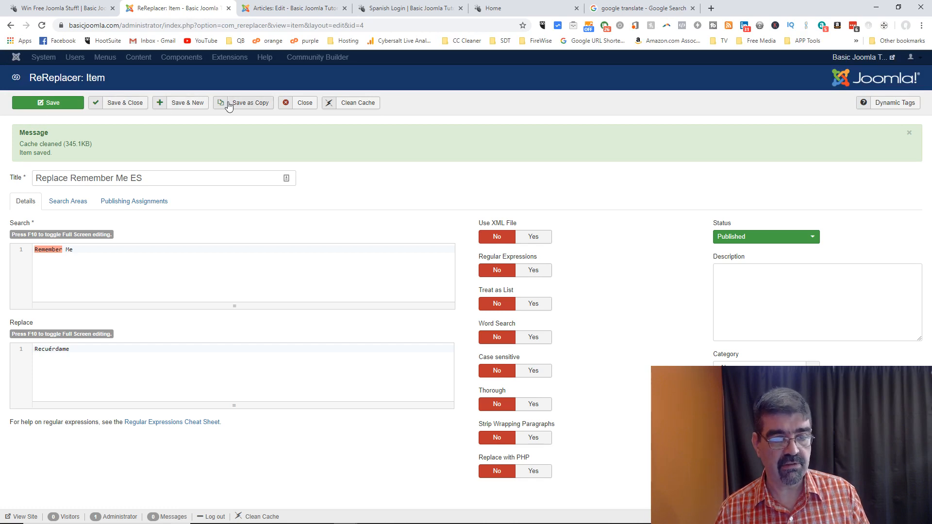
click(257, 103)
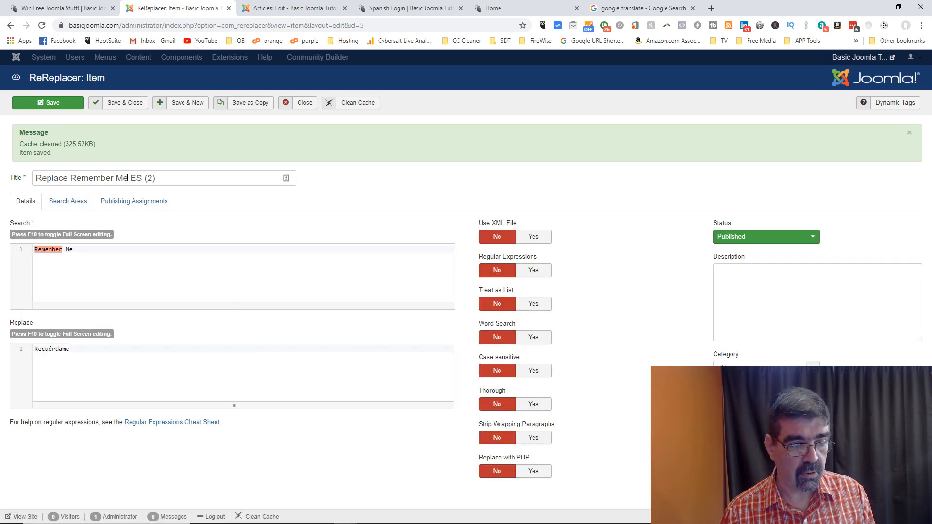
drag(128, 178, 30, 176)
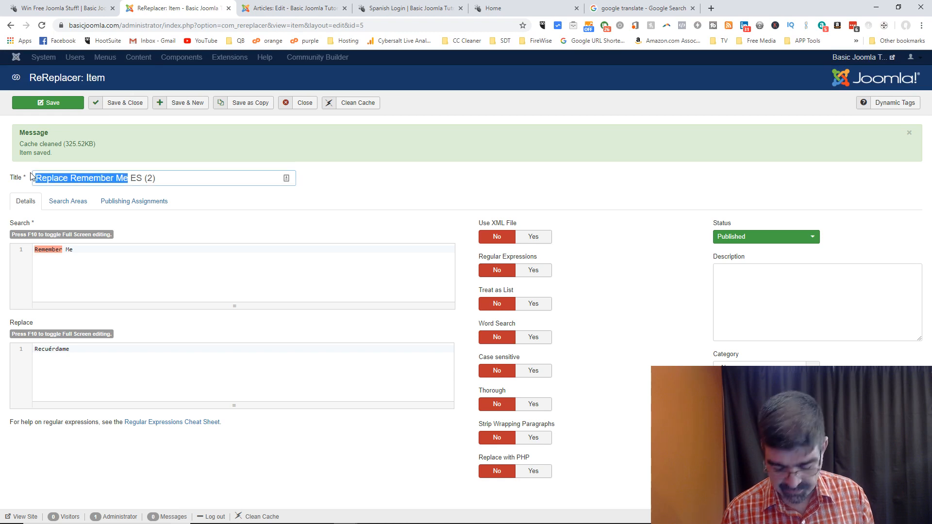
text(Forgot Login)
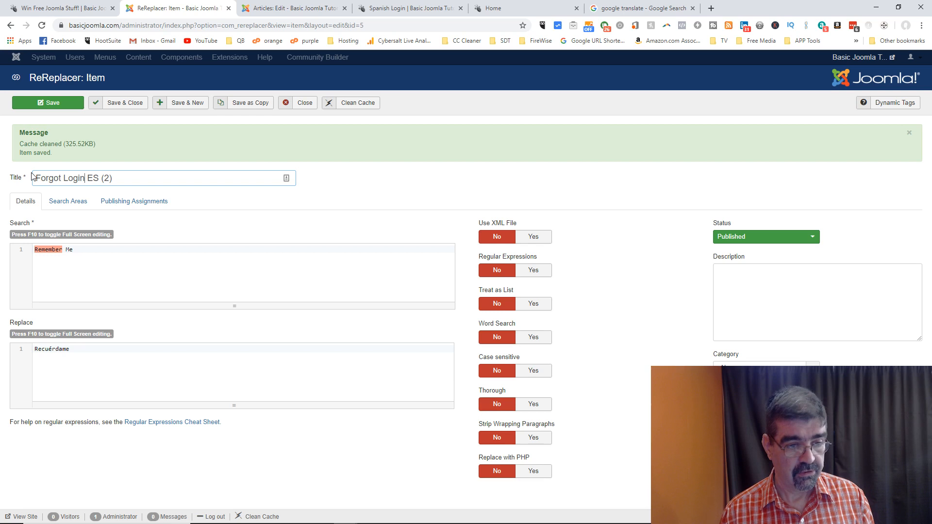
key(BackSpace)
key(BackSpace)
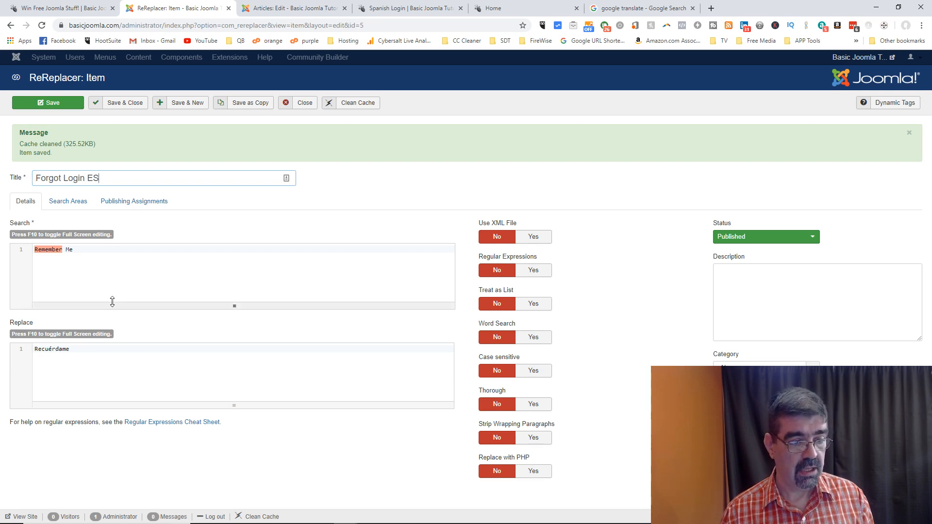
drag(73, 249, 27, 254)
text(Forgot Login)
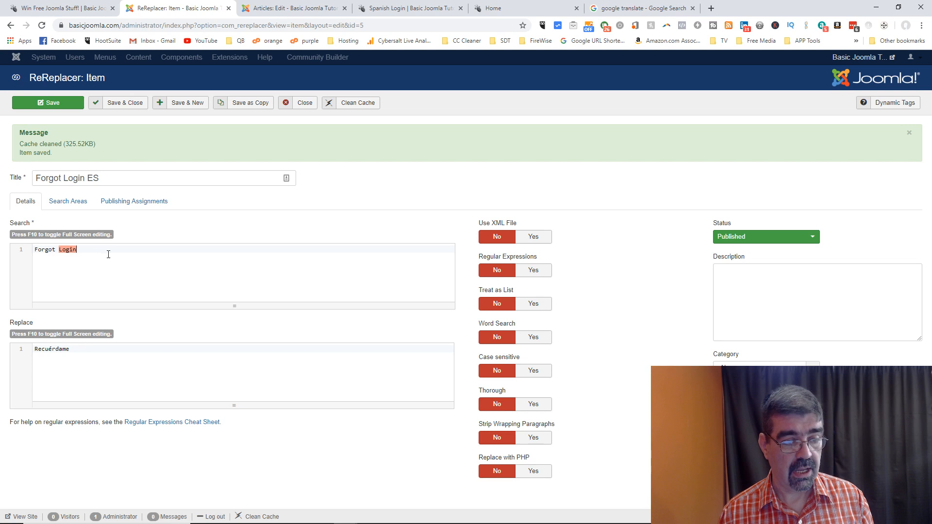
click(23, 257)
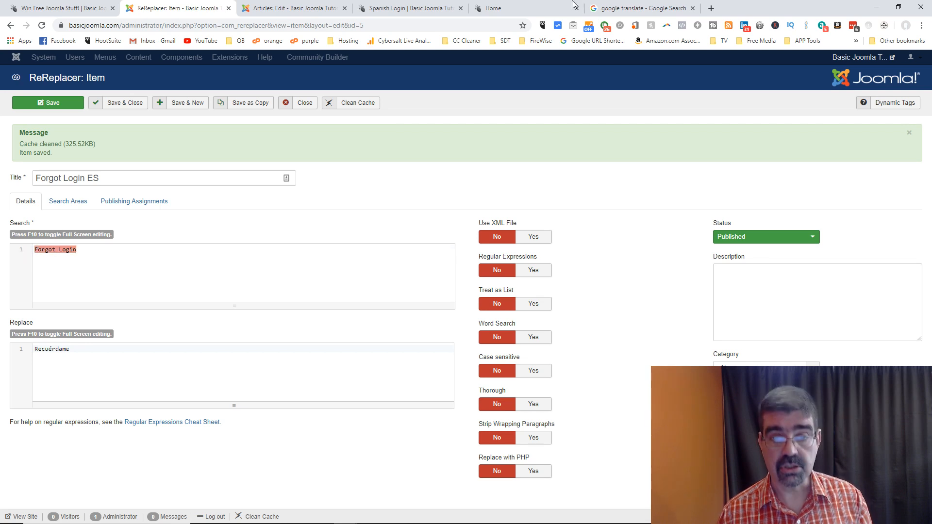
Step: Translate 'Forgot Login' in Google Translate and copy the Spanish result 'Olvidé sesión'
click(651, 10)
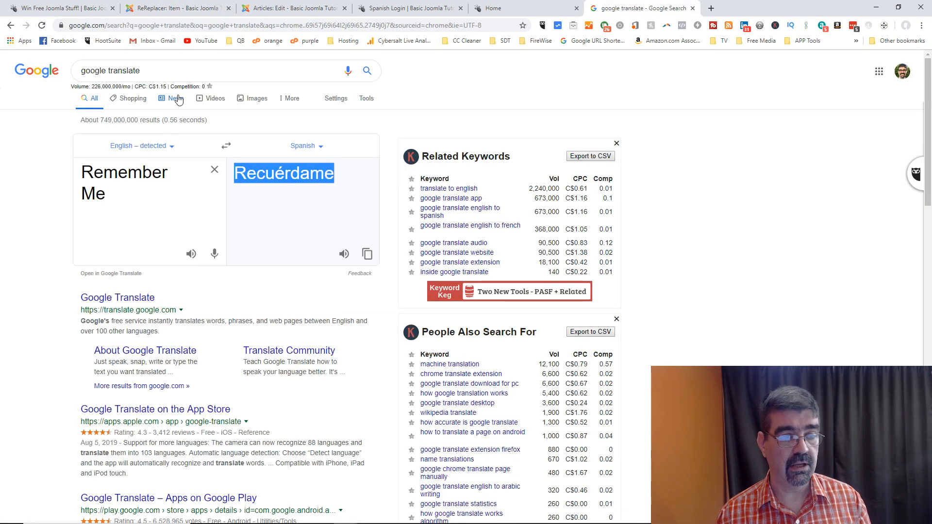
triple_click(88, 174)
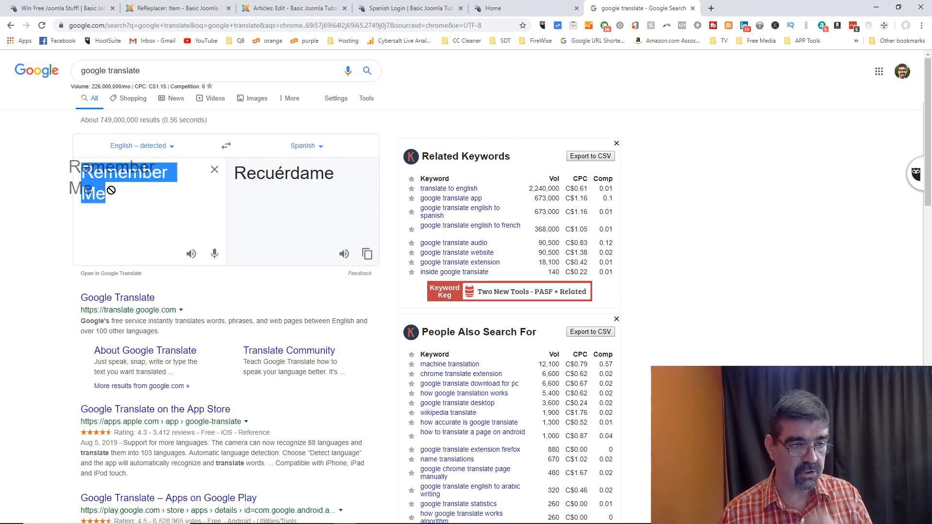
key(ctrl+v)
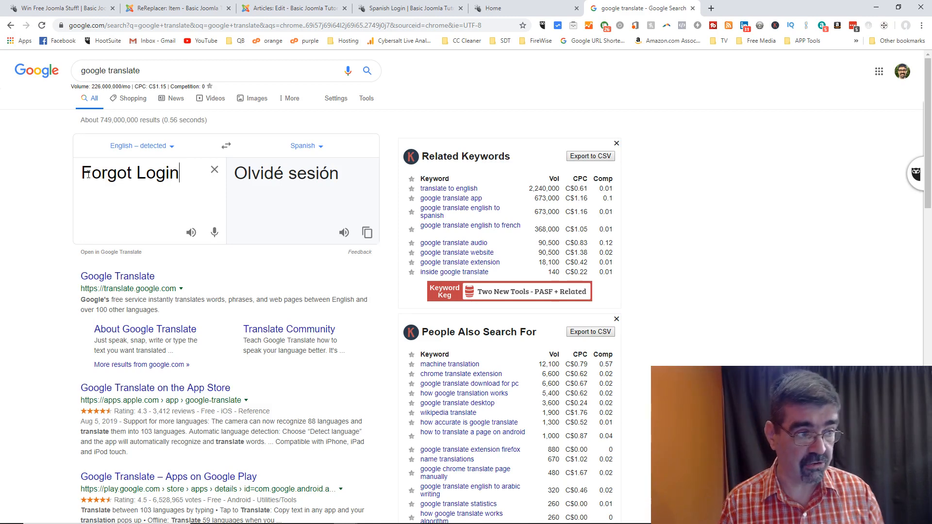
drag(351, 175, 239, 175)
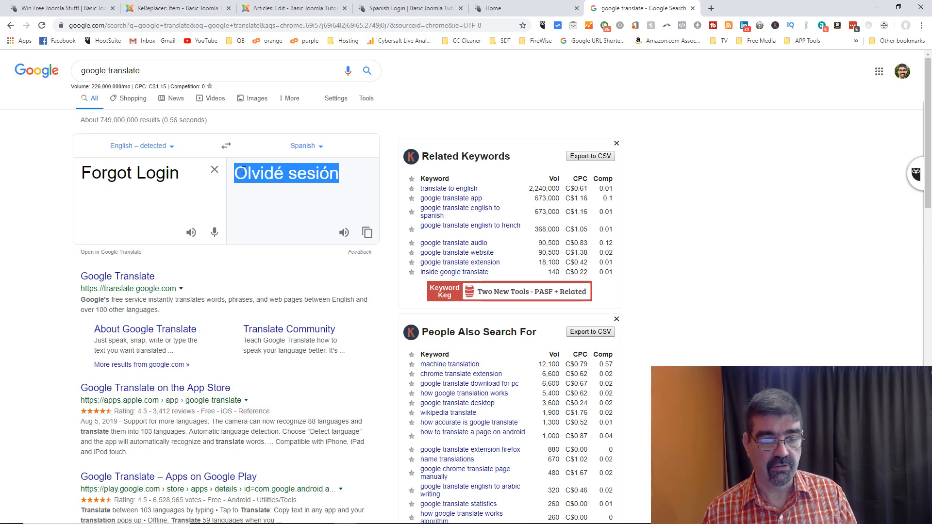
right_click(339, 171)
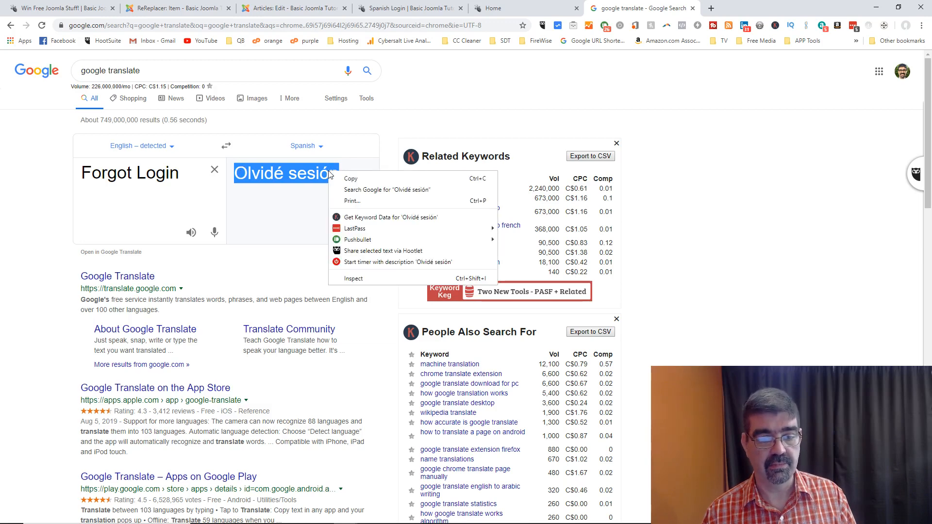
click(345, 178)
Step: Set the Forgot Login ES replacement text to 'Olvidé sesión', check its publishing assignments, and save it
click(154, 8)
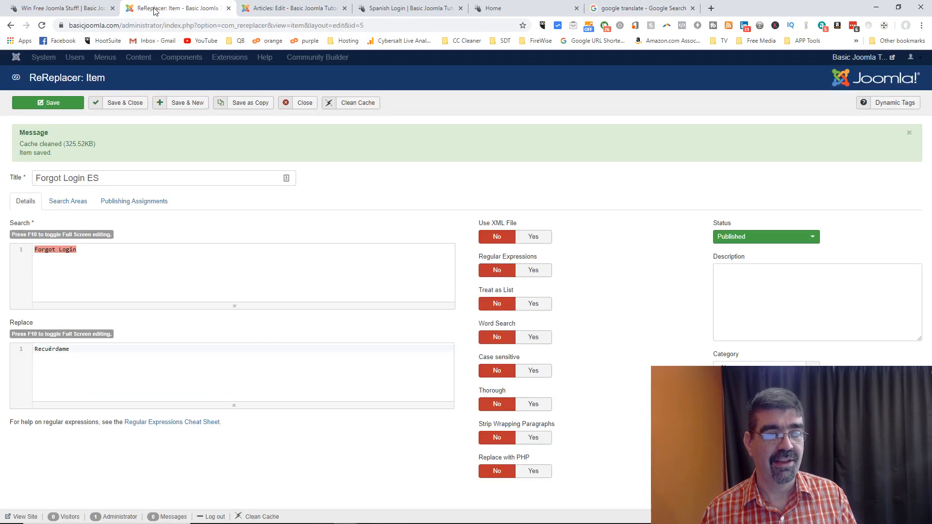
drag(73, 349, 36, 350)
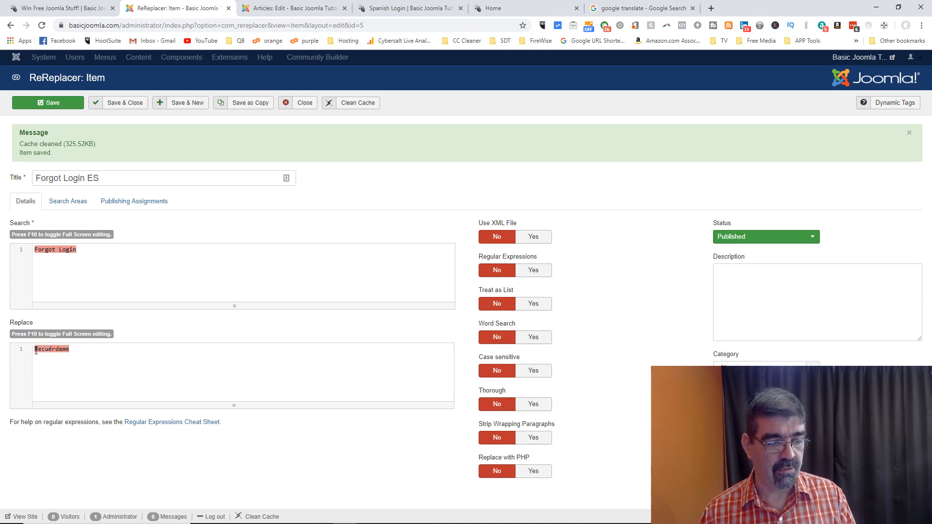
key(ctrl+v)
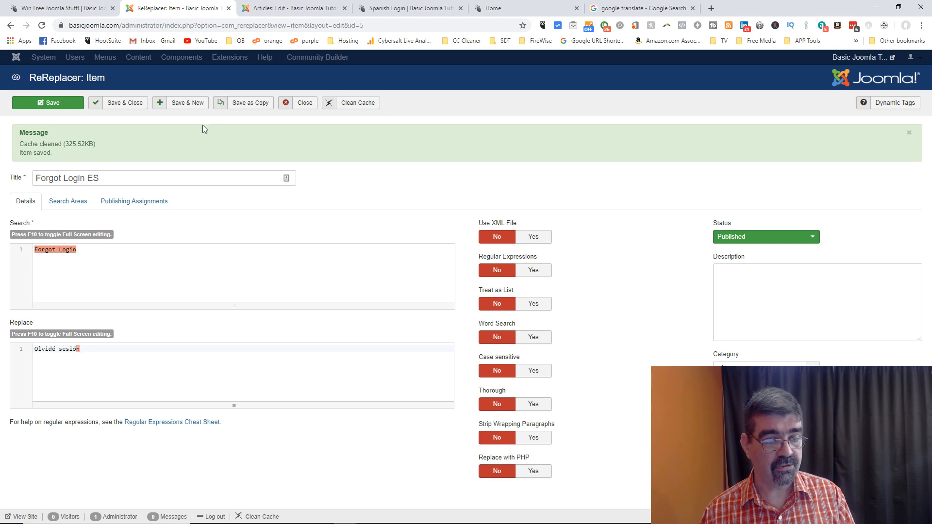
click(149, 202)
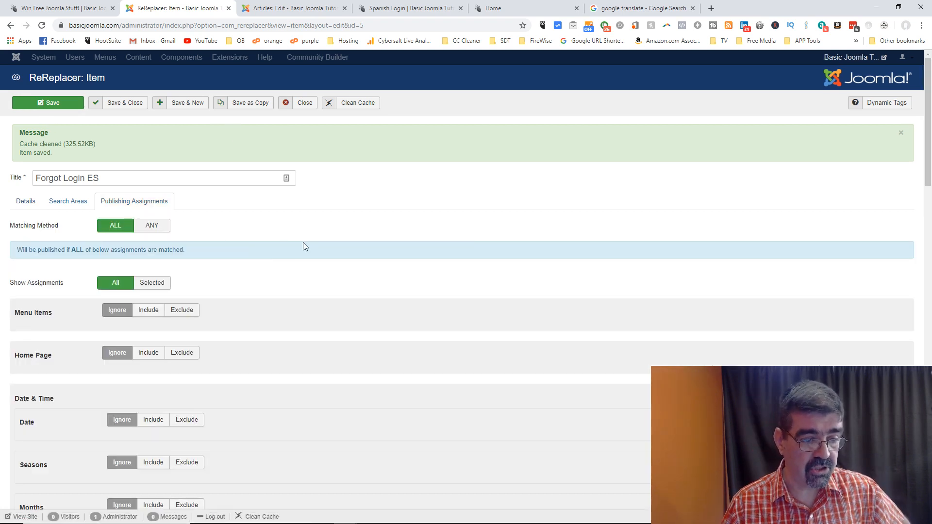
scroll(303, 242, down, 8)
key(ctrl+s)
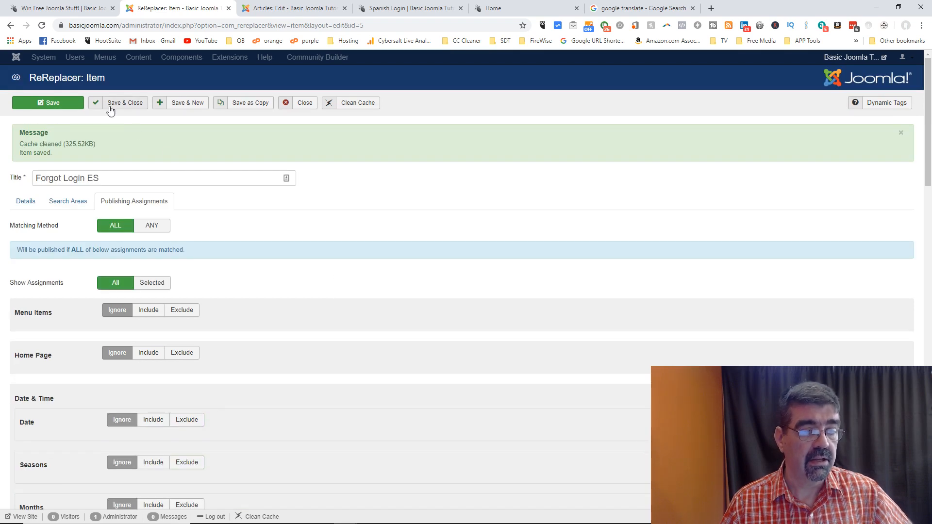
click(70, 105)
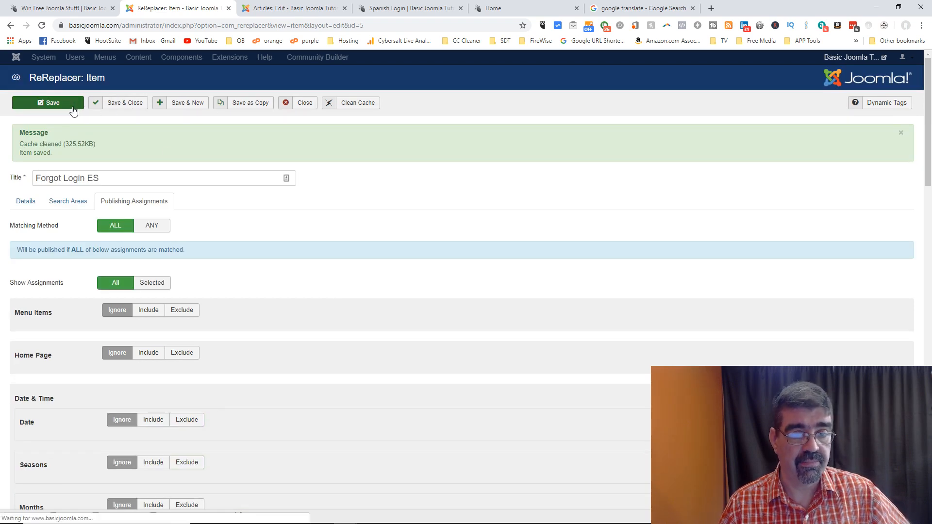
click(416, 11)
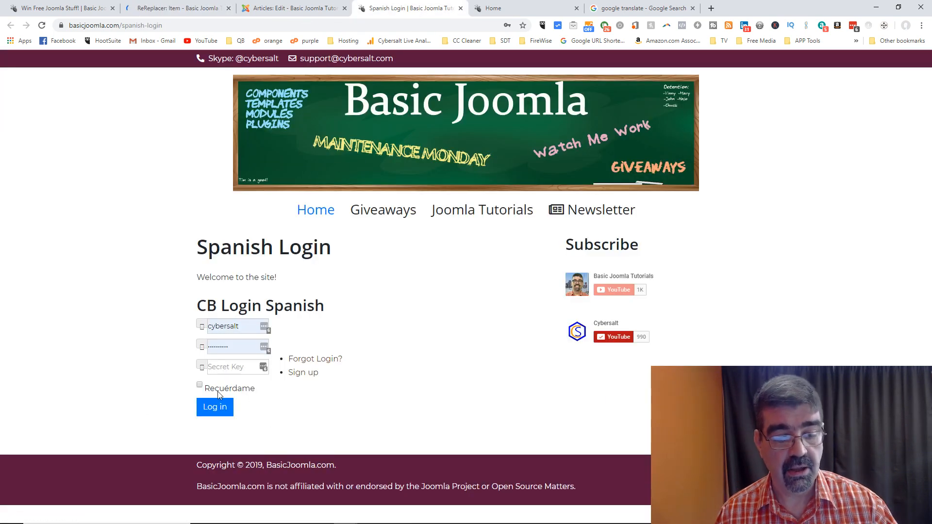
Step: Reload the Spanish Login page, log in through CB Login, log out, and return to it
click(41, 25)
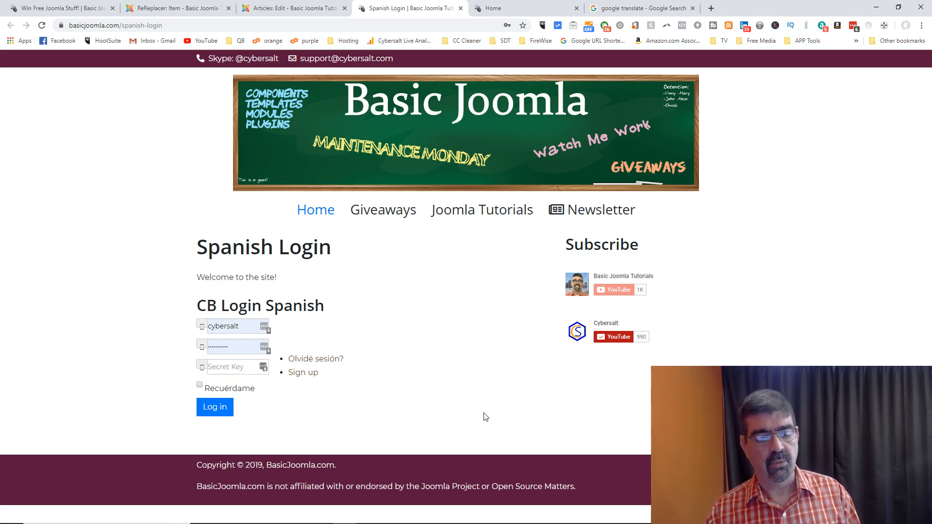
click(213, 410)
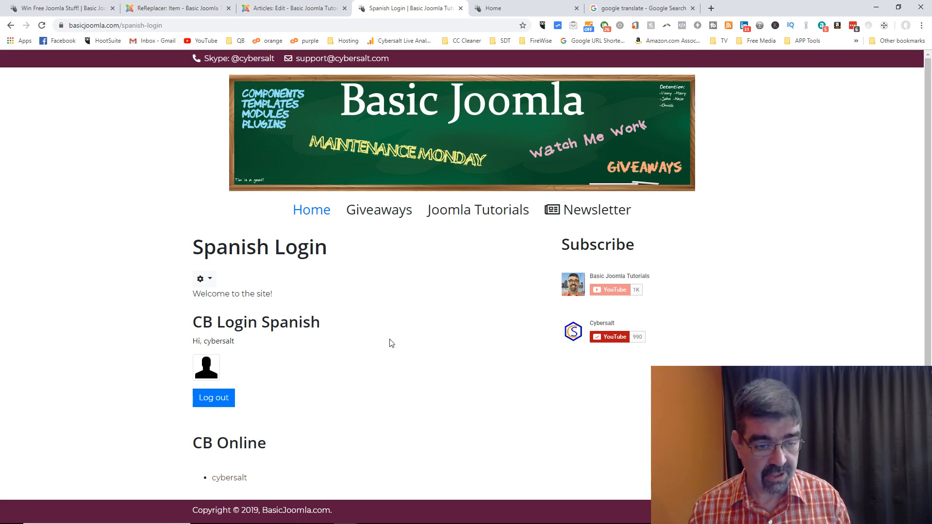
scroll(391, 343, down, 1)
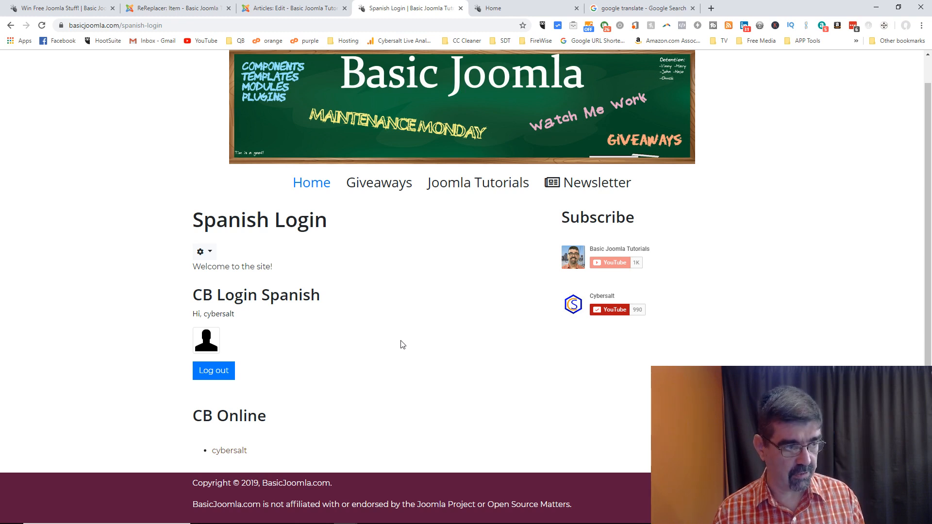
click(213, 371)
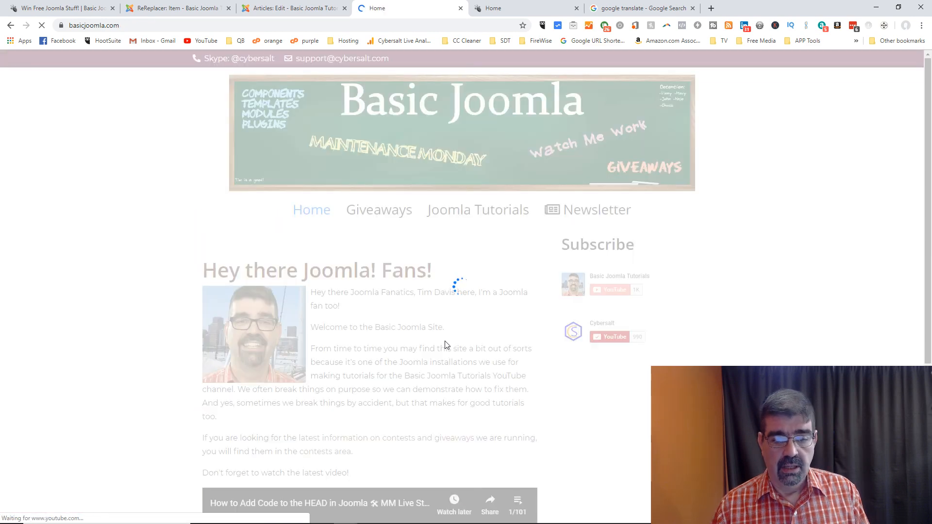
right_click(11, 26)
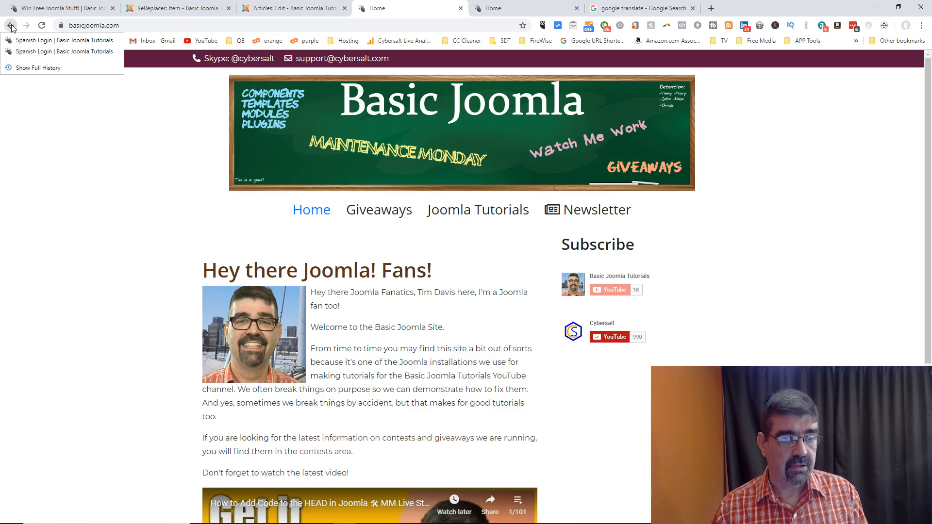
click(27, 51)
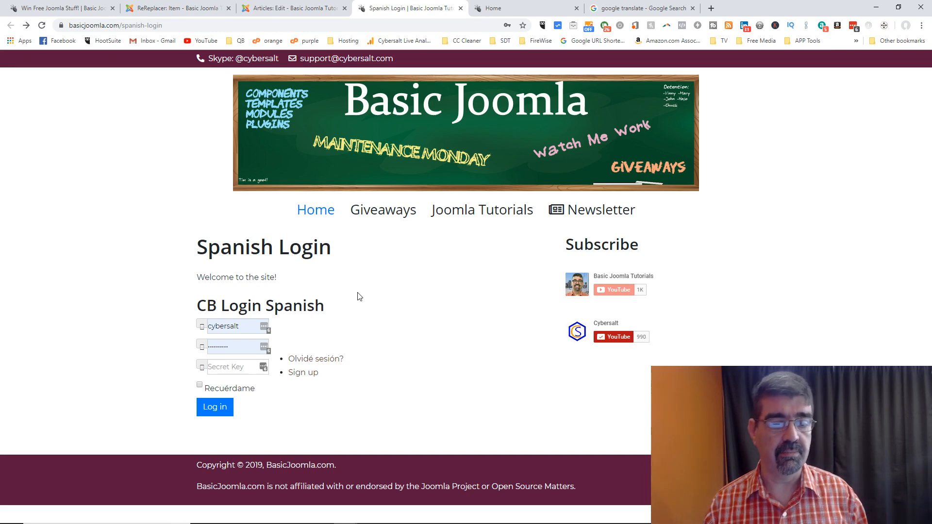
click(263, 8)
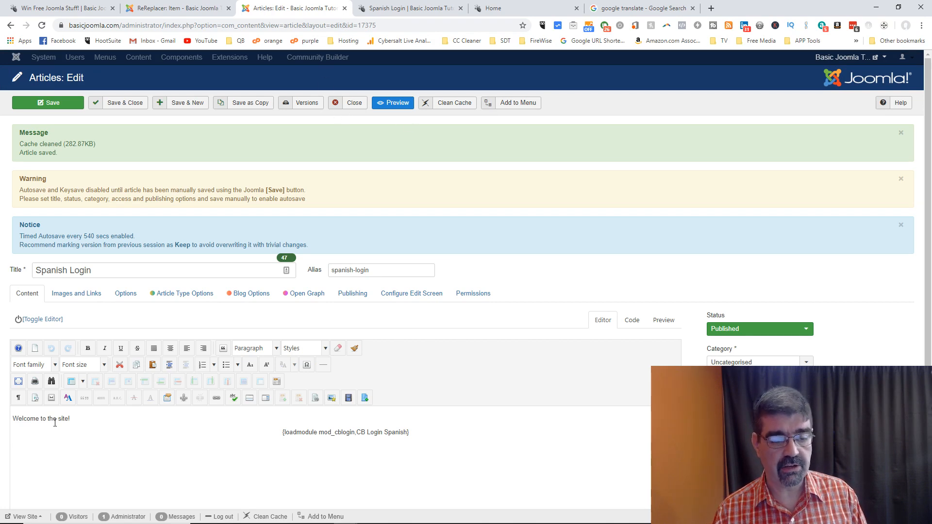
Step: Close the Spanish Login article and start a new article titled 'Spanish Landing Page'
click(350, 104)
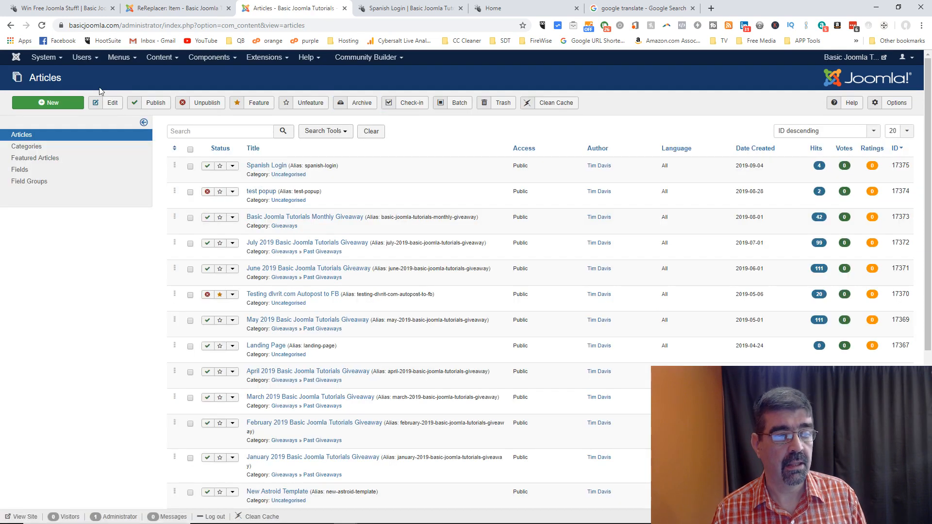
click(50, 102)
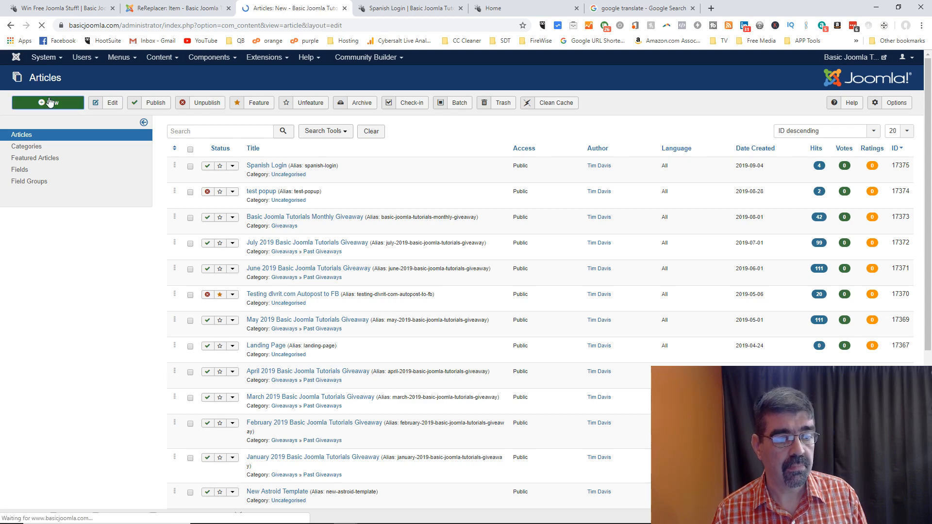
click(147, 180)
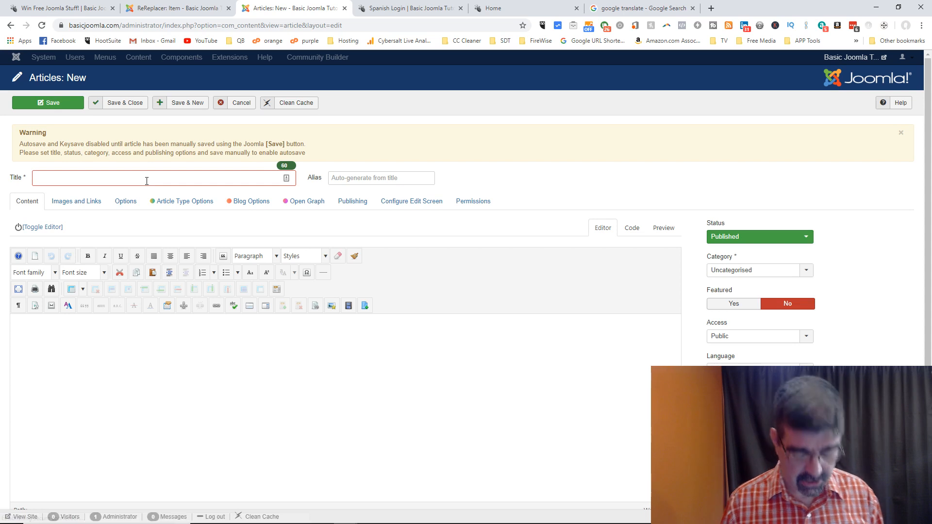
text(Spanis)
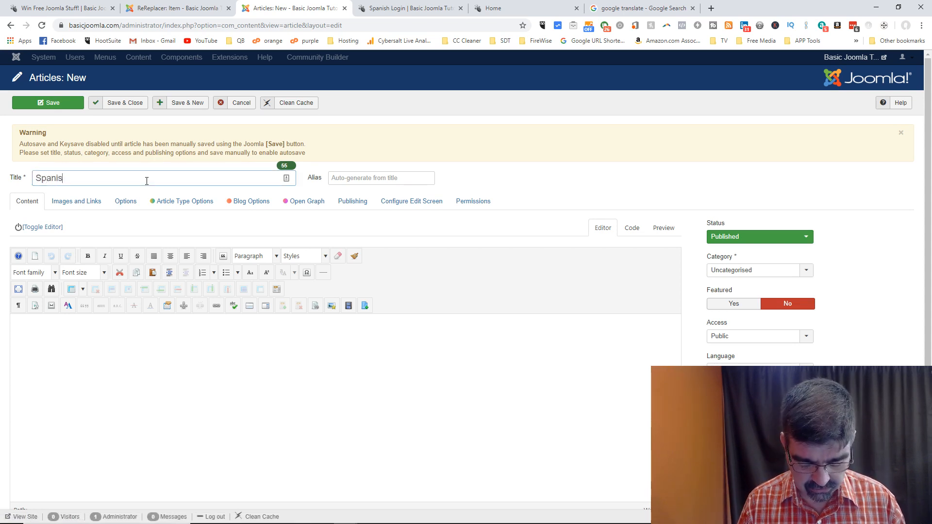
text(h Landing Page)
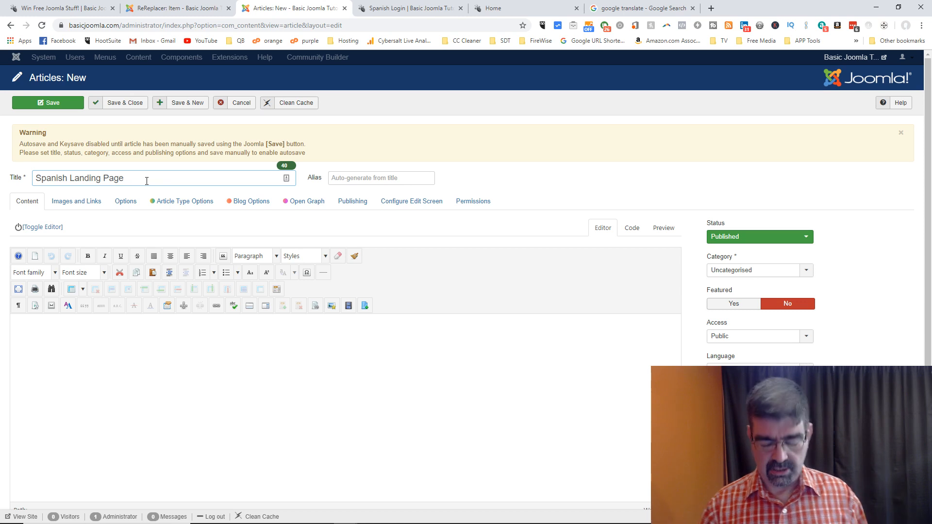
click(260, 336)
Step: Translate 'Welcome to this limited Spanish area of the Basic Joomla website!' and select the Spanish result
click(613, 9)
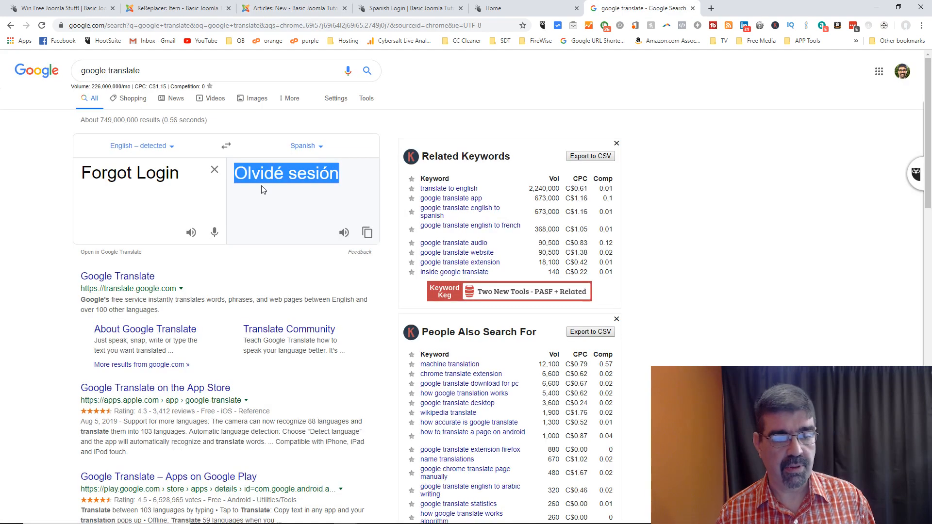
click(195, 177)
key(ctrl+a)
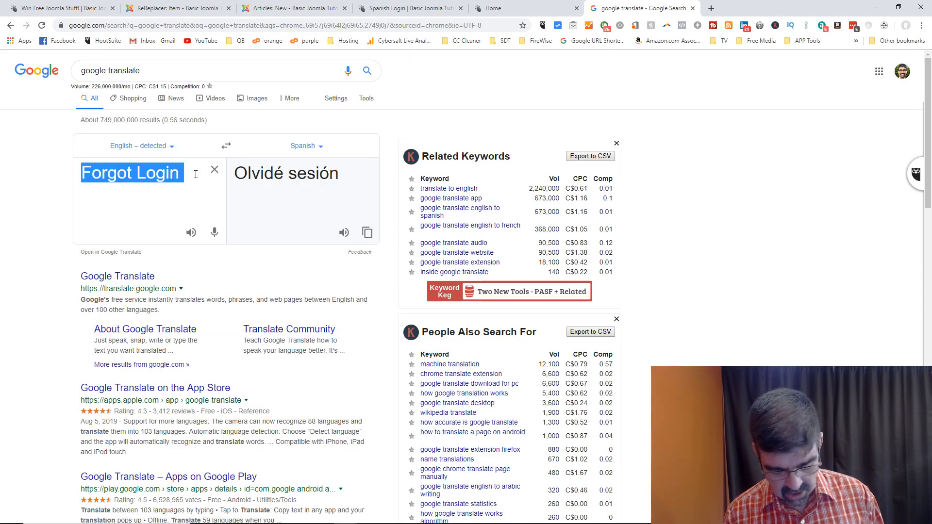
scroll(196, 175, down, 20)
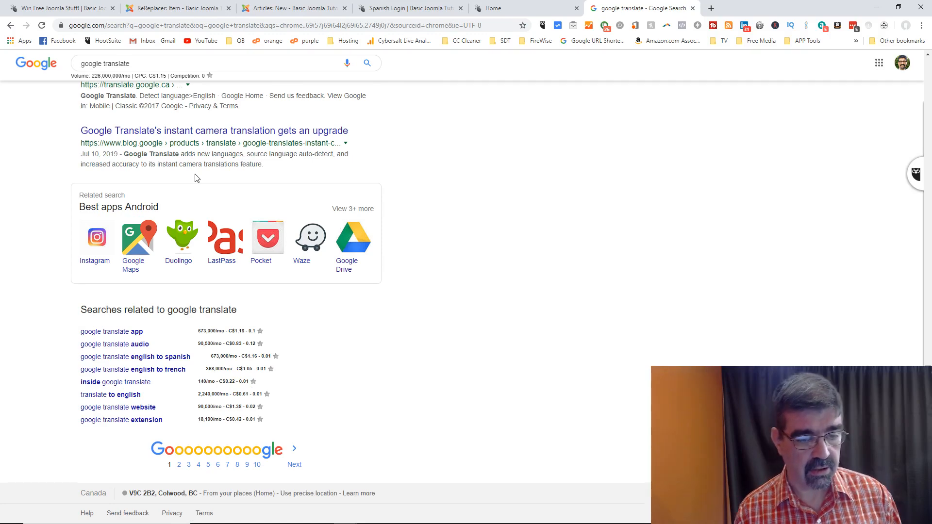
scroll(195, 177, up, 20)
click(168, 165)
key(ctrl+a)
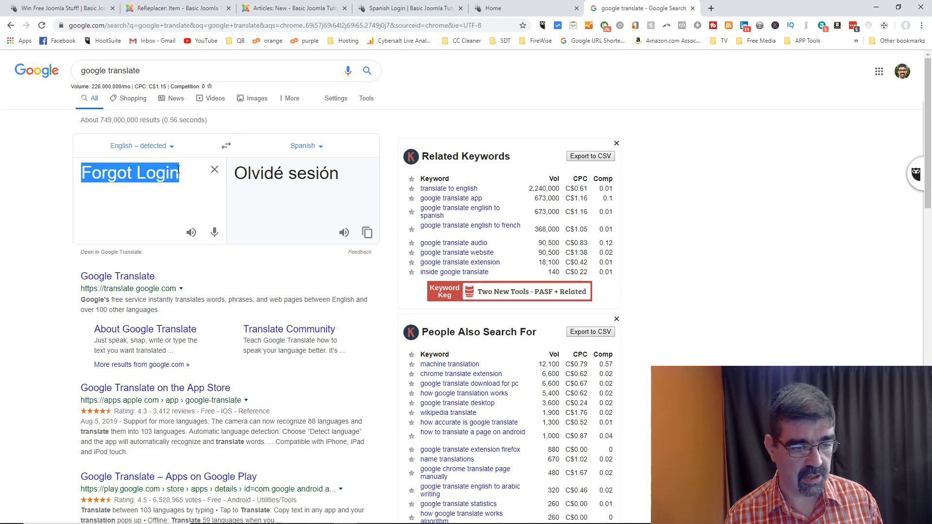
text(Welcomet)
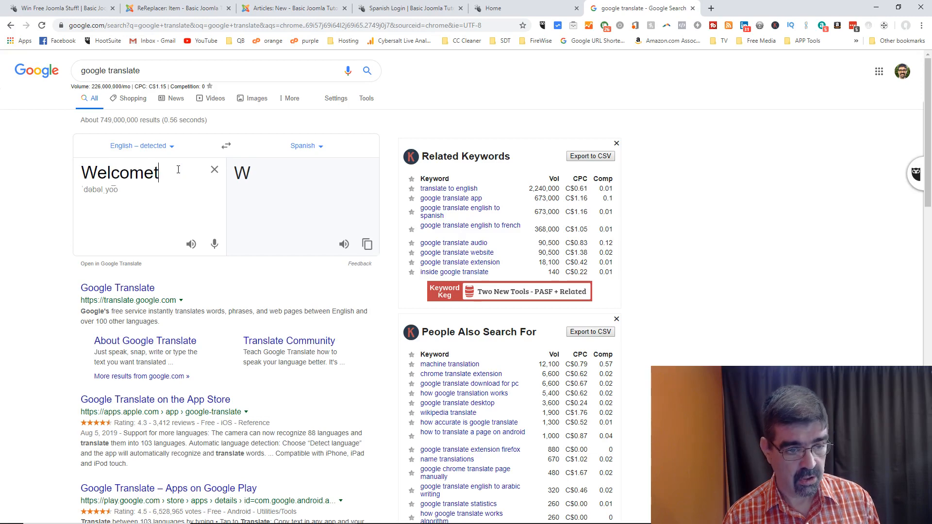
key(BackSpace)
text(to this lim)
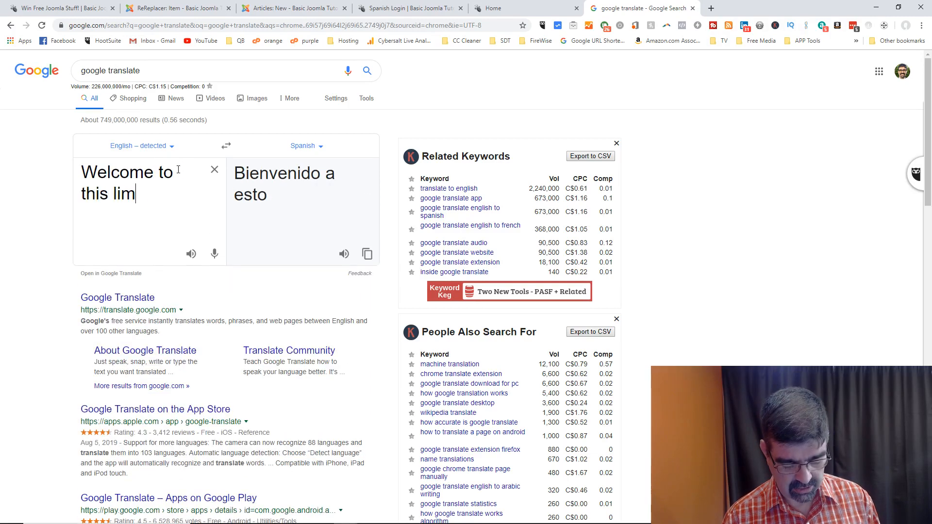
text(ited Spanis)
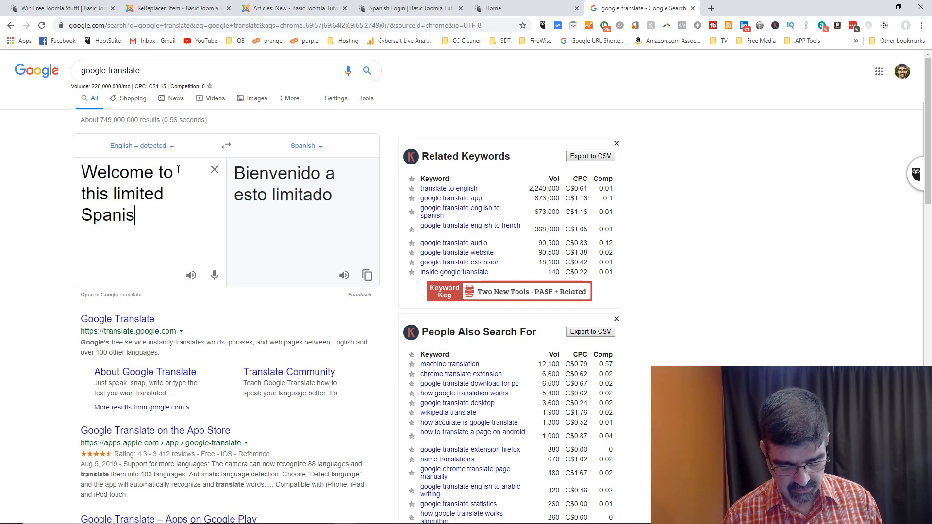
text(h area of h)
key(BackSpace)
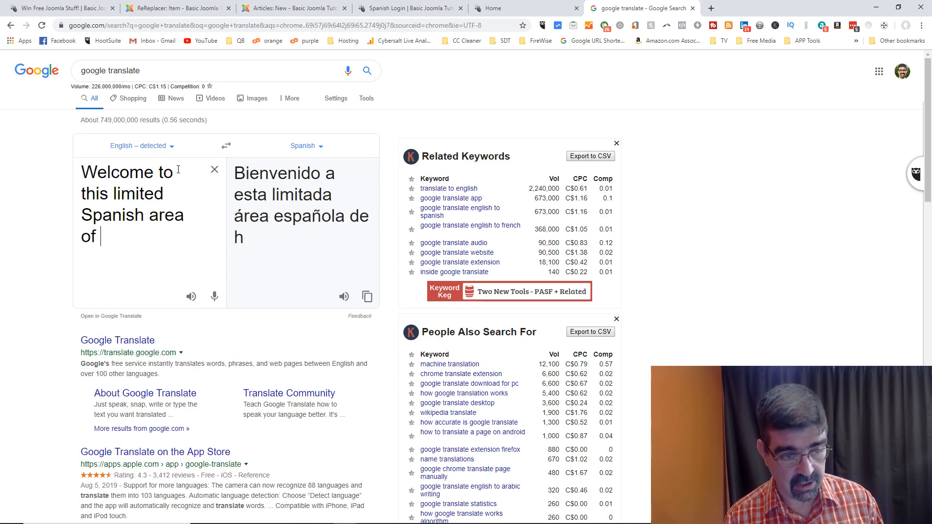
text(the Ba)
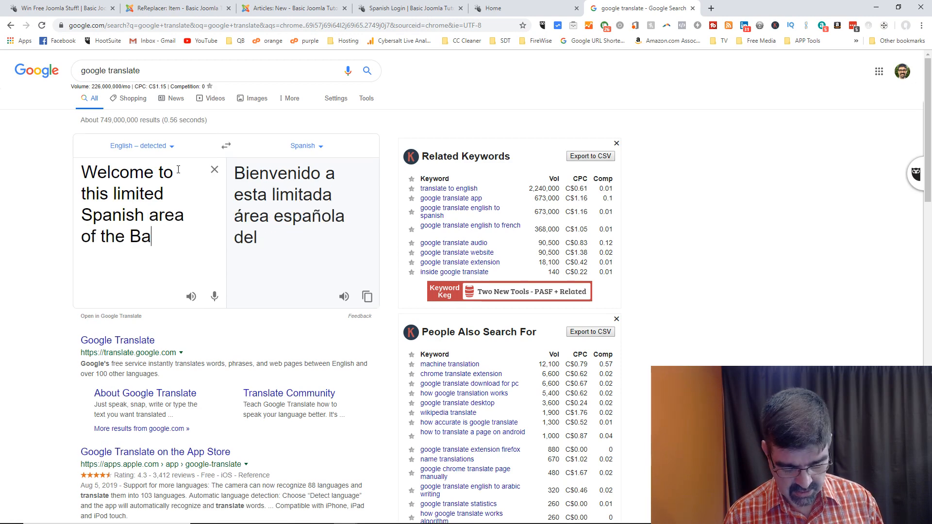
text(sic J)
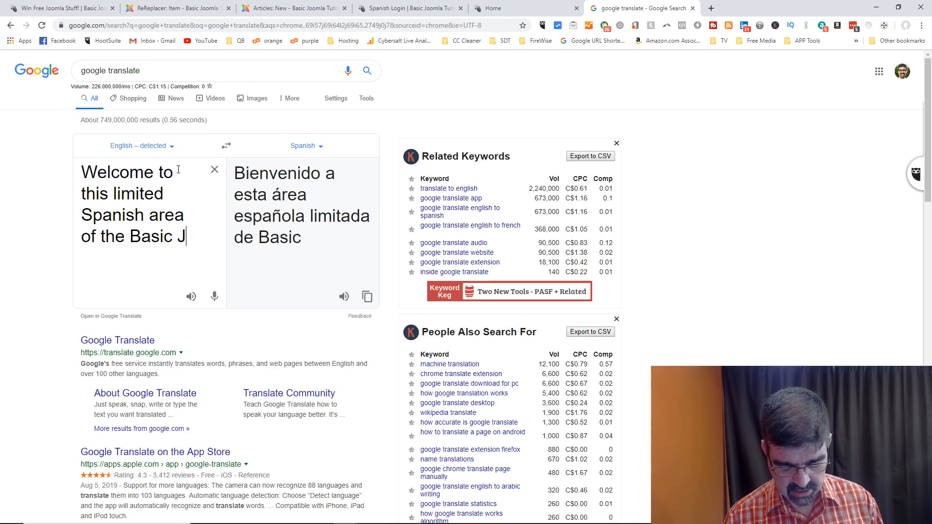
text(oomla website!)
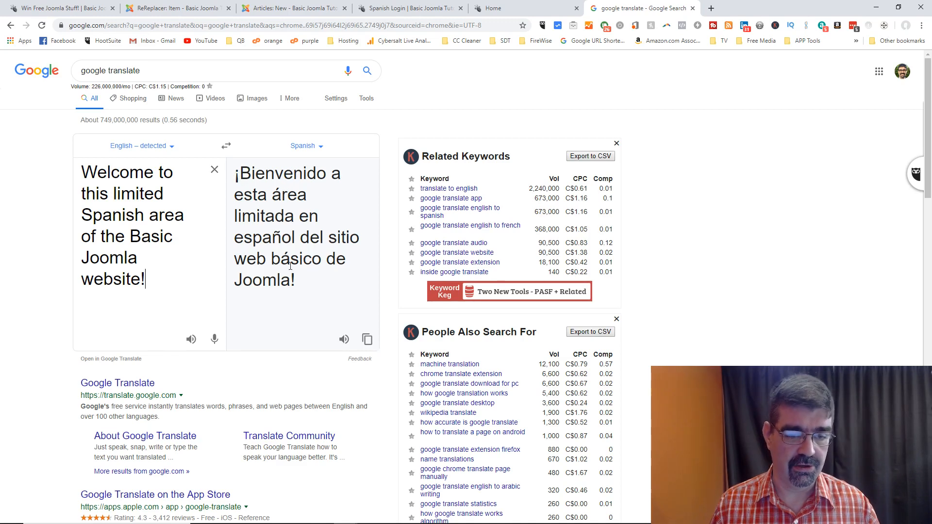
drag(309, 280, 235, 177)
key(ctrl+c)
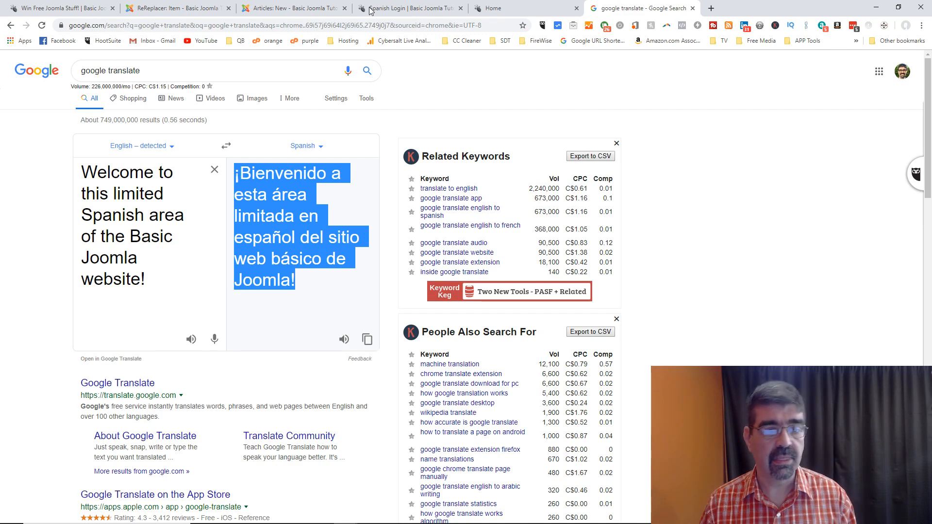
Step: Paste the Spanish welcome sentence into the article body and strip its formatting
click(264, 8)
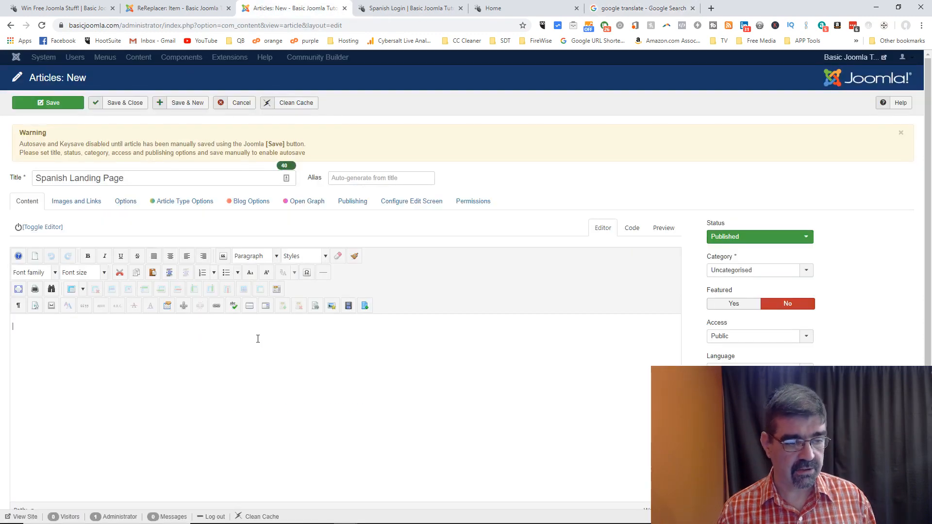
key(ctrl+v)
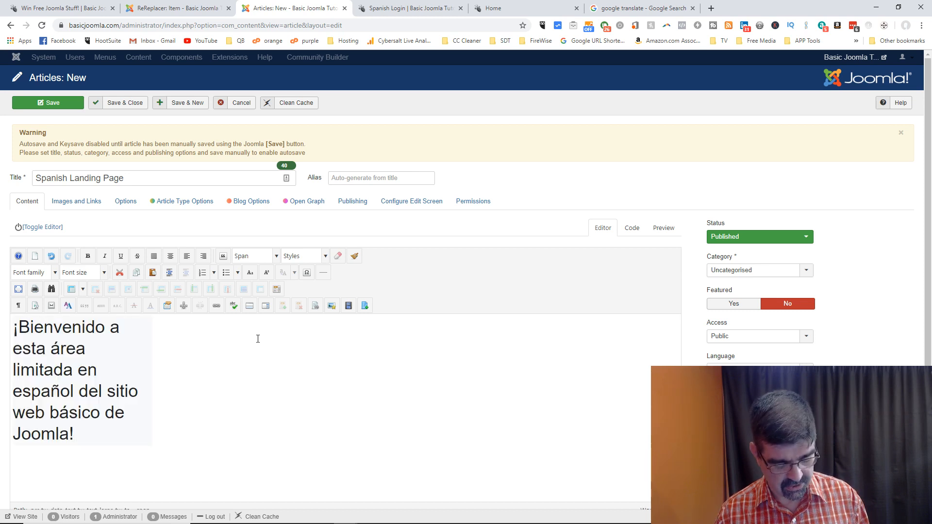
key(ctrl+z)
right_click(258, 338)
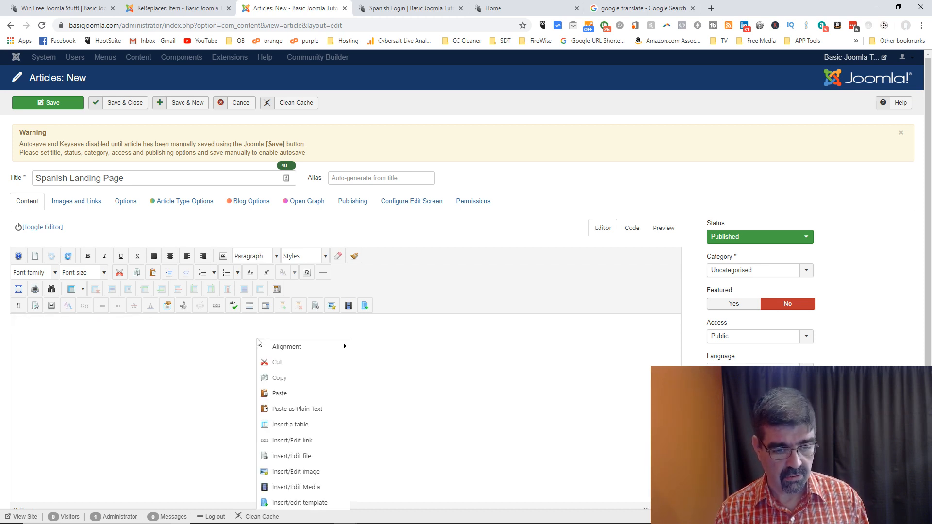
click(231, 337)
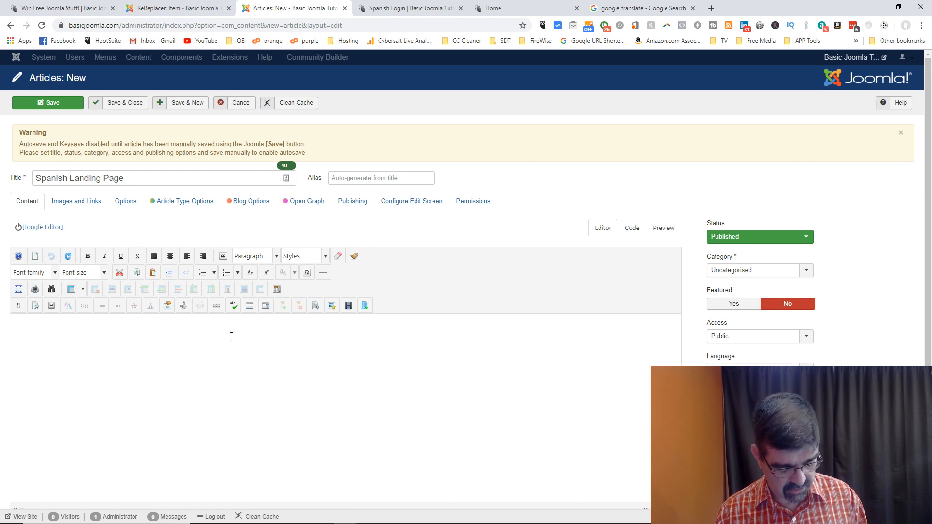
key(ctrl+v)
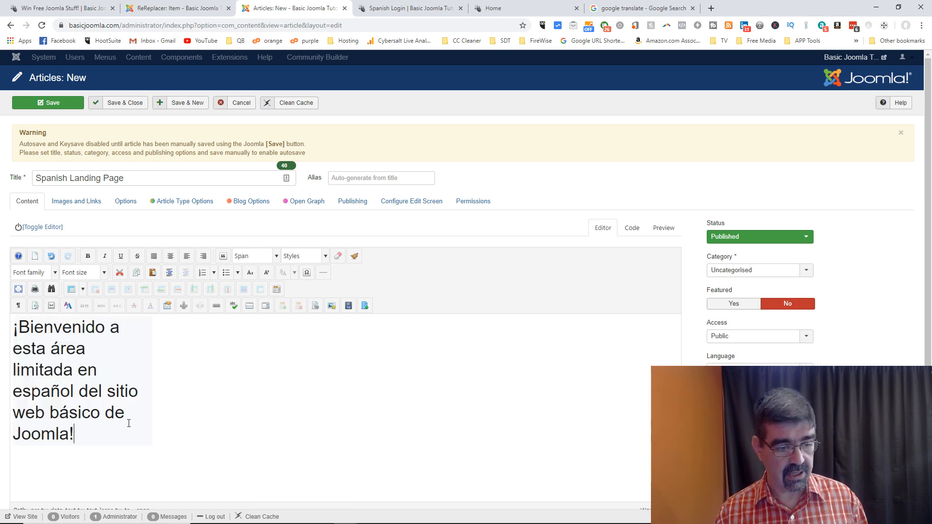
key(ctrl+a)
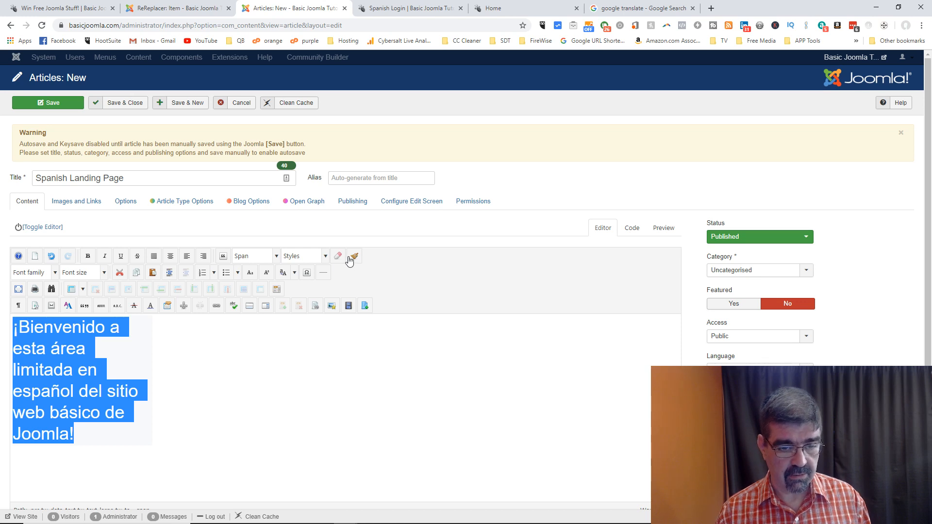
click(339, 256)
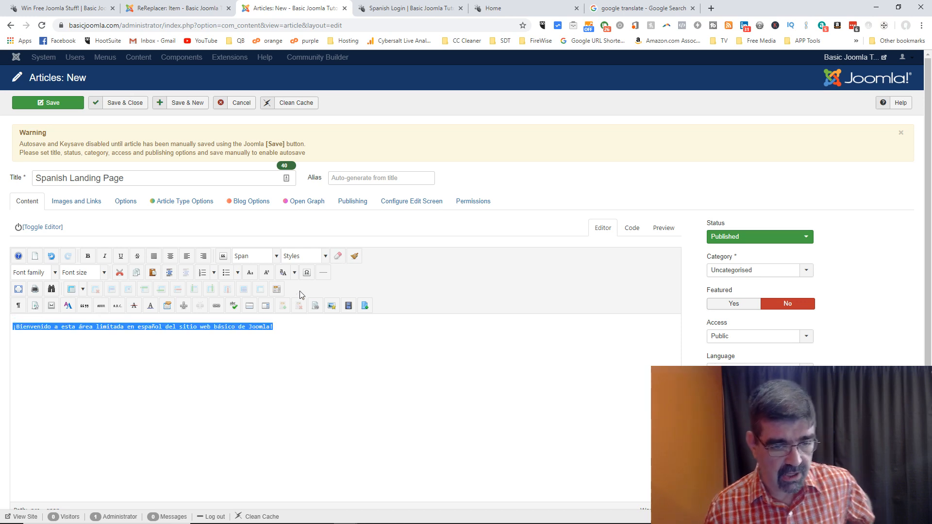
Step: Format the Spanish sentence as a Heading and add an empty paragraph below it
click(325, 258)
click(326, 260)
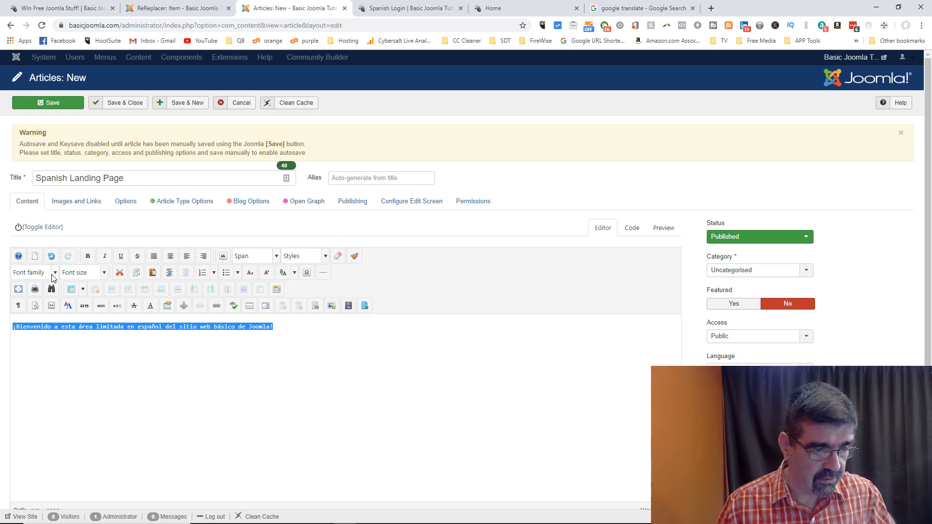
click(276, 260)
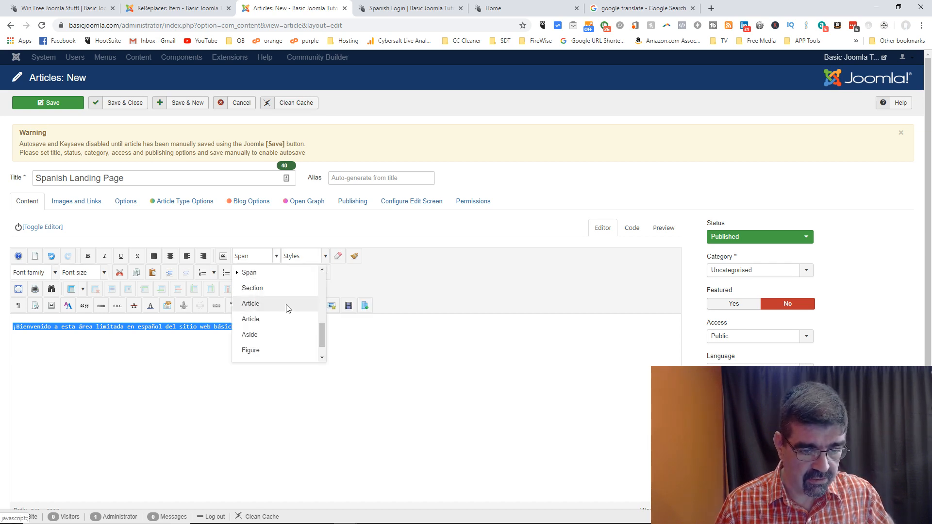
scroll(285, 309, up, 3)
click(283, 326)
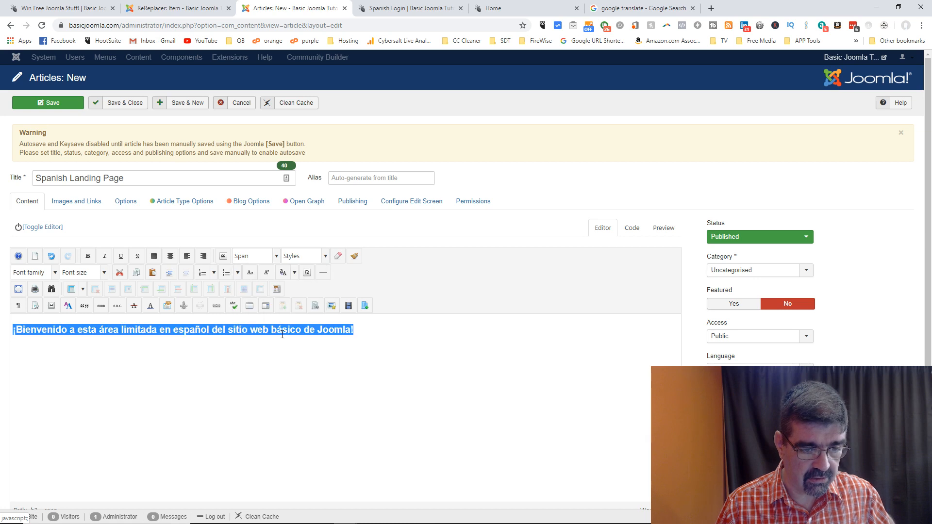
click(371, 330)
key(Return)
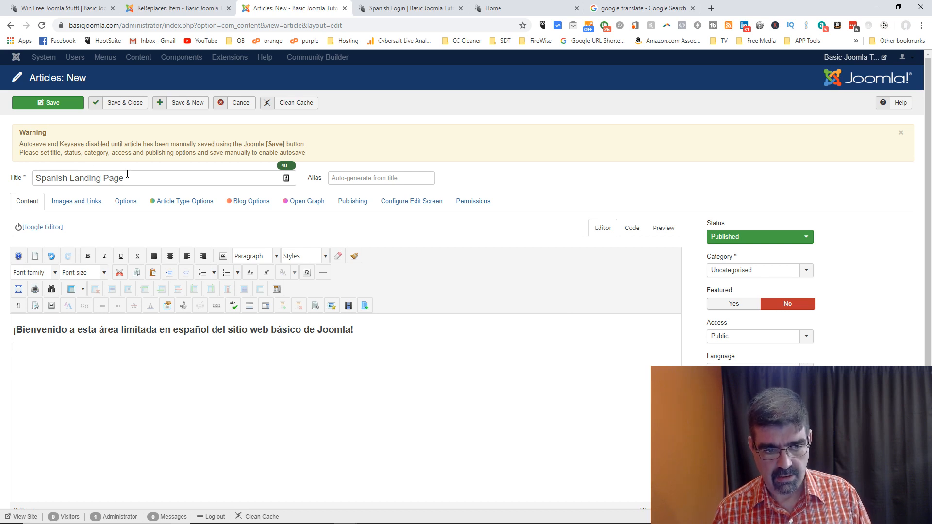
Step: Retitle the article 'Welcome Spanish Speakers', set Robots to 'No index, no follow', and save
drag(127, 173, 36, 178)
text(Wel)
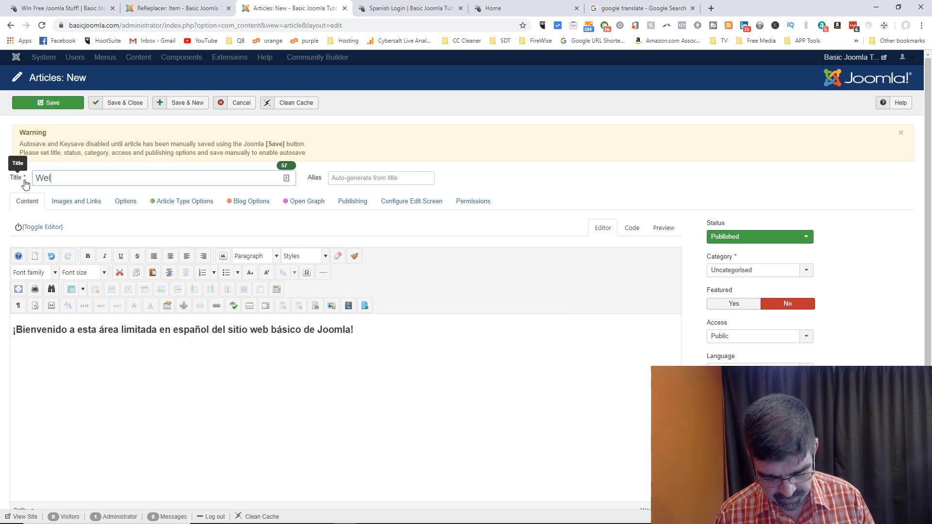
text(come Spani)
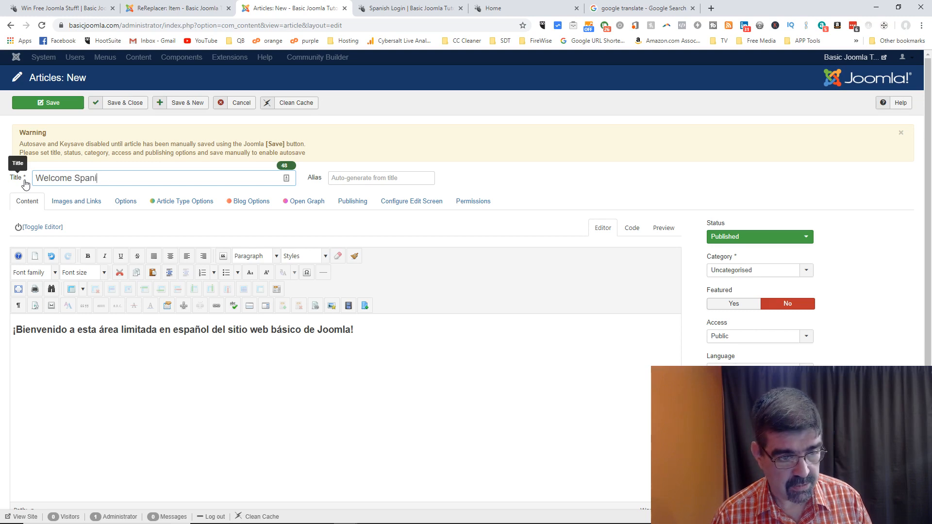
text(sh Speakers)
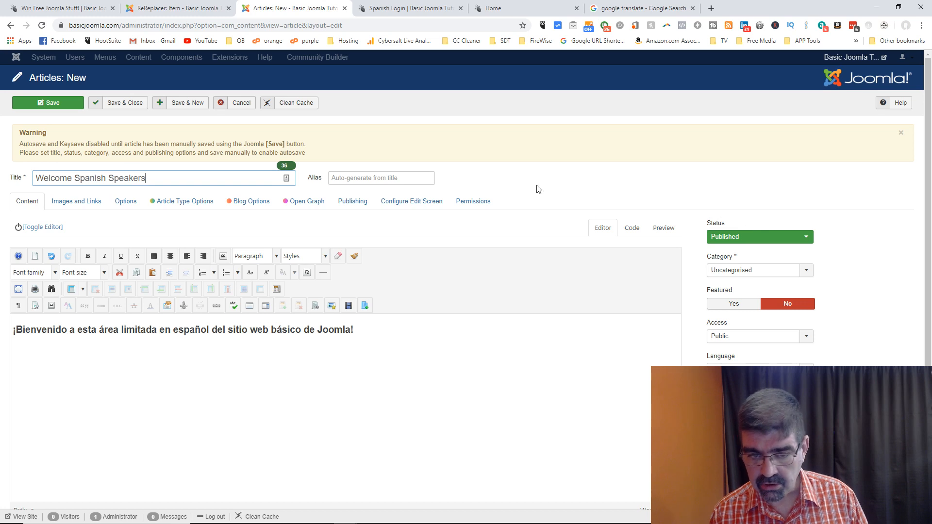
click(352, 202)
click(643, 334)
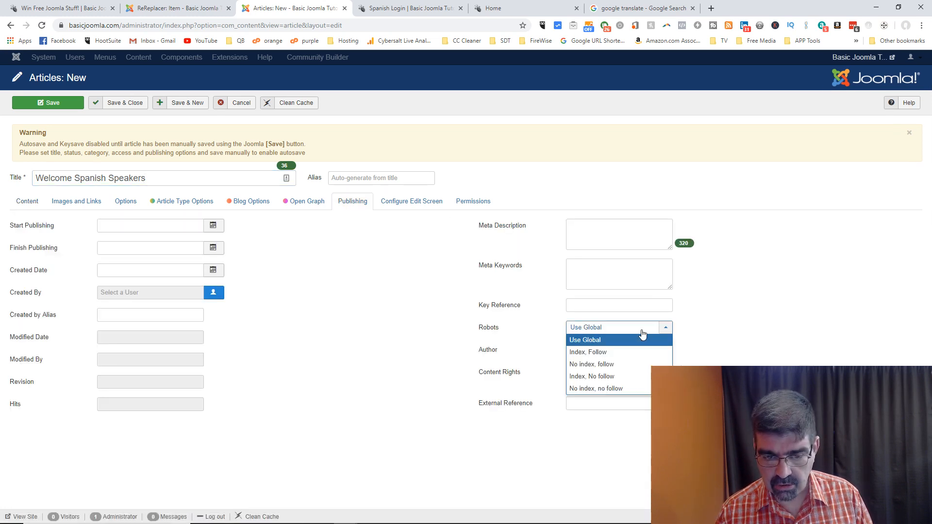
click(607, 389)
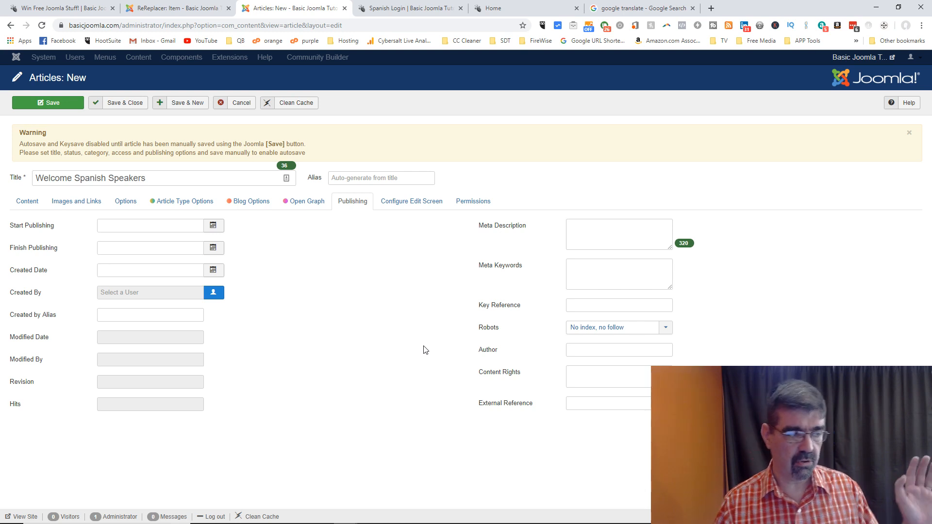
click(25, 202)
click(40, 106)
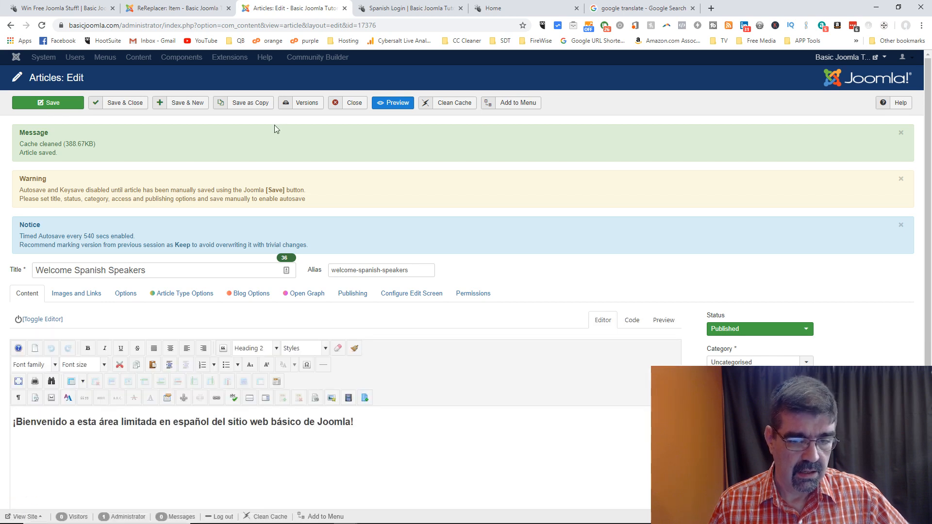
click(872, 59)
Step: View the Welcome Spanish Speakers article on the site and copy its page address
click(853, 78)
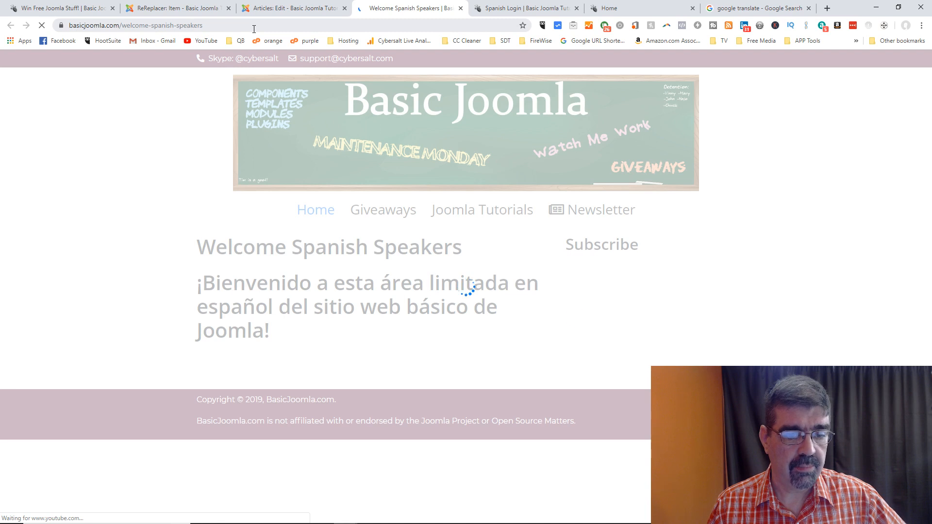
click(254, 27)
right_click(253, 28)
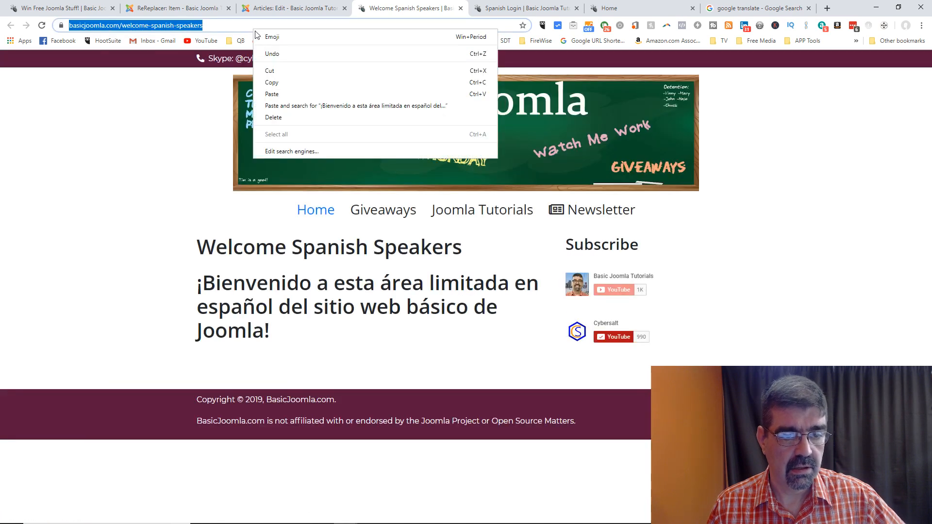
click(272, 82)
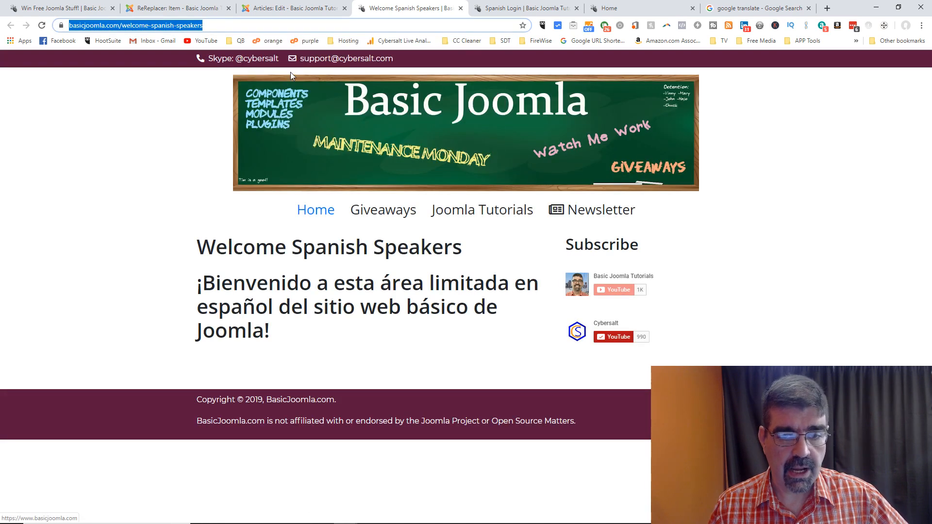
Step: Close the article editor and open the Modules manager in a new tab
click(194, 11)
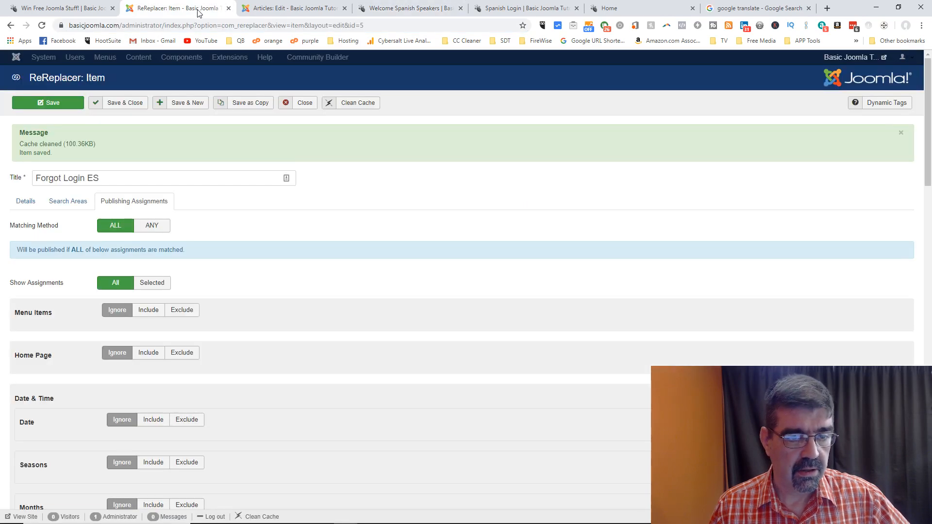
click(284, 11)
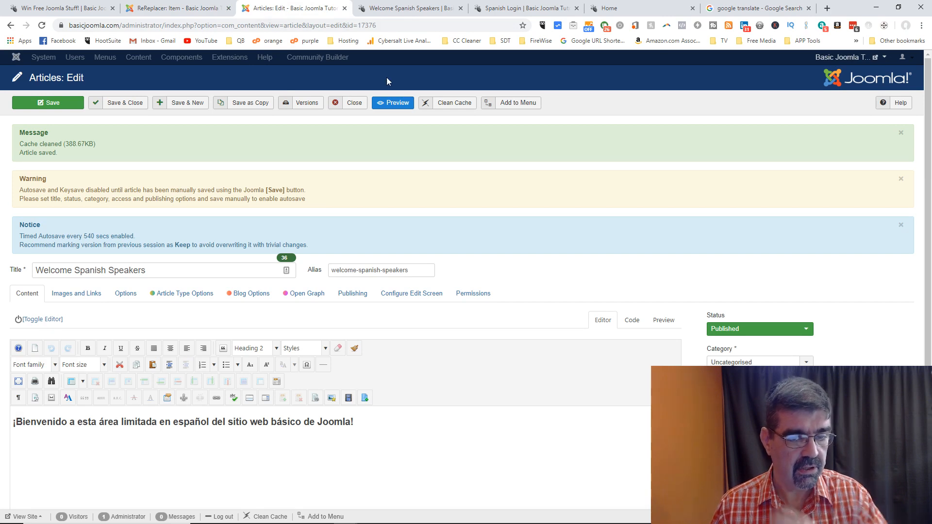
click(353, 105)
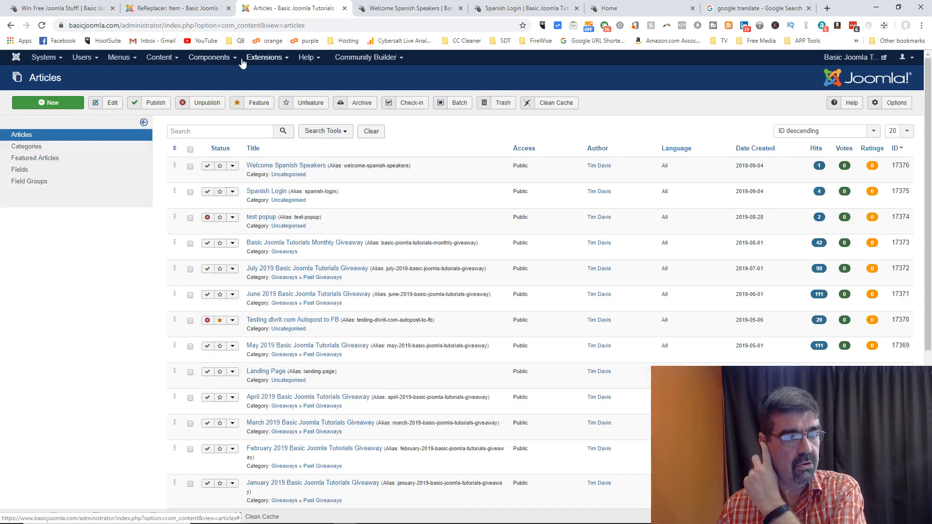
click(243, 60)
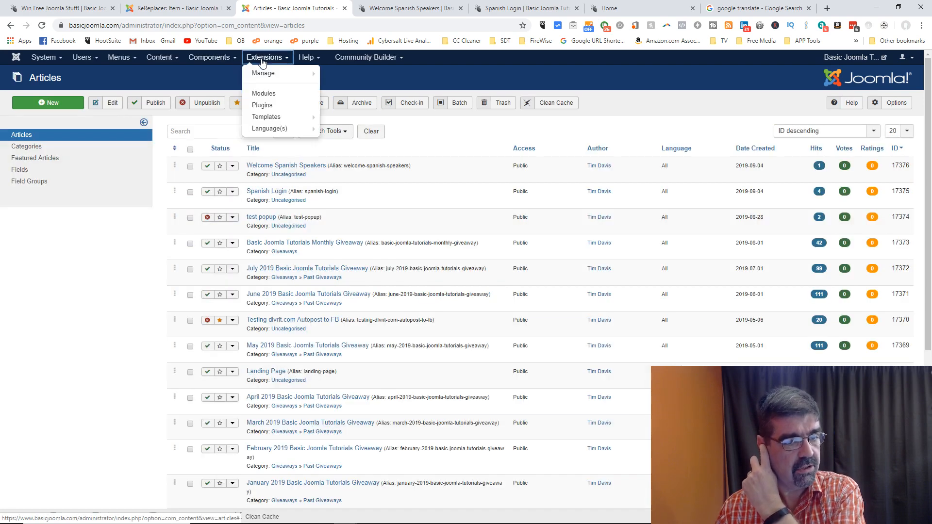
right_click(281, 95)
click(298, 101)
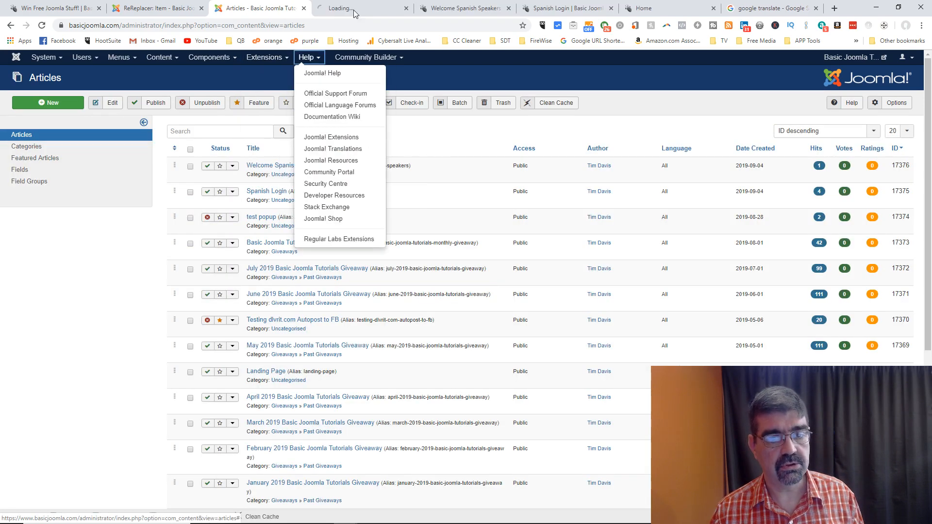
click(354, 6)
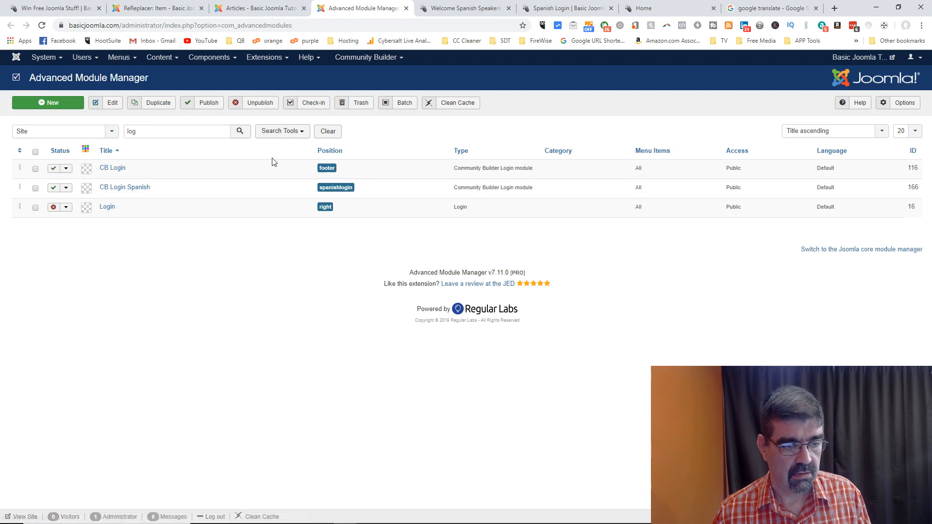
Step: Paste the welcome page address as CB Login Spanish's Login Redirection URL and save
click(126, 189)
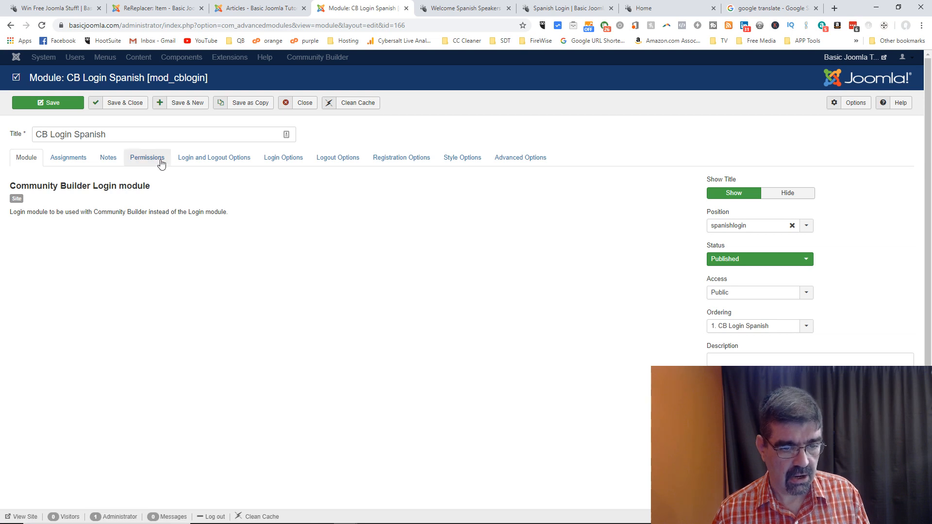
click(288, 159)
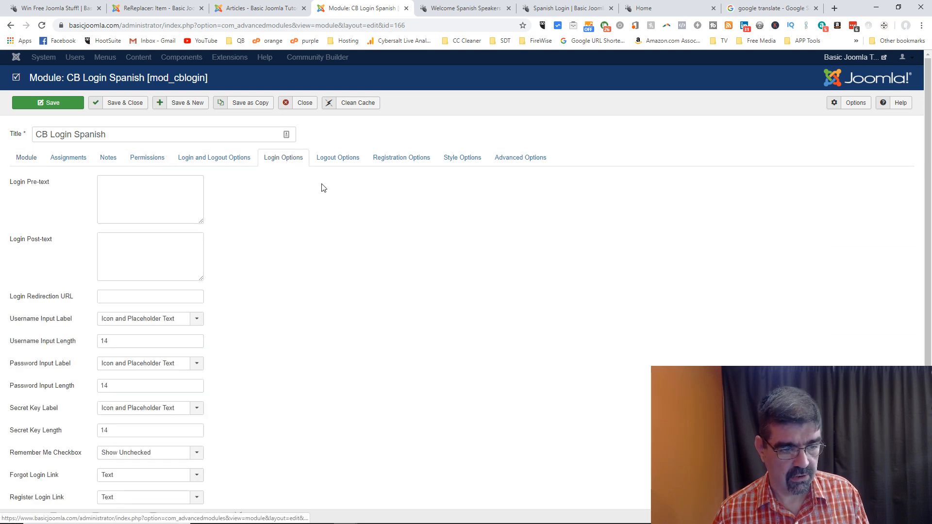
scroll(347, 194, down, 1)
mouse_move(56, 251)
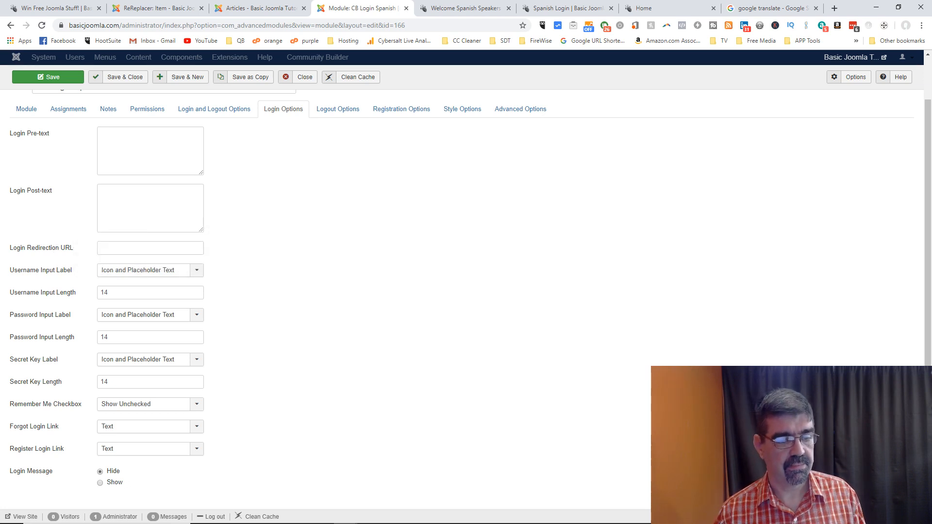
click(163, 246)
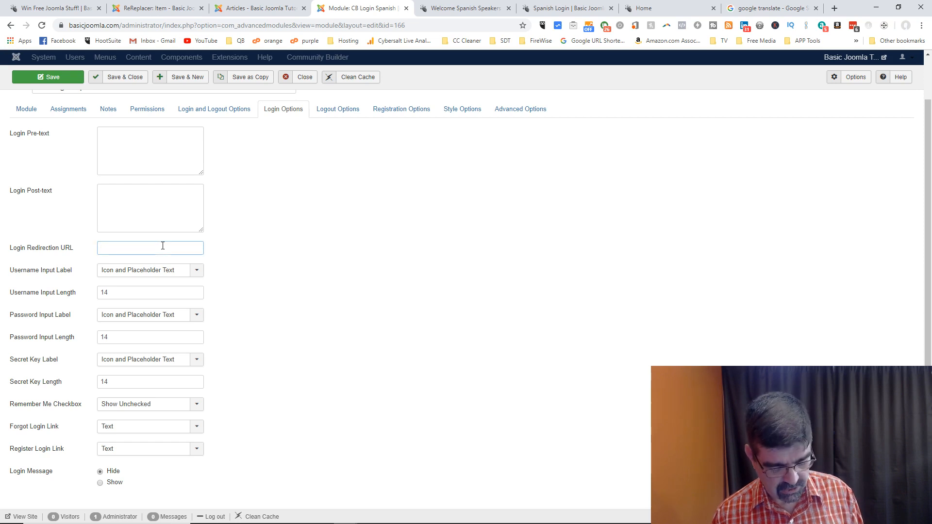
key(ctrl+v)
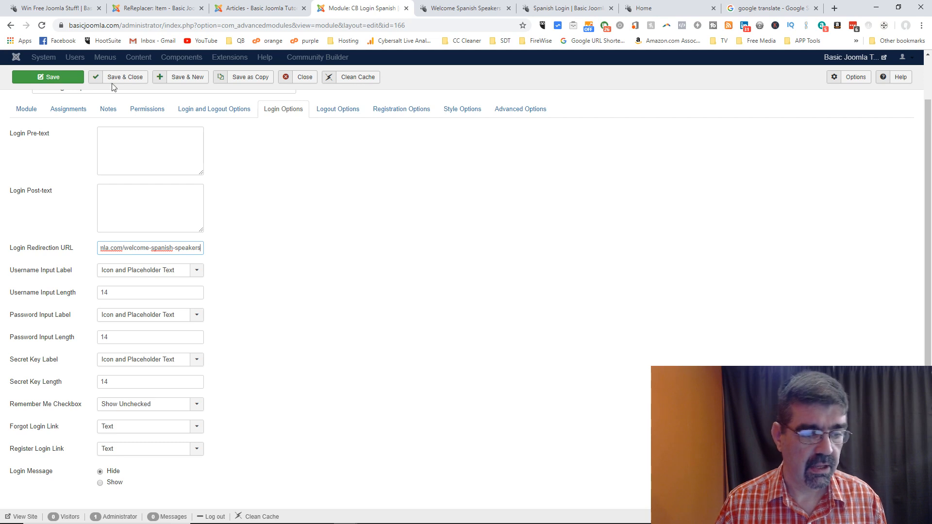
click(59, 81)
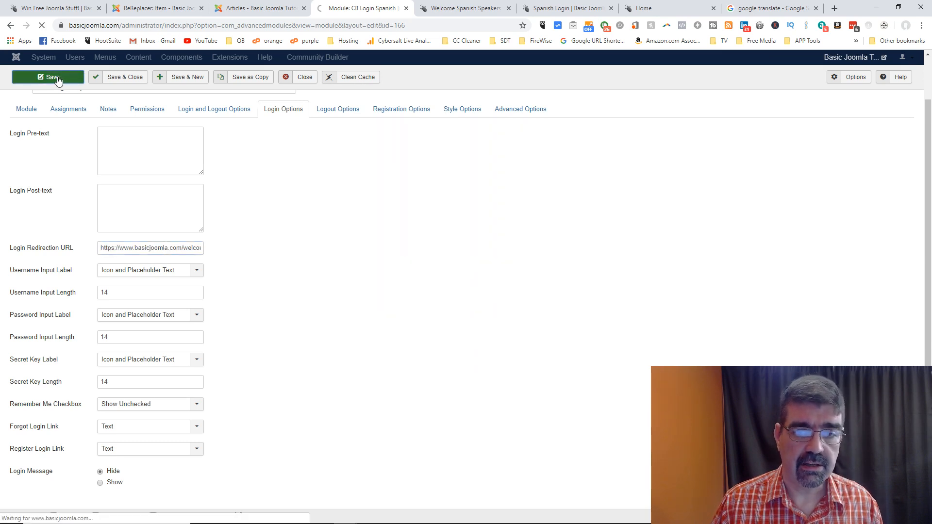
Step: Reload the Spanish Login page and log in with the saved credentials
click(560, 9)
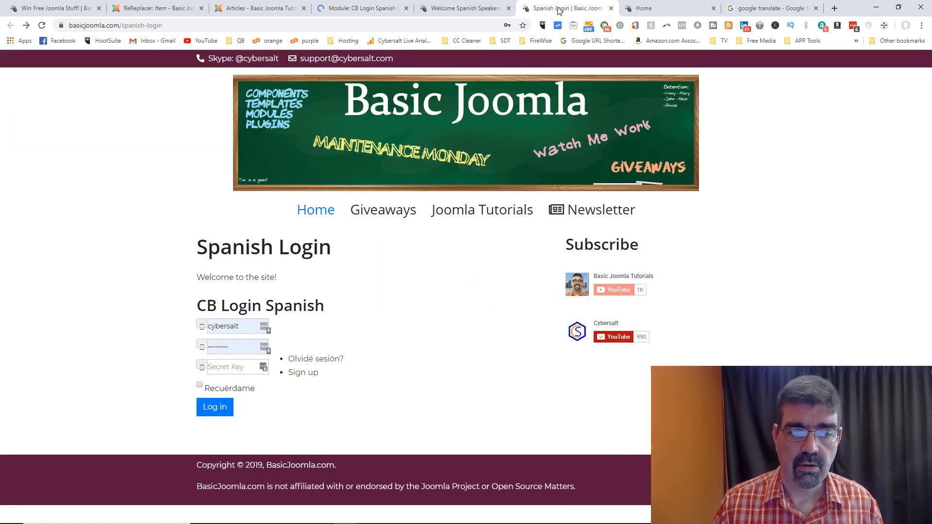
click(42, 26)
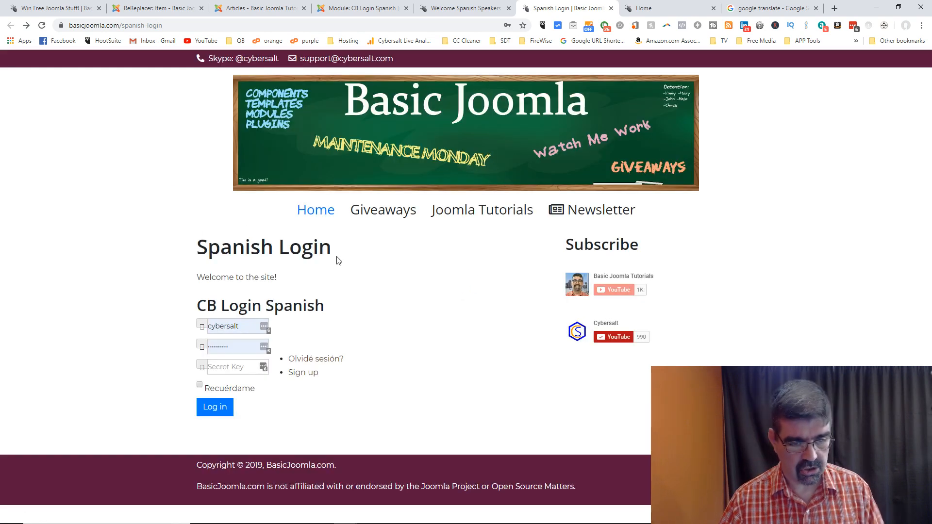
click(226, 409)
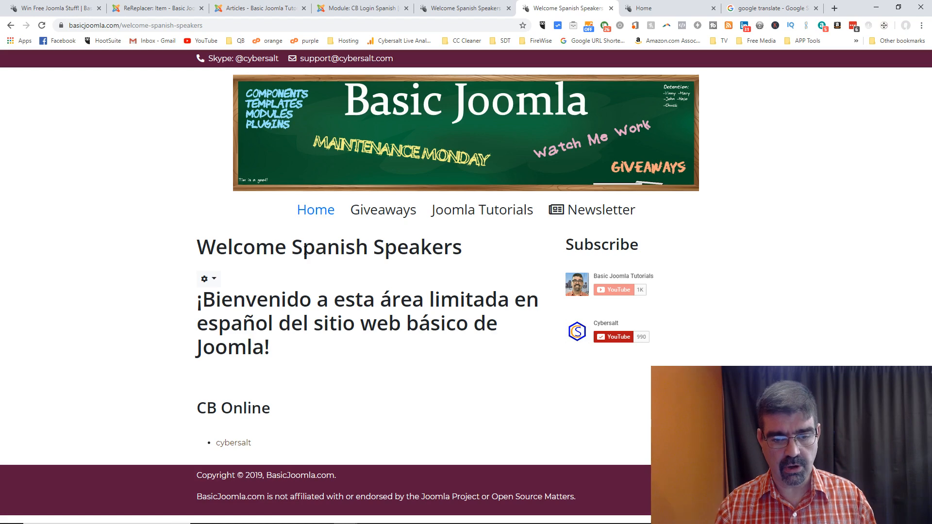
Step: Search the ReReplacer item's article assignments for 'land', then discard the search
click(169, 11)
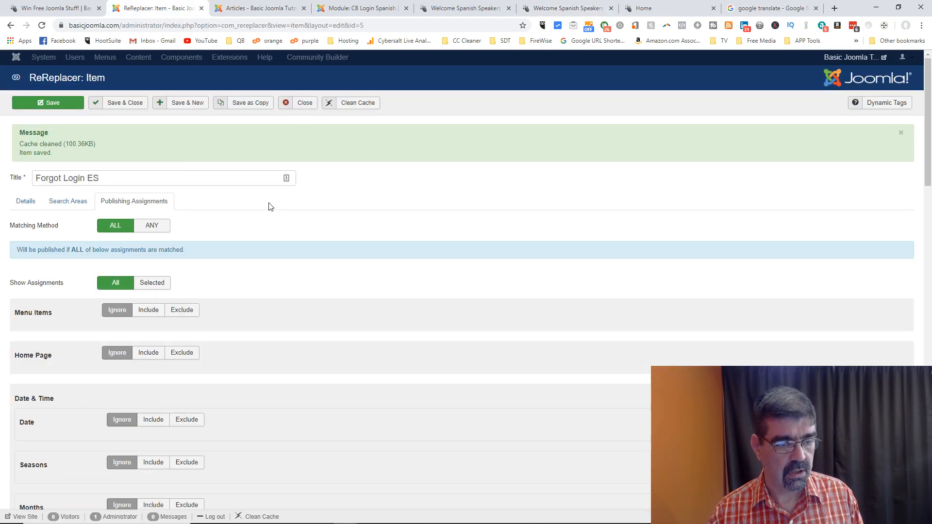
scroll(271, 207, down, 11)
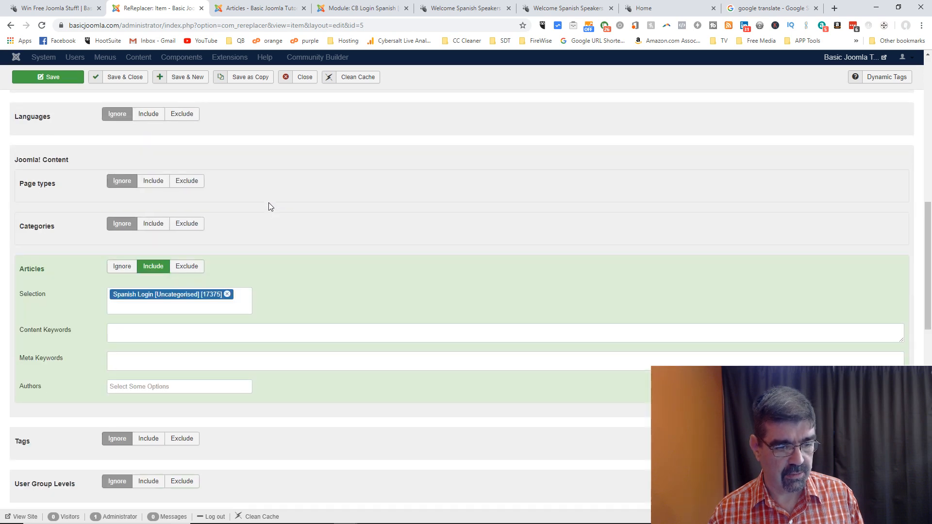
click(177, 307)
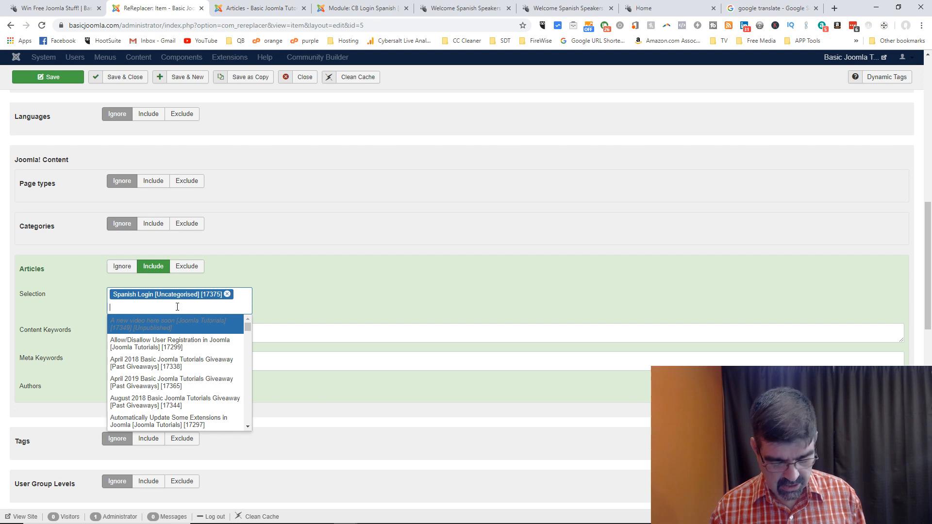
text(landi)
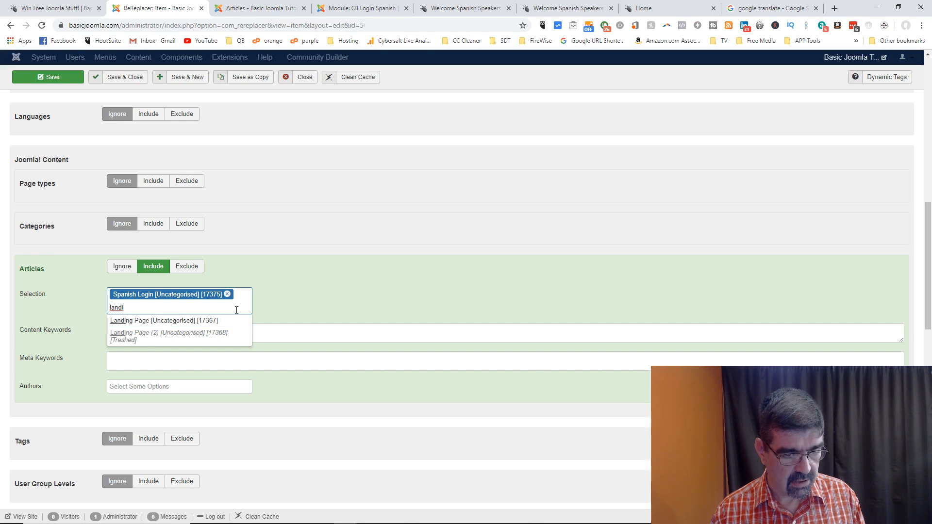
click(335, 306)
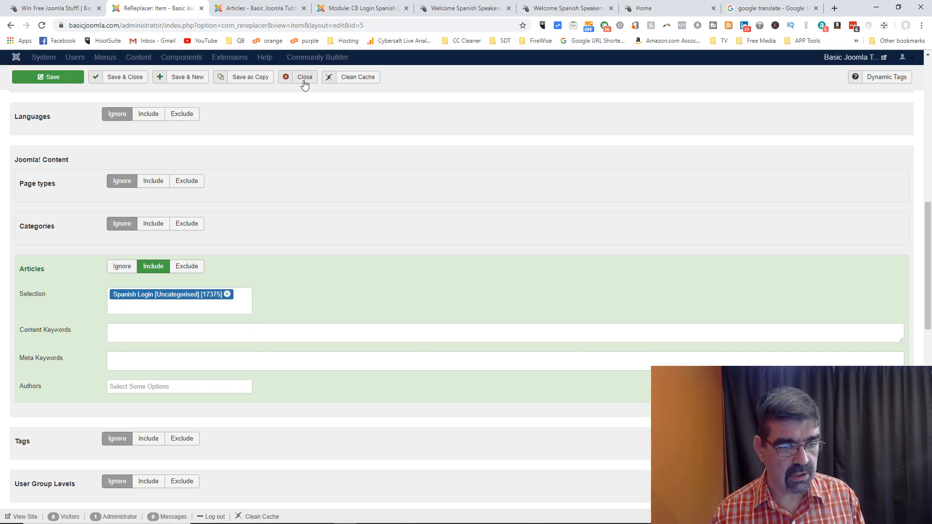
click(73, 83)
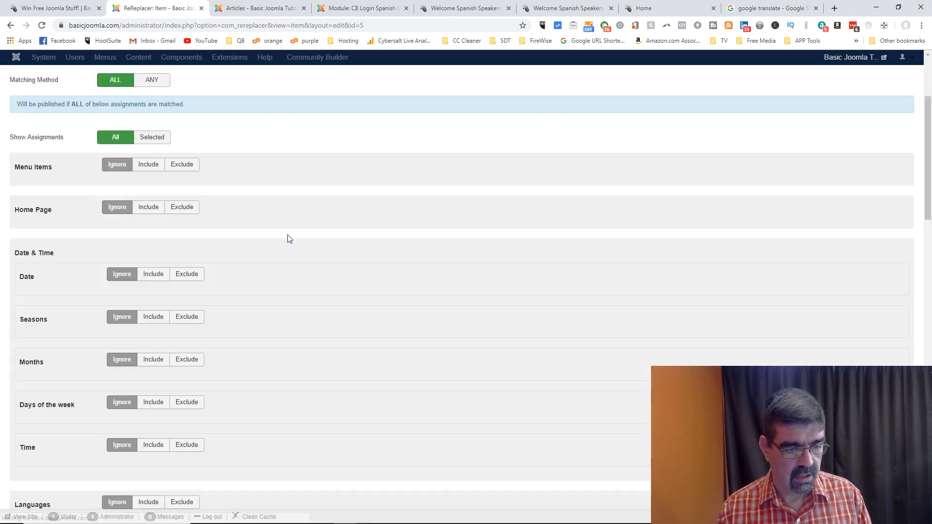
Step: Search the article assignments for 'landin' and check article names in the Articles list
scroll(228, 278, down, 2)
scroll(238, 278, up, 4)
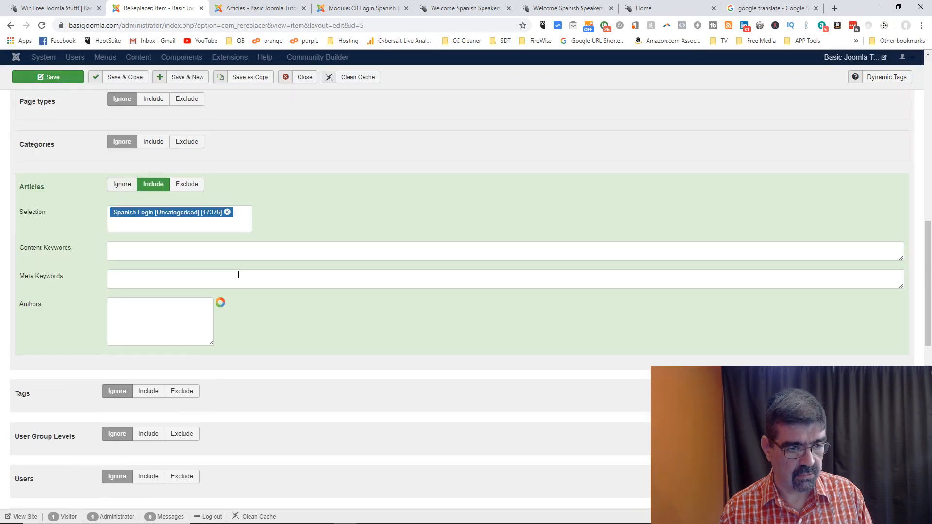
click(192, 224)
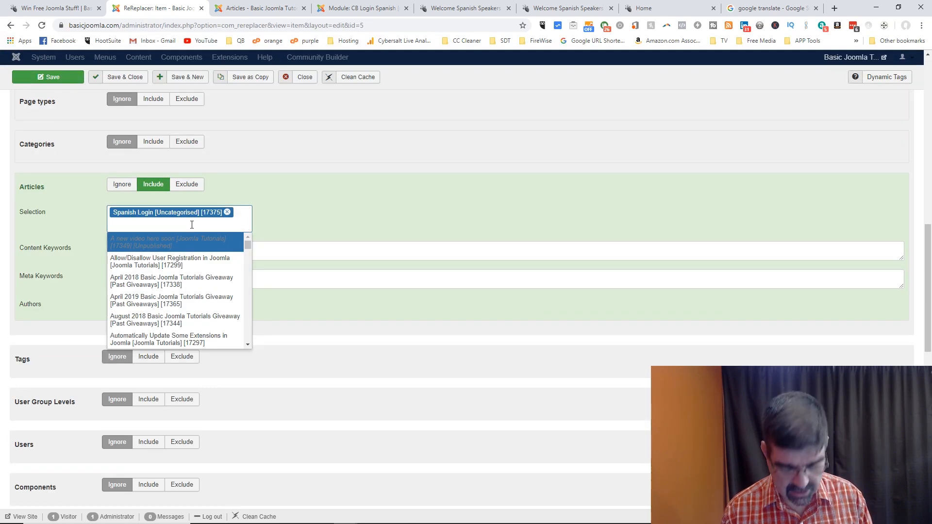
text(landin)
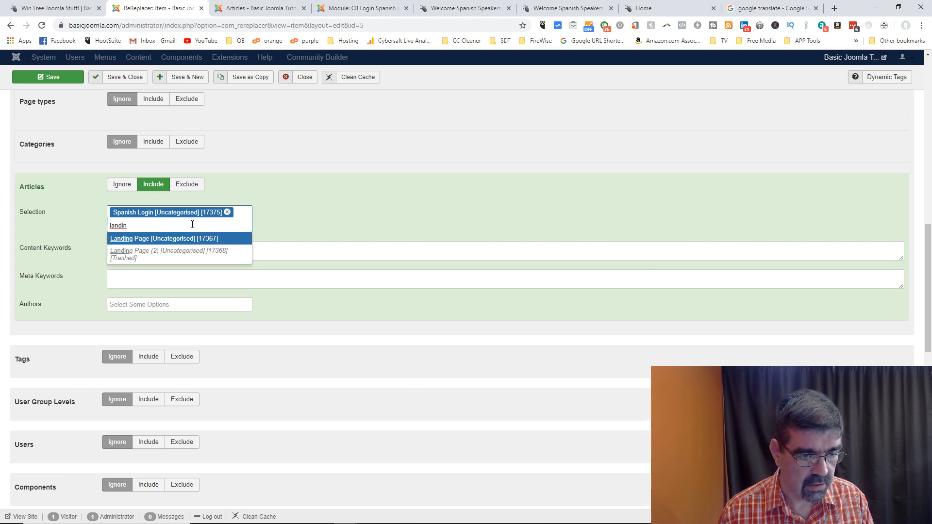
click(274, 10)
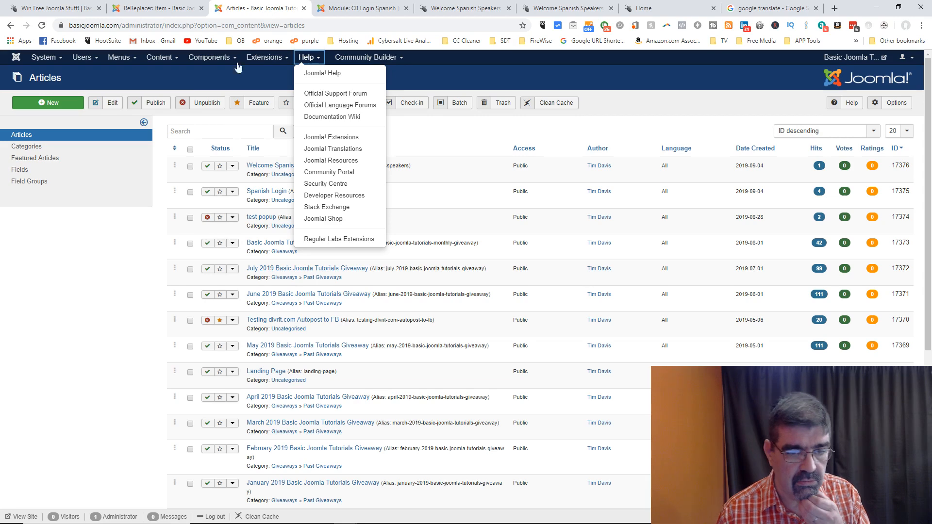
click(483, 143)
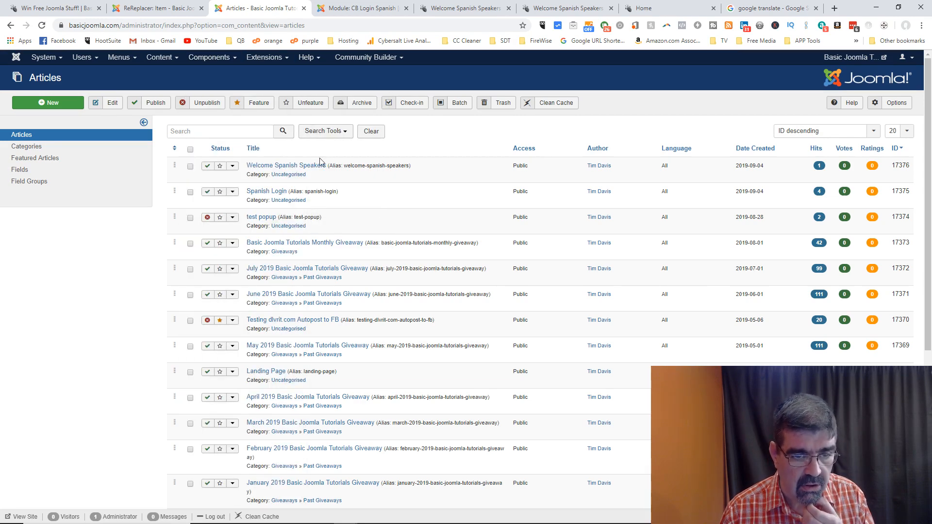
click(155, 8)
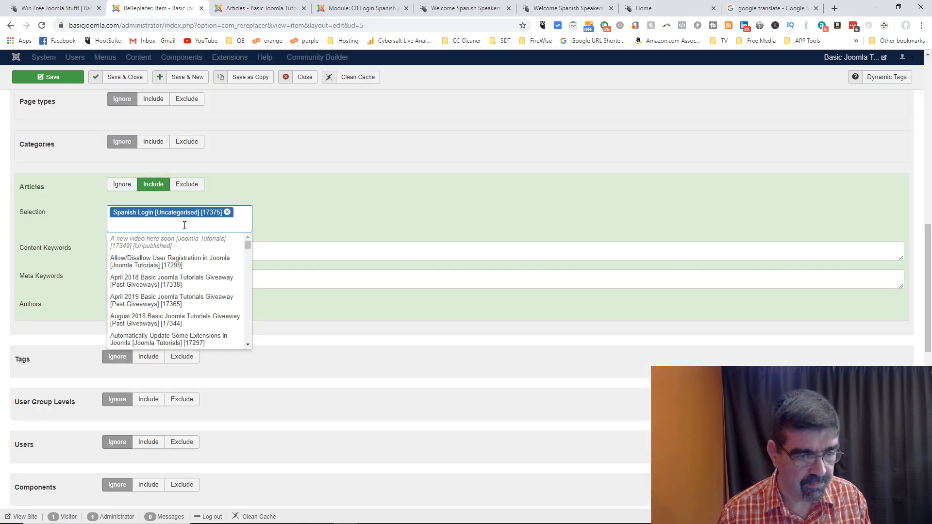
Step: Search 'speak', assign the Welcome Spanish Speakers article, and save the item
text(speak)
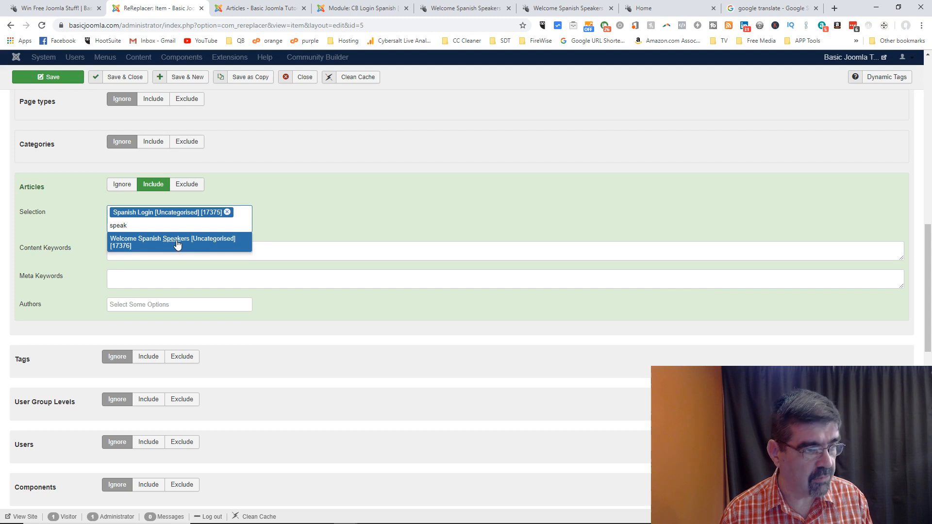
click(178, 243)
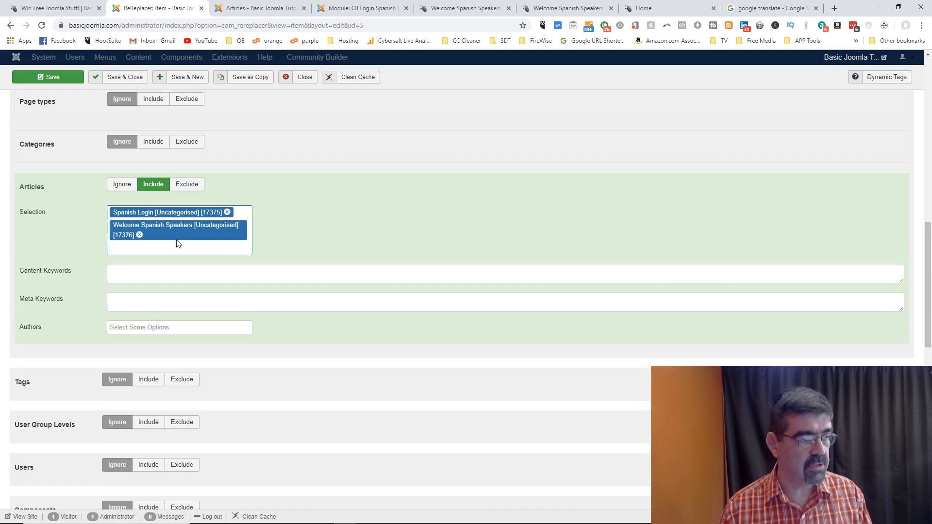
click(40, 79)
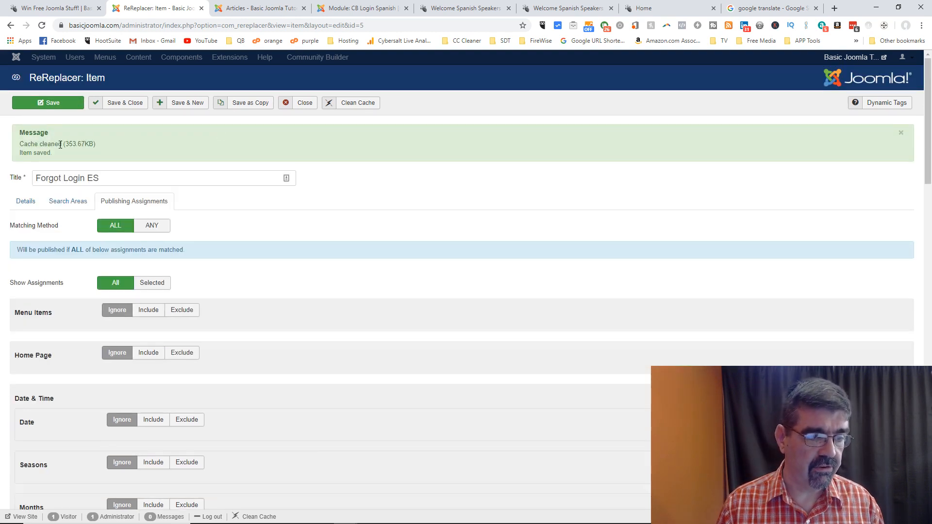
click(26, 201)
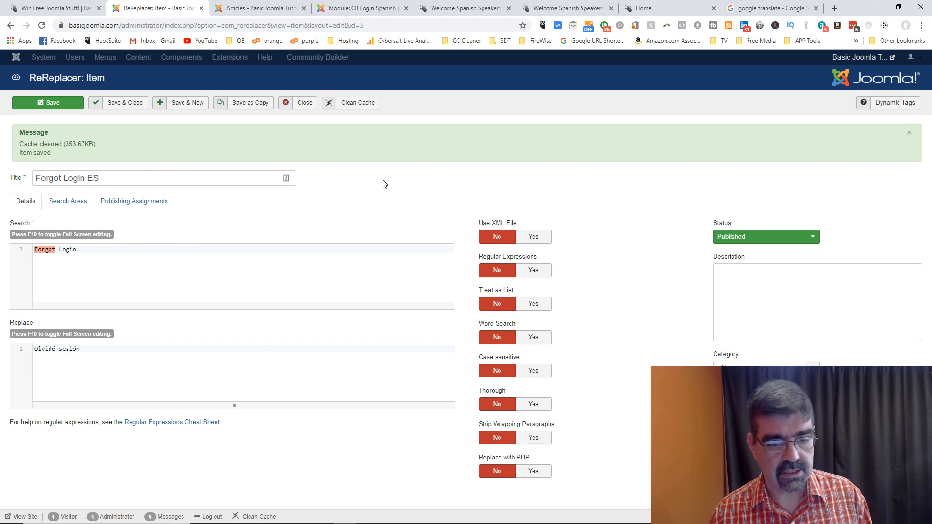
click(137, 203)
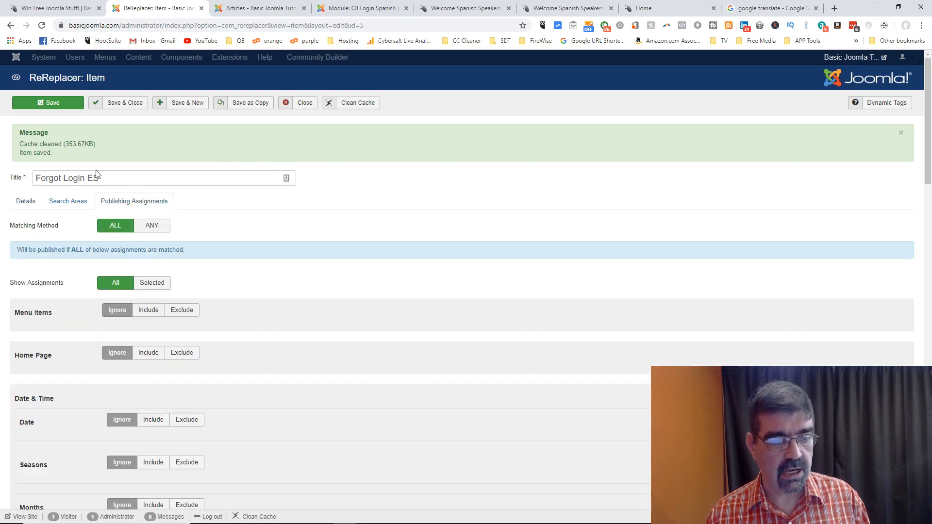
scroll(466, 177, down, 10)
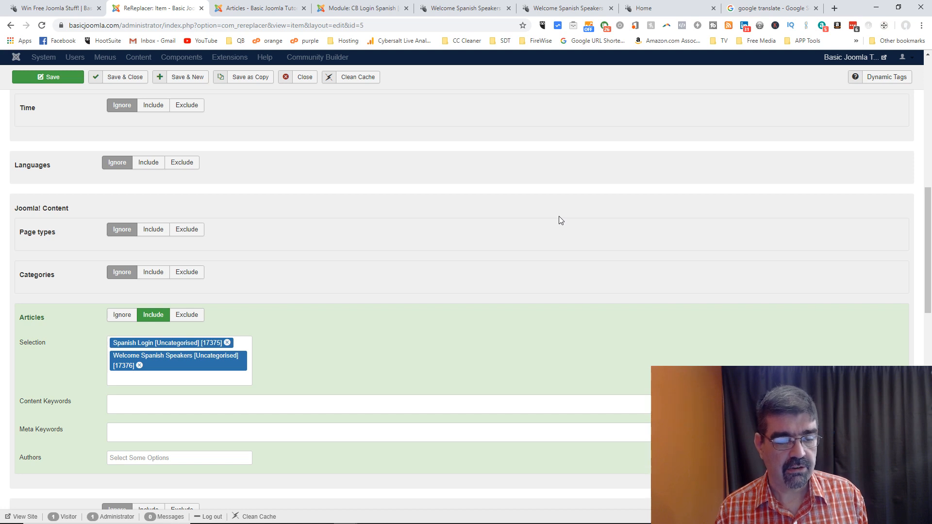
click(45, 78)
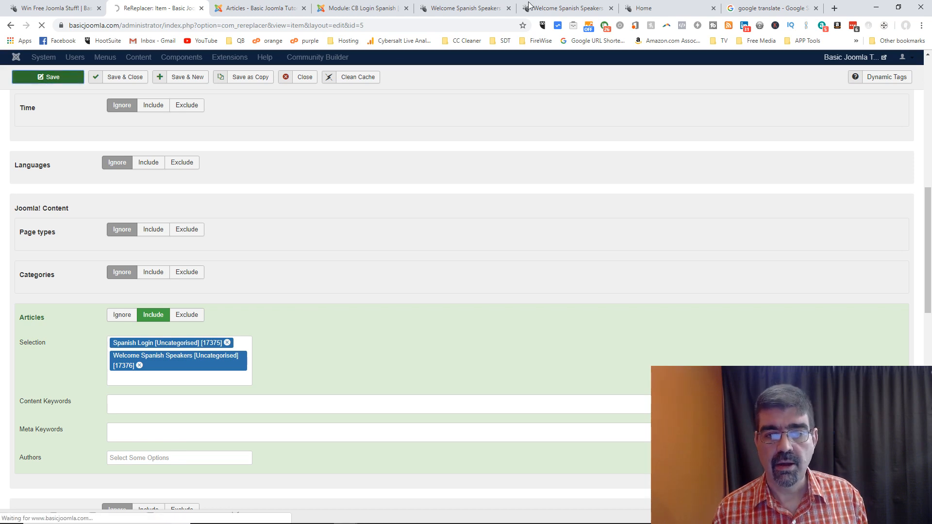
Step: Close the duplicate Welcome Spanish Speakers tab so only one welcome page stays open
click(548, 10)
click(493, 9)
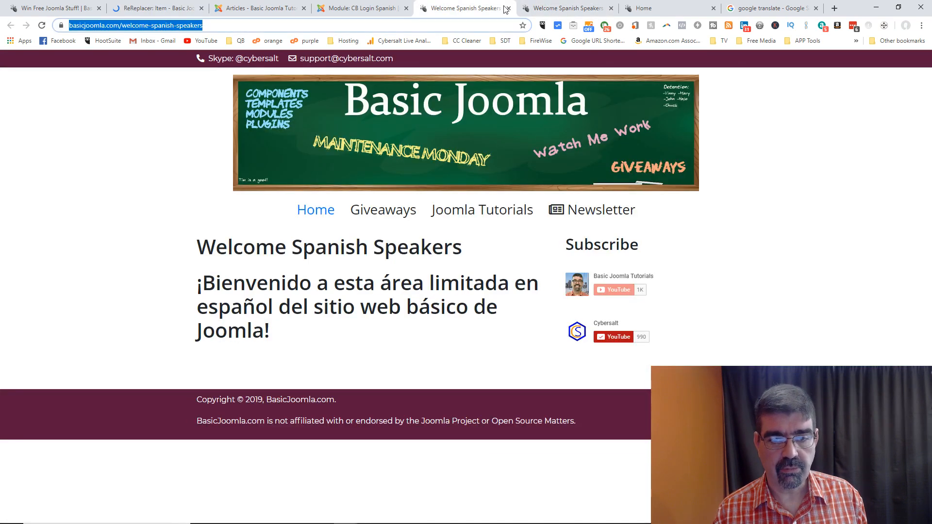
click(509, 9)
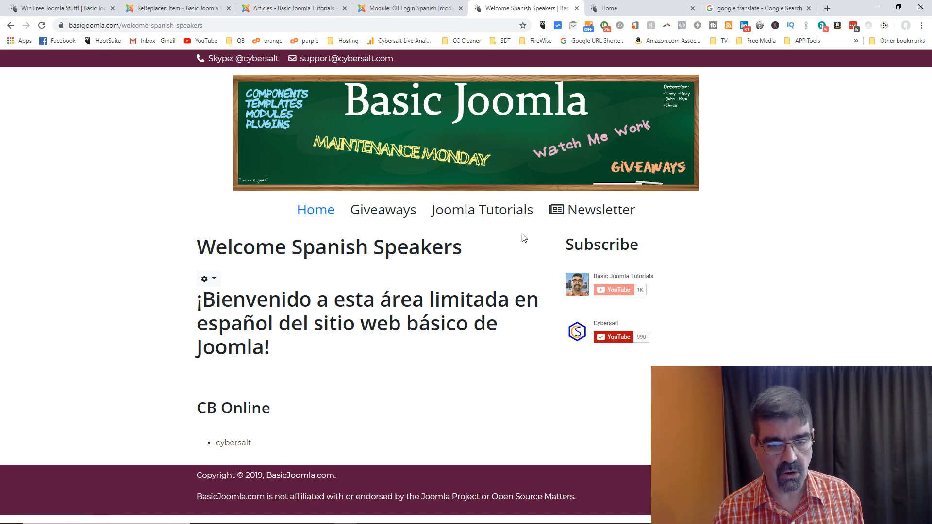
Step: Translate 'Joomla Tutorials' to 'Tutoriales de Joomla' in Google Translate and copy the Spanish result
click(753, 11)
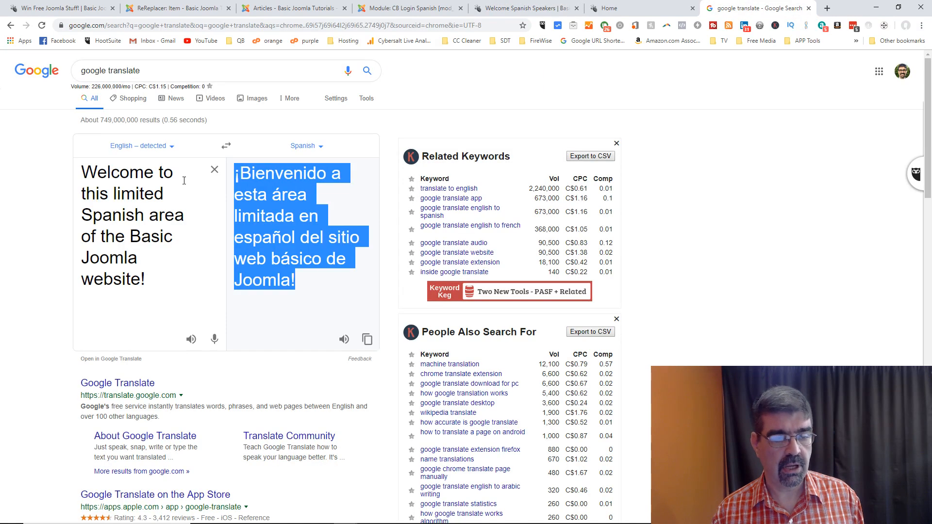
triple_click(159, 271)
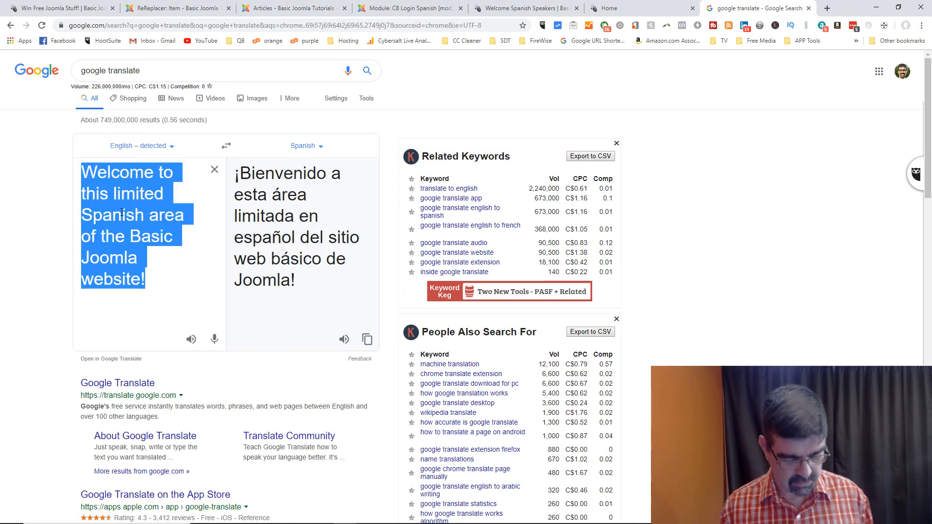
text(Joomla )
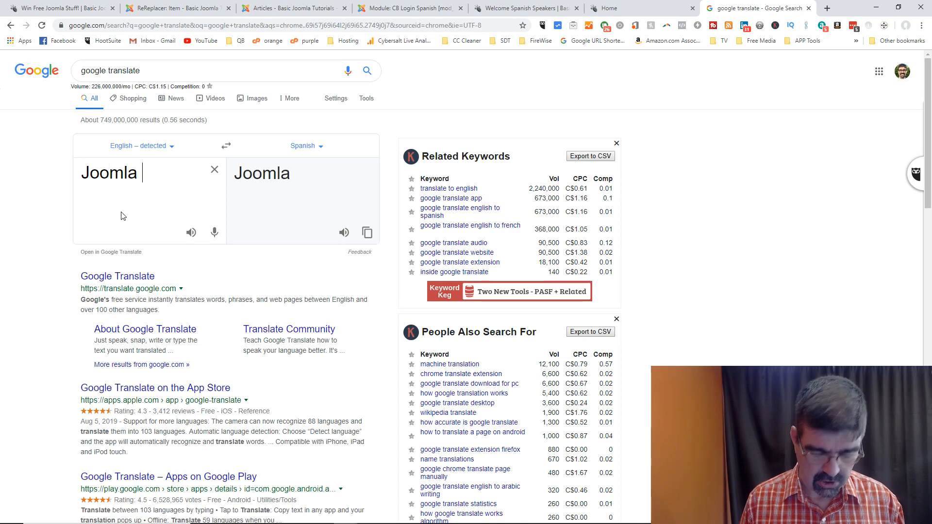
text(Tutorials)
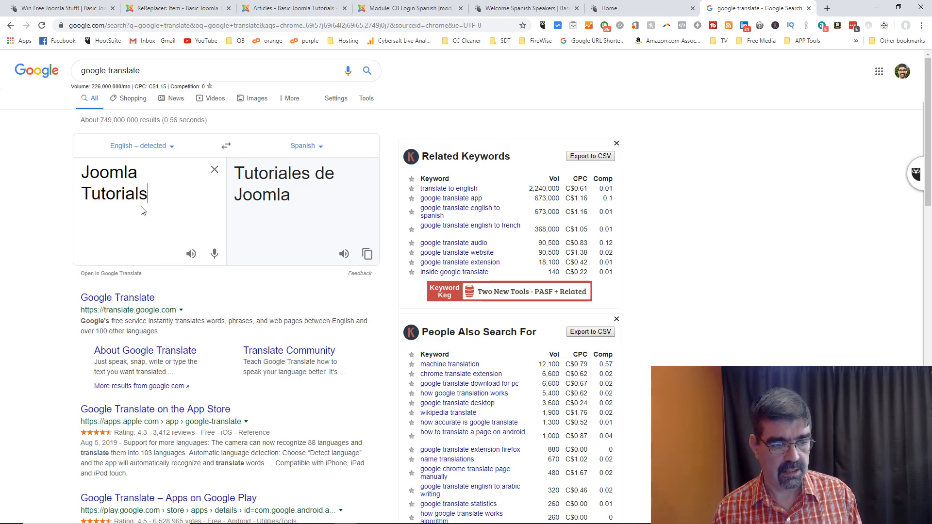
drag(291, 200, 239, 176)
right_click(262, 176)
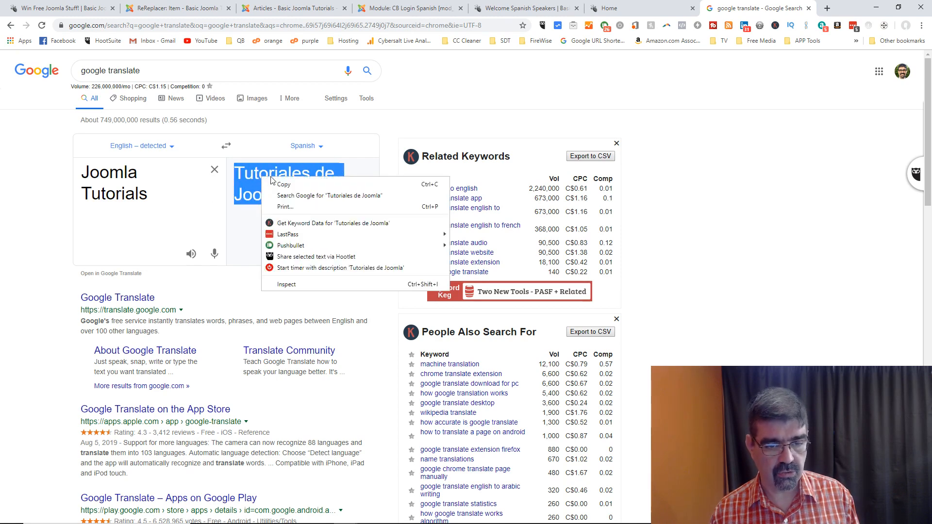
click(291, 183)
click(198, 10)
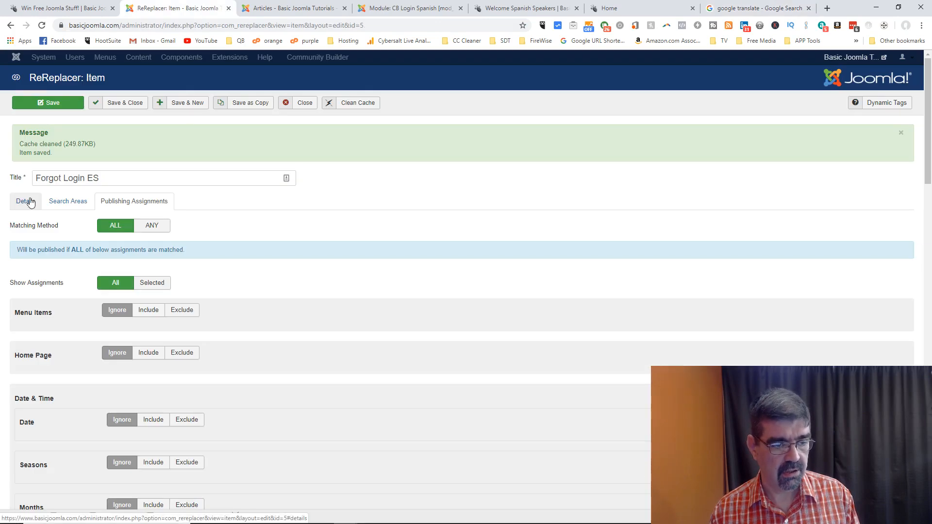
Step: Open the frontend Joomla Tutorials page, then retitle the ReReplacer item 'Joomla Tutorials ES'
click(527, 10)
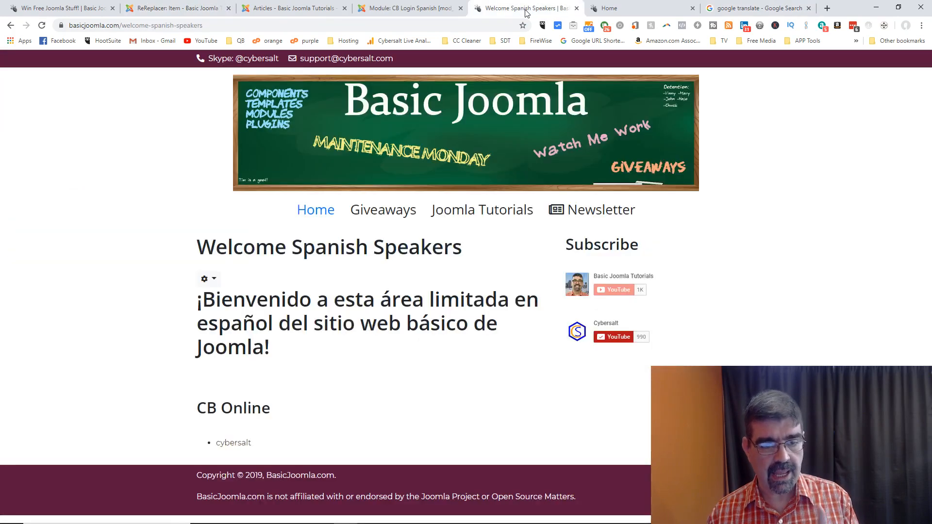
click(476, 219)
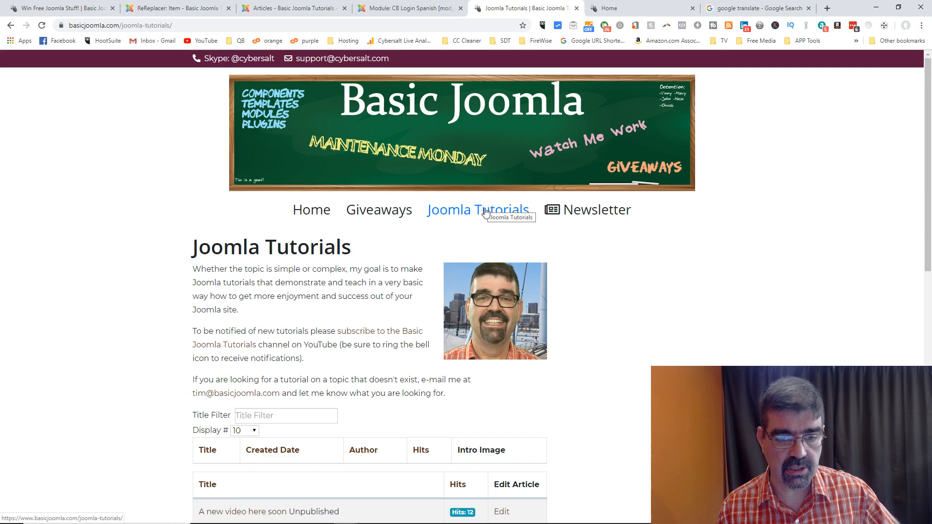
click(175, 8)
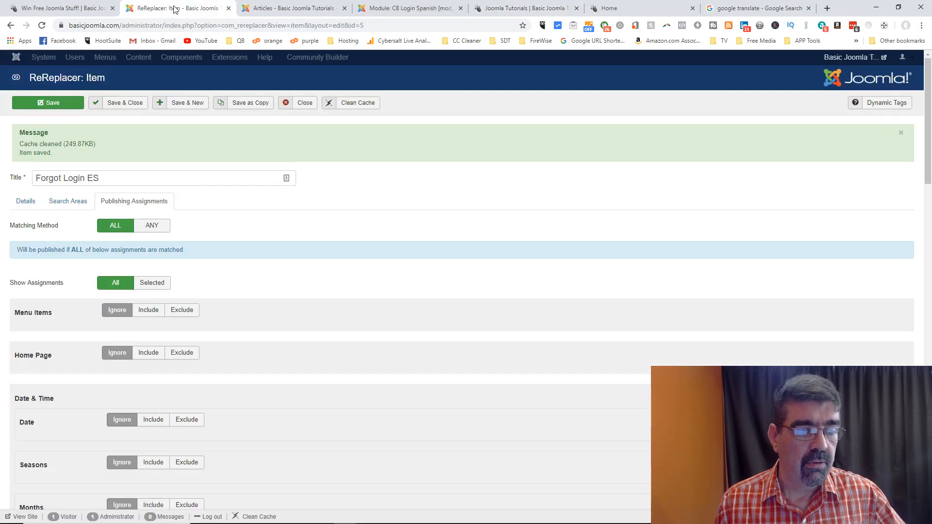
click(26, 203)
drag(84, 179, 26, 183)
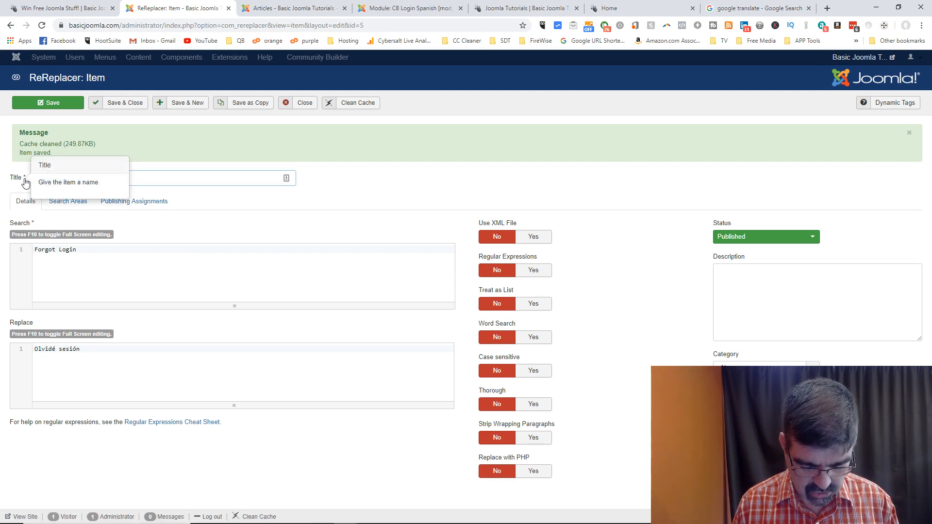
drag(26, 184, 202, 179)
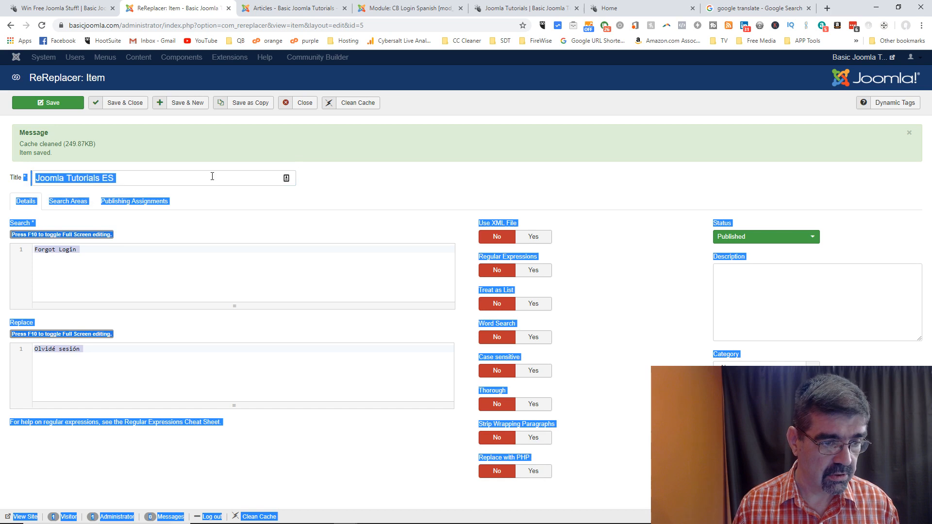
Step: Save the item as a new copy and paste 'Tutoriales de Joomla' as its replacement text
click(202, 175)
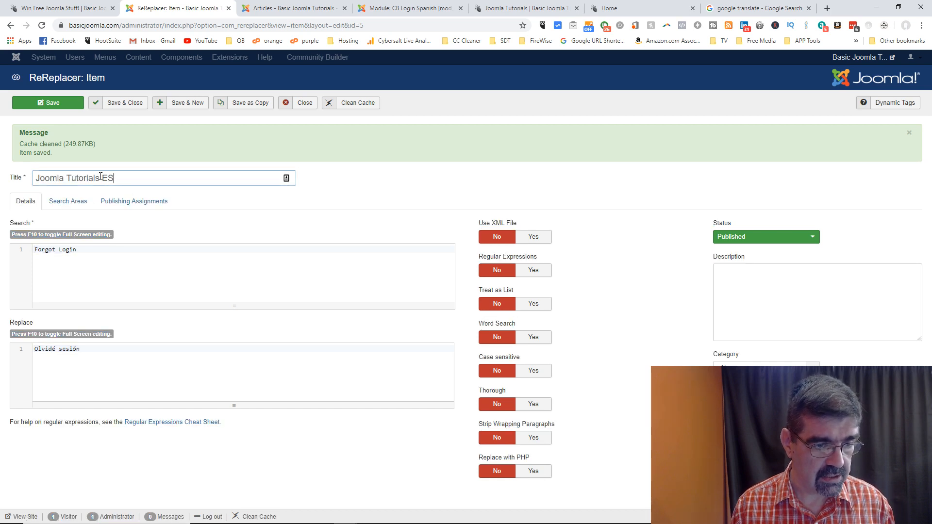
click(250, 108)
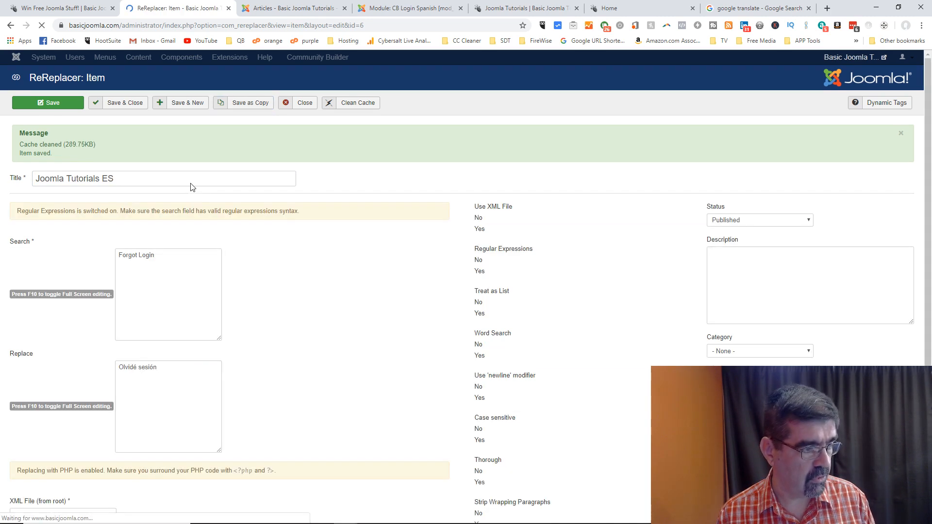
drag(98, 252, 33, 251)
click(83, 348)
drag(80, 348, 33, 349)
key(ctrl+v)
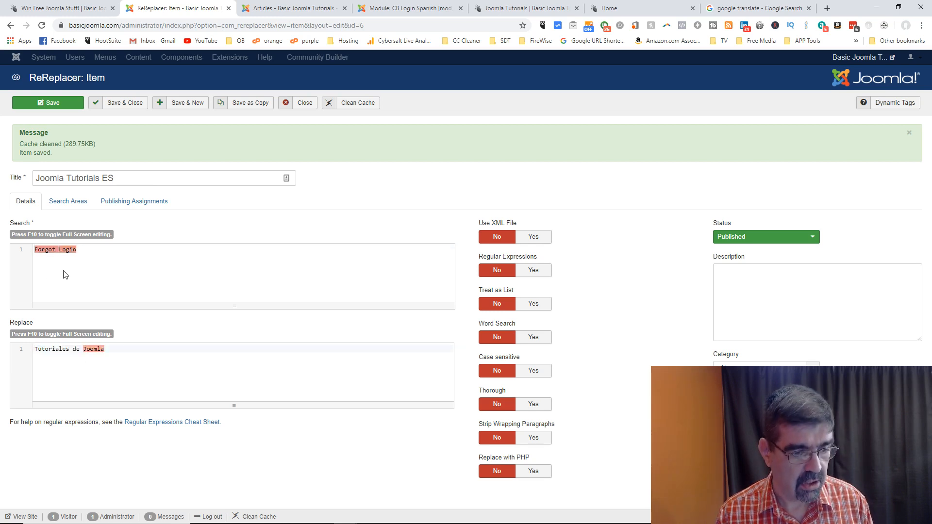
Step: Set the search text to 'Joomla Tutorials' and view the front-end Joomla Tutorials page
triple_click(63, 251)
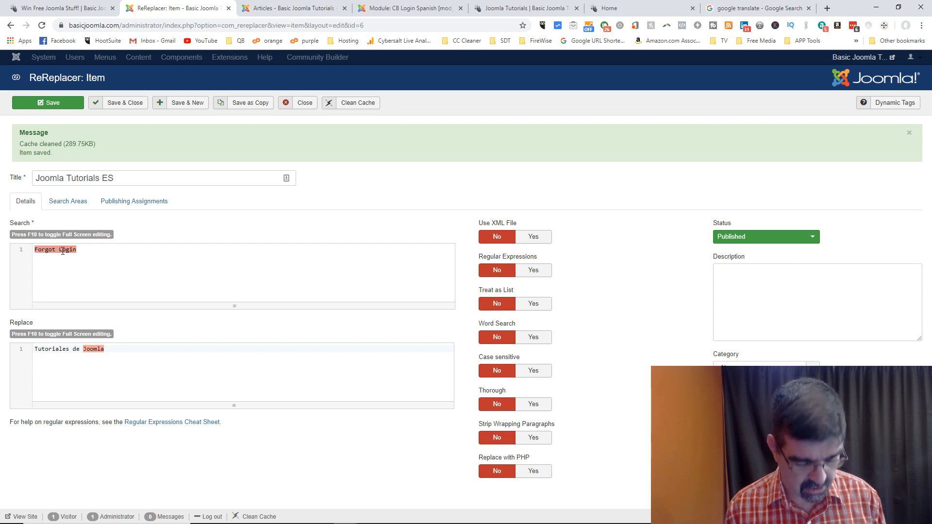
text(Joomla )
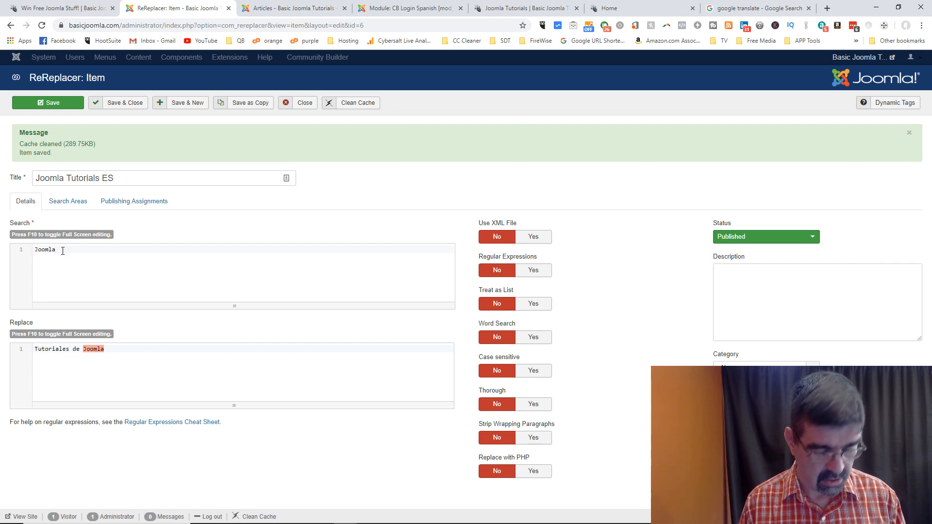
text(Tutorials)
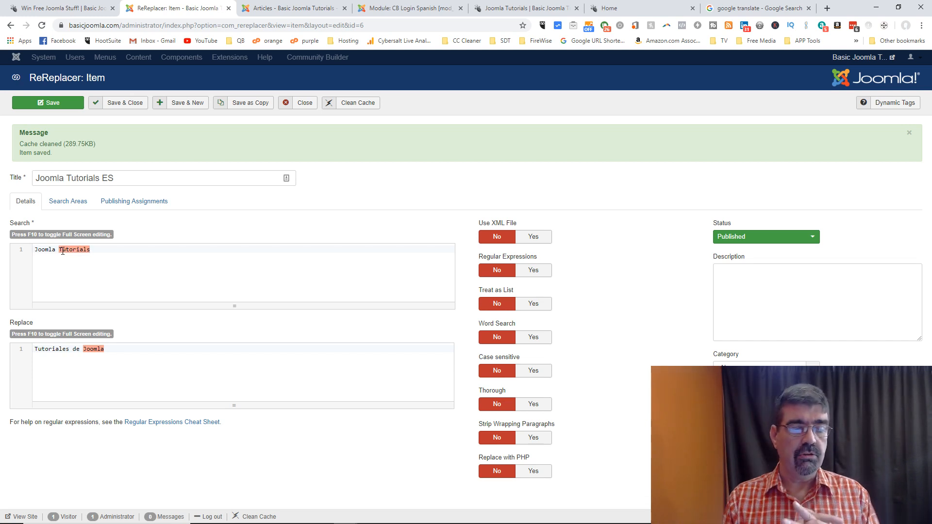
click(521, 11)
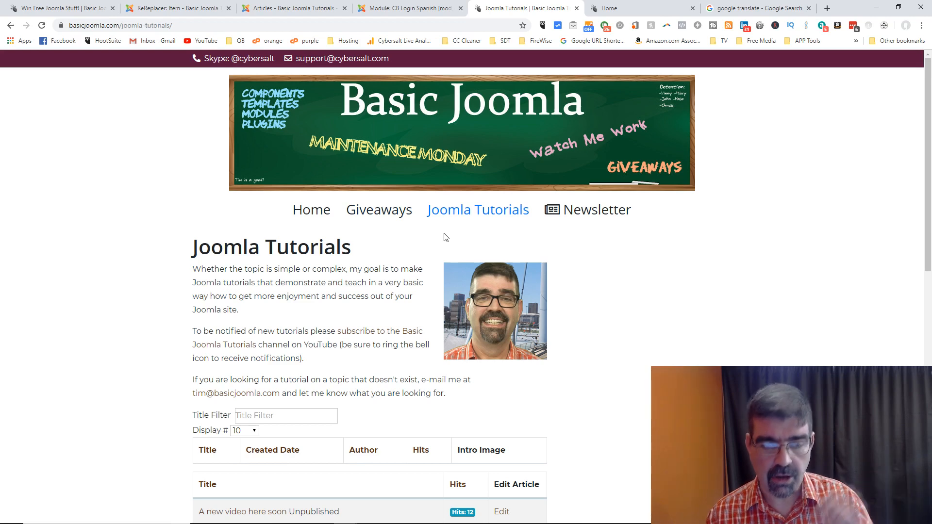
Step: Review the item's Publishing Assignments and save the ReReplacer item
click(173, 9)
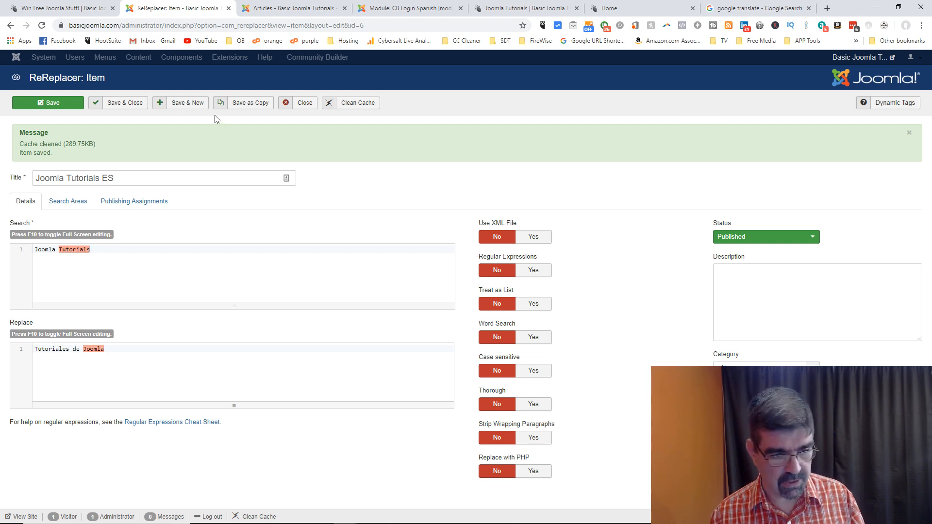
click(160, 203)
scroll(456, 187, down, 10)
scroll(358, 233, up, 10)
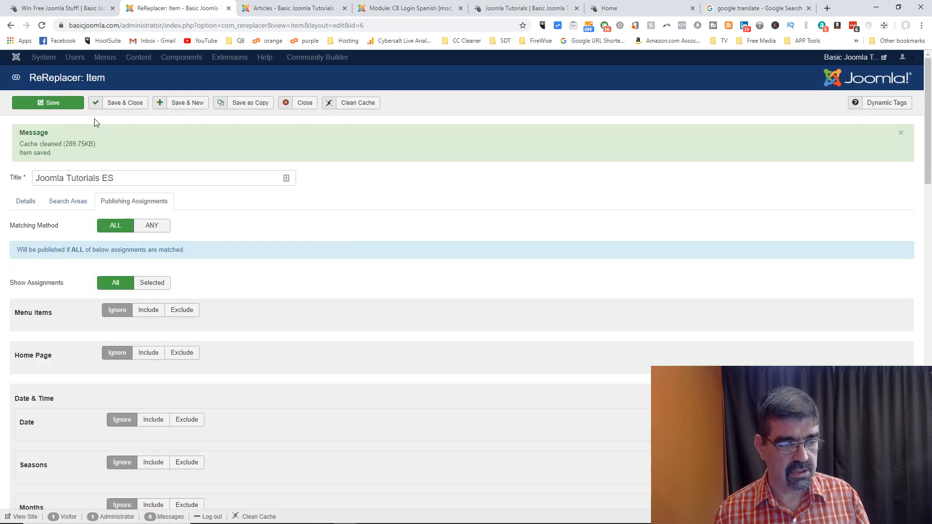
click(49, 108)
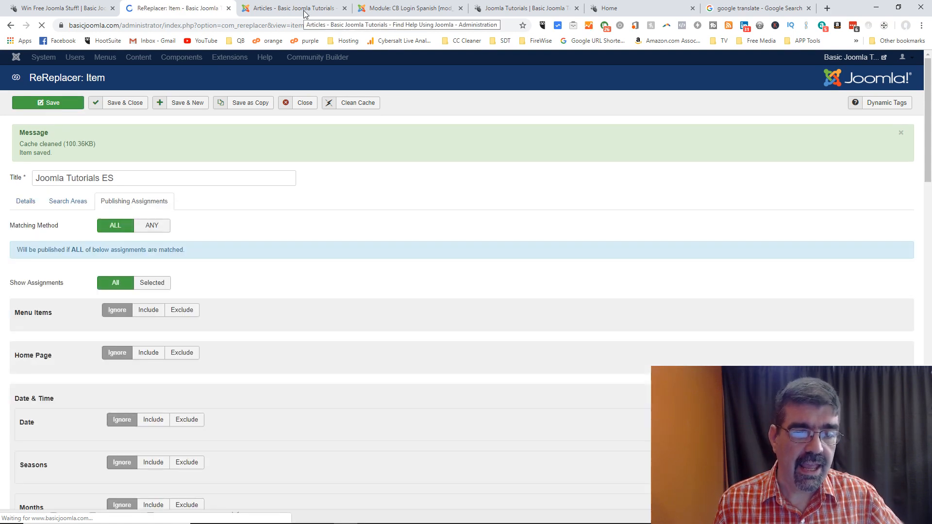
Step: Test the 'Tutoriales de Joomla' link on the welcome page, then select the English footer disclaimer
click(534, 11)
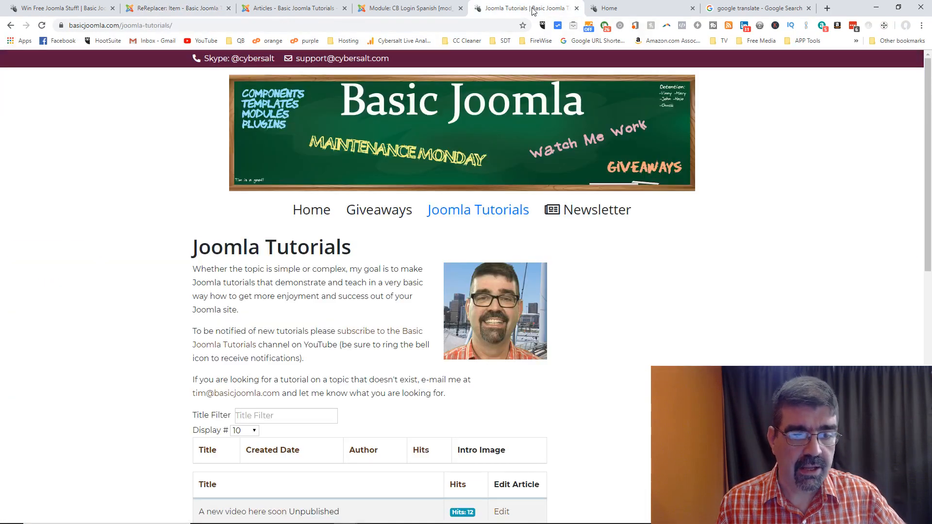
click(12, 25)
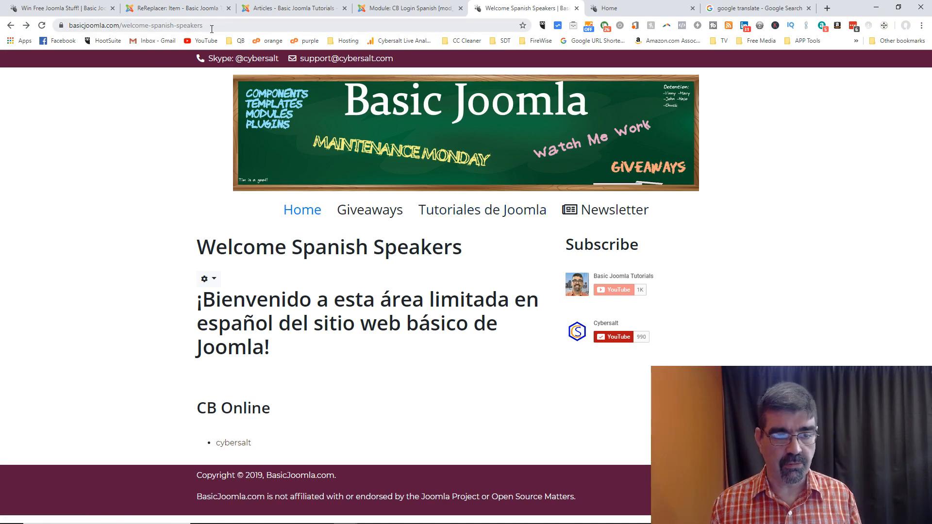
click(434, 218)
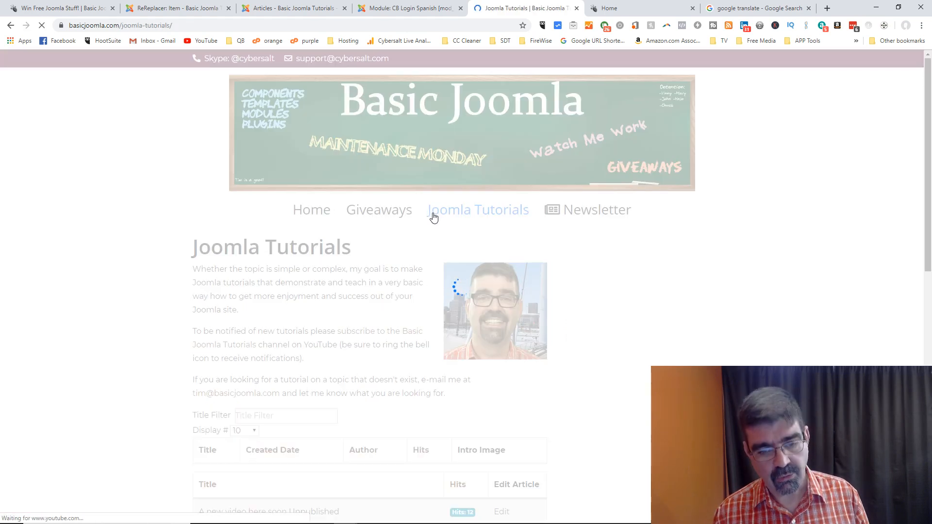
click(11, 26)
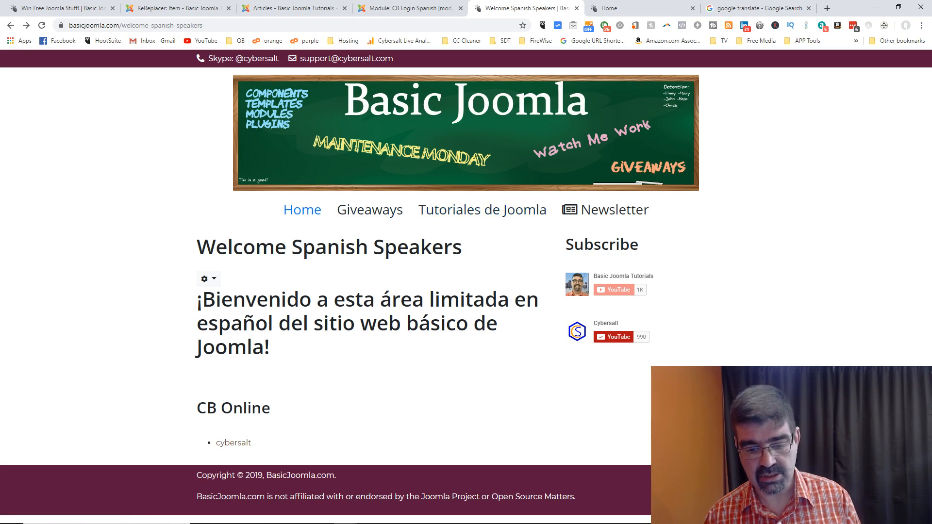
drag(581, 497, 199, 497)
key(ctrl+c)
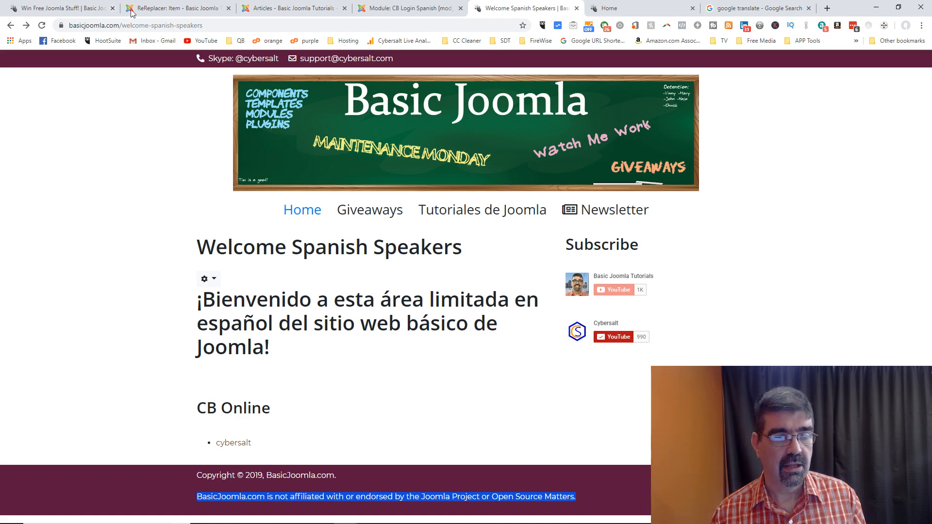
Step: Retitle the ReReplacer item 'Footer Disclaimer ES'
click(153, 10)
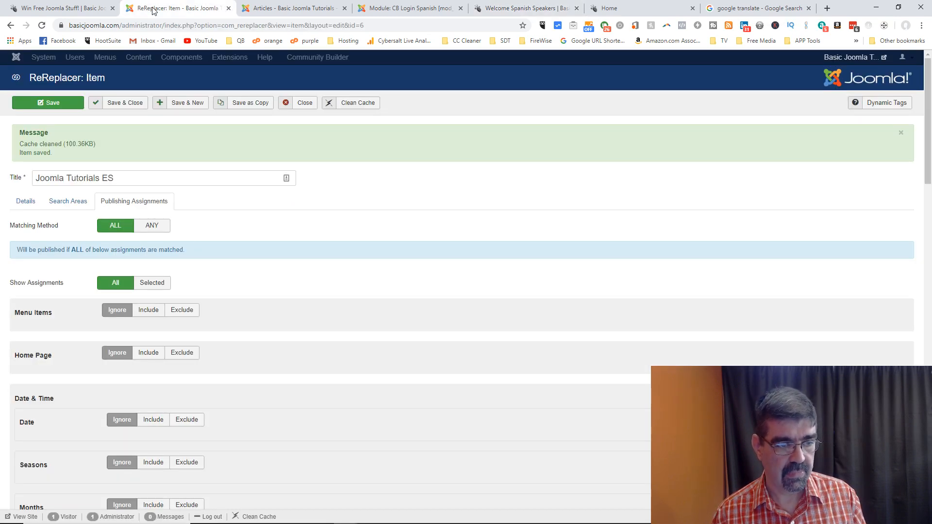
drag(100, 178, 30, 181)
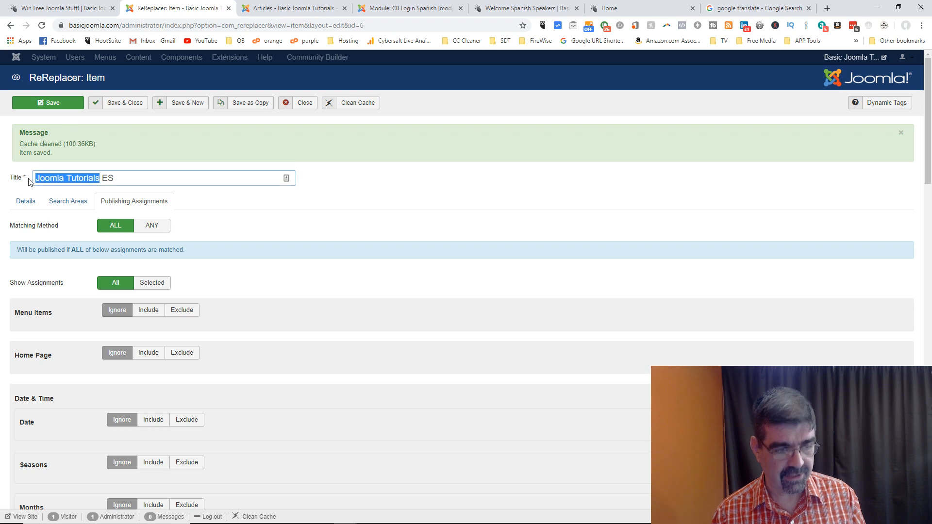
text(Footer D)
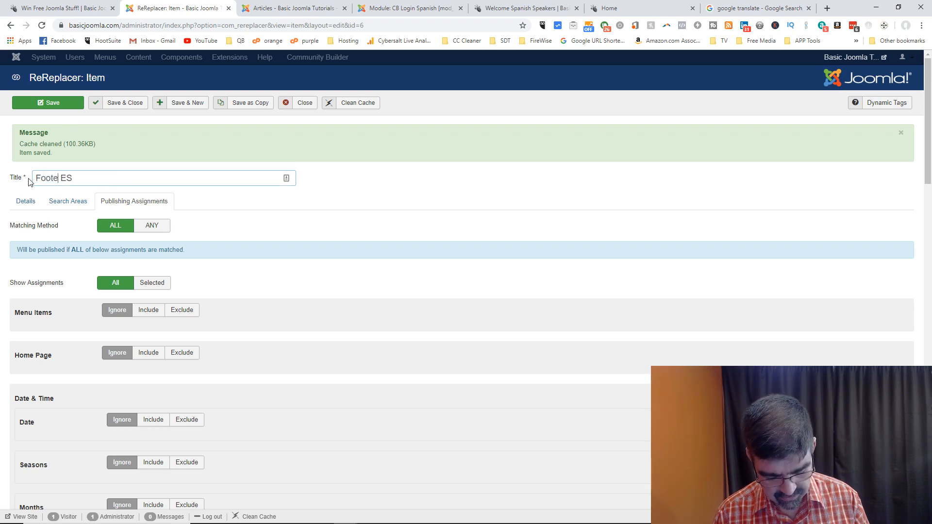
text(isla)
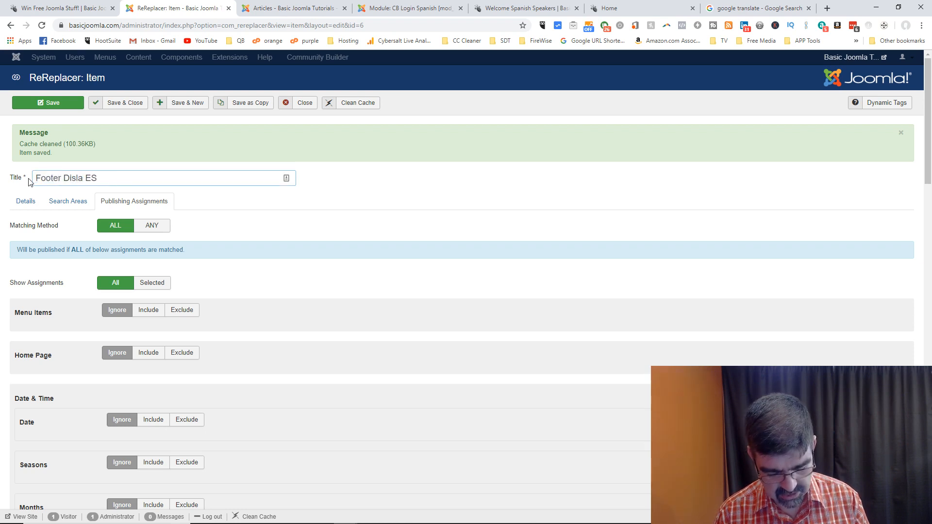
key(BackSpace)
text(c)
key(BackSpace)
key(BackSpace)
text(claimer)
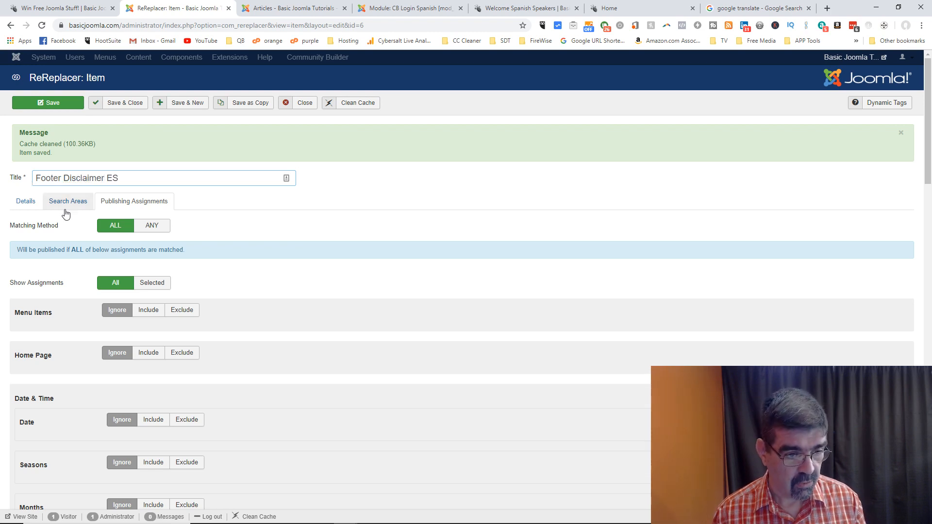
Step: Paste the English footer disclaimer as the item's search text
click(30, 207)
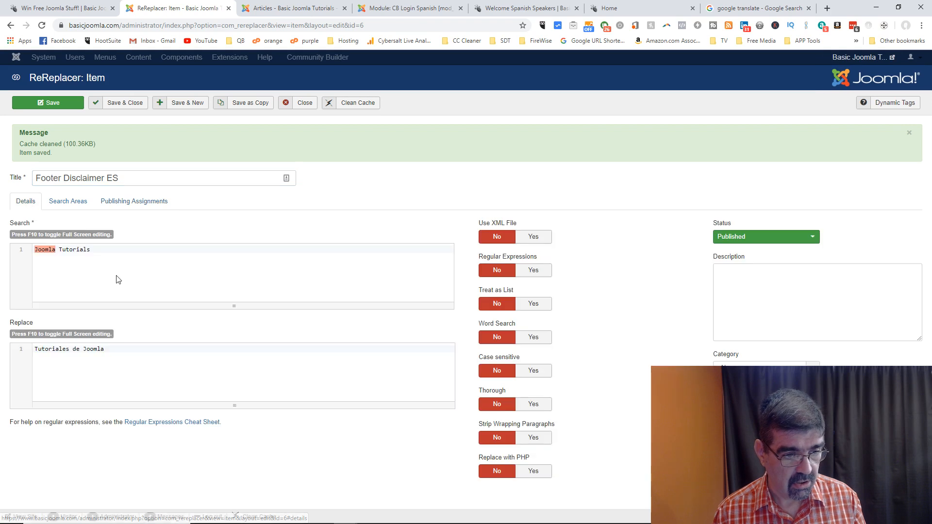
drag(110, 249, 31, 252)
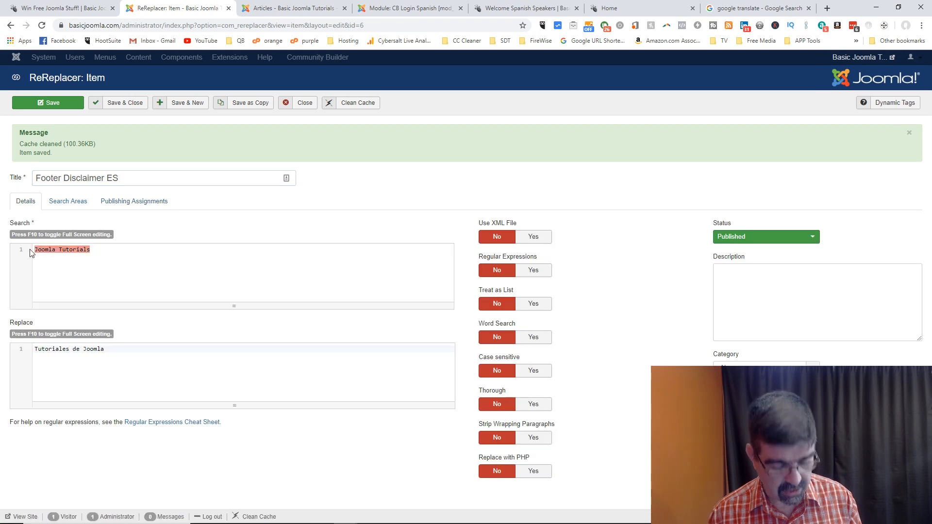
text(Basicjoomla.com is not affiliated with or endorsed by the Joomla Project or Open Source Matters.)
Step: Translate the footer disclaimer into Spanish in Google Translate and copy the translation
click(774, 8)
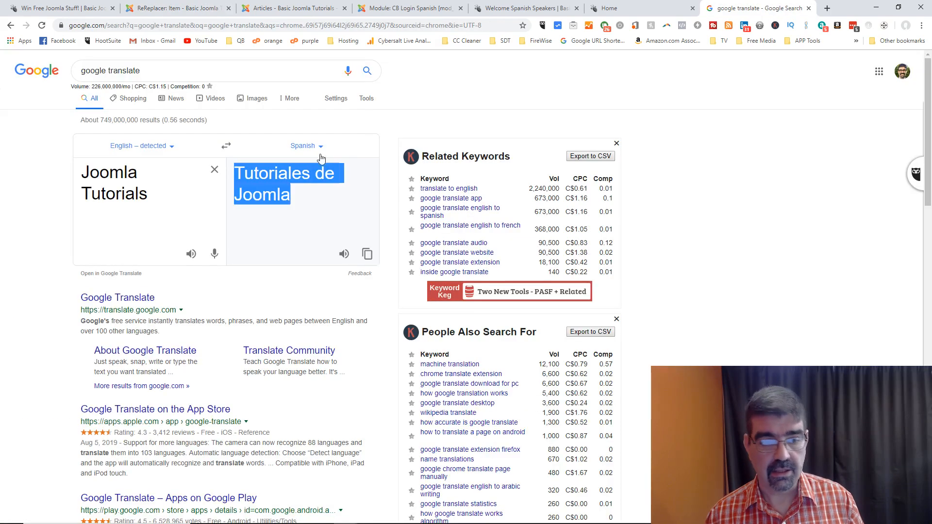
click(187, 186)
key(ctrl+v)
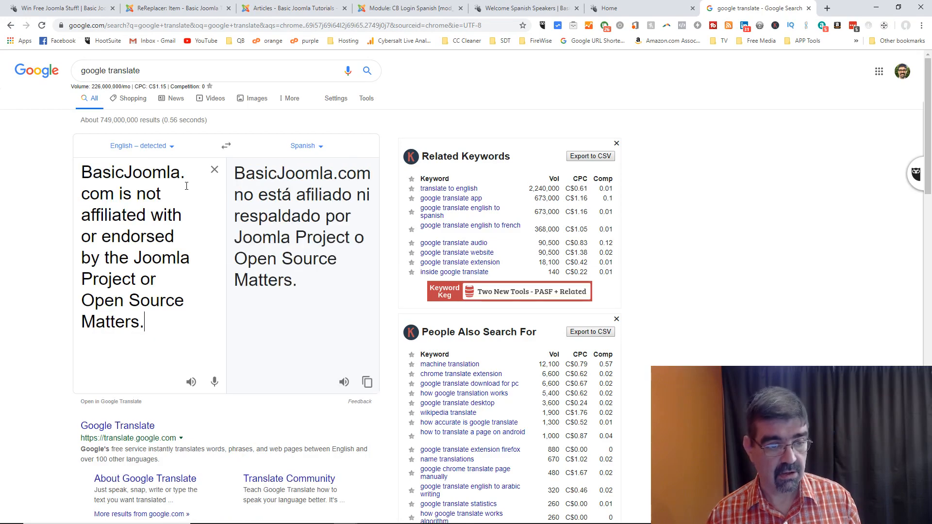
drag(235, 172, 313, 290)
click(368, 383)
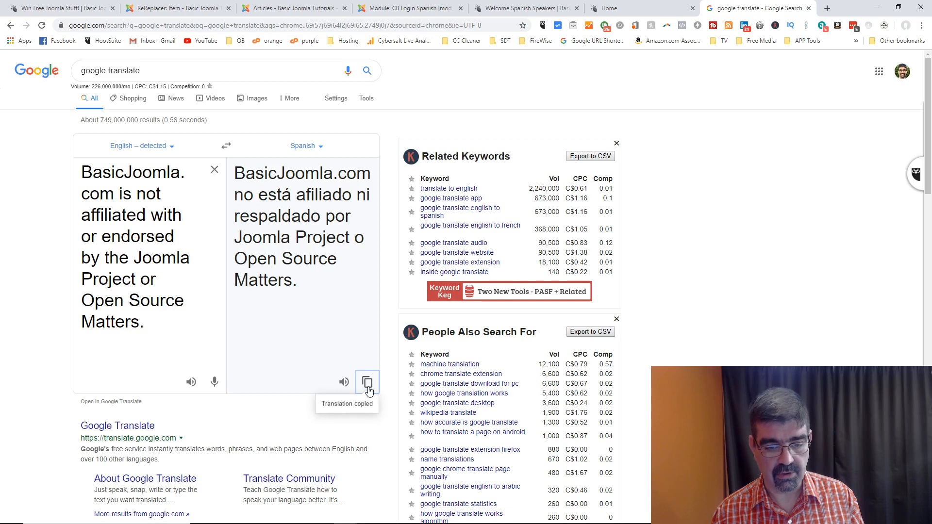
Step: Replace 'Tutoriales de Joomla' in the Replace field with the Spanish disclaimer
click(186, 11)
drag(108, 349, 24, 347)
key(ctrl+v)
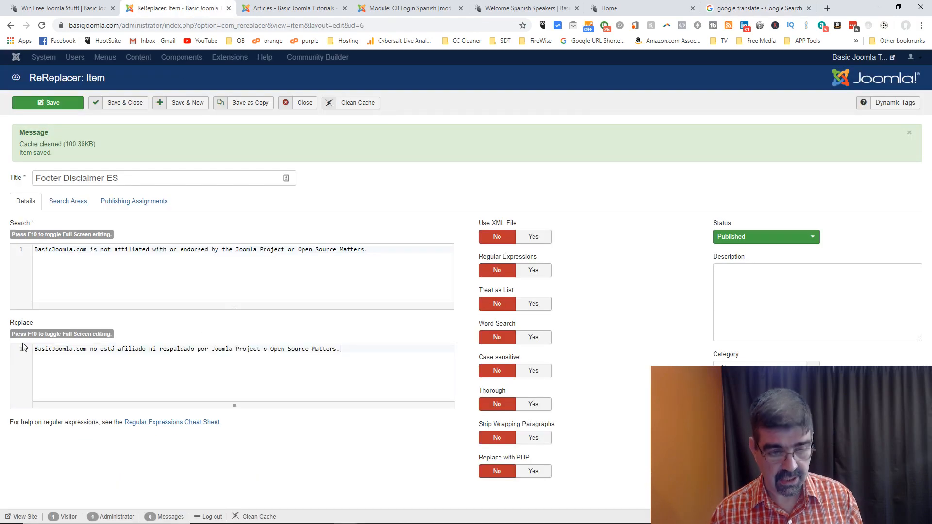
Step: Save the item and reload the welcome page to confirm the footer disclaimer is now Spanish
click(48, 106)
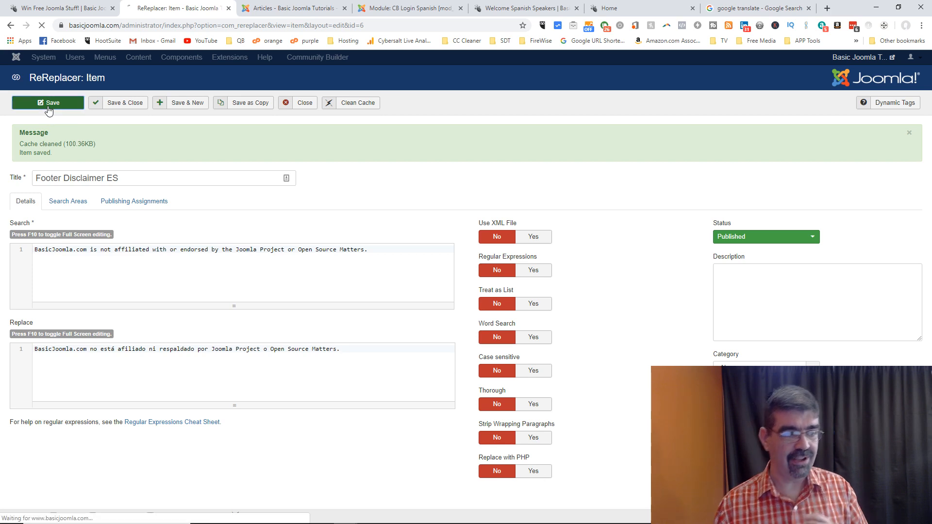
click(519, 9)
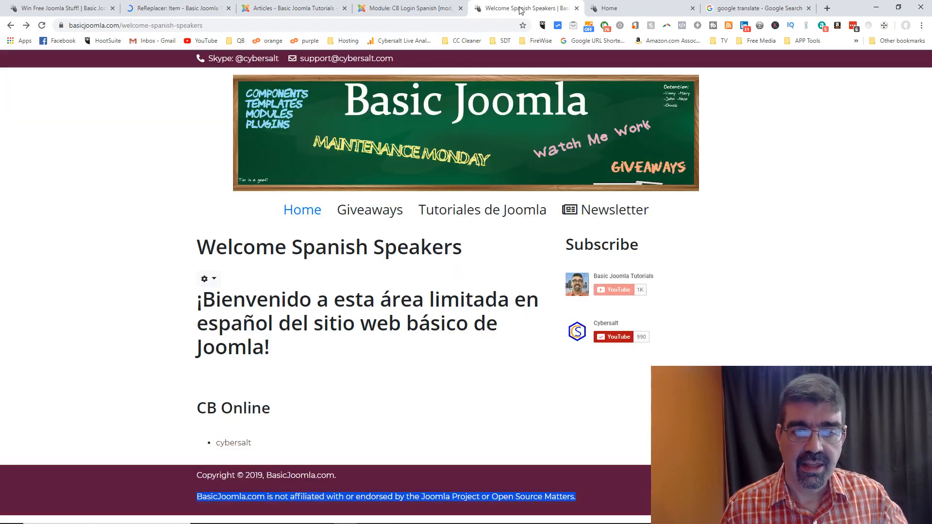
click(42, 27)
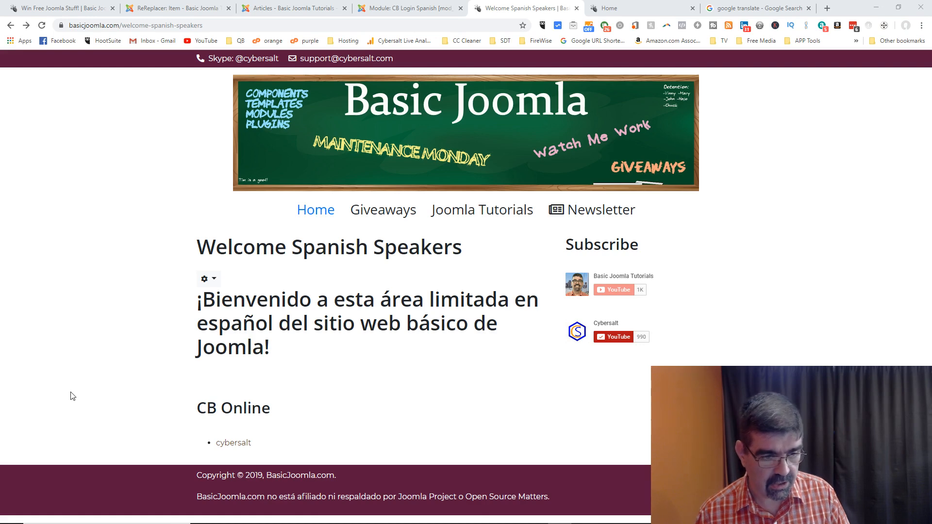
key(ctrl+plus)
key(ctrl+plus)
key(ctrl+plus)
key(ctrl+plus)
key(ctrl+plus)
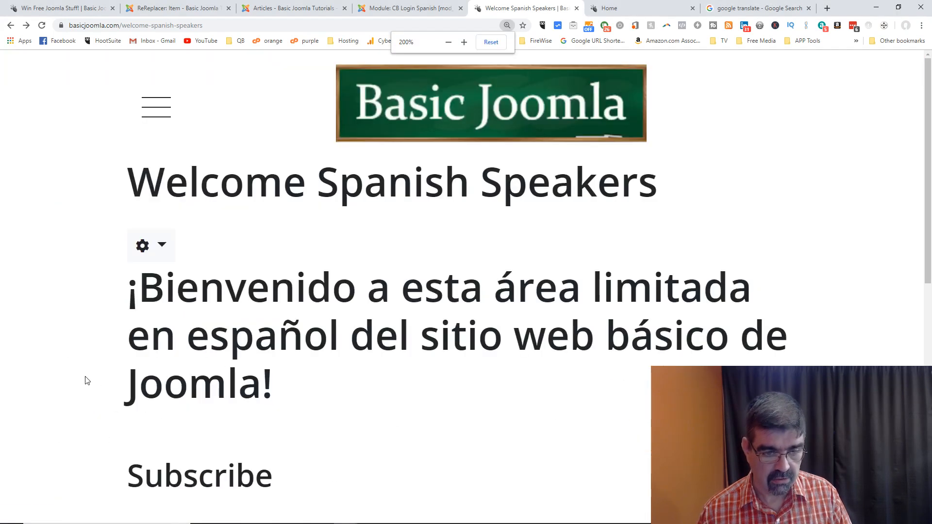
scroll(146, 359, down, 10)
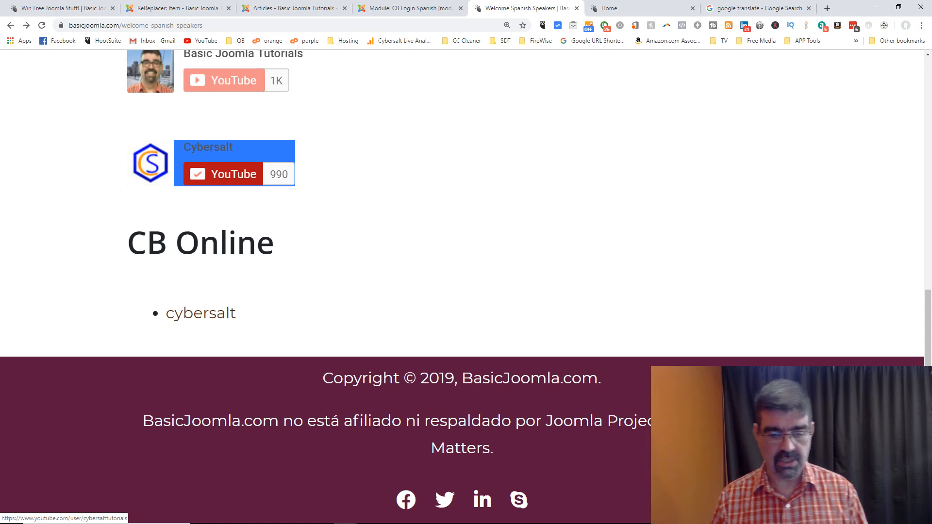
key(ctrl+minus)
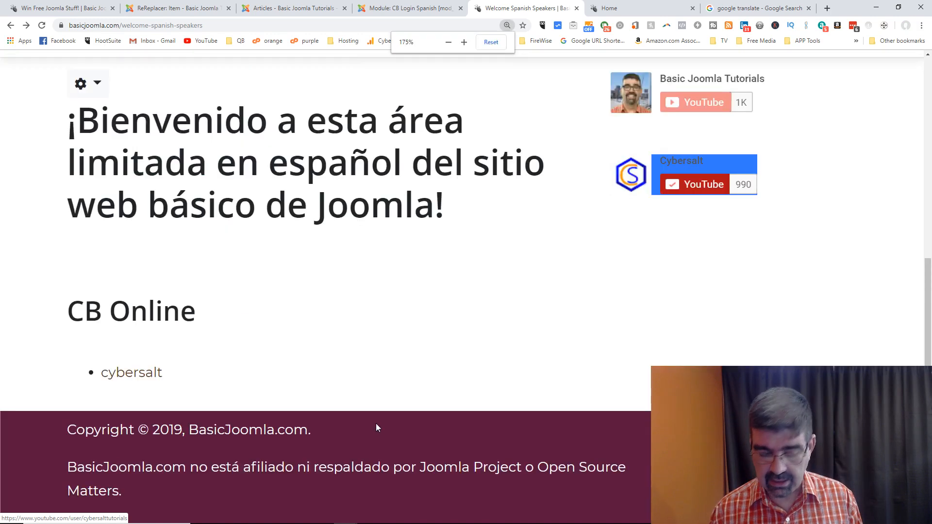
key(ctrl+minus)
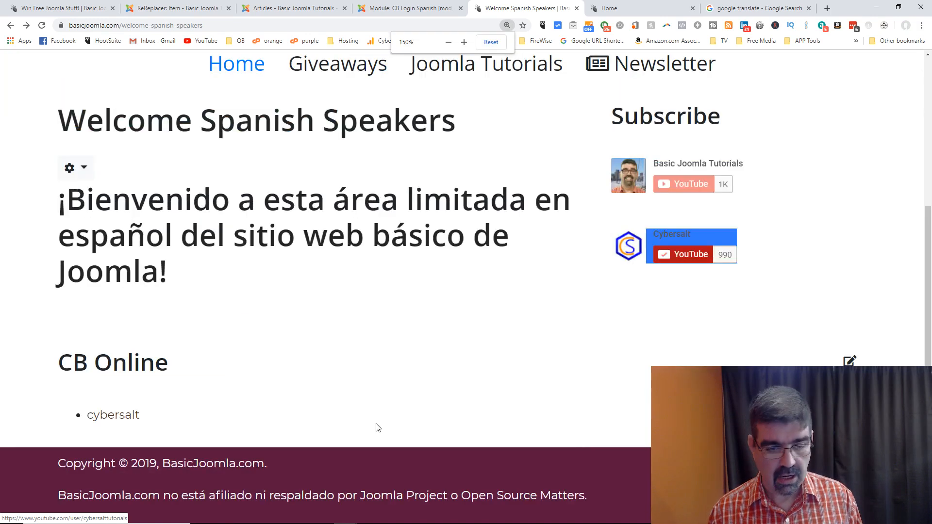
key(ctrl+0)
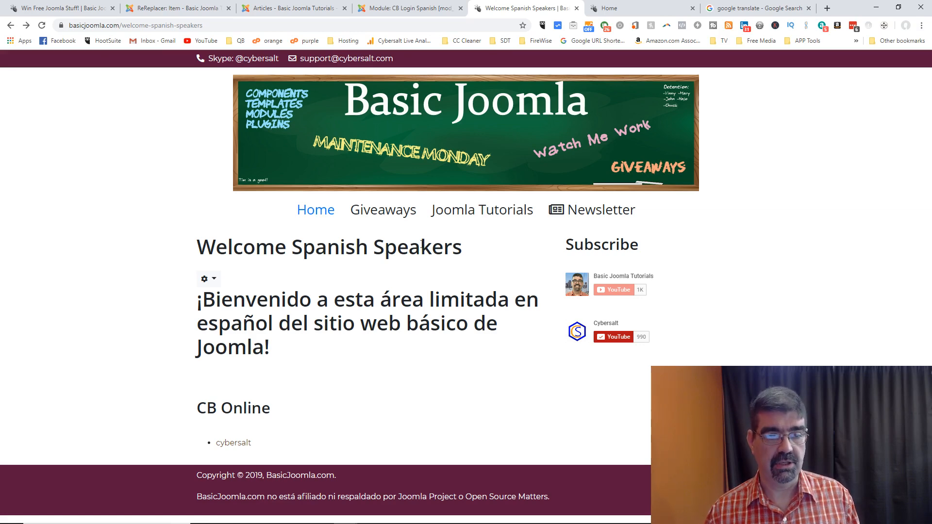
click(392, 8)
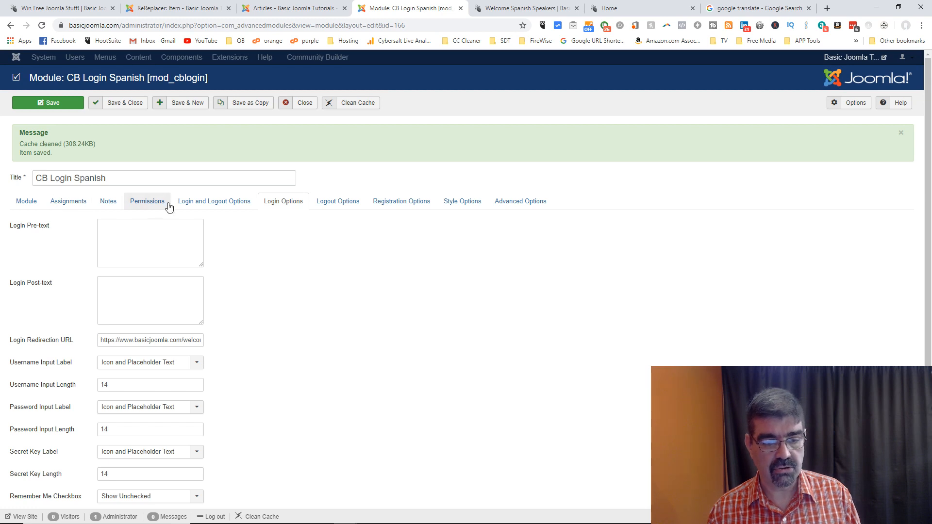
click(327, 207)
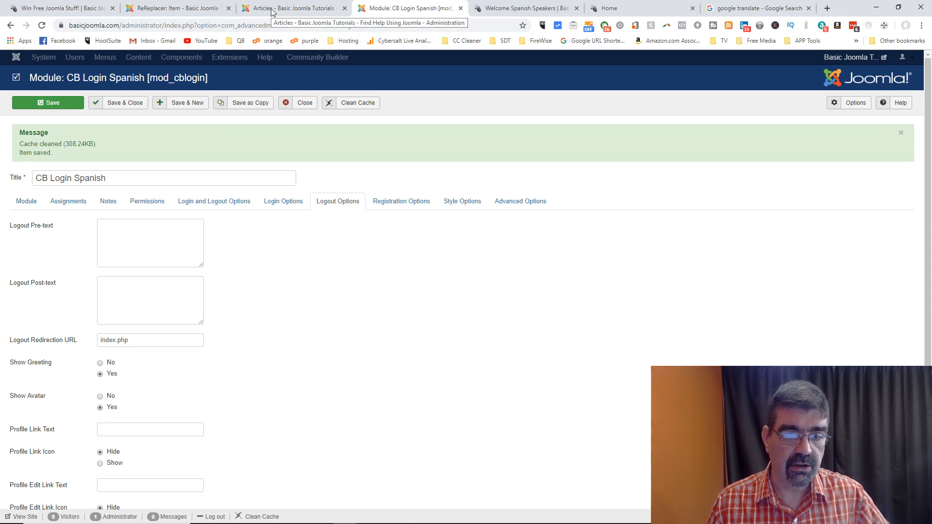
click(517, 11)
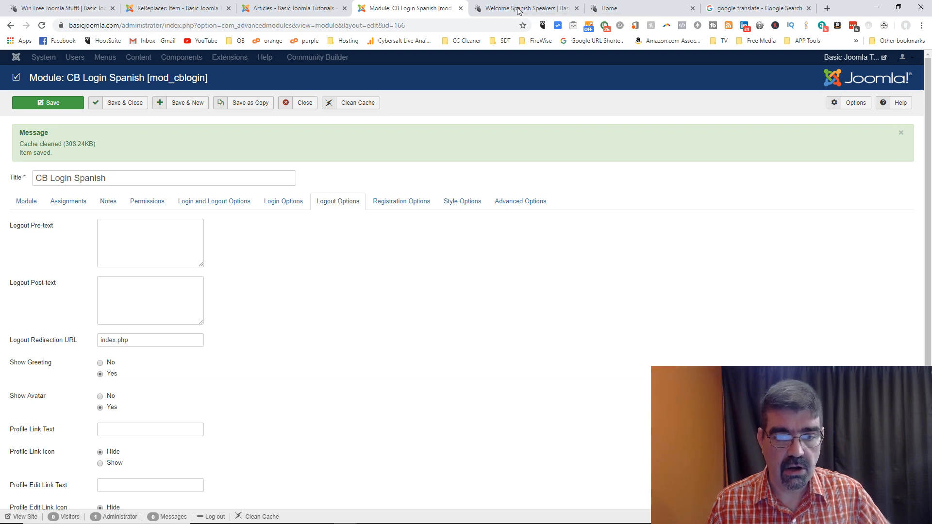
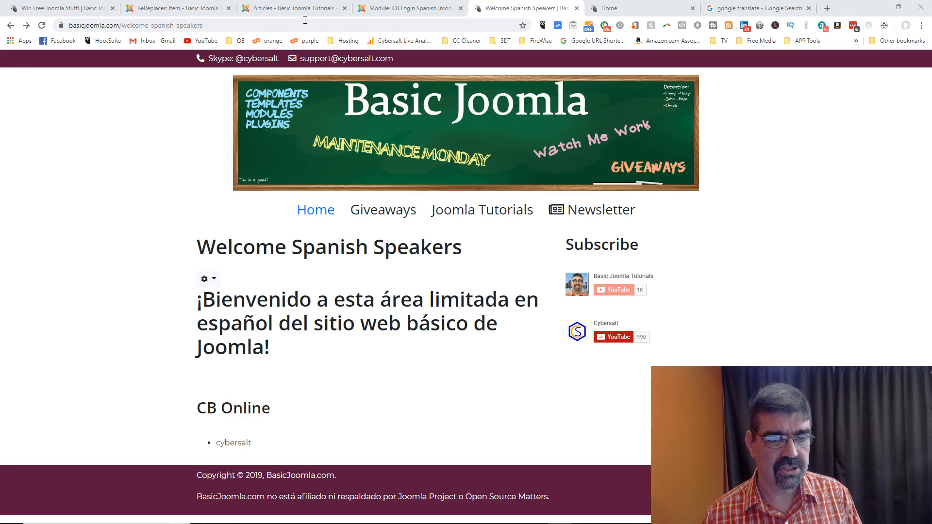
Step: Unpublish the Welcome Spanish Speakers and Spanish Login articles and return to the Footer Disclaimer ES item
click(274, 10)
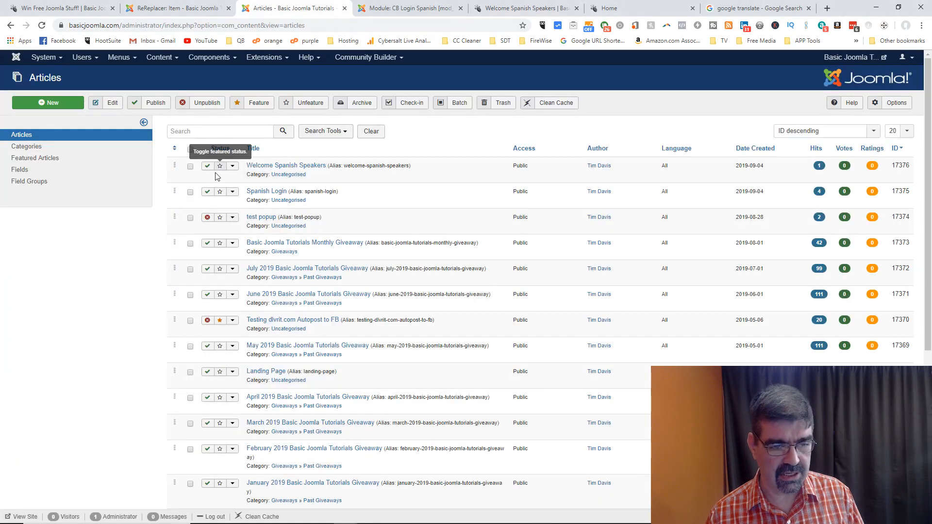
click(190, 192)
click(190, 166)
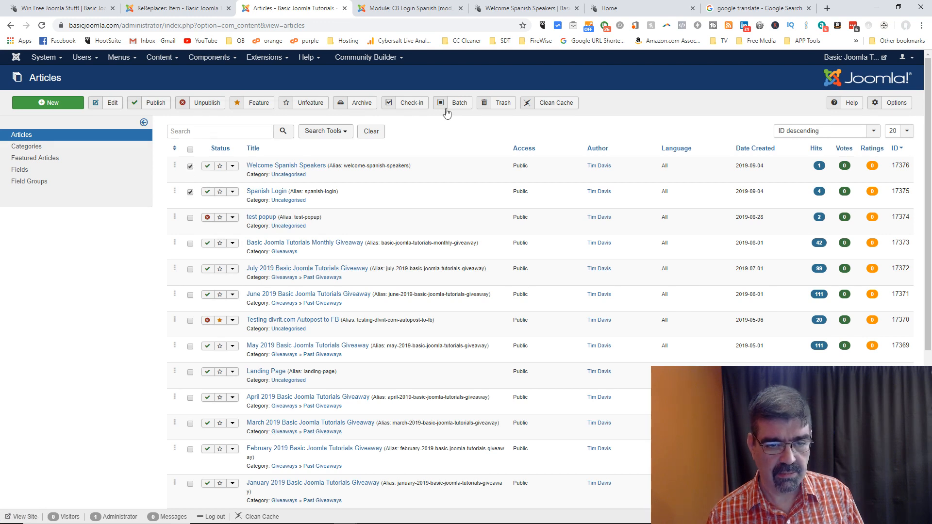
click(215, 106)
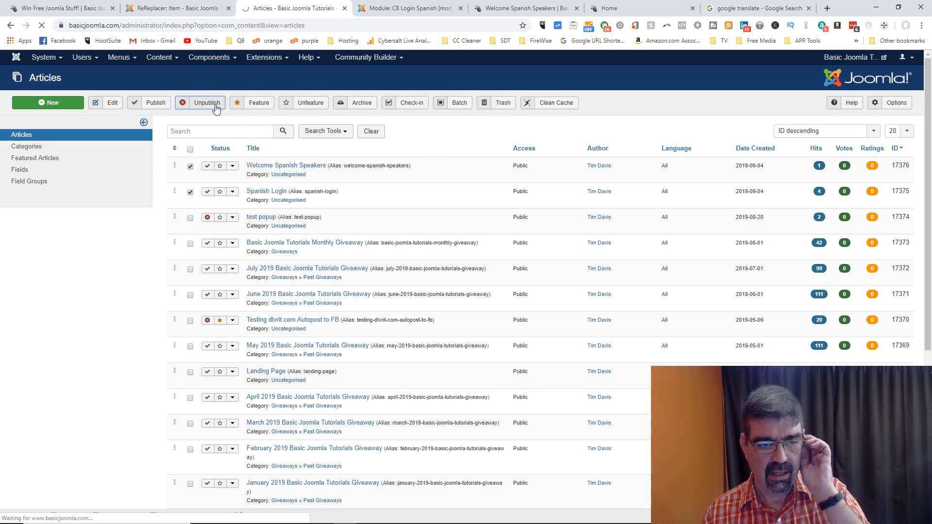
click(180, 10)
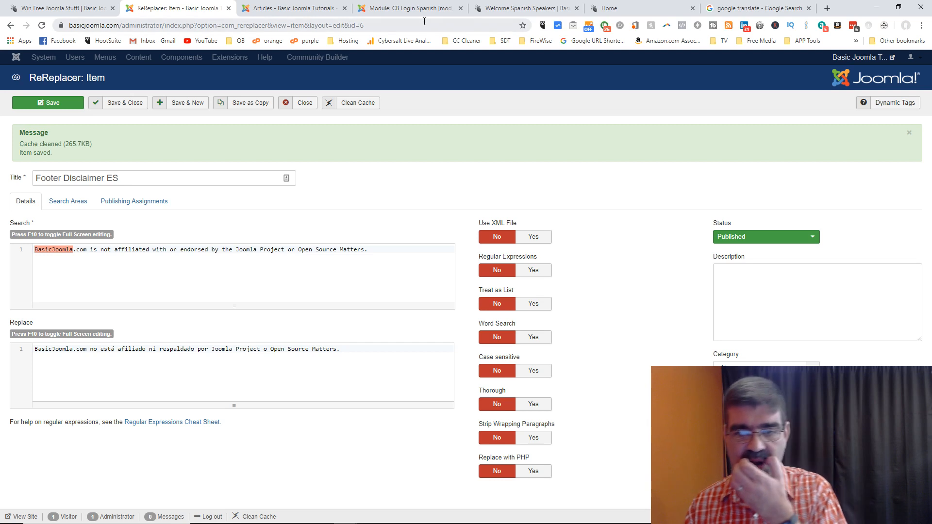
Step: Load the nosecrets.basicjoomla.com administrator and open its Regular Labs - ReReplacer item list
click(786, 10)
click(486, 26)
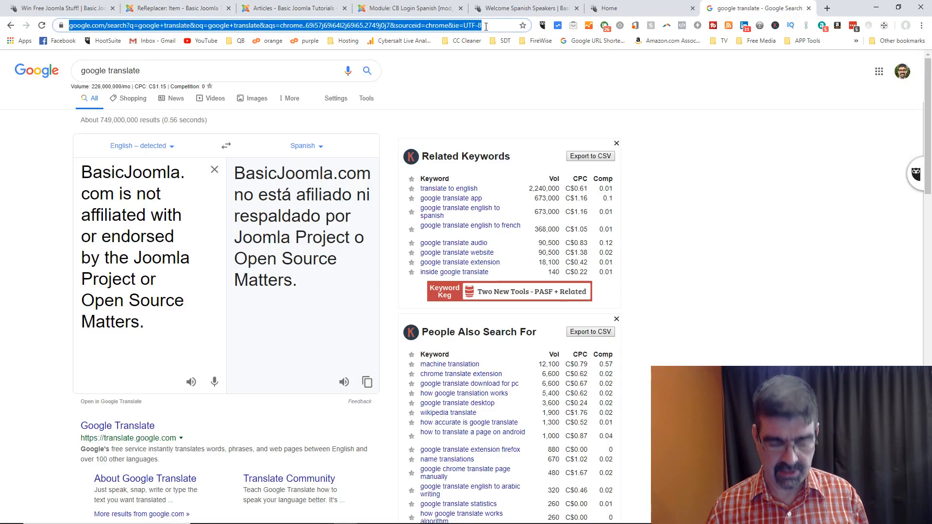
text(nos)
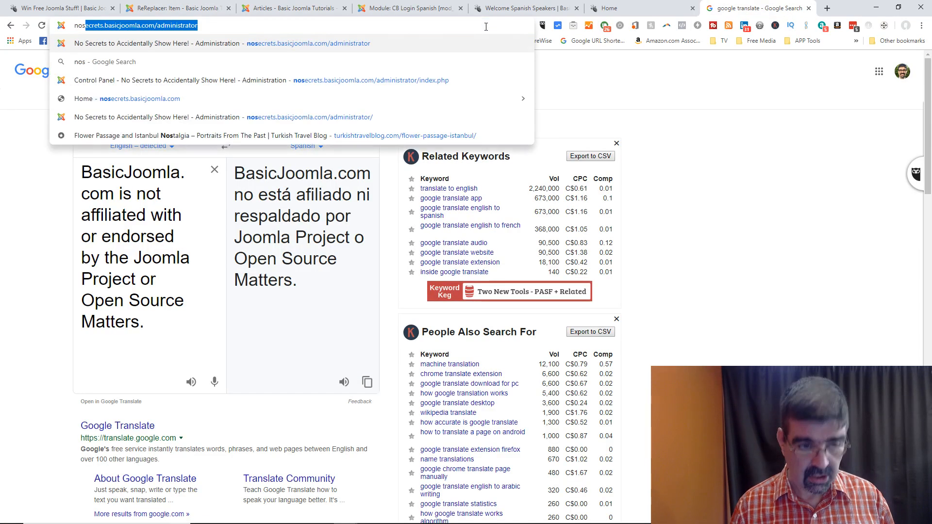
key(Return)
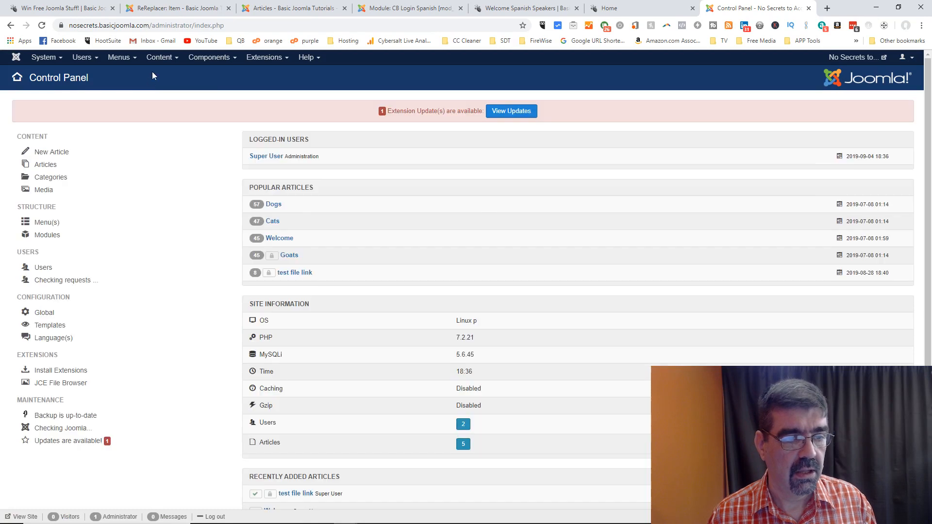
click(193, 61)
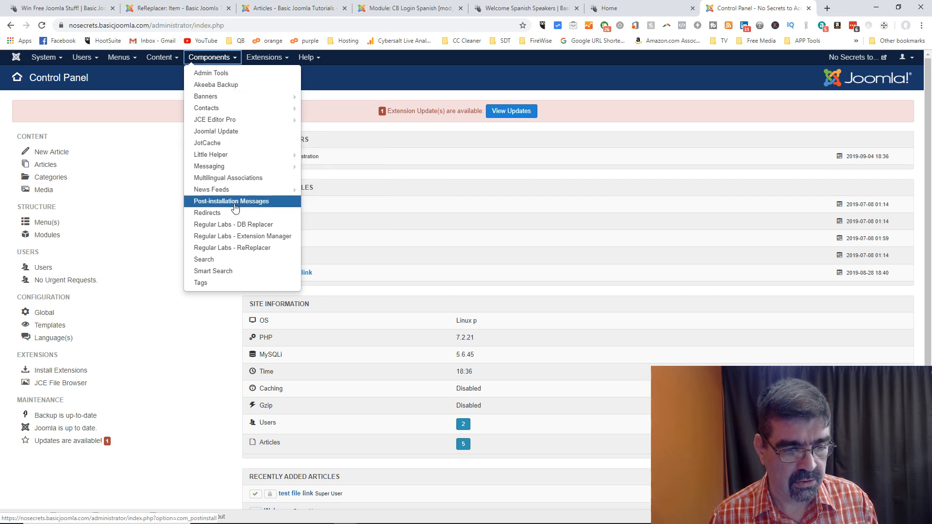
click(230, 248)
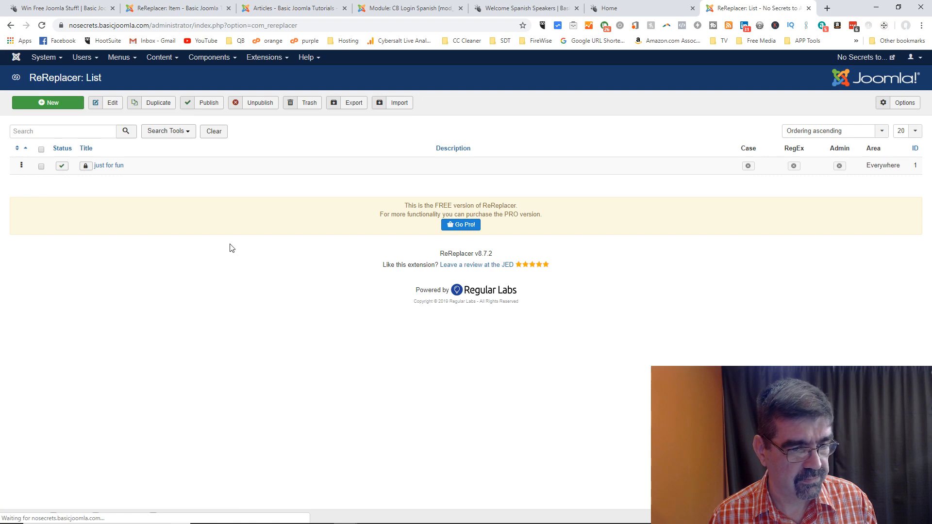
Step: Edit the 'just for fun' ReReplacer item and set Regular Expressions to Yes
click(118, 166)
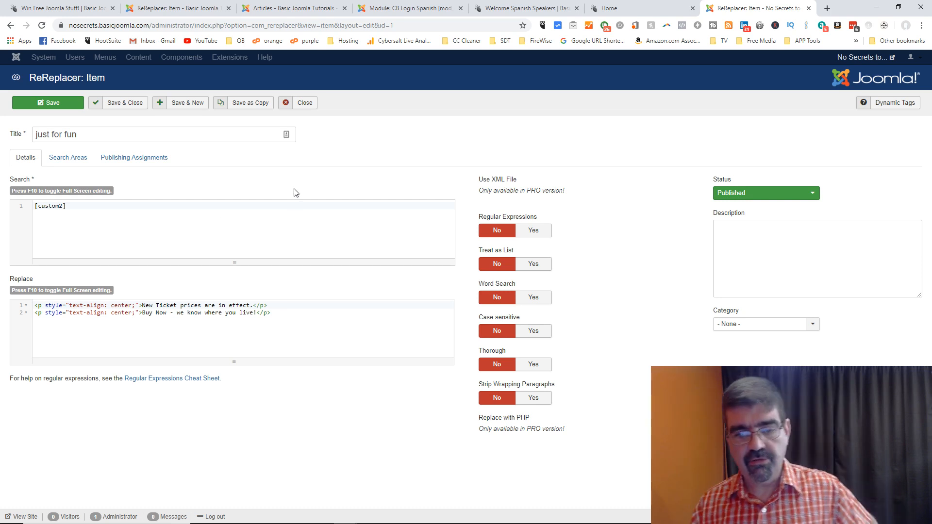
click(533, 230)
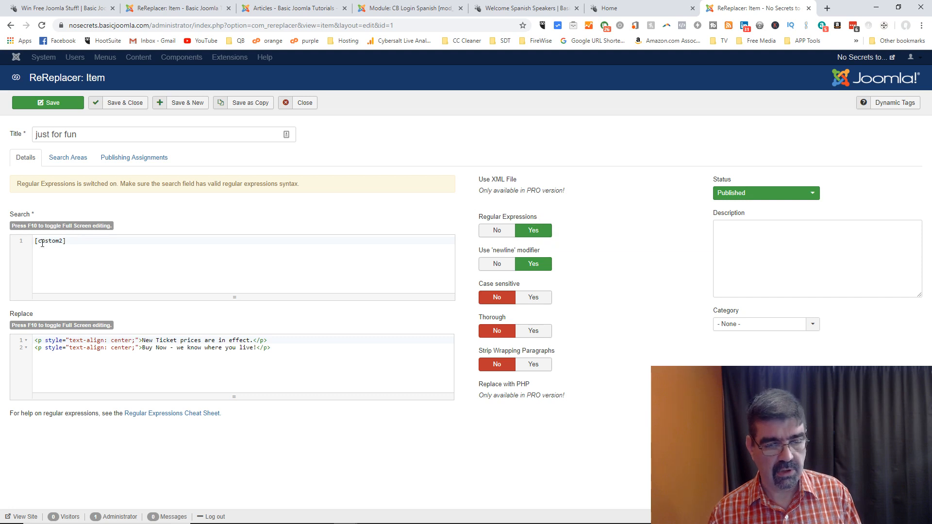
Step: Set Case sensitive to Yes on 'just for fun' and show its Search Areas settings
mouse_move(504, 256)
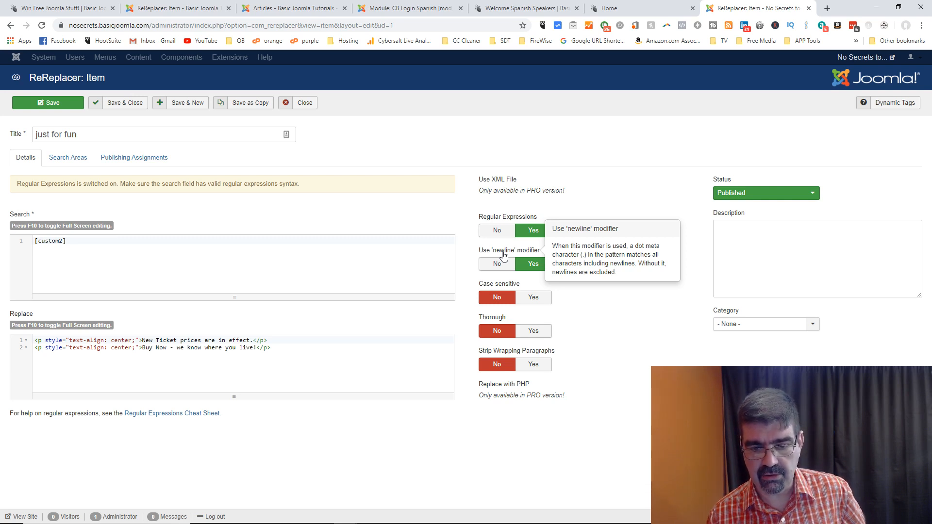
click(528, 304)
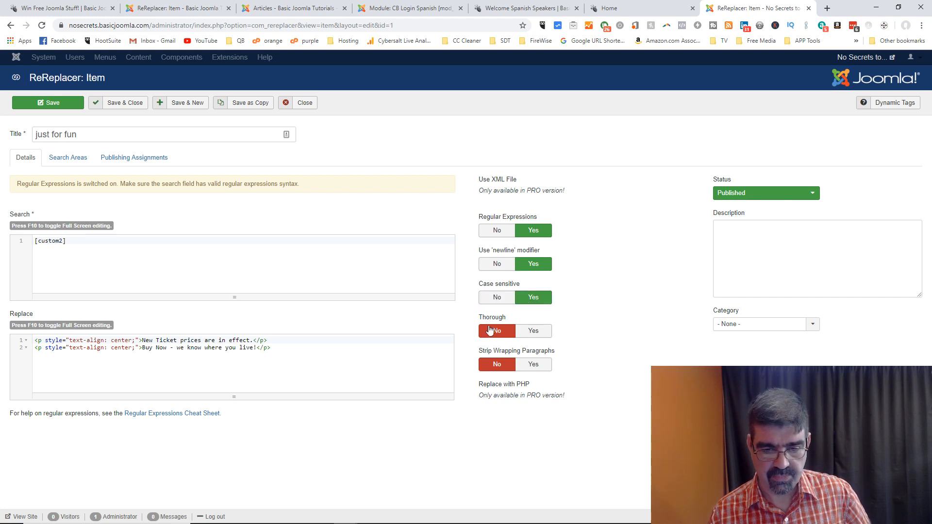
mouse_move(488, 322)
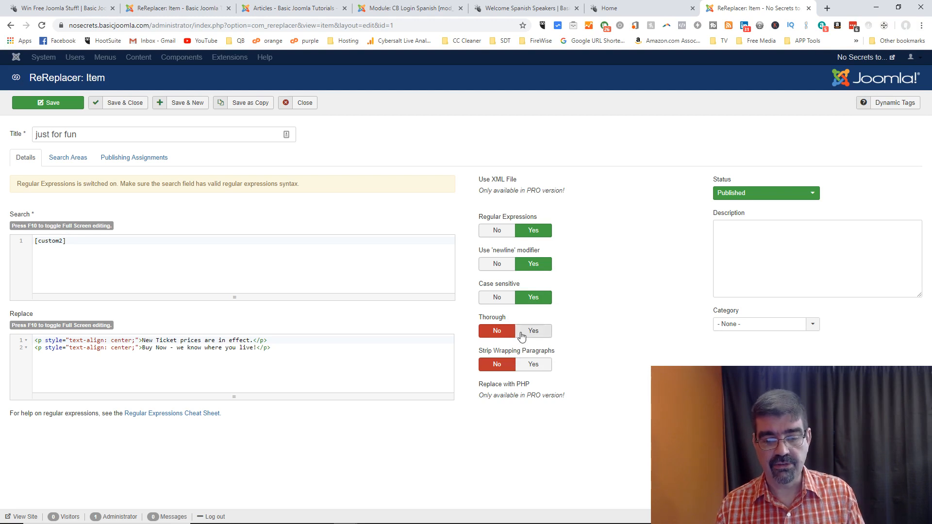
mouse_move(506, 355)
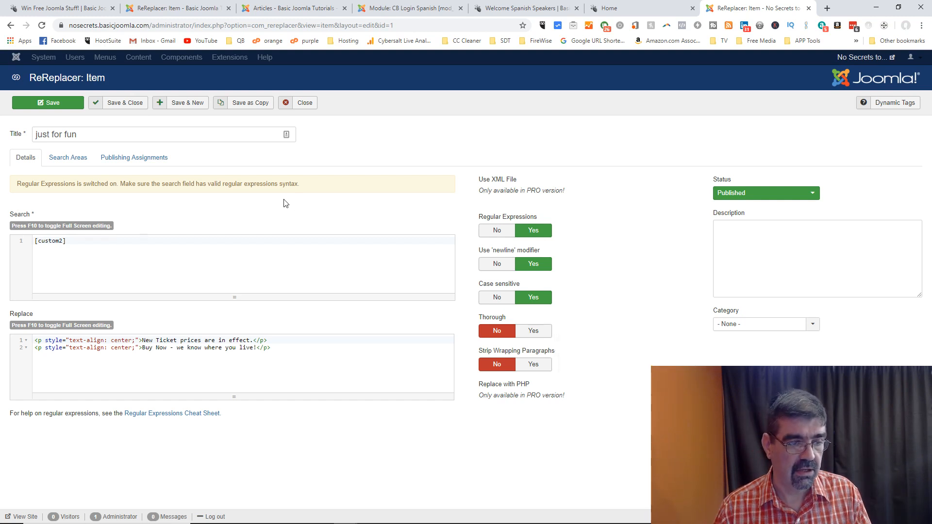
click(78, 161)
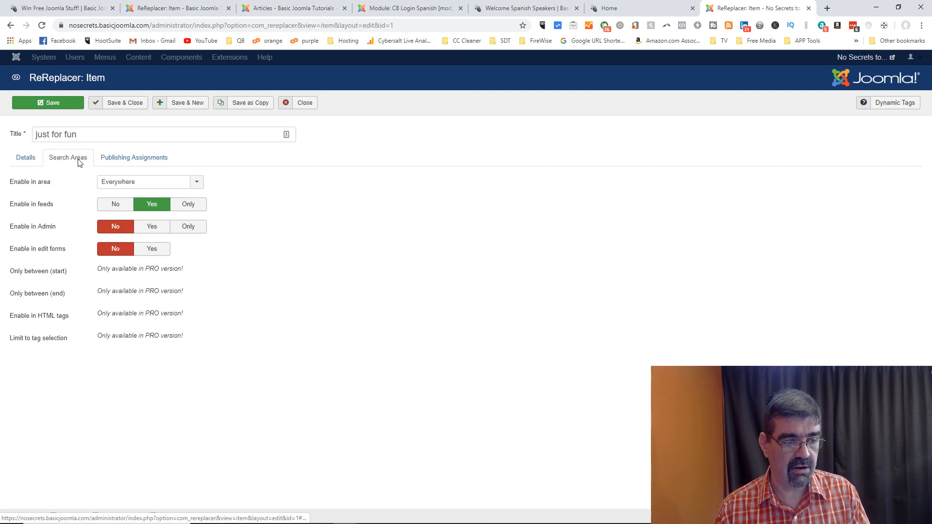
Step: Limit the search area to articles and categories, then change it to the page body
click(200, 182)
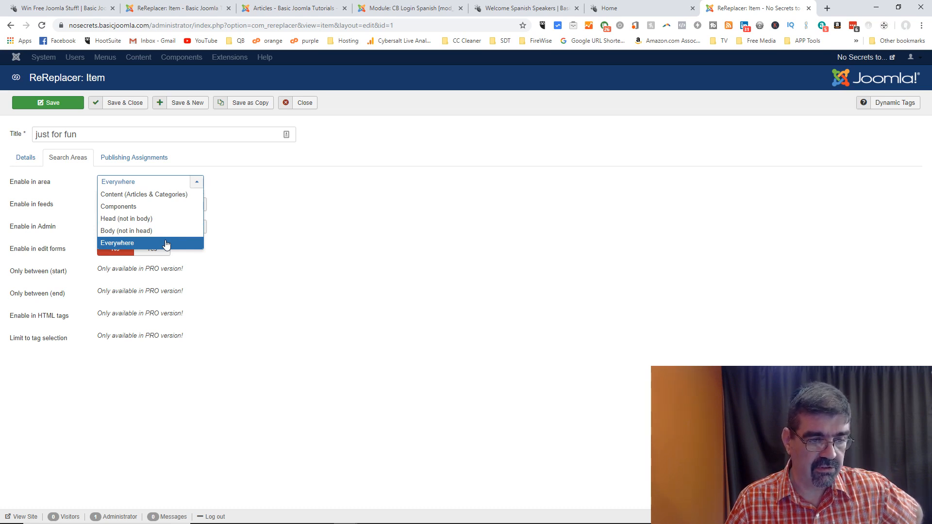
click(161, 197)
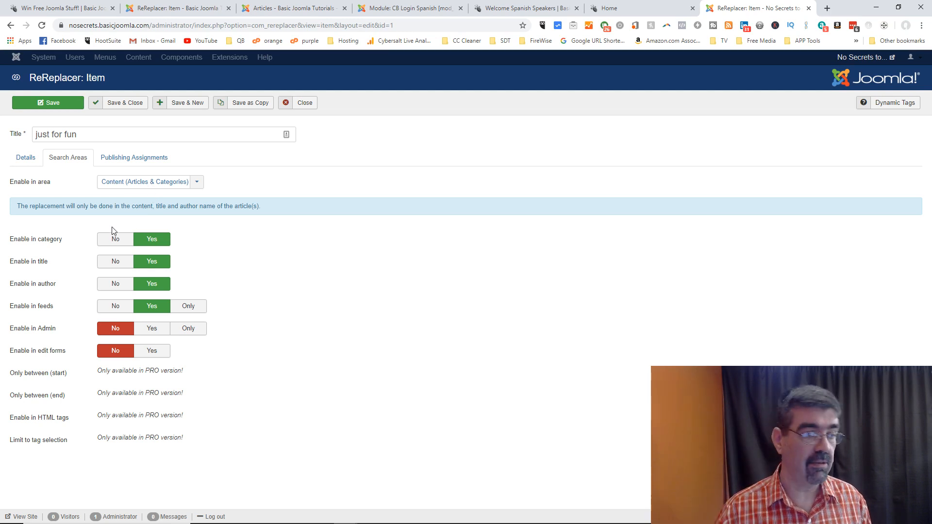
click(196, 183)
click(149, 232)
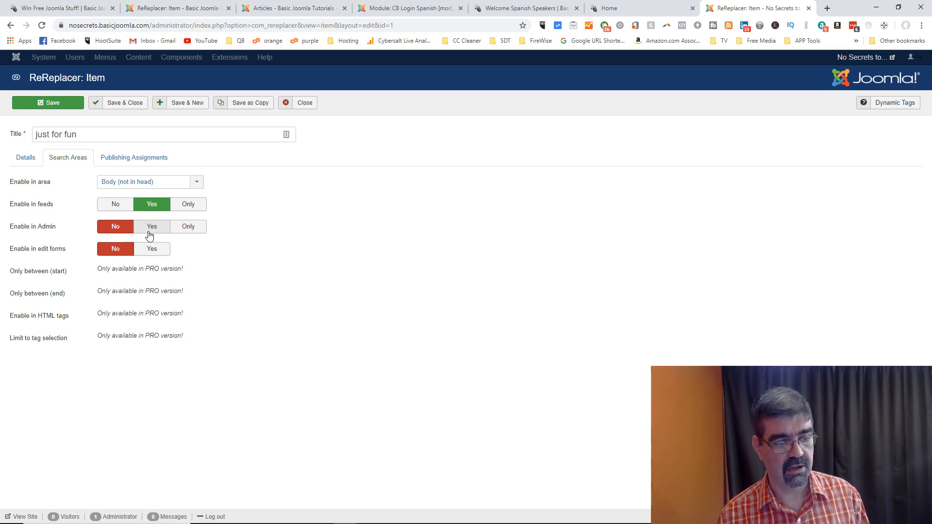
Step: Review the Publishing Assignments, Search Areas and Details tabs, then close 'just for fun'
mouse_move(39, 232)
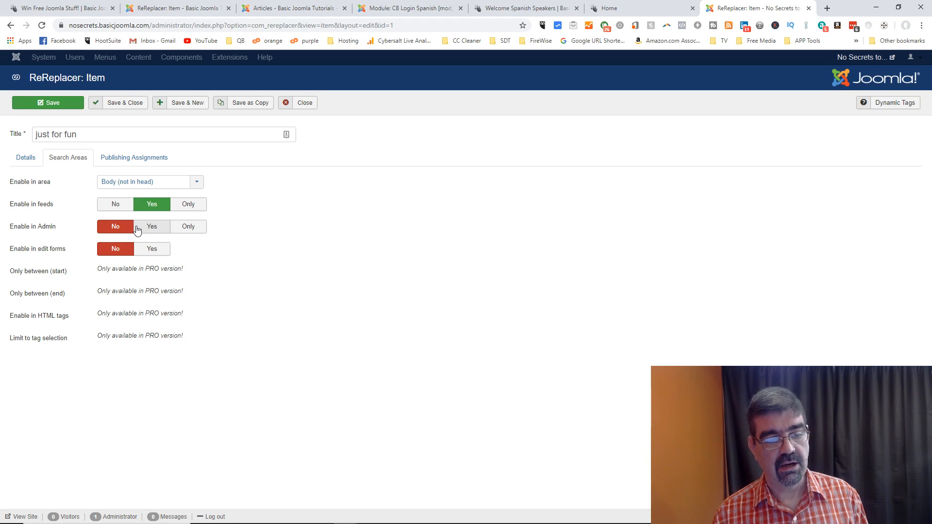
mouse_move(40, 254)
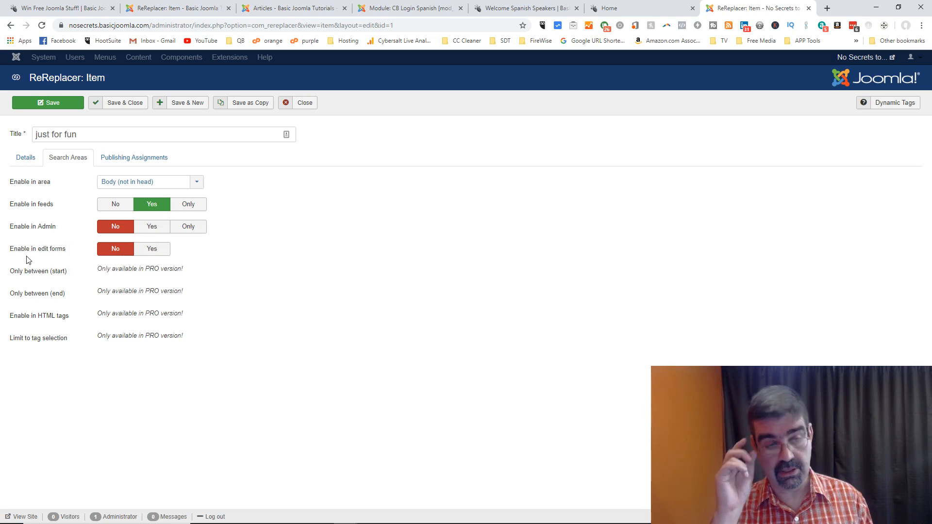
click(113, 162)
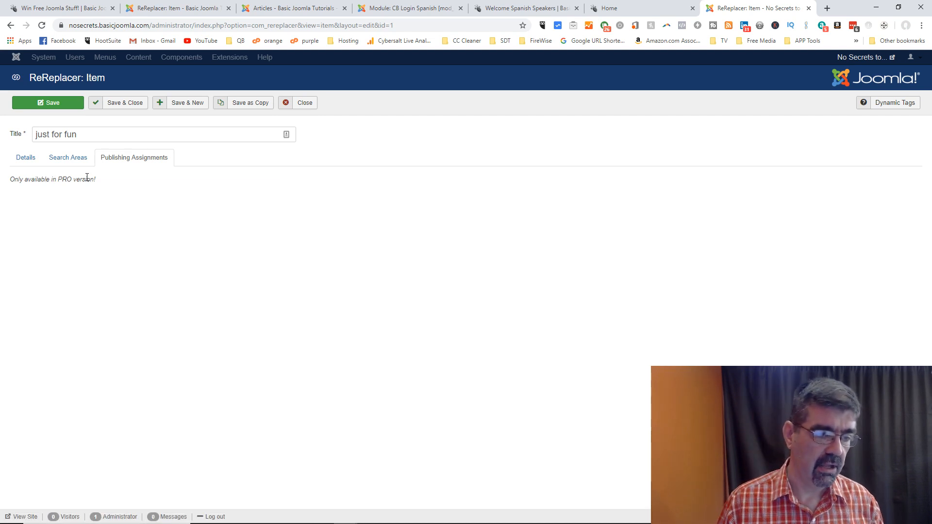
click(71, 160)
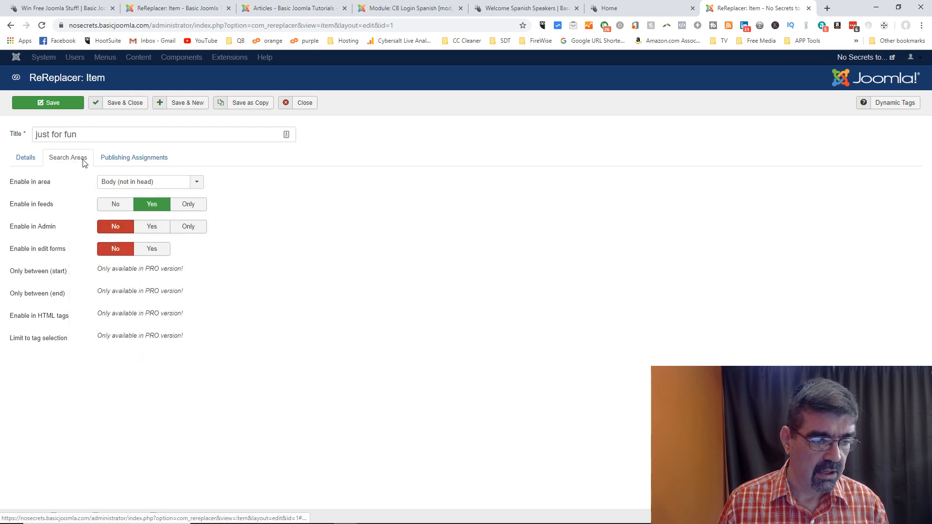
mouse_move(35, 343)
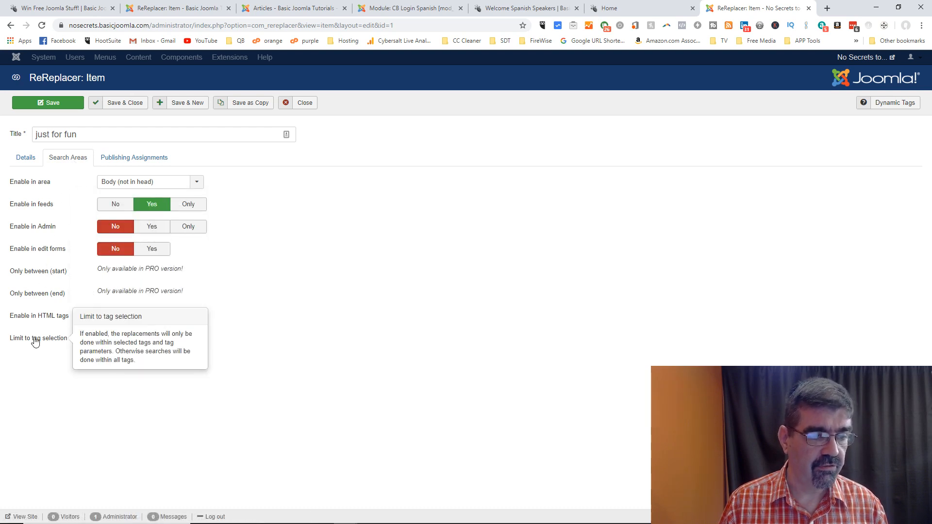
click(23, 159)
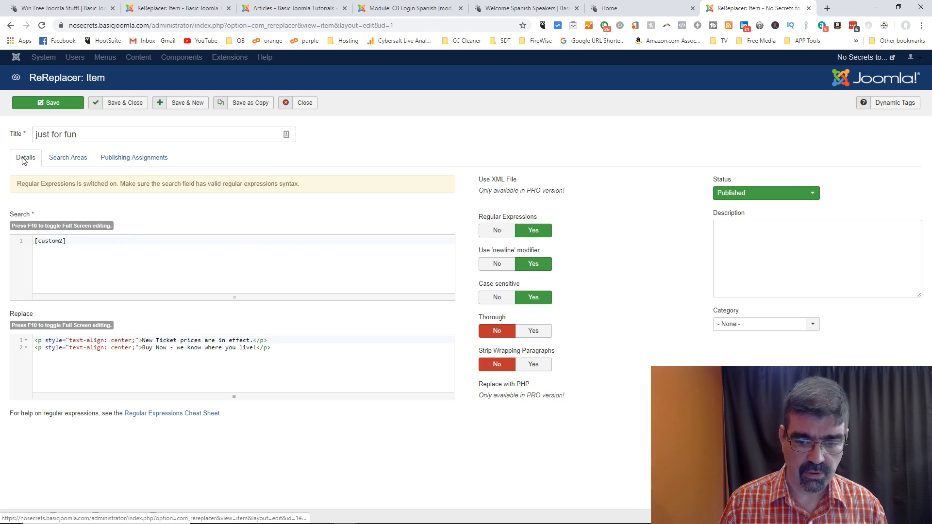
click(305, 102)
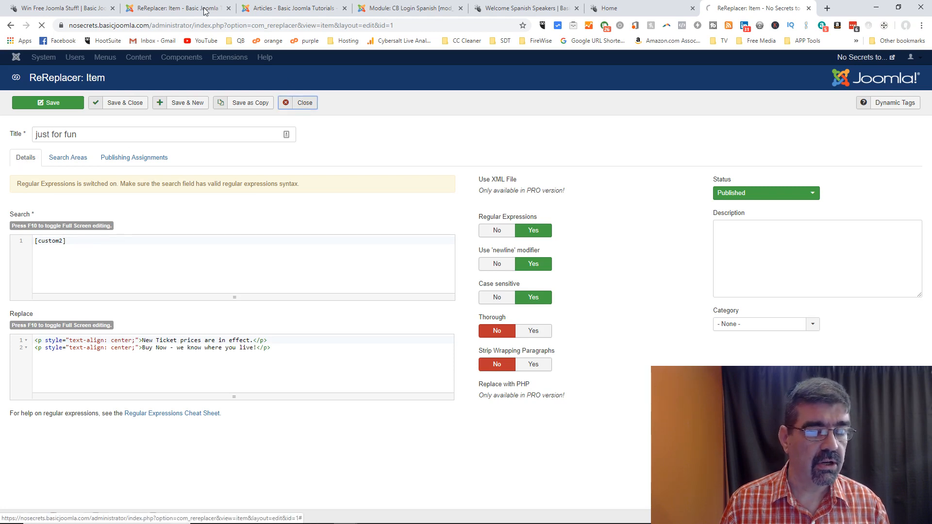
Step: Show the Footer Disclaimer ES item's Search Areas and start filling in Only between (start)
click(204, 9)
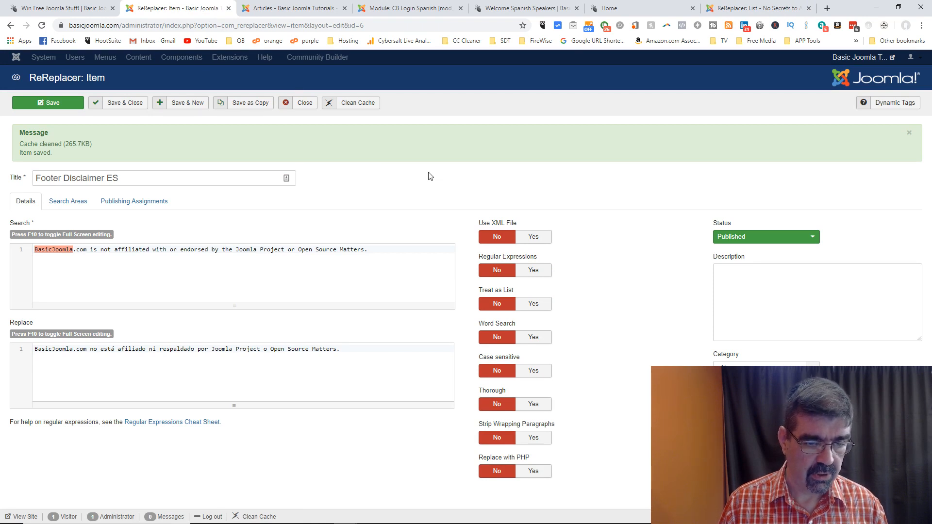
click(81, 203)
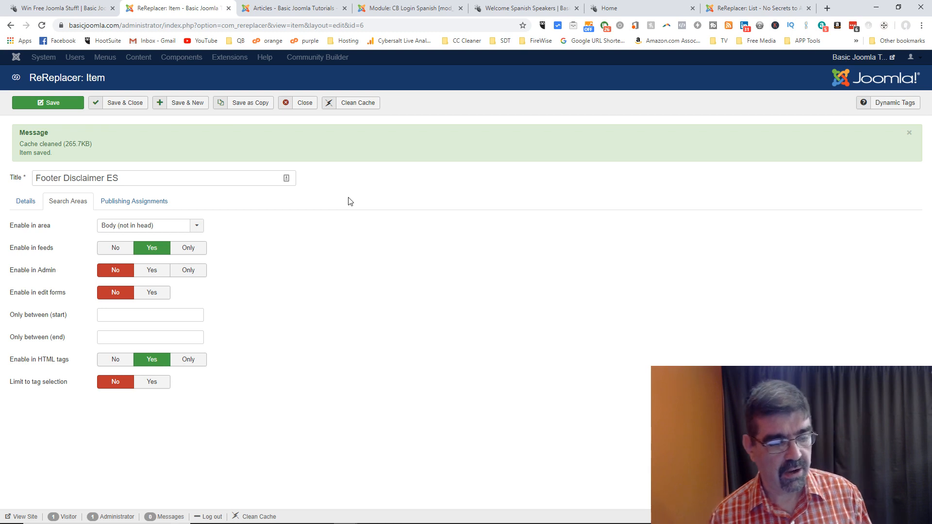
mouse_move(50, 318)
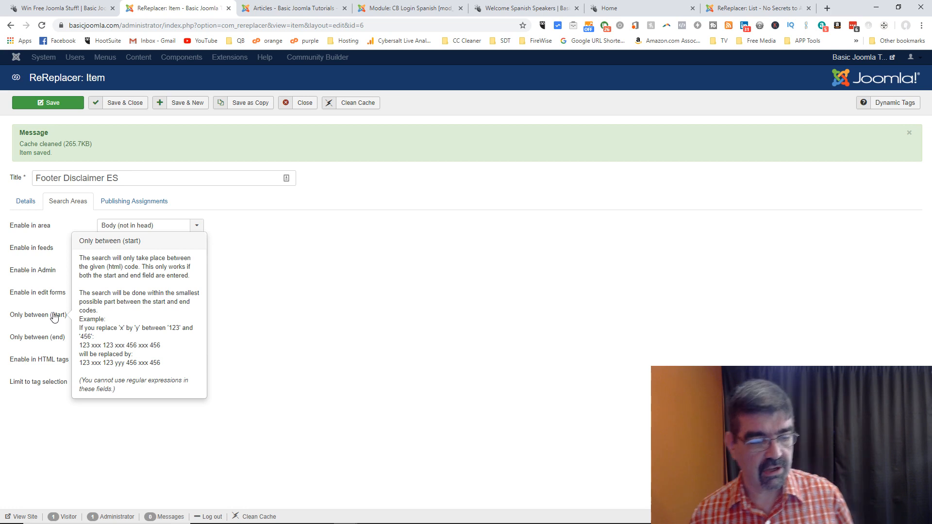
click(121, 316)
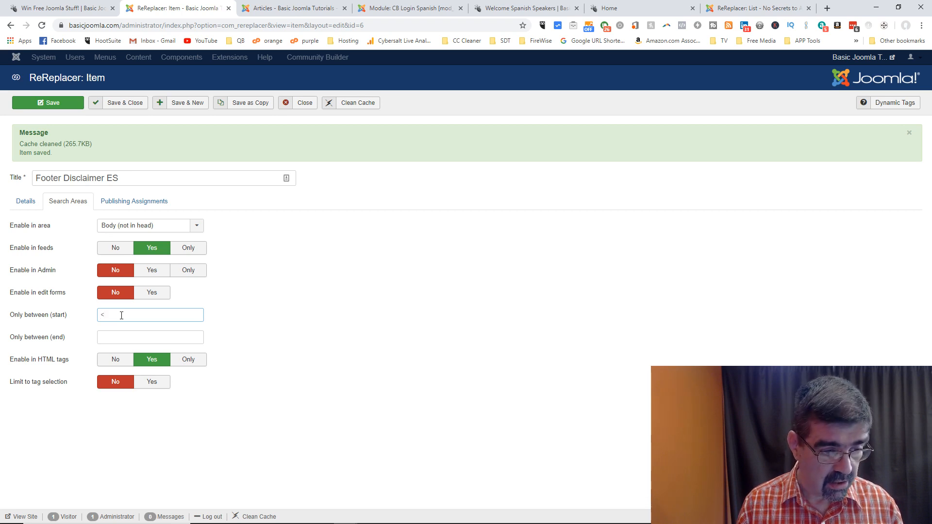
Step: Enter <h1> as the Only between start marker and </h1> as the end marker
text(h1>)
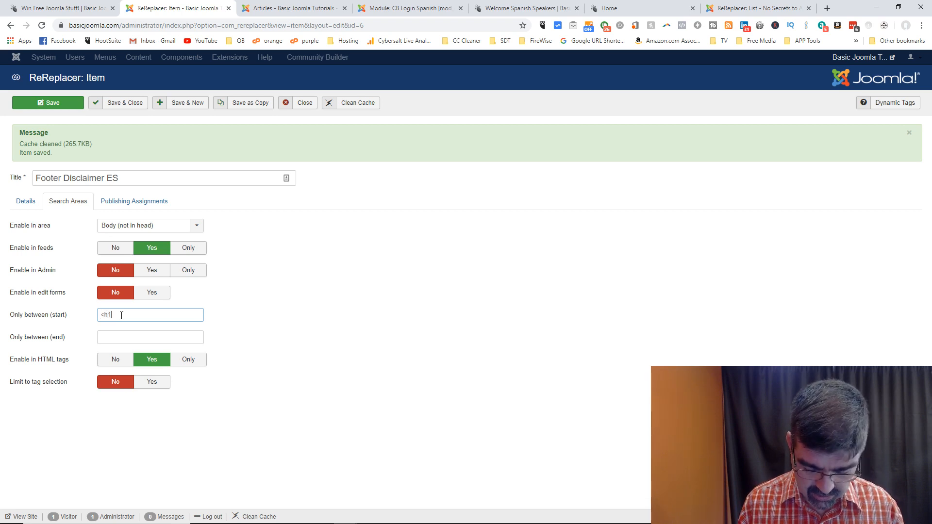
click(124, 340)
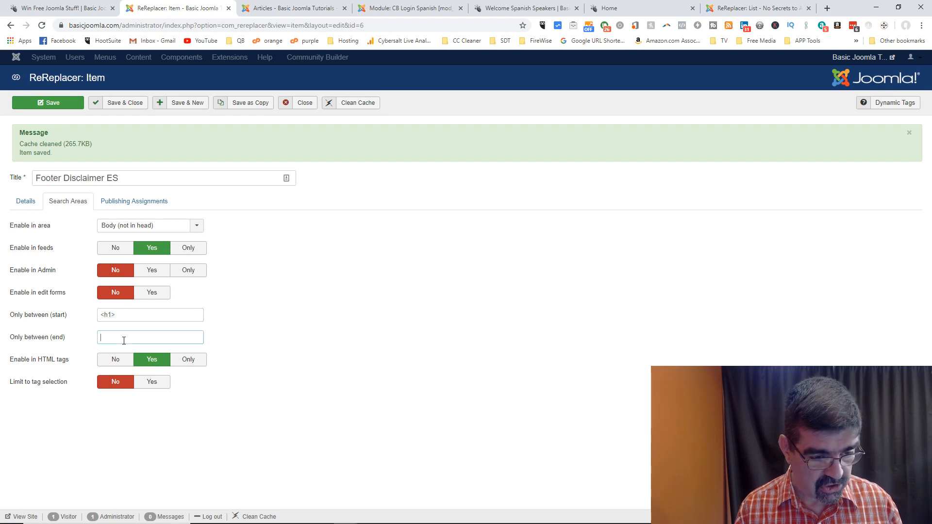
text(</h1)
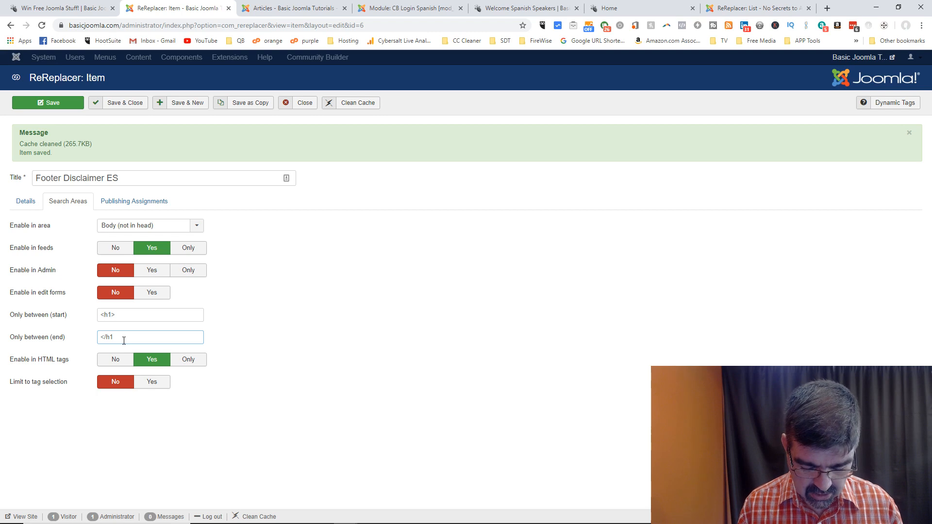
text(>)
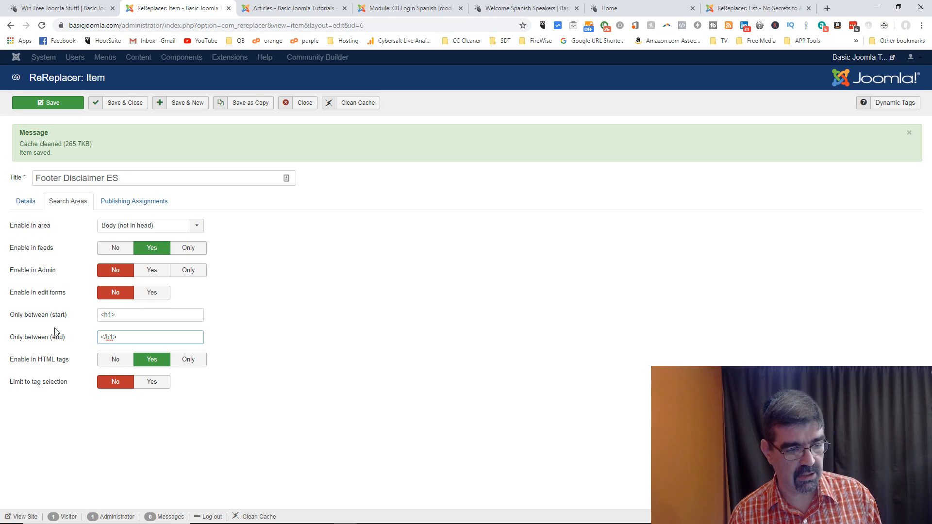
mouse_move(25, 364)
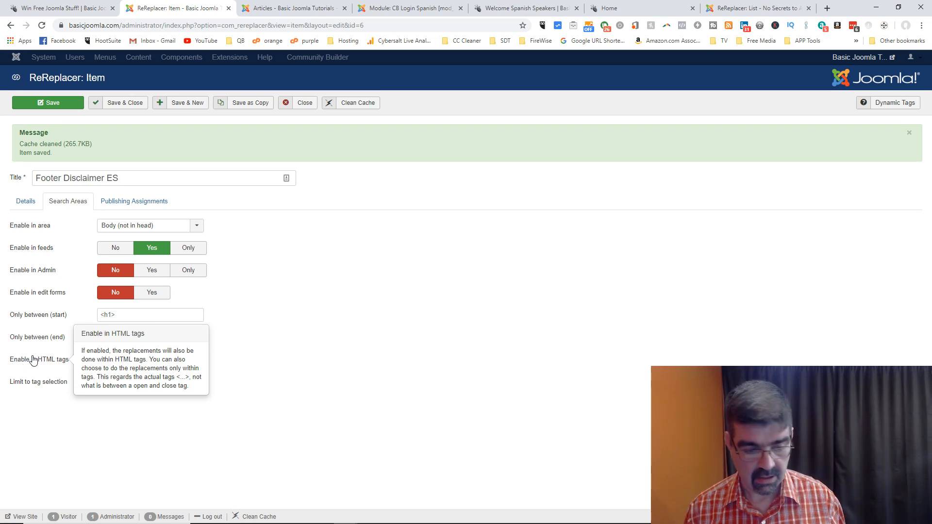
mouse_move(163, 522)
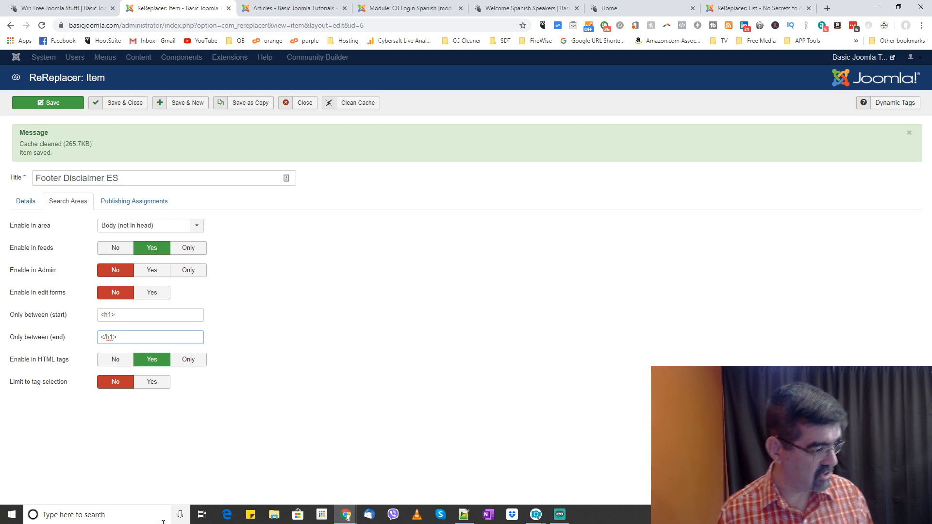
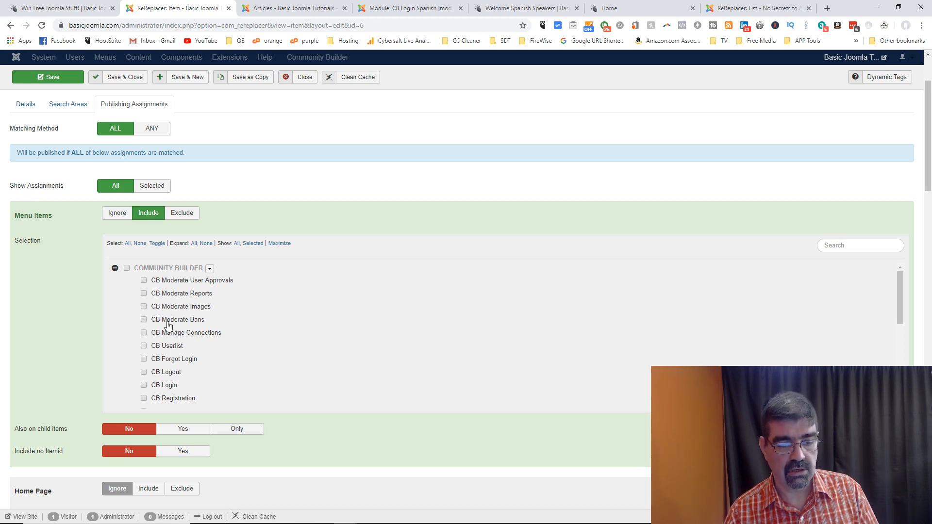
Step: Set Menu Items to Ignore, and try Include on Languages before resetting it to Ignore
click(122, 220)
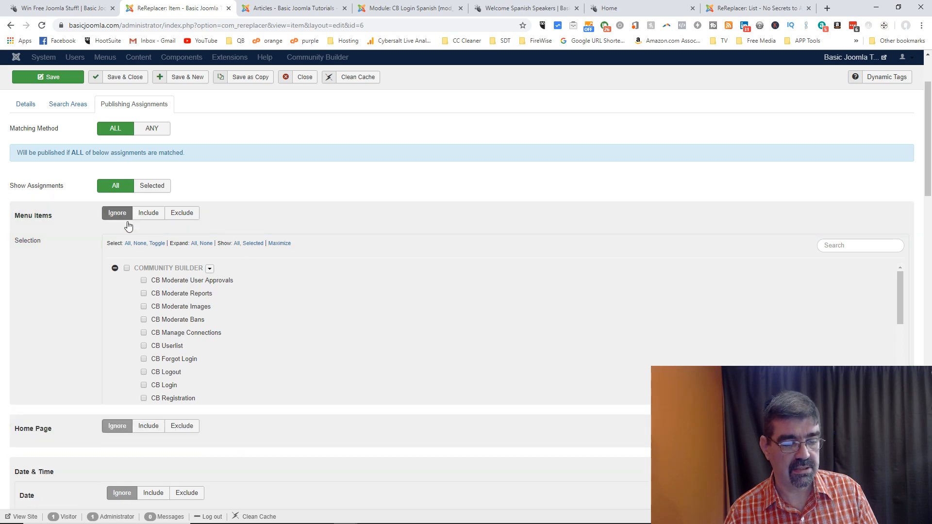
scroll(250, 242, down, 1)
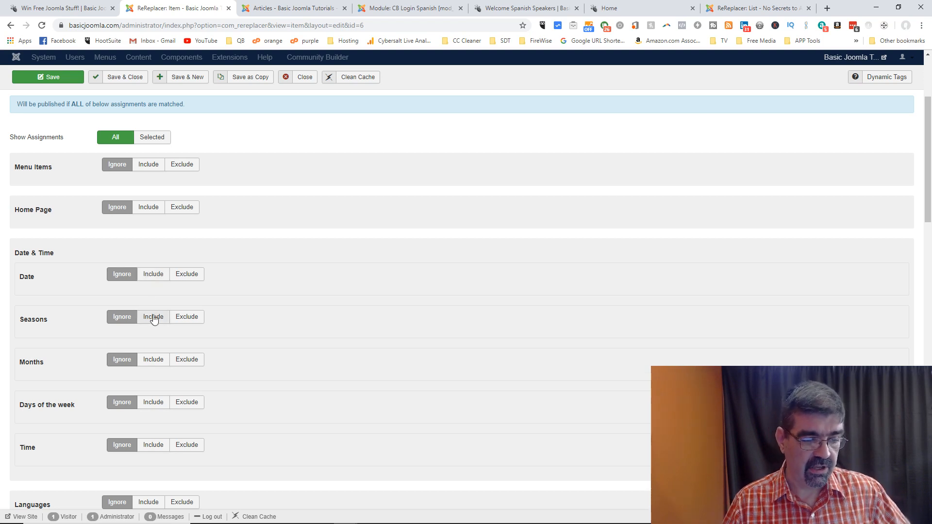
scroll(249, 343, down, 5)
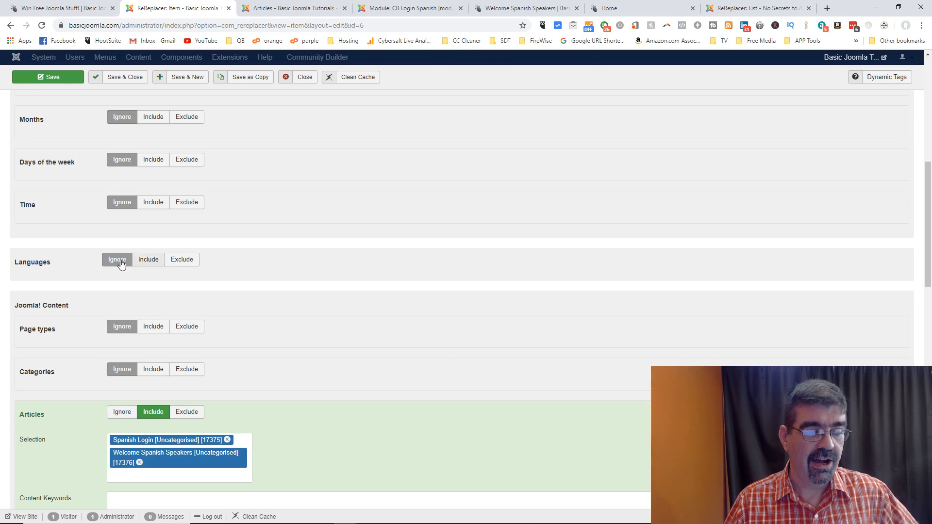
click(155, 261)
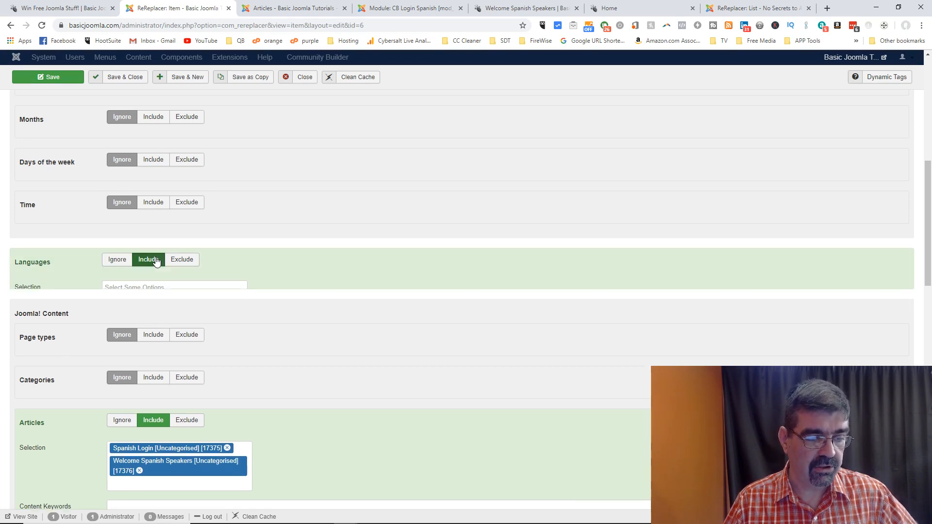
click(165, 289)
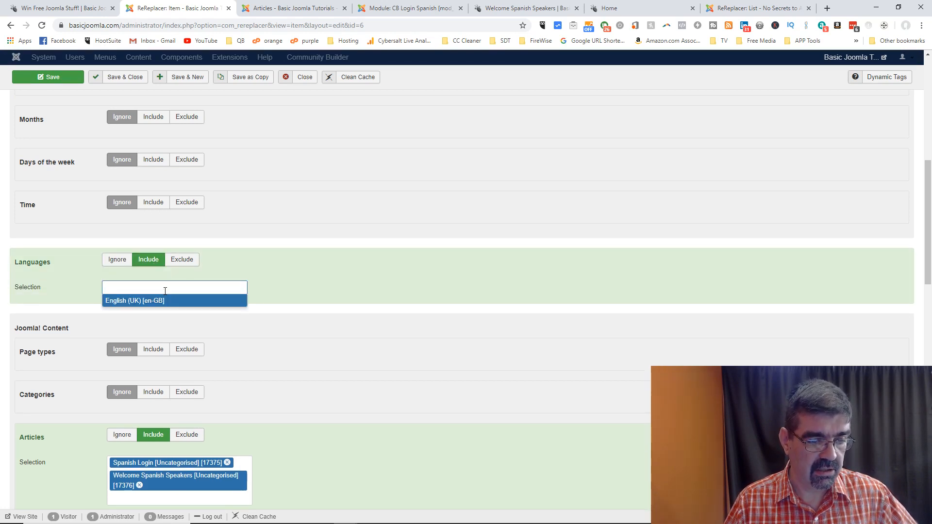
click(231, 269)
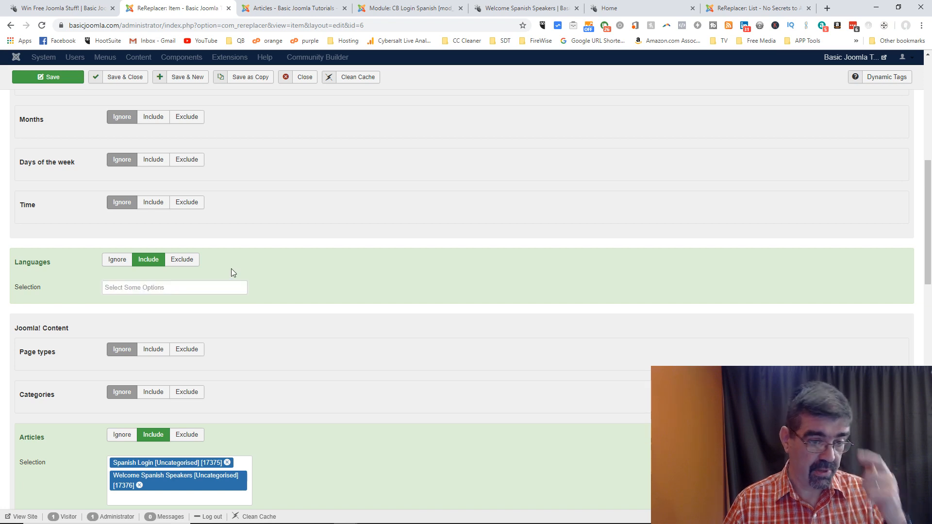
click(119, 267)
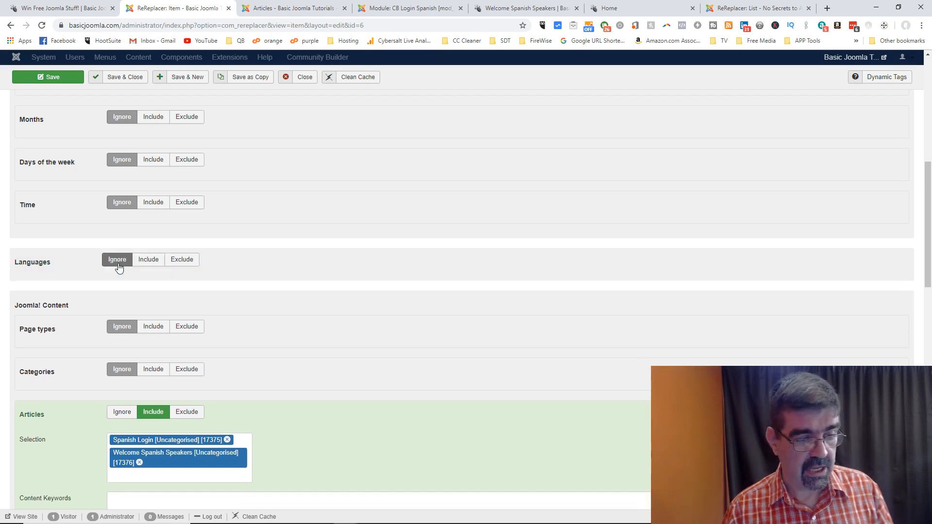
scroll(279, 270, down, 2)
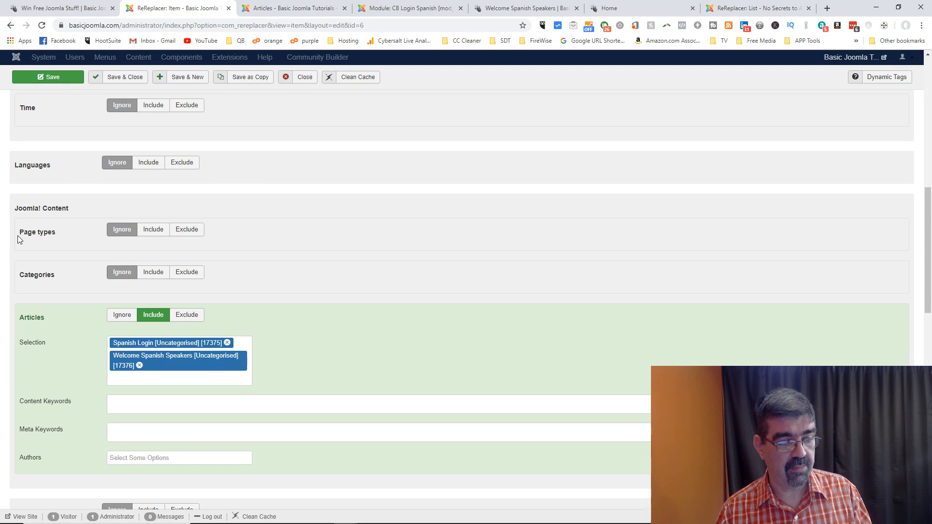
Step: Try Include on Page types, reset it to Ignore, and check the Authors list without choosing
click(166, 233)
click(170, 257)
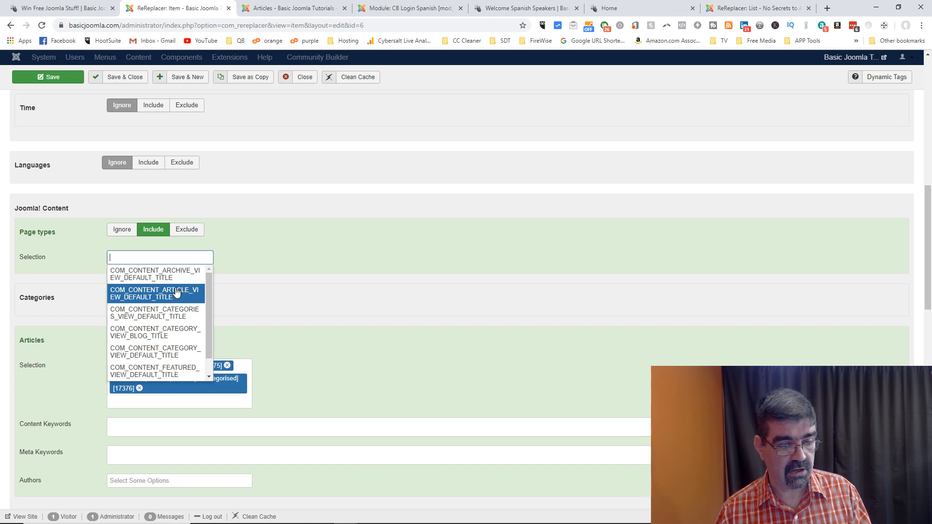
scroll(169, 311, down, 1)
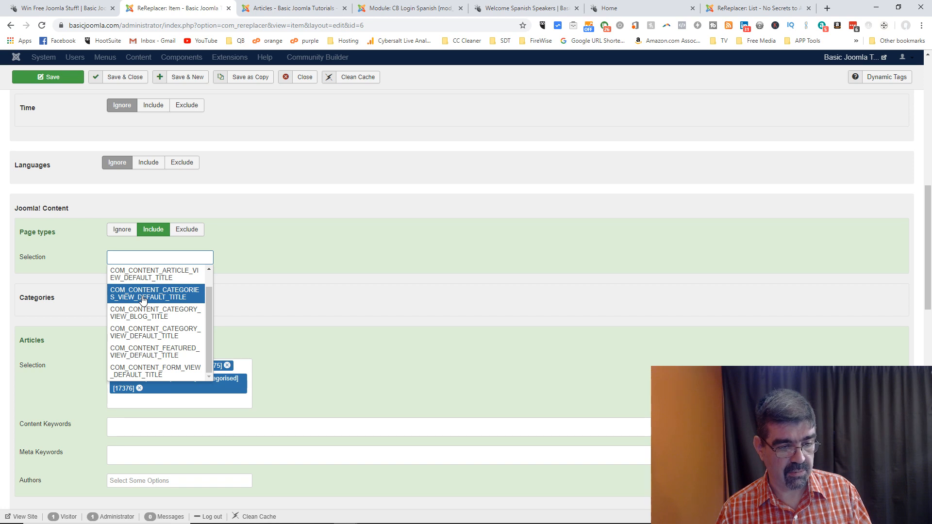
click(267, 241)
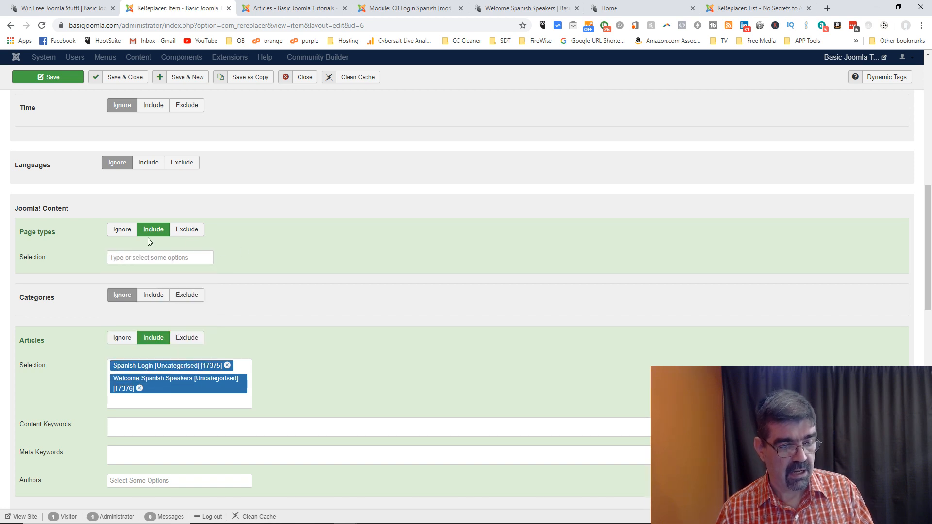
click(125, 237)
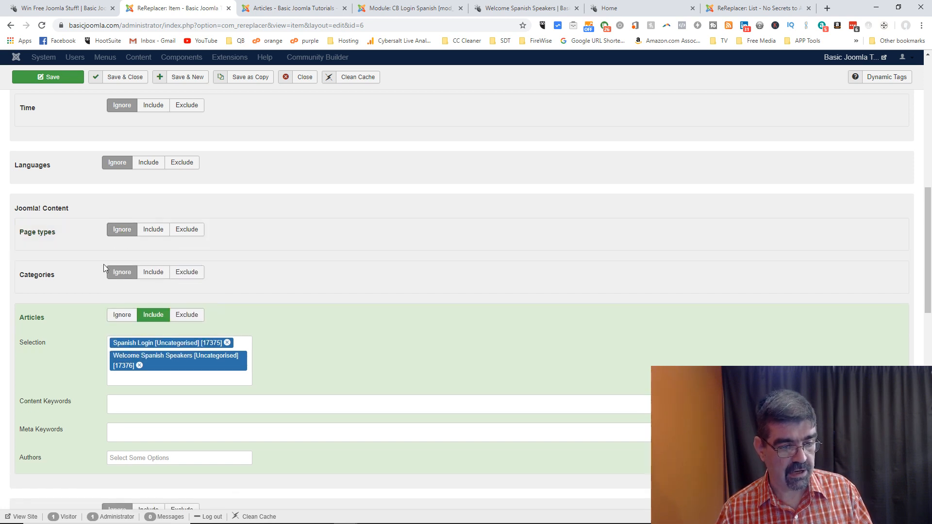
scroll(66, 304, down, 4)
scroll(52, 192, up, 1)
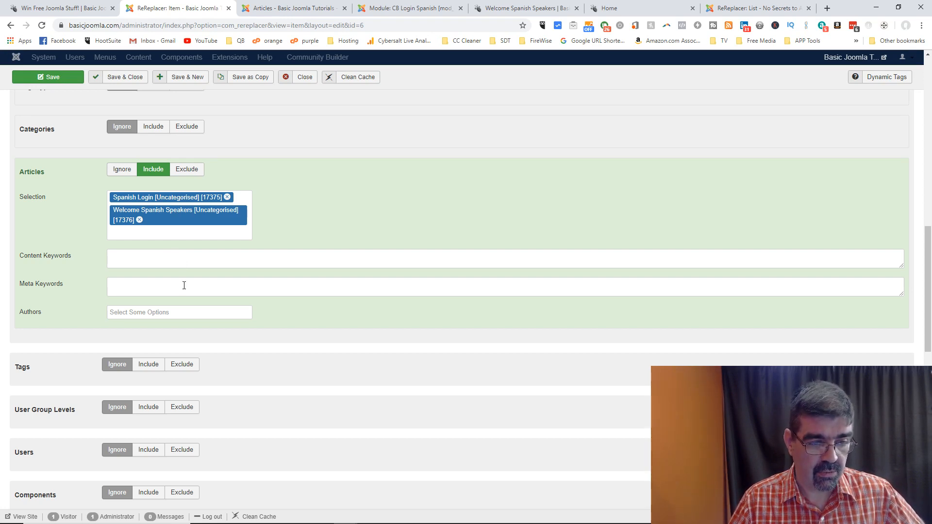
click(192, 311)
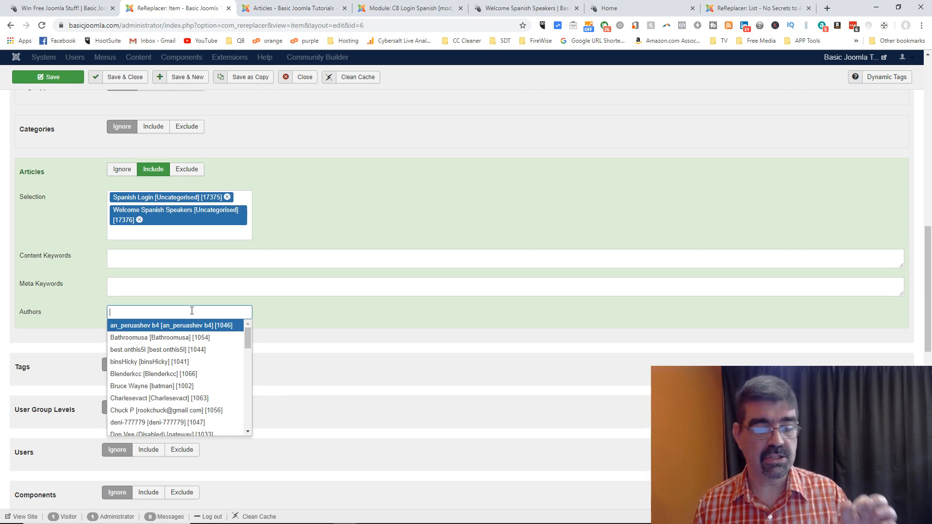
click(351, 317)
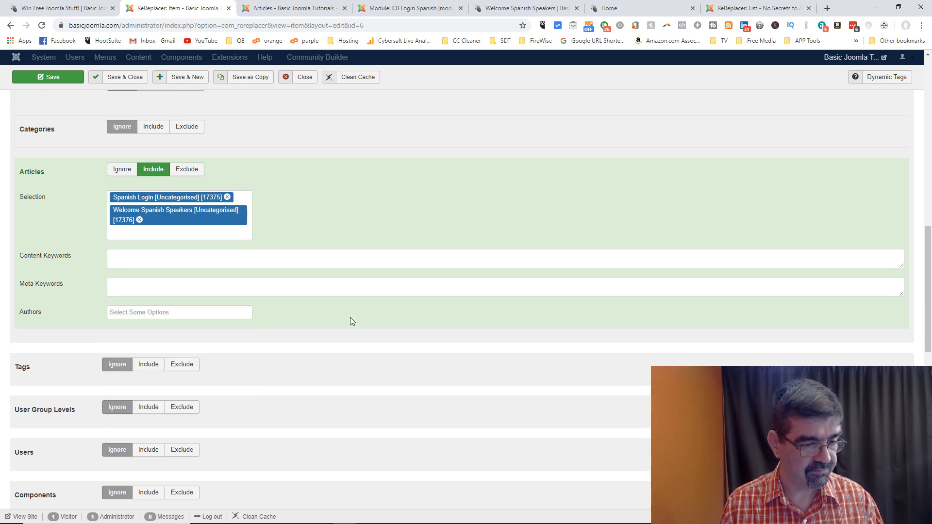
Step: Switch URL to Include and back to Ignore, then review the Geolocating, Custom PHP and Else settings
scroll(334, 307, down, 2)
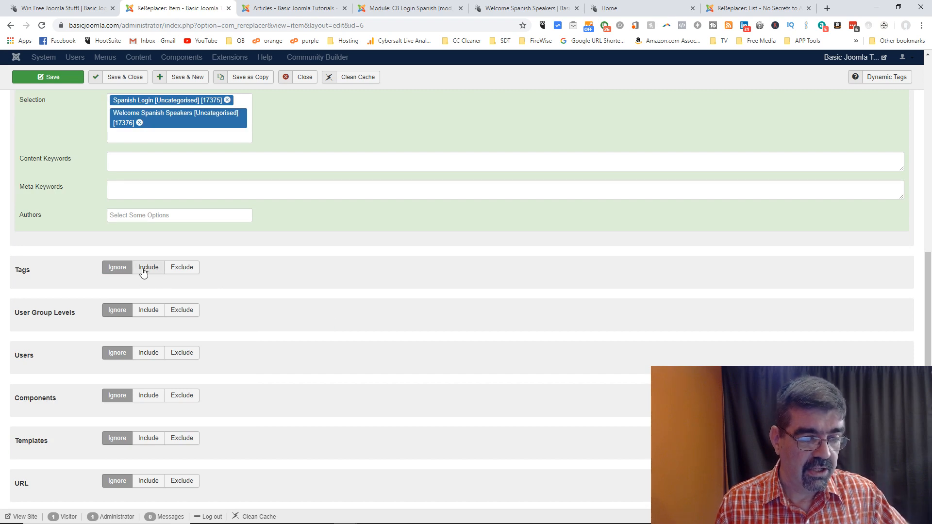
scroll(246, 278, down, 1)
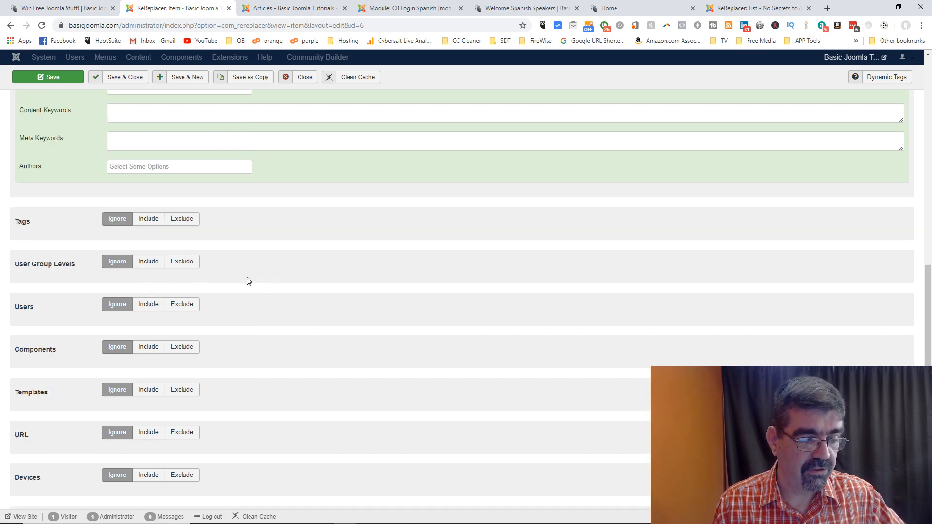
scroll(137, 348, down, 1)
scroll(150, 326, down, 2)
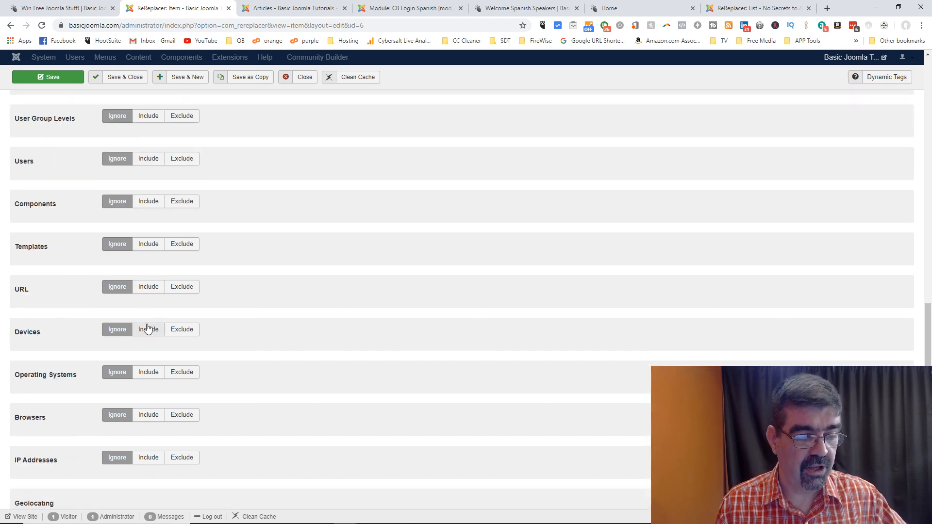
click(147, 287)
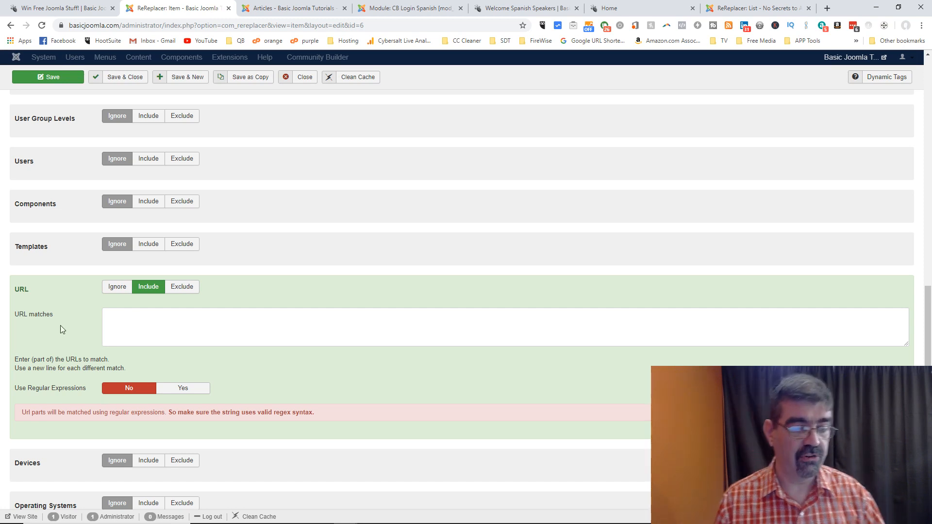
click(106, 290)
scroll(322, 304, down, 2)
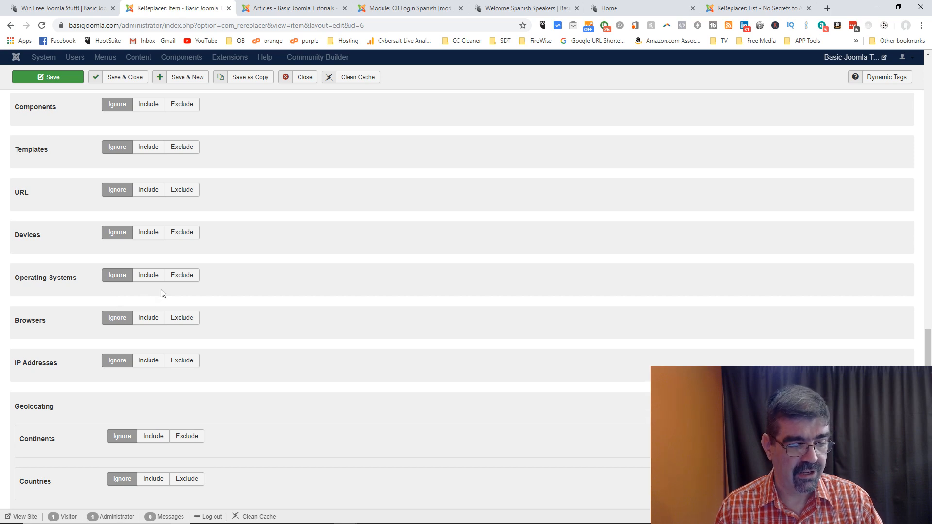
scroll(179, 304, down, 2)
scroll(130, 272, down, 2)
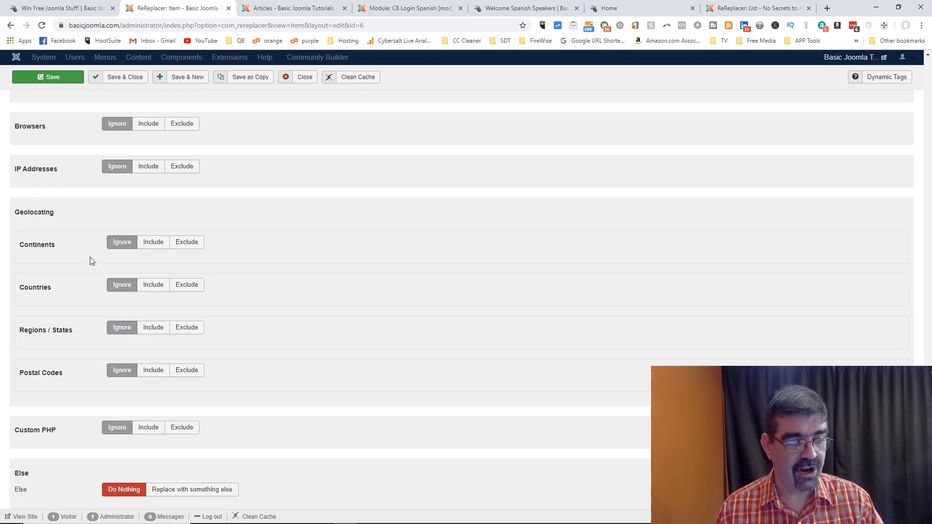
scroll(149, 370, down, 1)
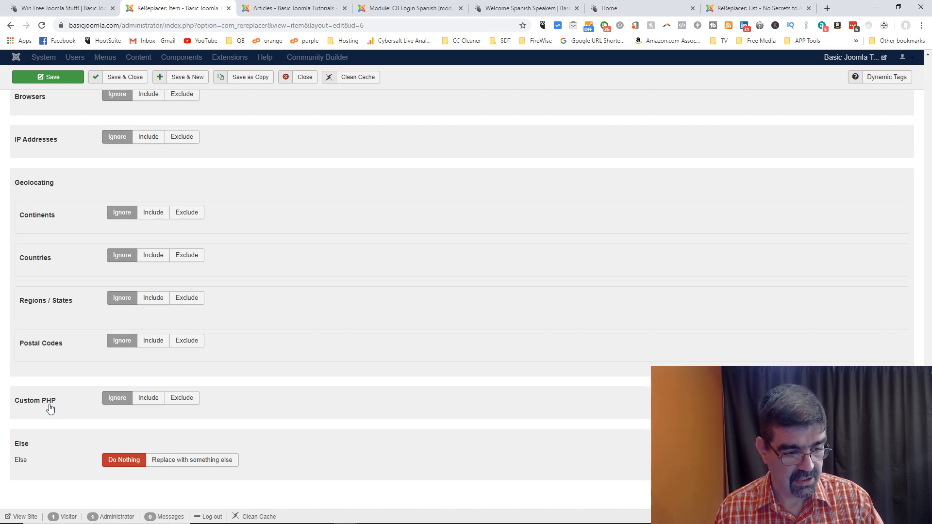
mouse_move(24, 465)
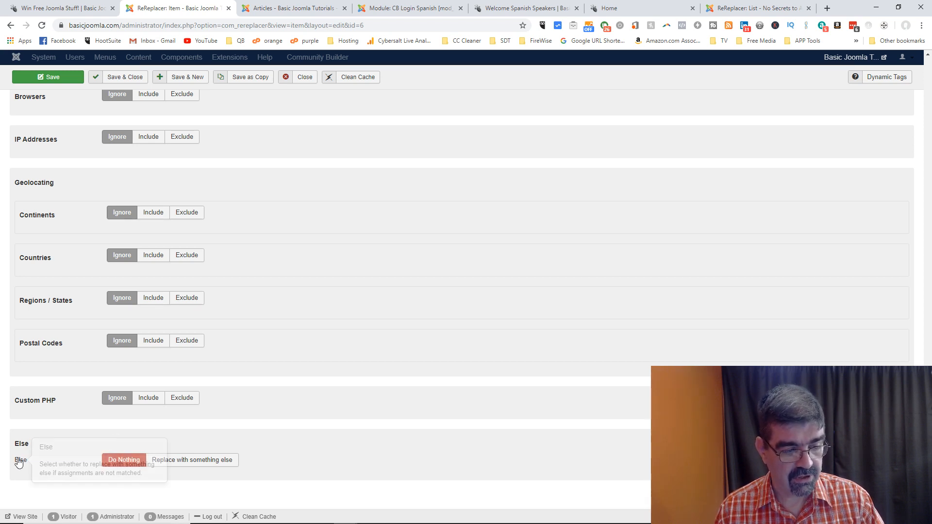
scroll(286, 314, up, 20)
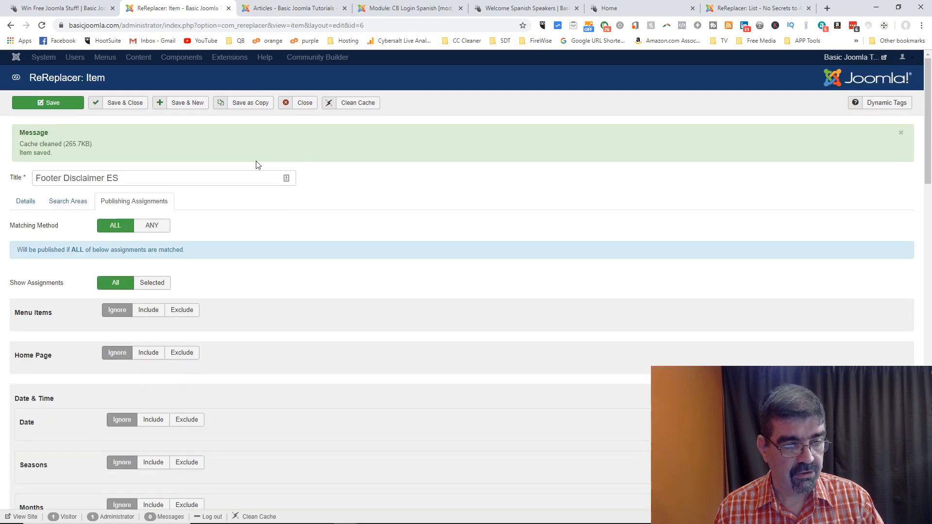
Step: Check the item's search and replace text, then go back to its publishing assignments
click(22, 204)
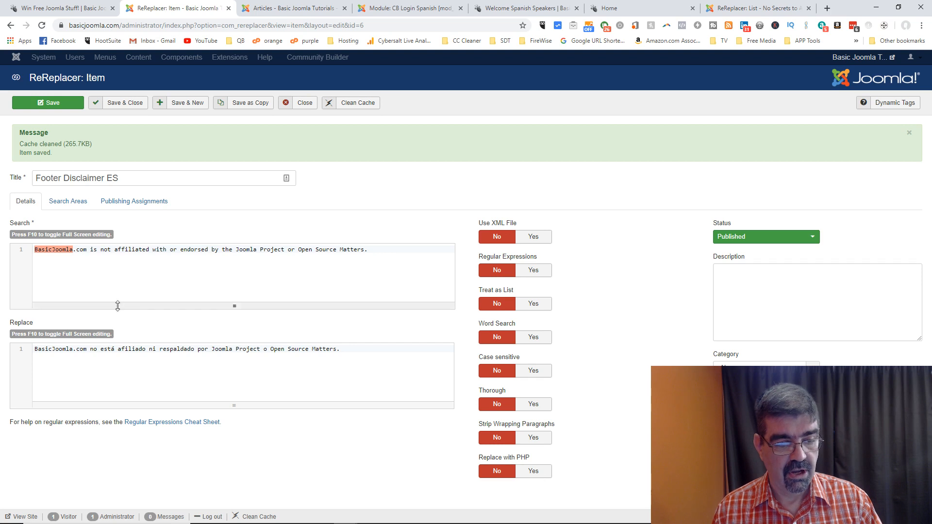
click(132, 206)
scroll(343, 292, down, 8)
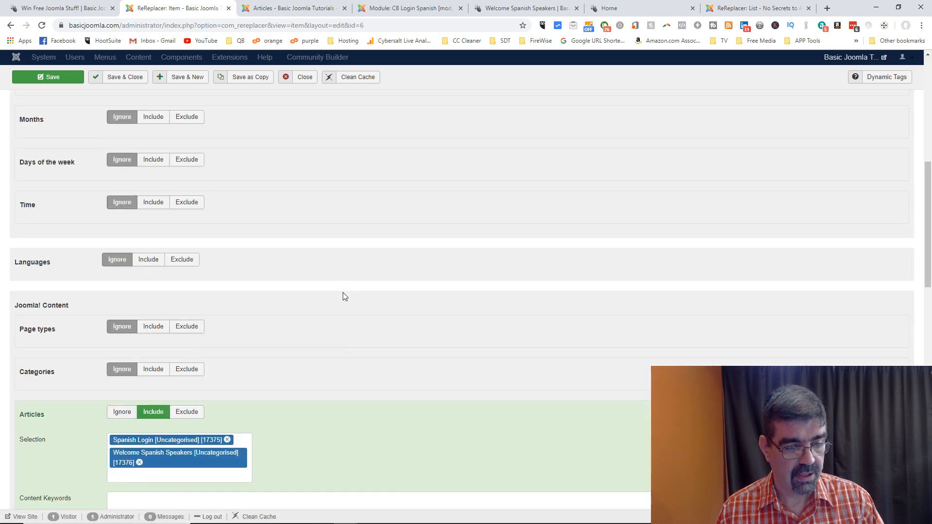
scroll(214, 250, down, 2)
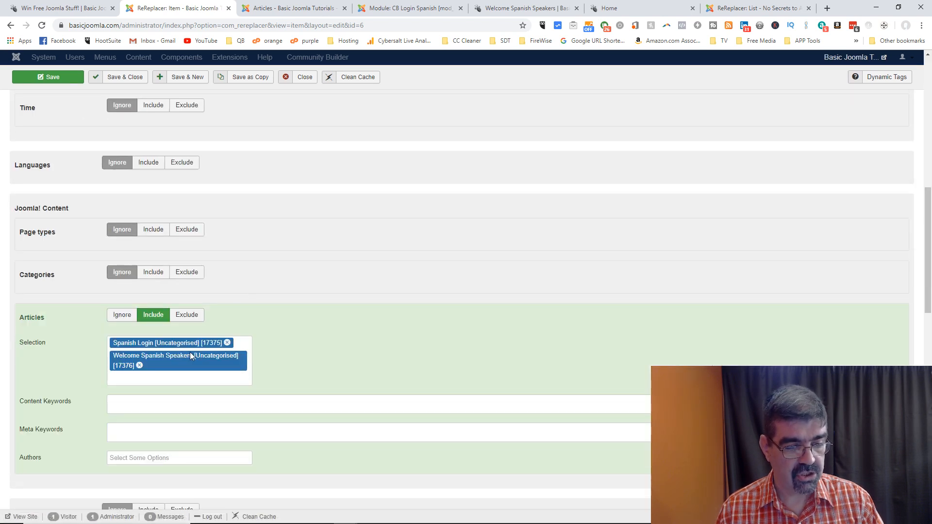
scroll(153, 343, down, 12)
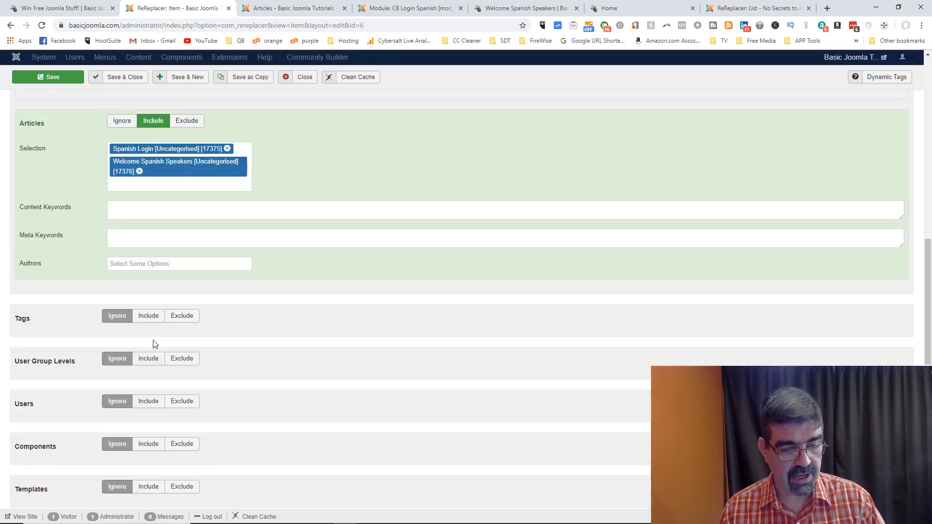
scroll(150, 336, down, 4)
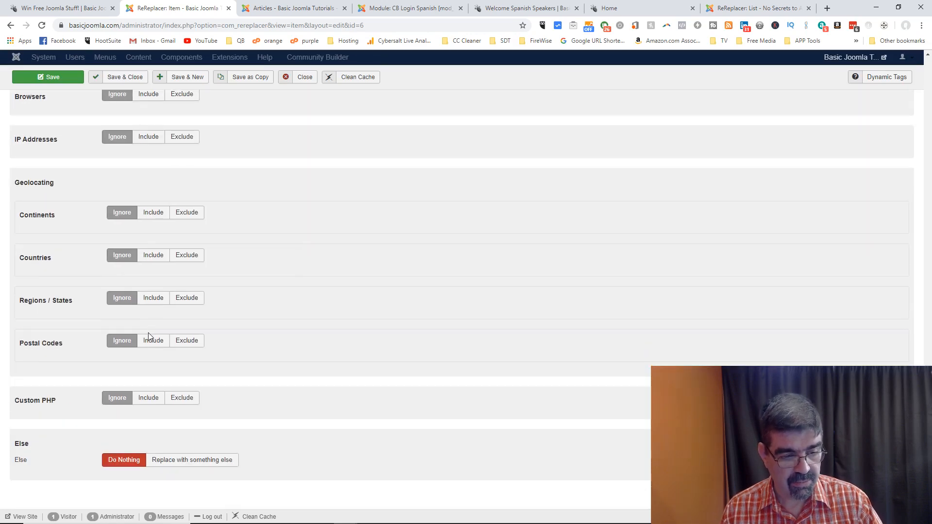
Step: Try alternative text for non-matching assignments, revert to doing nothing, and close the item
click(180, 464)
scroll(293, 383, down, 2)
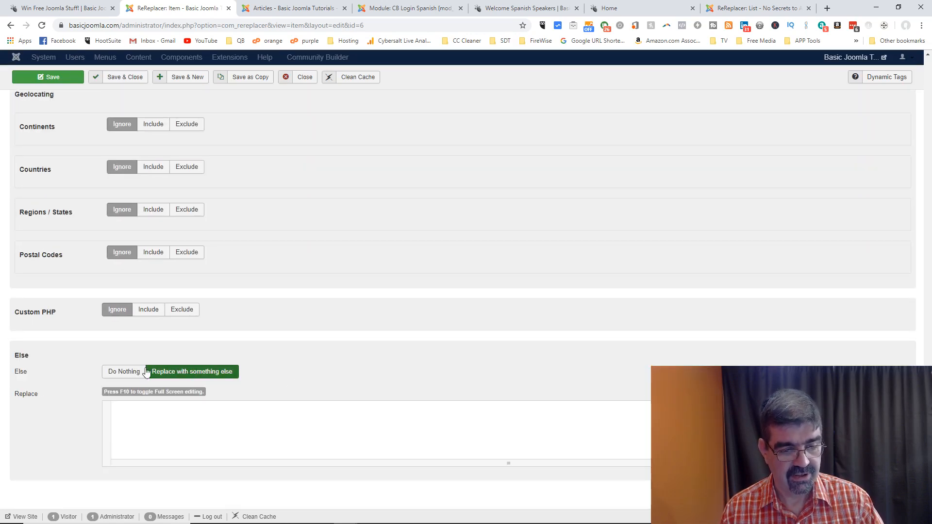
click(115, 375)
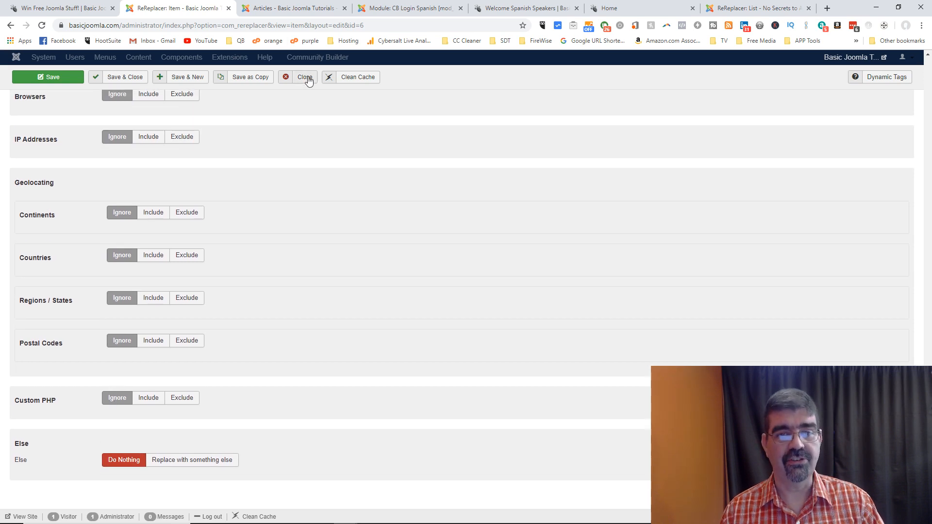
scroll(310, 128, up, 3)
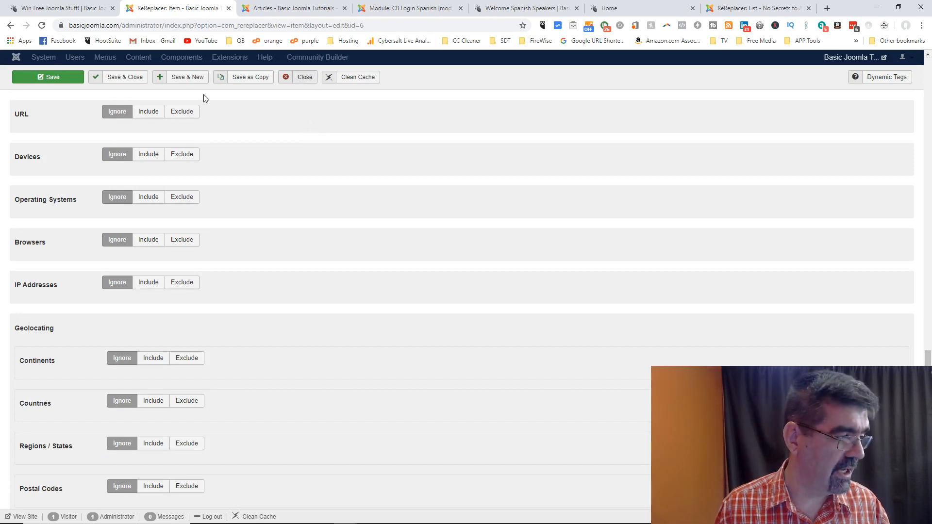
click(301, 77)
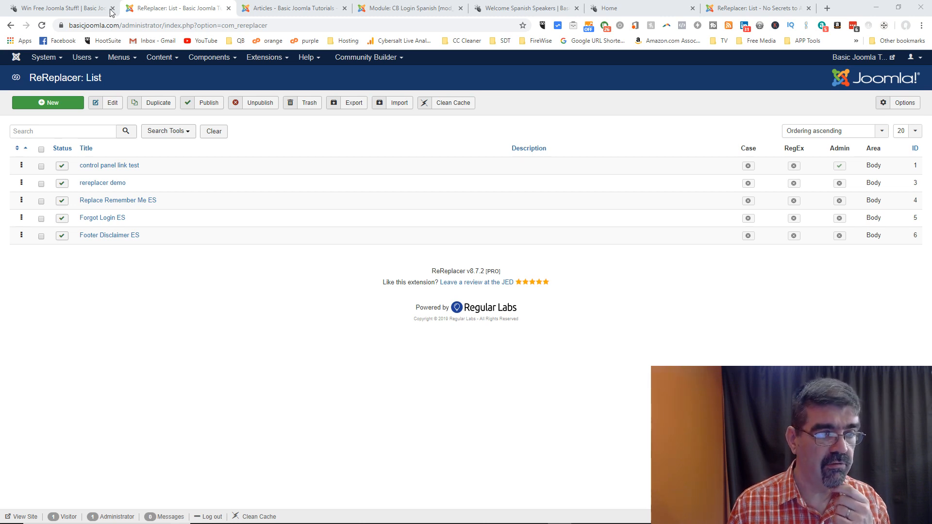
Step: Switch to the 'Win Free Joomla Stuff!' giveaways tab
click(83, 10)
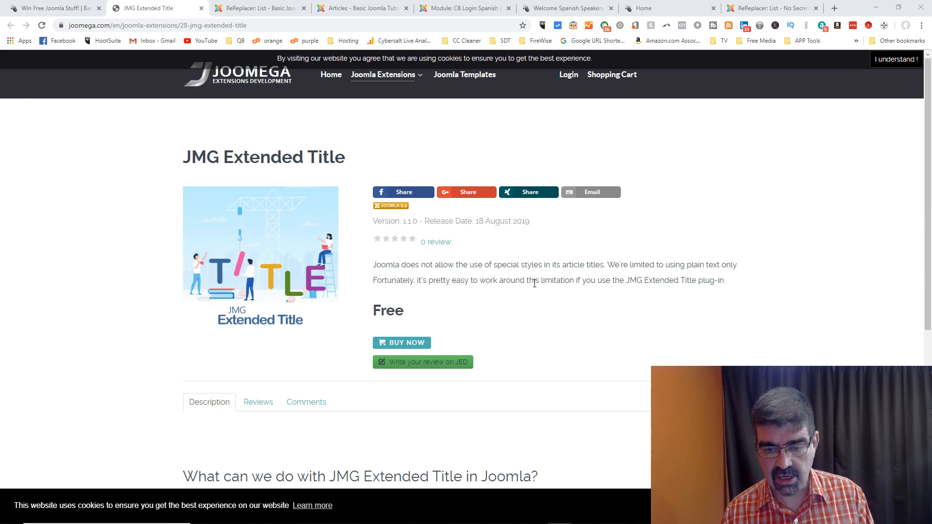
Step: Review the JMG Extended Title product page and copy its web address
scroll(534, 284, down, 3)
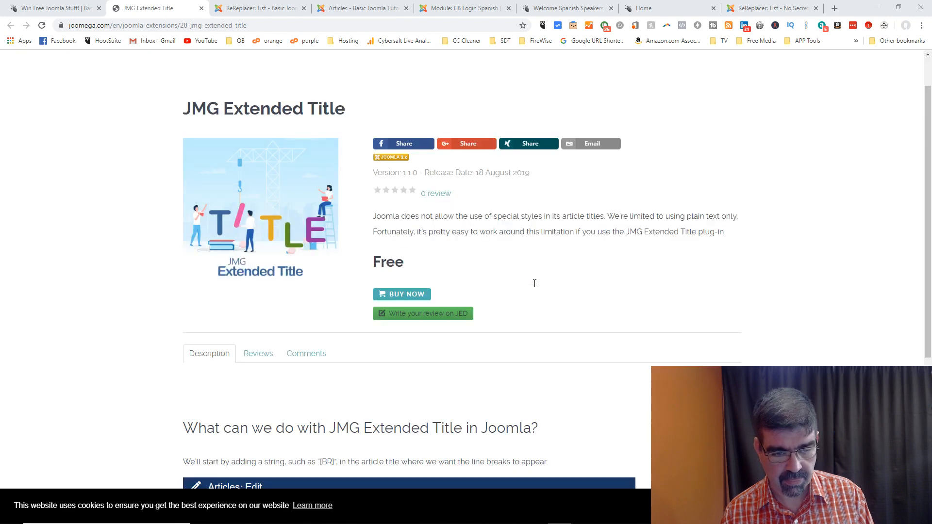
scroll(535, 283, down, 4)
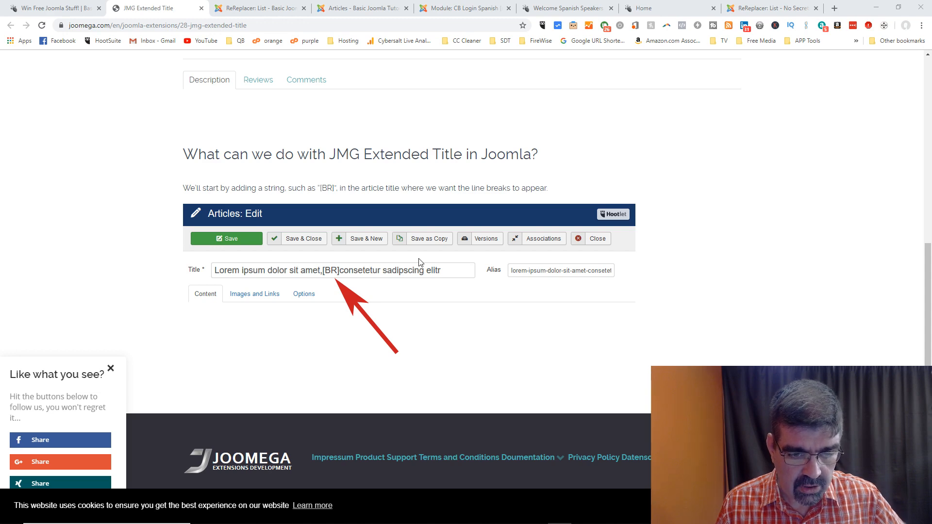
scroll(421, 263, up, 7)
scroll(421, 263, down, 6)
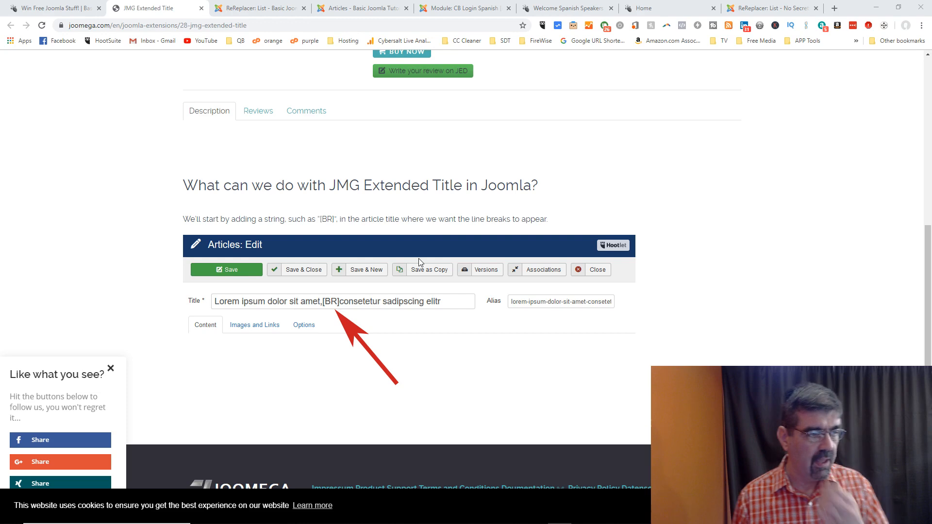
scroll(459, 191, up, 4)
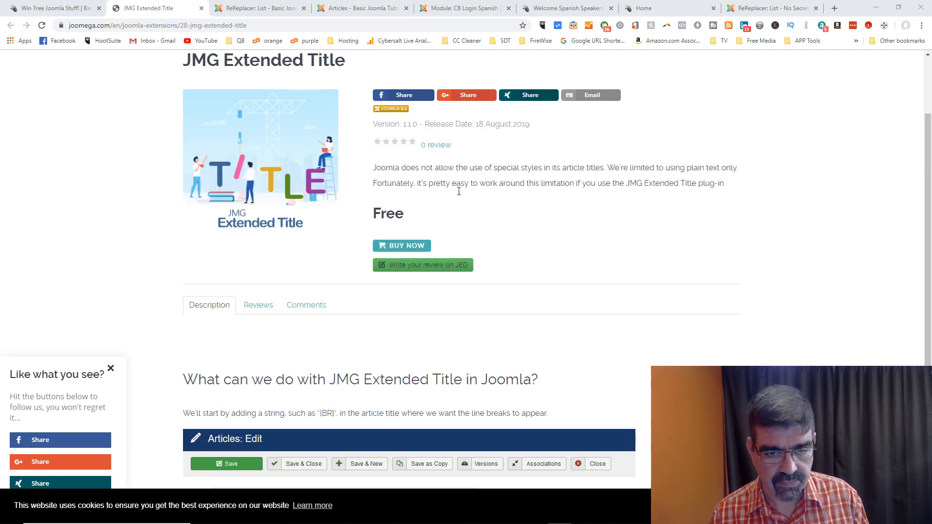
scroll(459, 192, up, 2)
scroll(459, 191, down, 6)
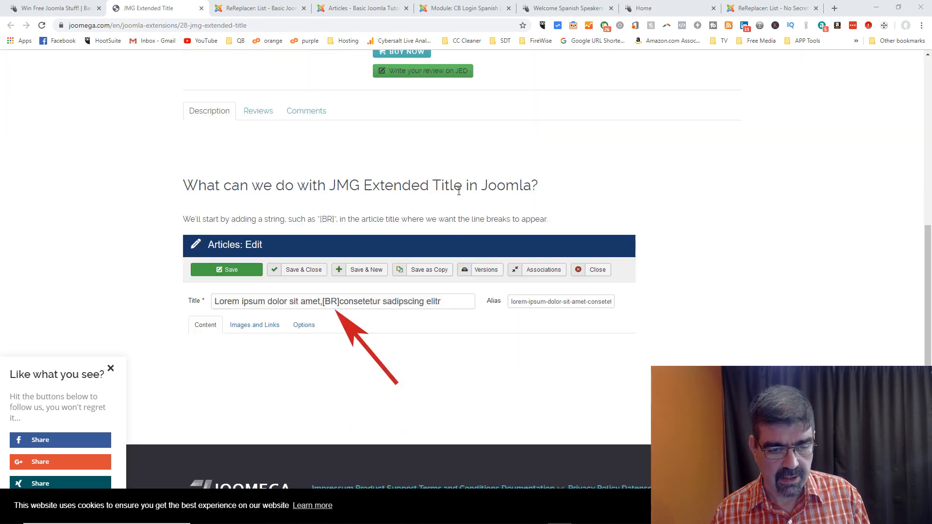
scroll(459, 192, up, 6)
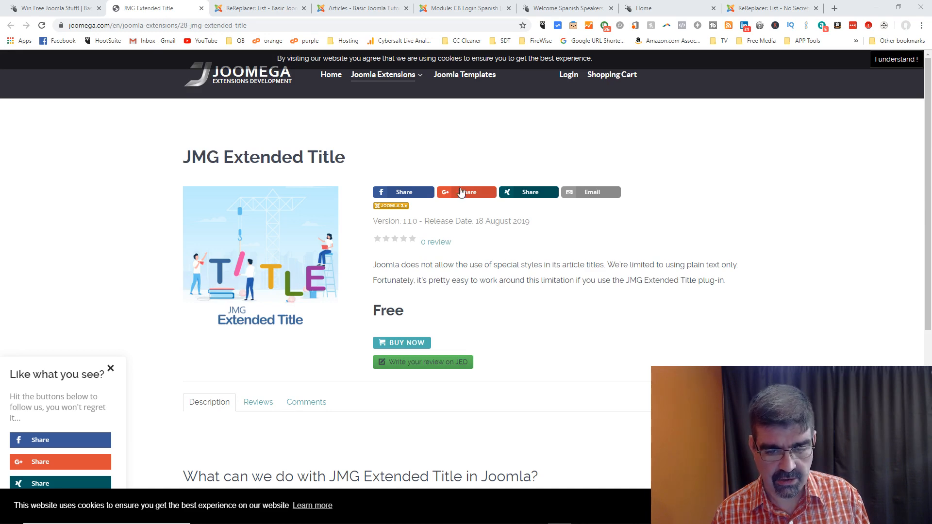
scroll(477, 221, down, 6)
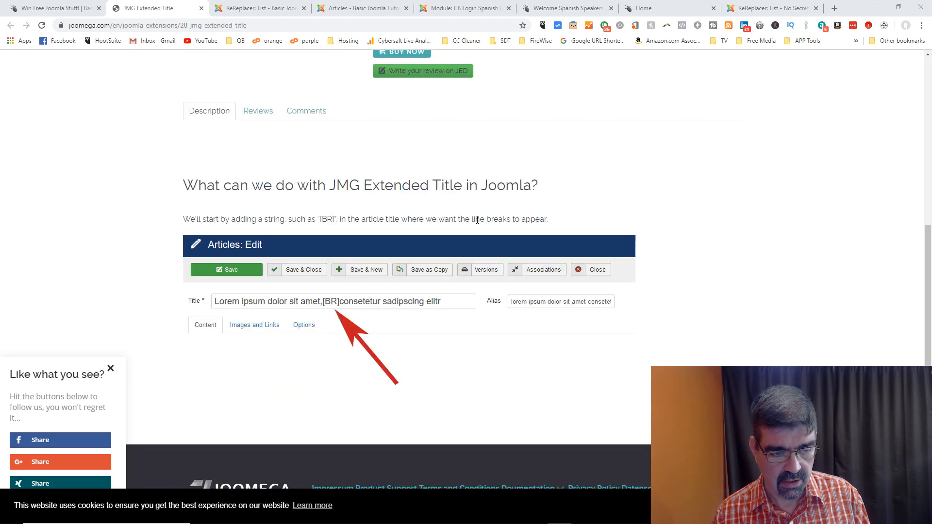
scroll(477, 220, up, 1)
click(388, 25)
right_click(388, 25)
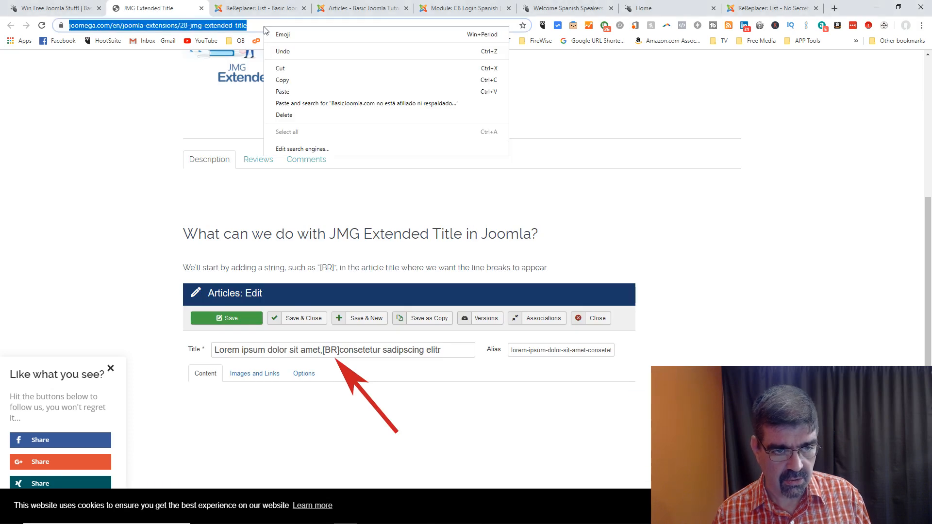
click(403, 81)
key(alt+Tab)
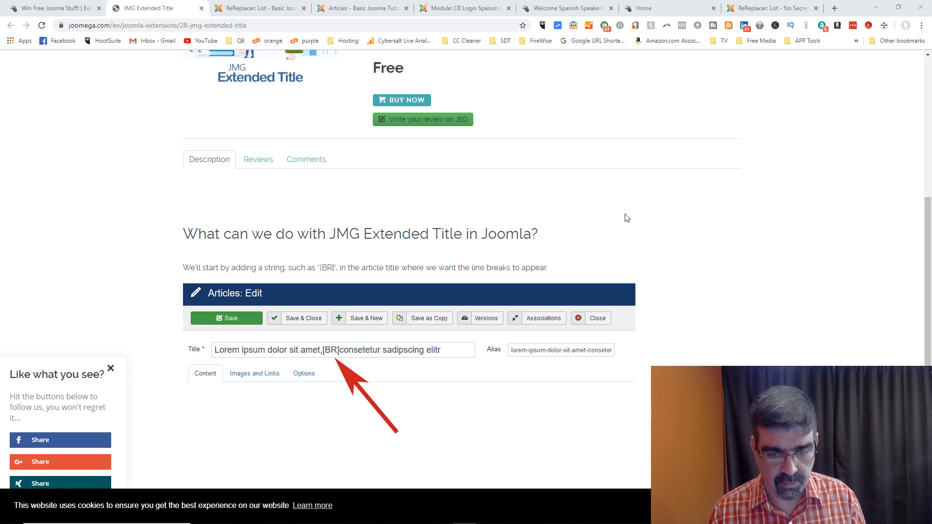
Step: Open the extension's Joomla Extensions Directory listing, then follow Demo back to Joomega
scroll(626, 219, up, 5)
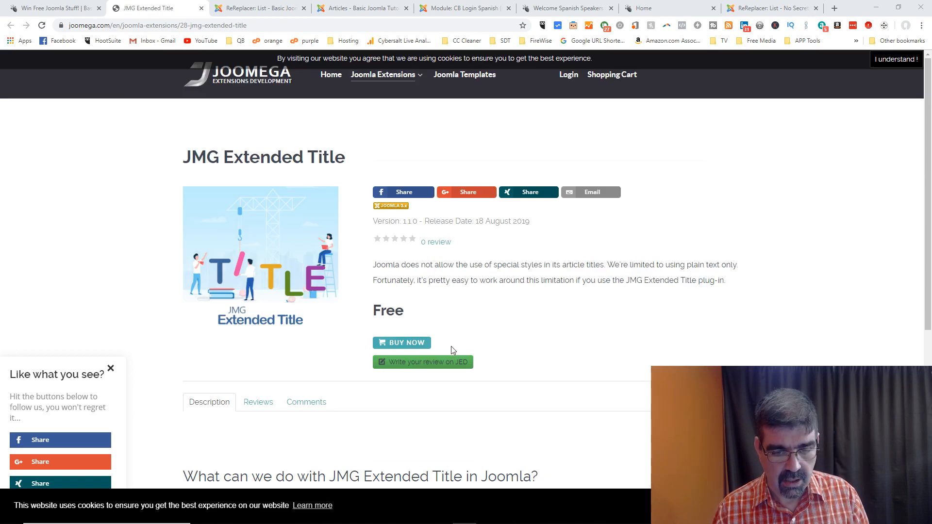
click(446, 364)
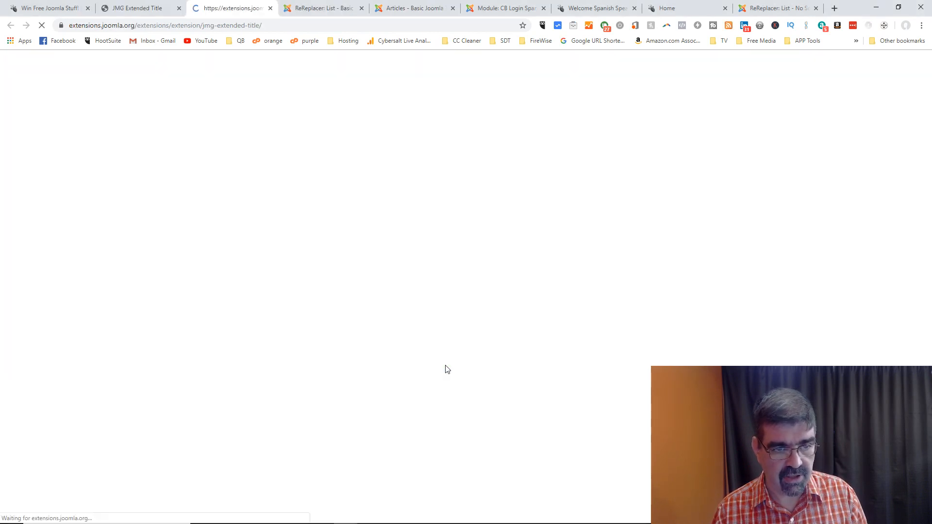
click(624, 175)
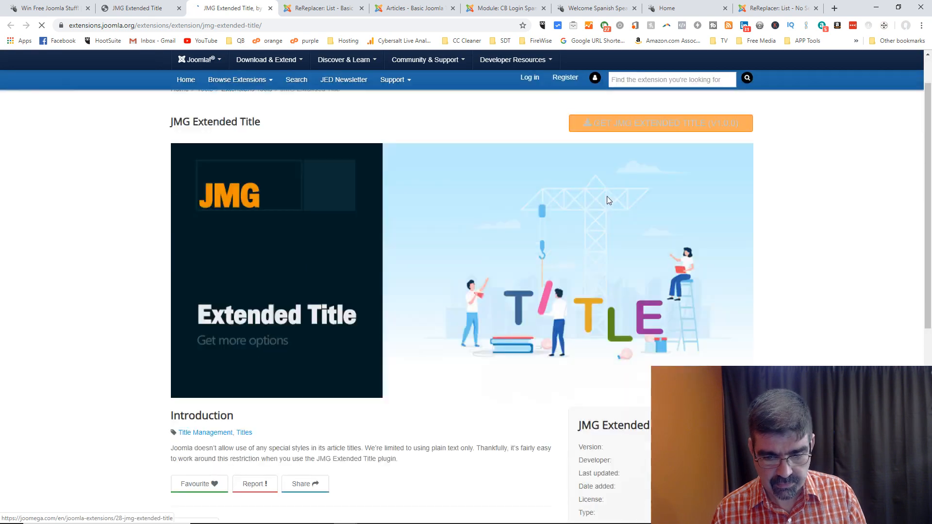
click(632, 326)
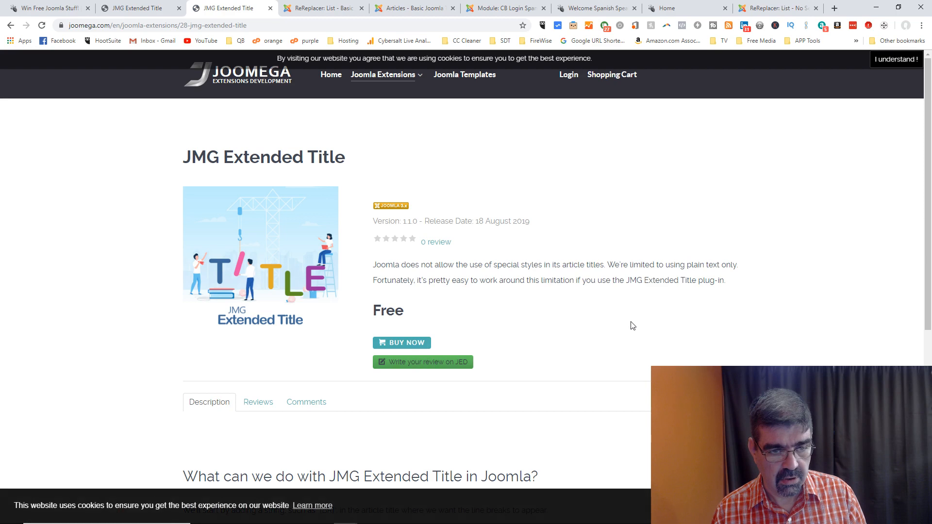
Step: Add JMG Extended Title to the cart with BUY NOW
scroll(518, 190, down, 5)
scroll(519, 201, down, 2)
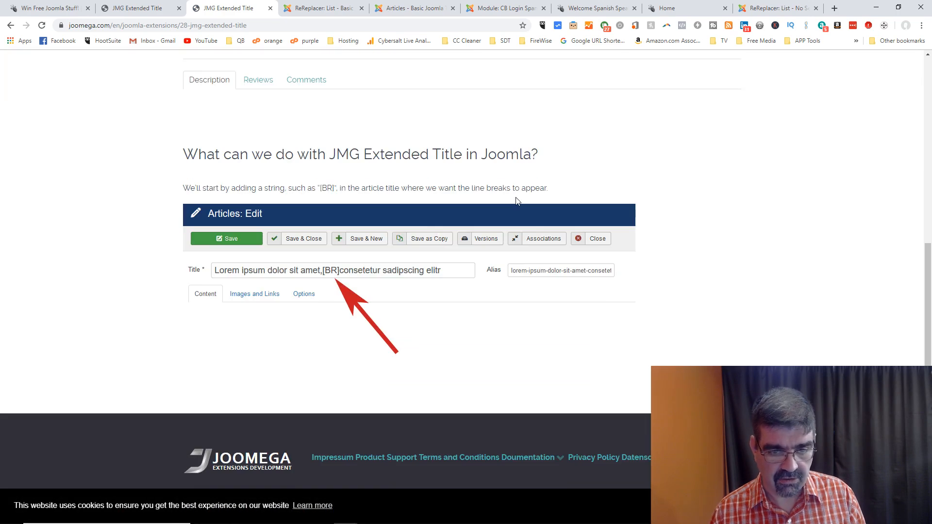
scroll(558, 219, up, 7)
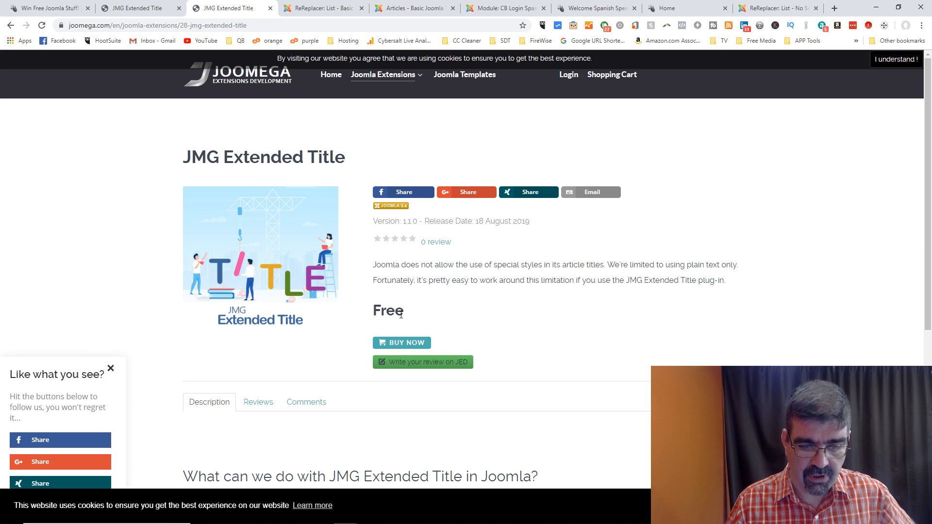
click(398, 344)
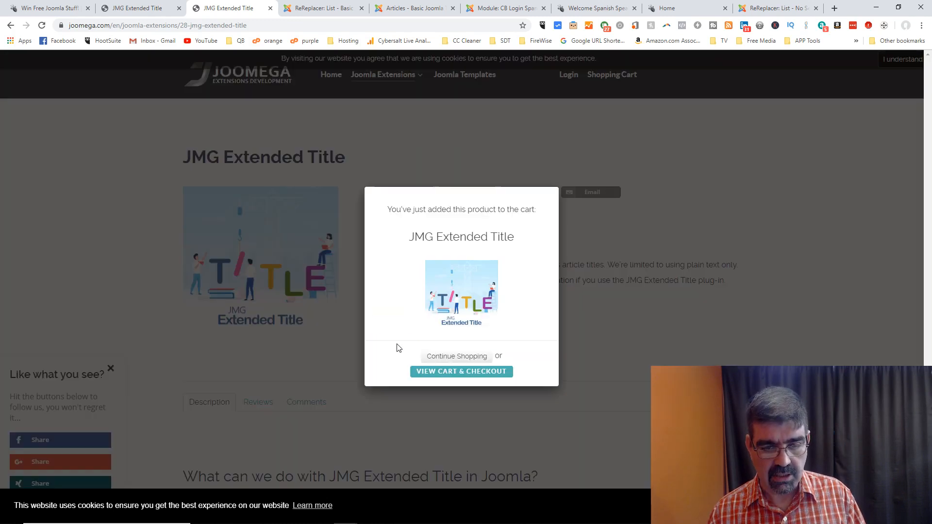
Step: Open the cart and checkout page and select the billing First Name field
click(463, 375)
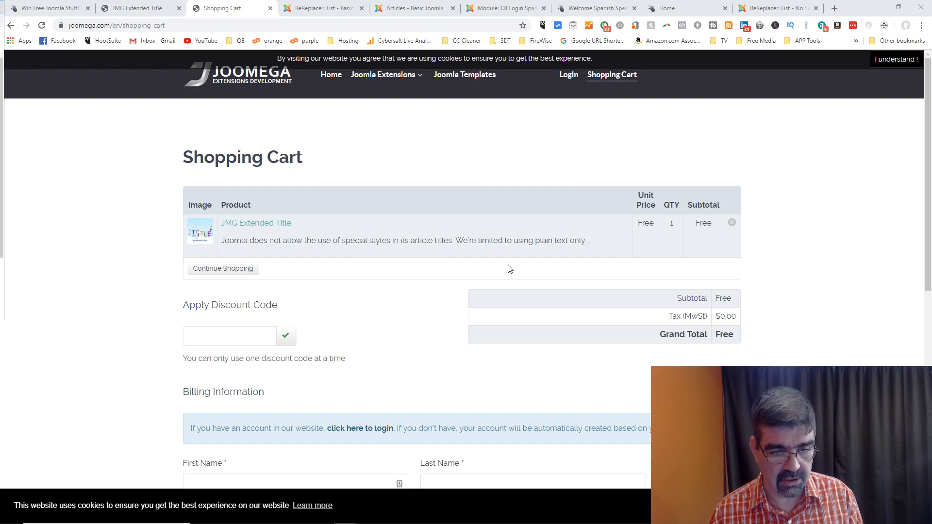
scroll(526, 235, down, 3)
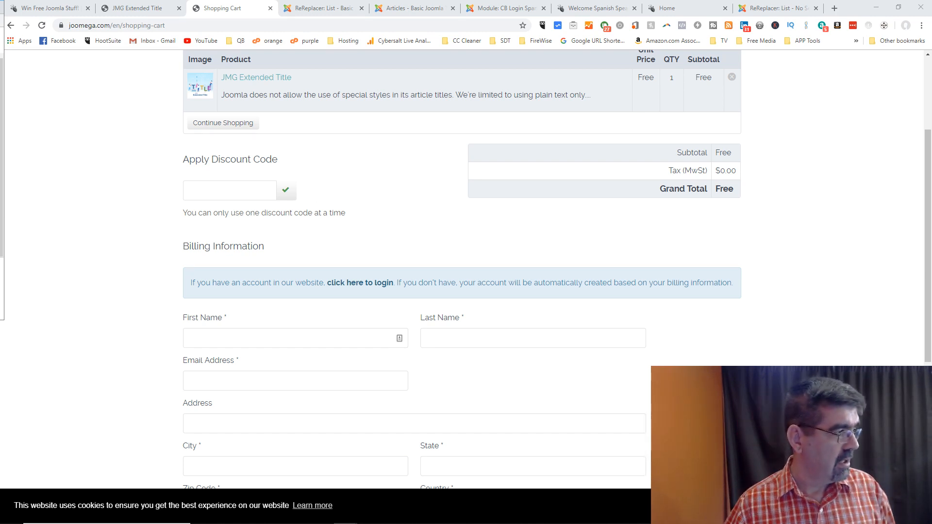
click(316, 332)
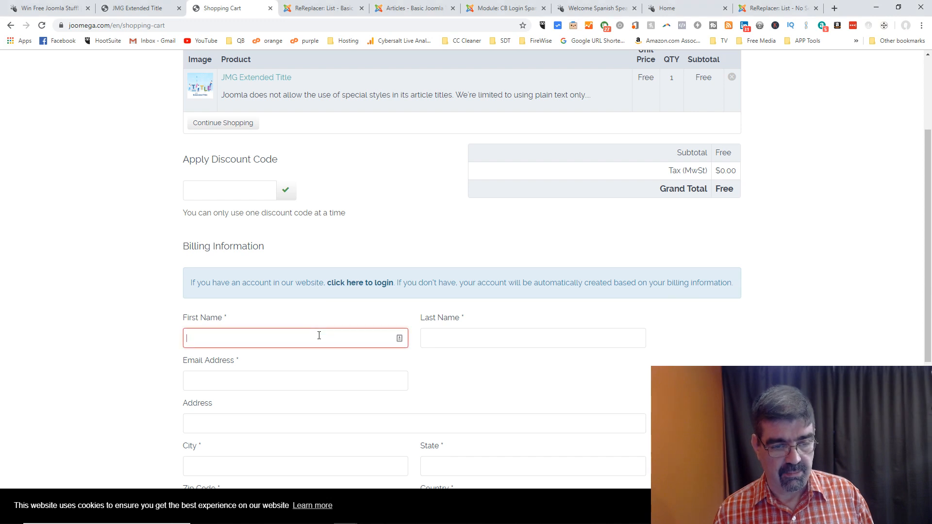
Step: Fill in the billing first name, last name and e-mail address fields
key(Tab)
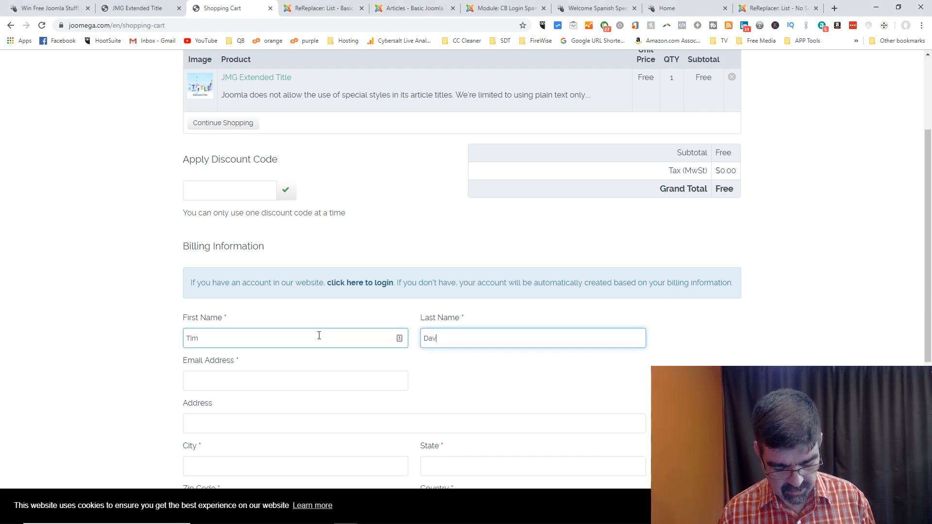
key(Tab)
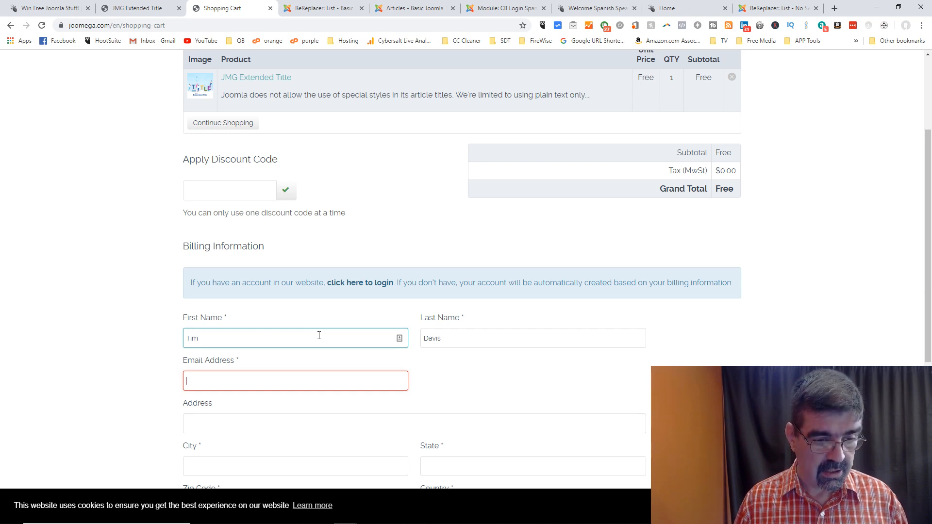
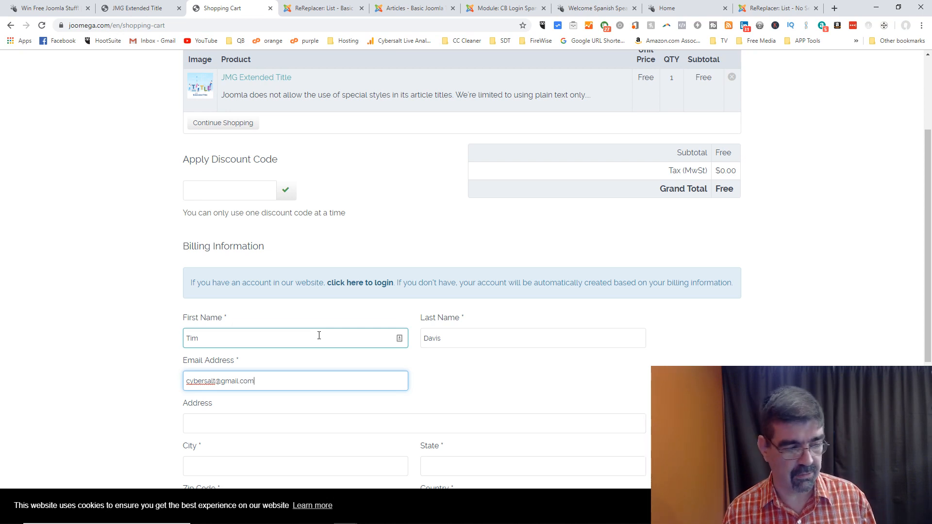
key(alt+Tab)
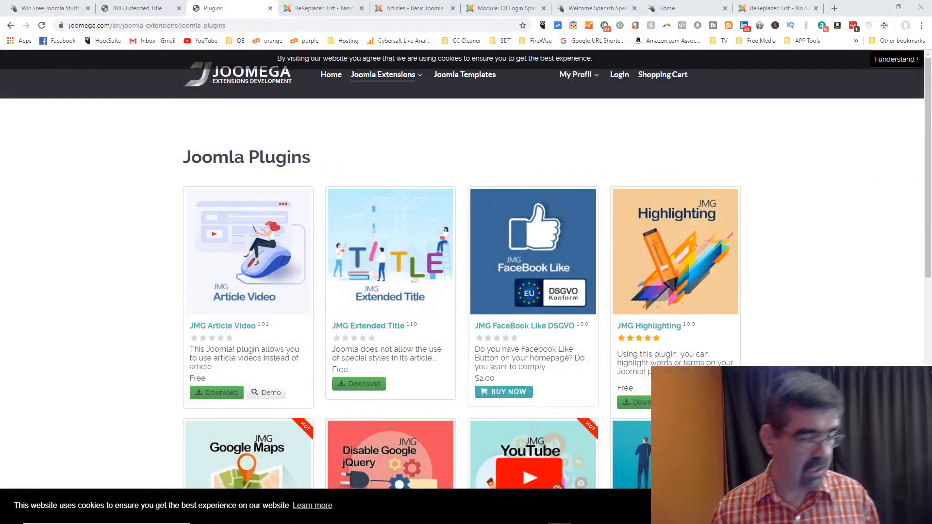
Step: Download the JMG Extended Title plugin as jmgextendedtitle.zip into the Joomla 3 folder
scroll(801, 270, down, 2)
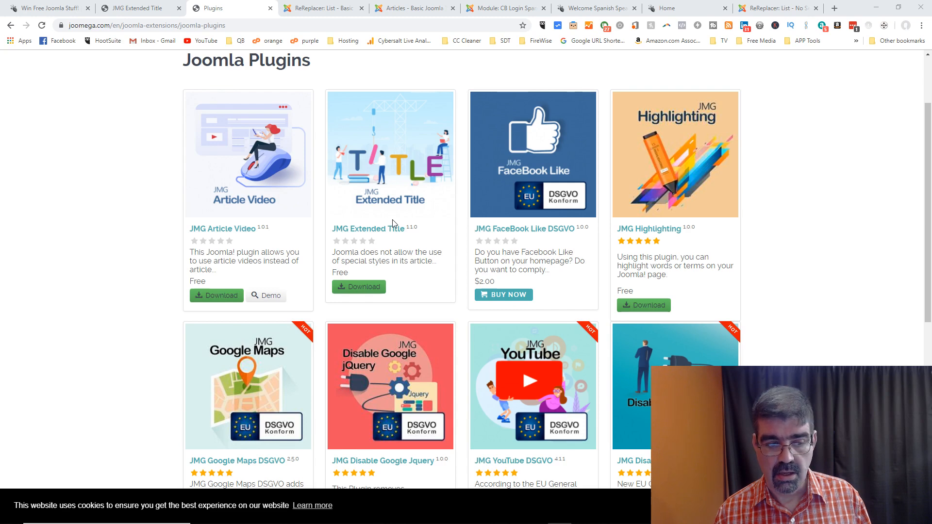
click(375, 287)
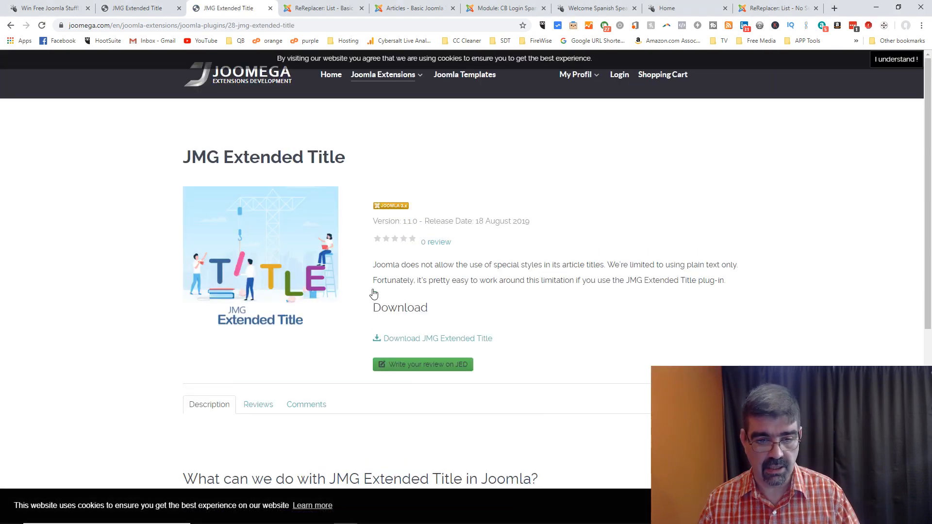
scroll(488, 261, down, 4)
scroll(488, 261, down, 3)
scroll(489, 261, up, 7)
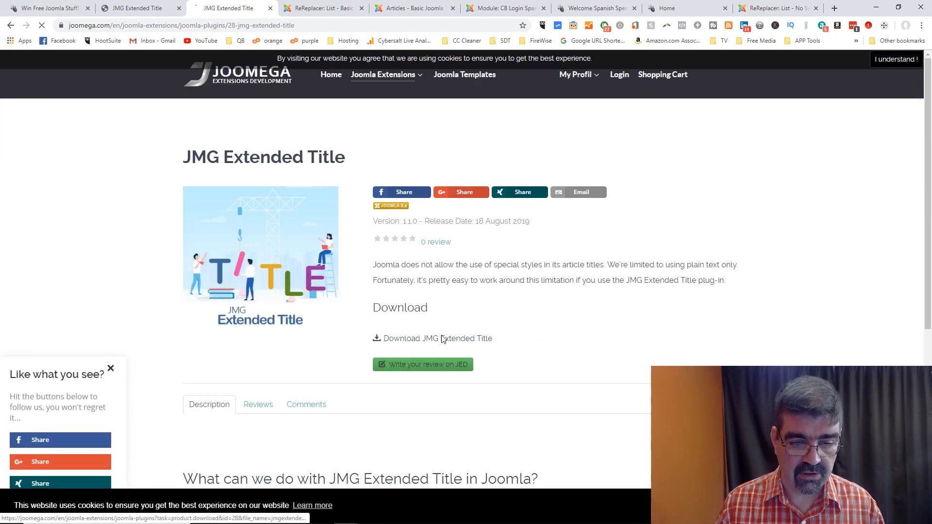
click(443, 339)
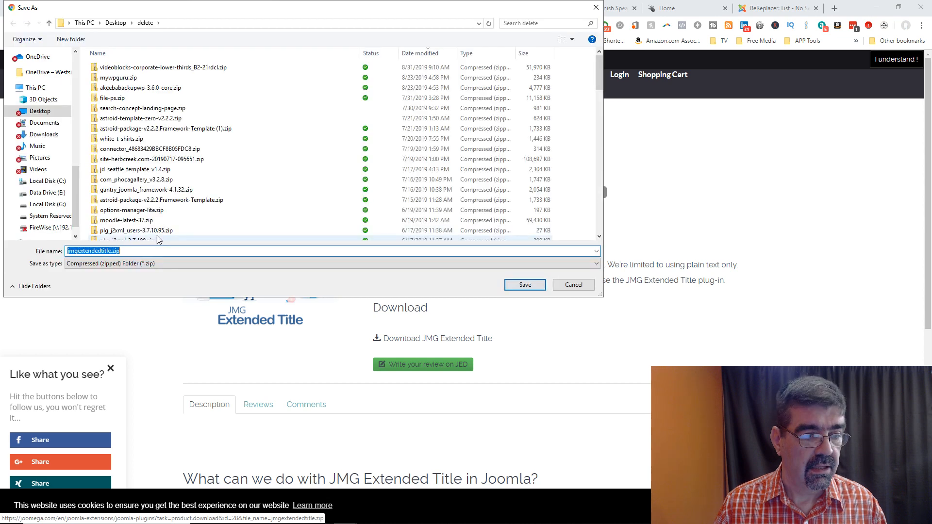
scroll(43, 121, up, 5)
click(59, 119)
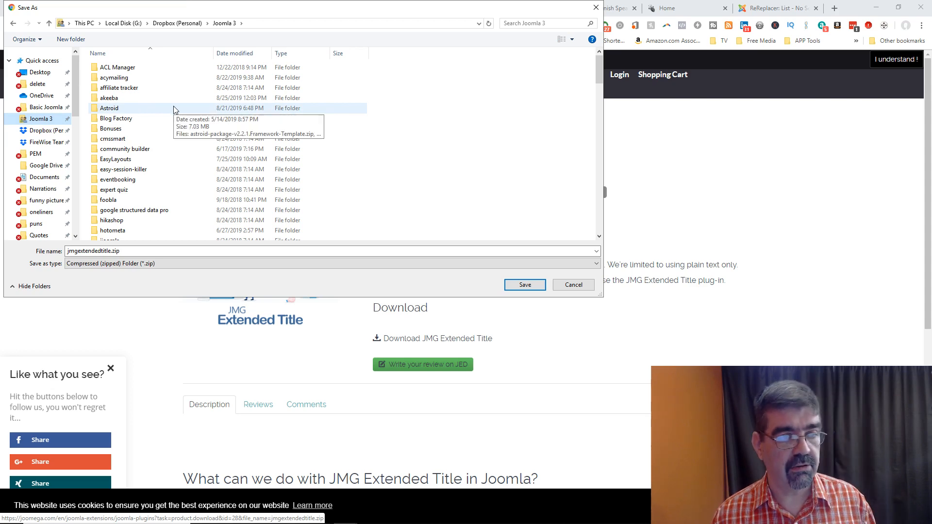
click(525, 287)
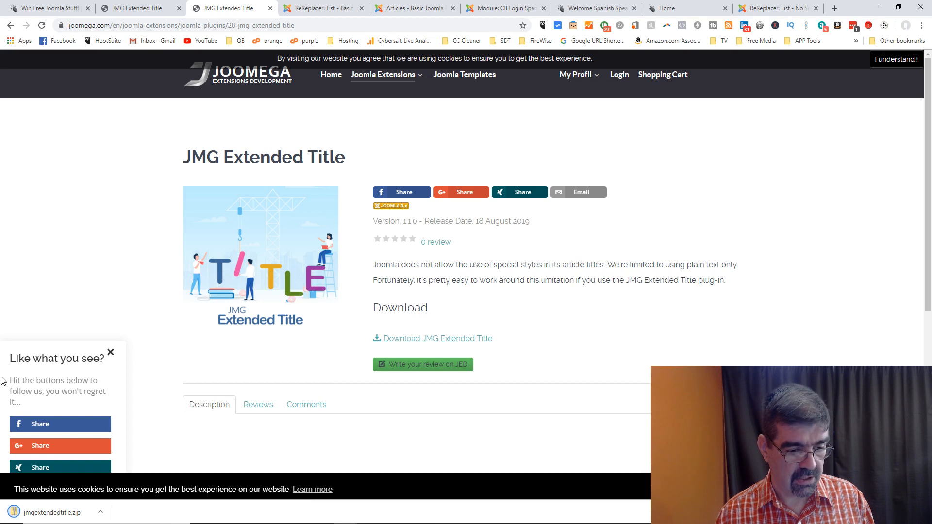
Step: Open the downloaded zip and return to the Joomla administrator tab
click(106, 508)
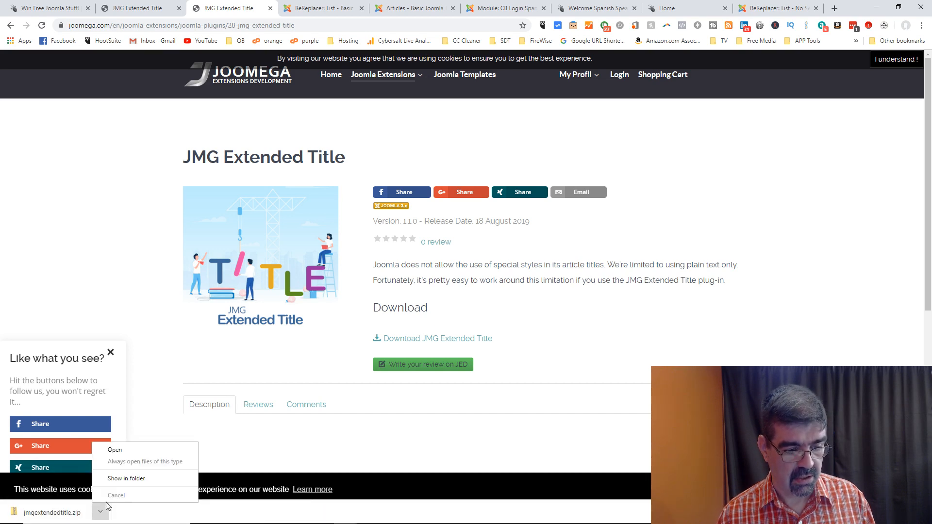
click(114, 451)
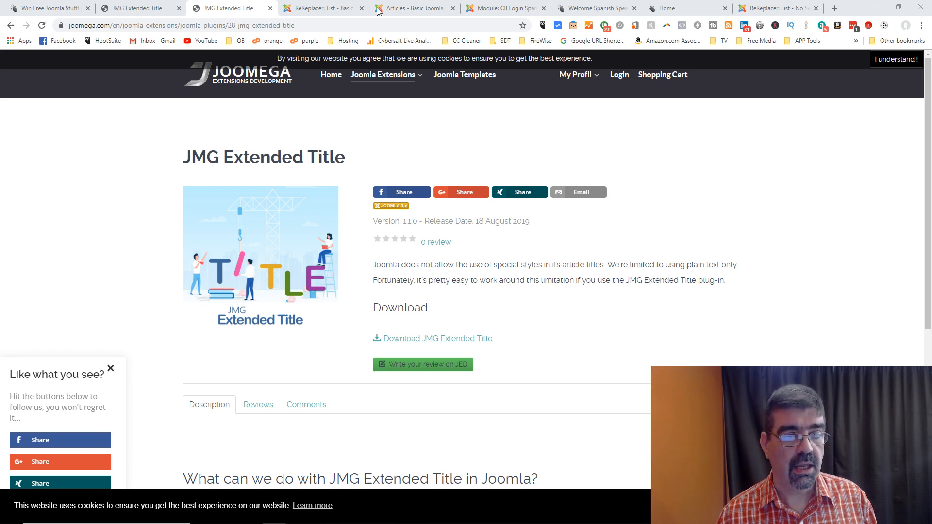
click(291, 9)
Step: Open the extension installer and close the Articles, CB Login, Welcome, Home and extra ReReplacer tabs
click(266, 59)
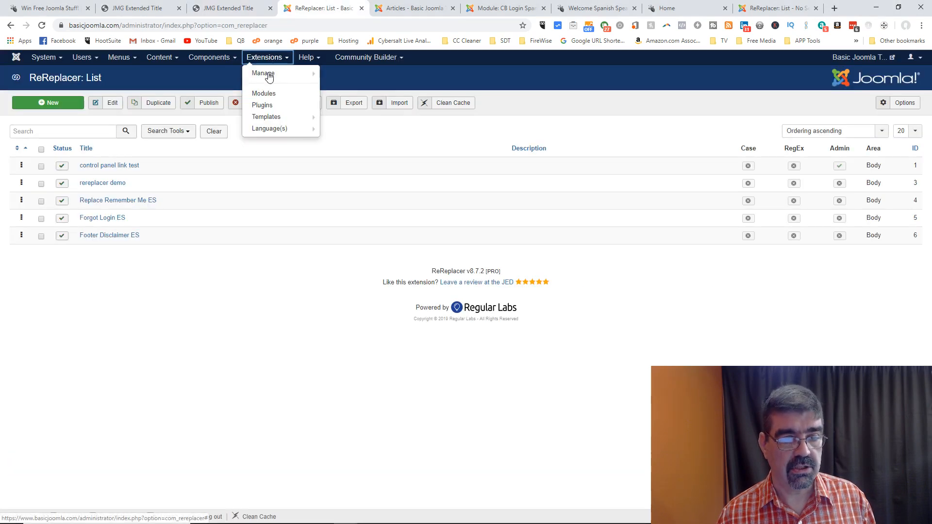
mouse_move(266, 78)
click(333, 73)
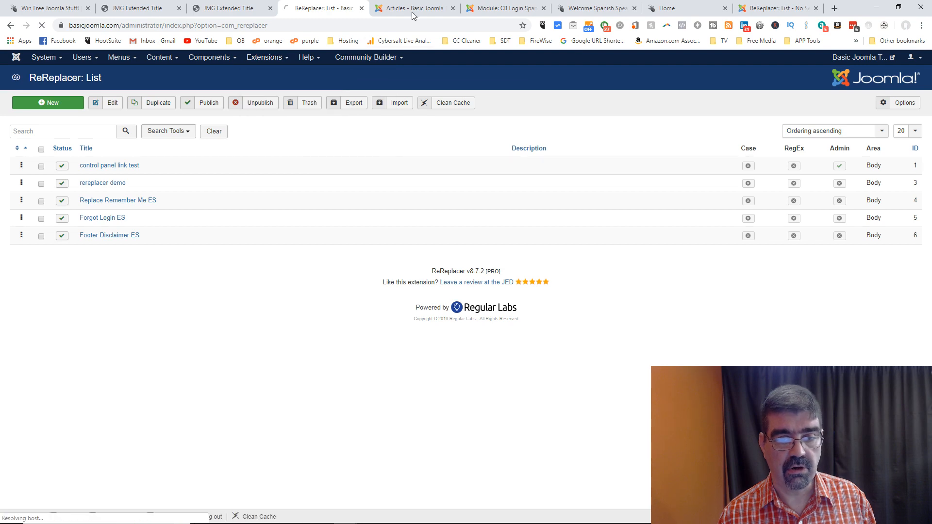
click(437, 9)
click(453, 9)
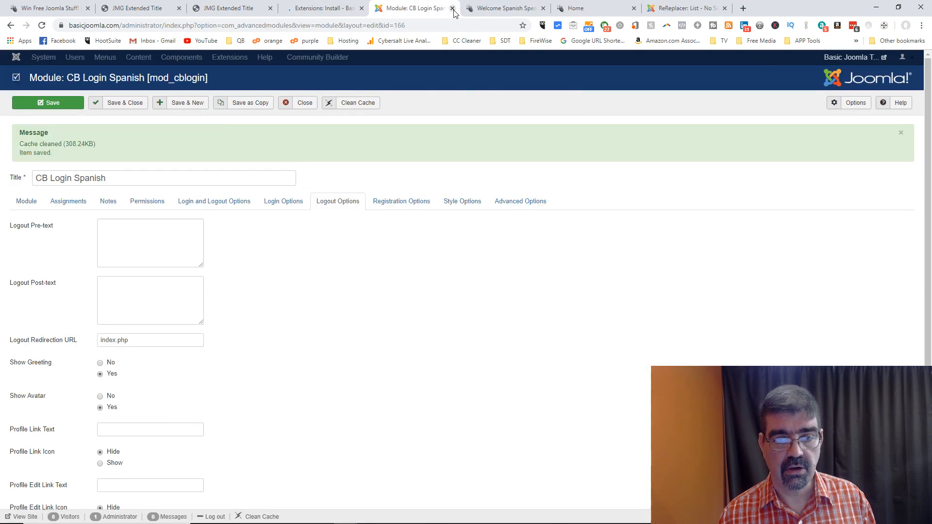
click(453, 9)
click(453, 9)
click(452, 9)
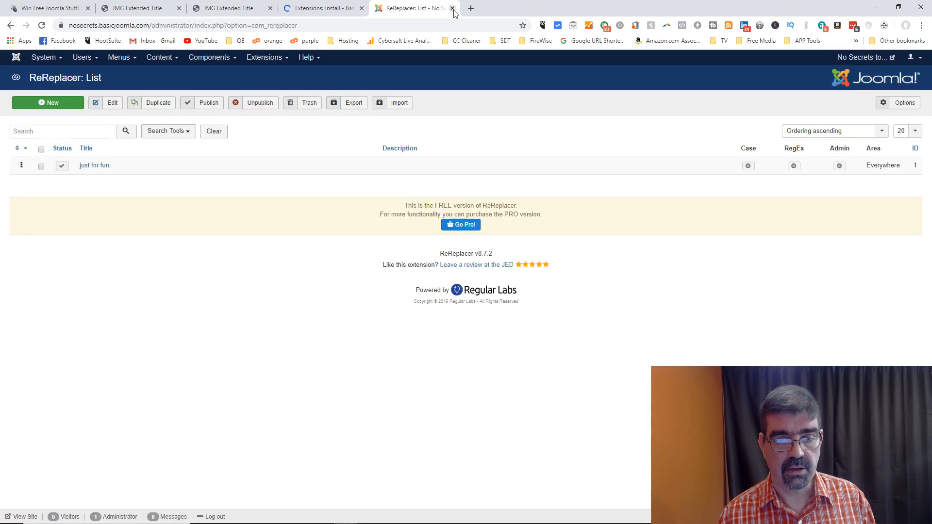
click(453, 9)
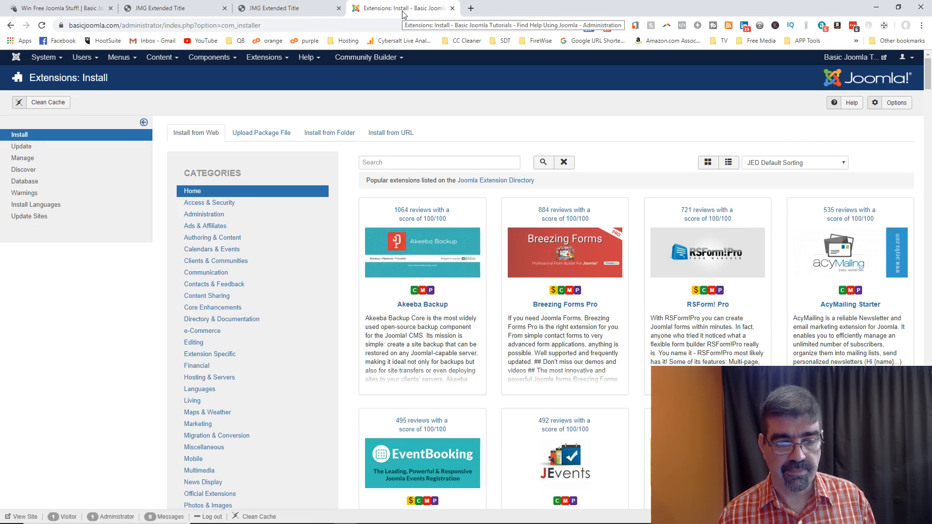
Step: Install jmgextendedtitle.zip through Upload Package File, reloading and dropping the file again
click(270, 132)
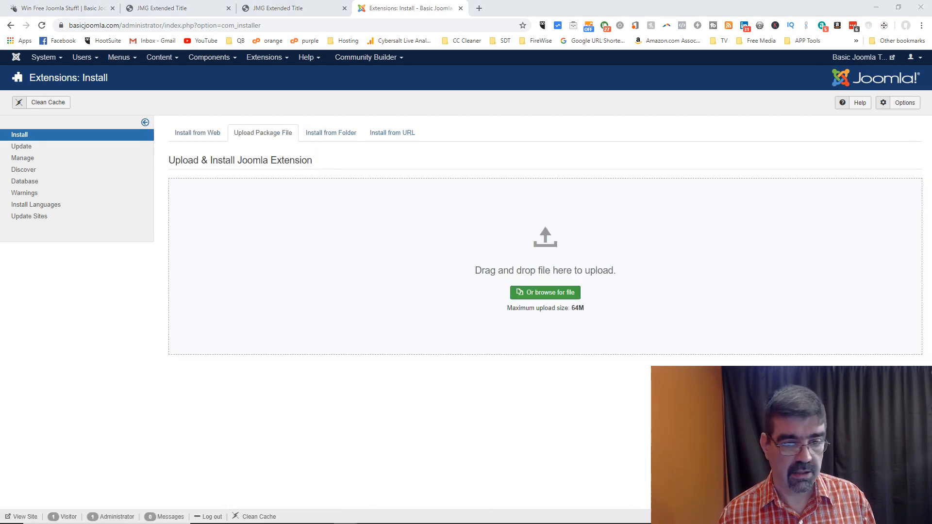
drag(44, 282, 523, 262)
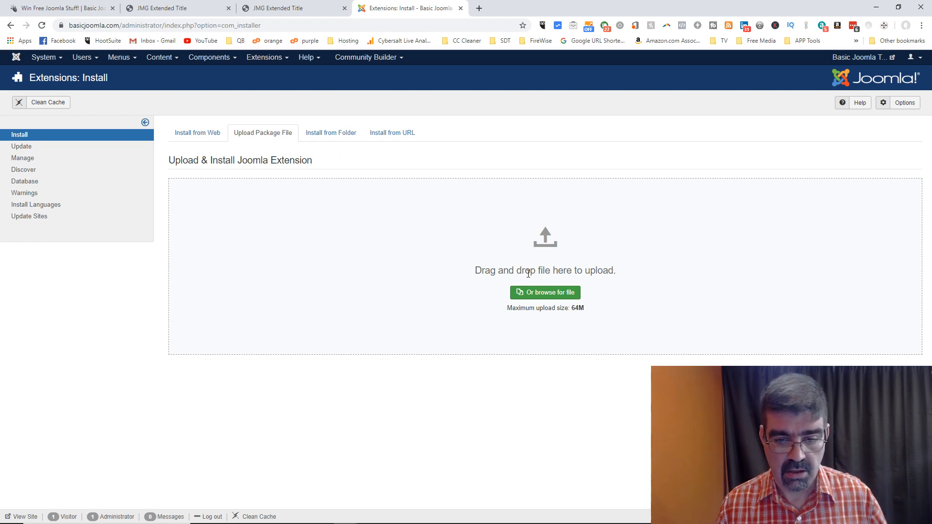
drag(0, 262, 518, 284)
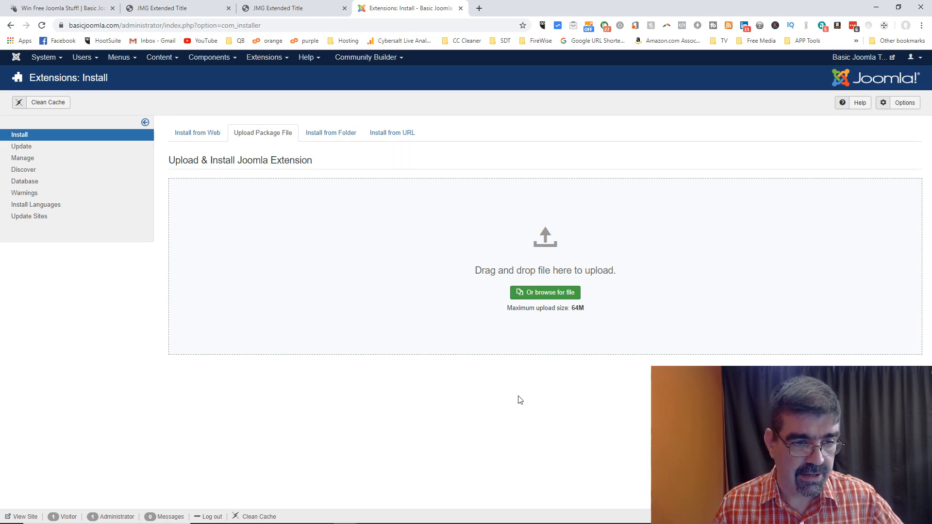
click(43, 26)
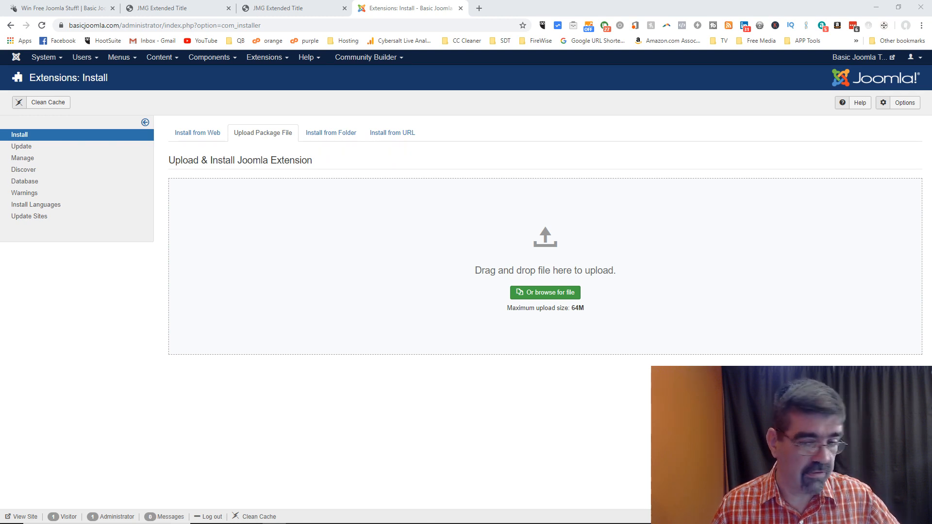
drag(670, 369, 525, 272)
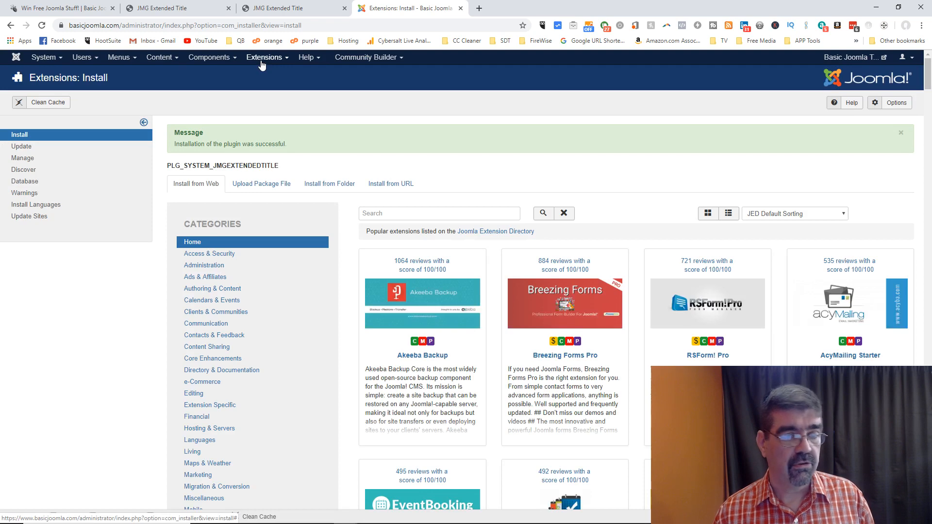
click(263, 58)
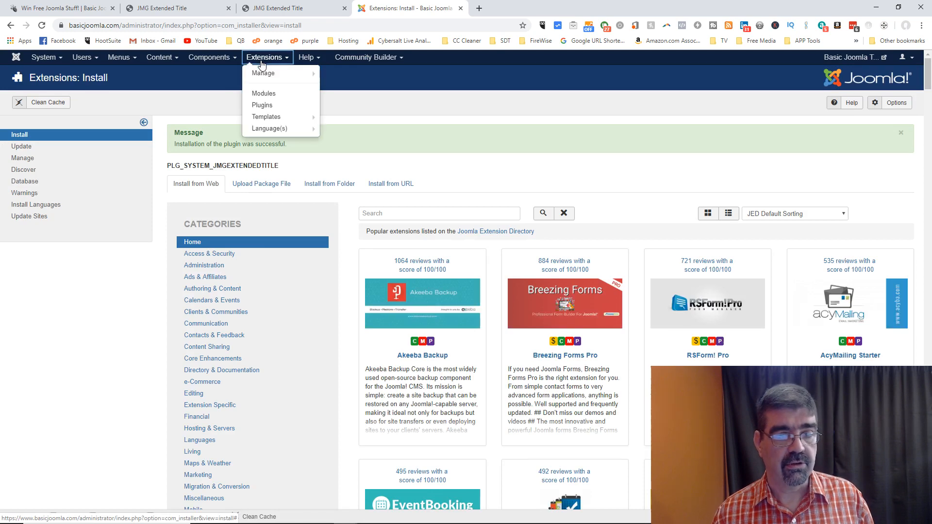
Step: Sort plugins by ID descending, set System - JMG Extended Title to Enabled, and Save & Close
click(262, 105)
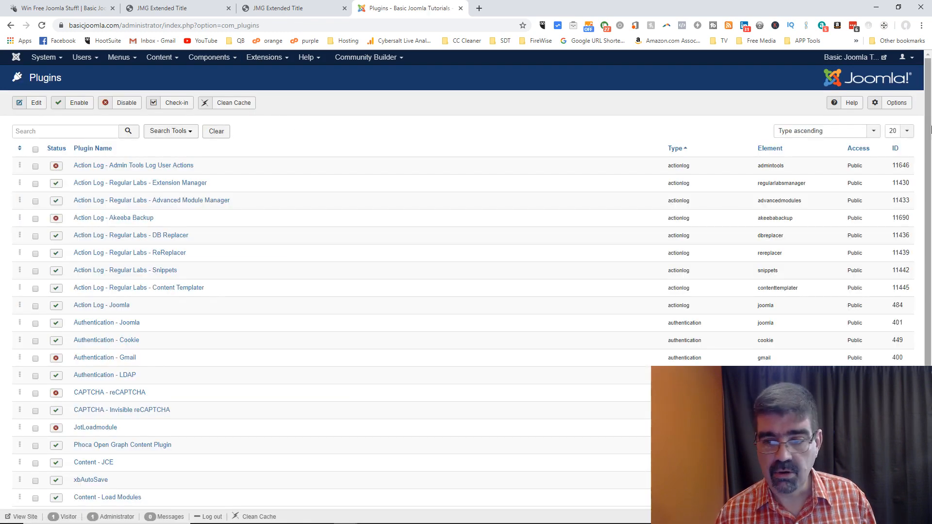
click(896, 149)
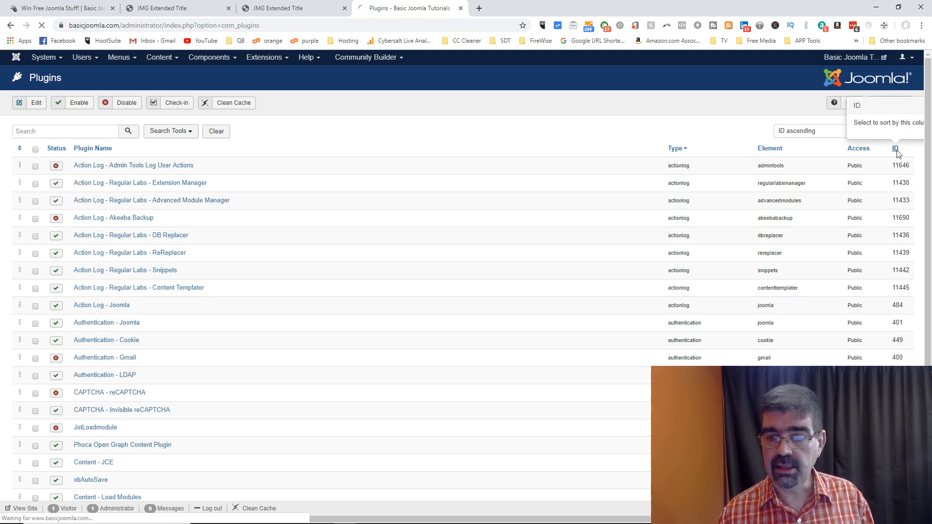
click(897, 150)
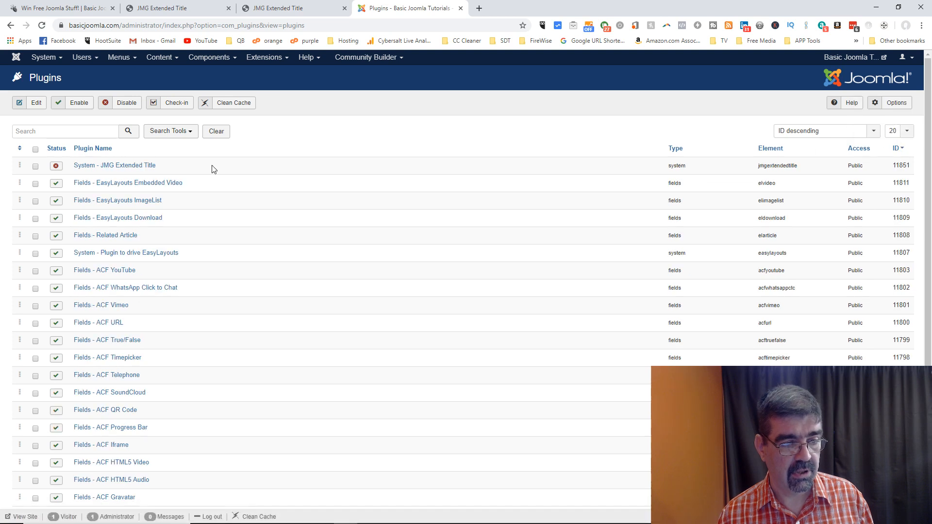
click(124, 167)
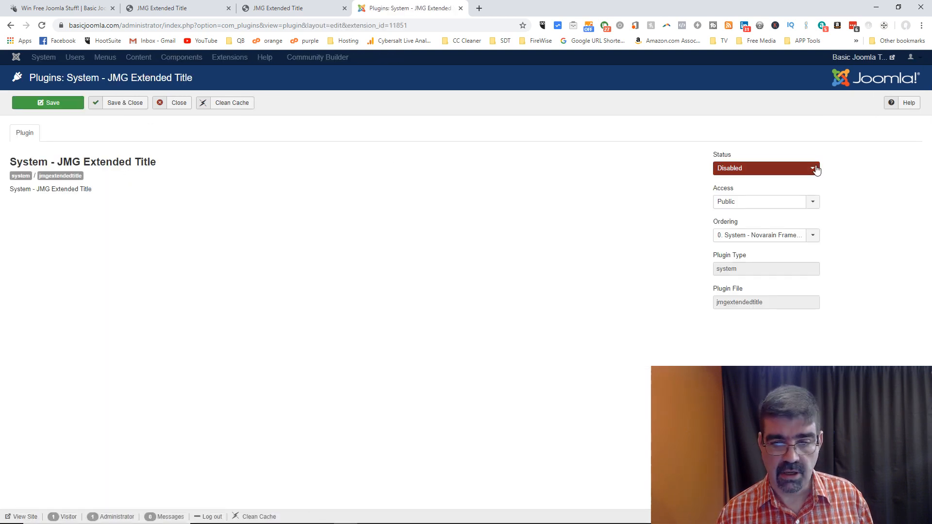
click(816, 169)
click(796, 182)
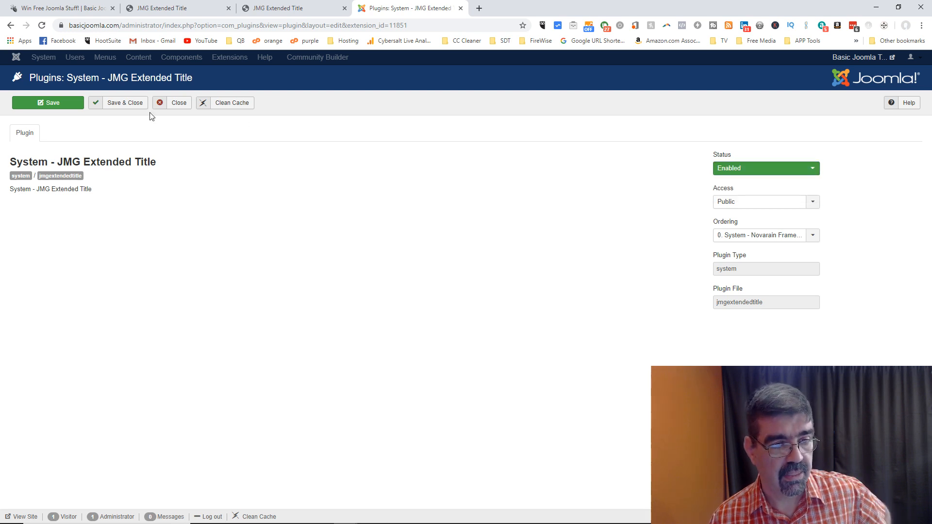
click(120, 104)
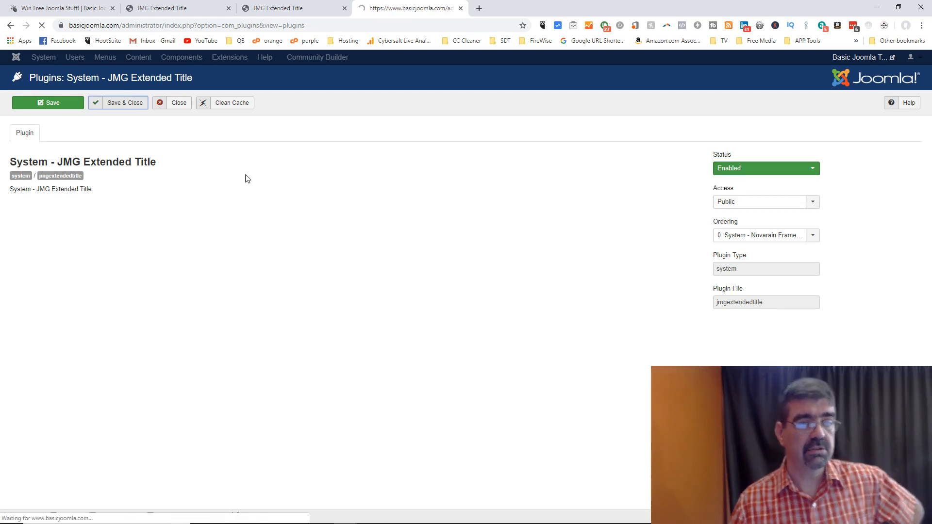
Step: Open the Basic Joomla home page, play then pause the test post's video, and return to Giveaways
click(69, 9)
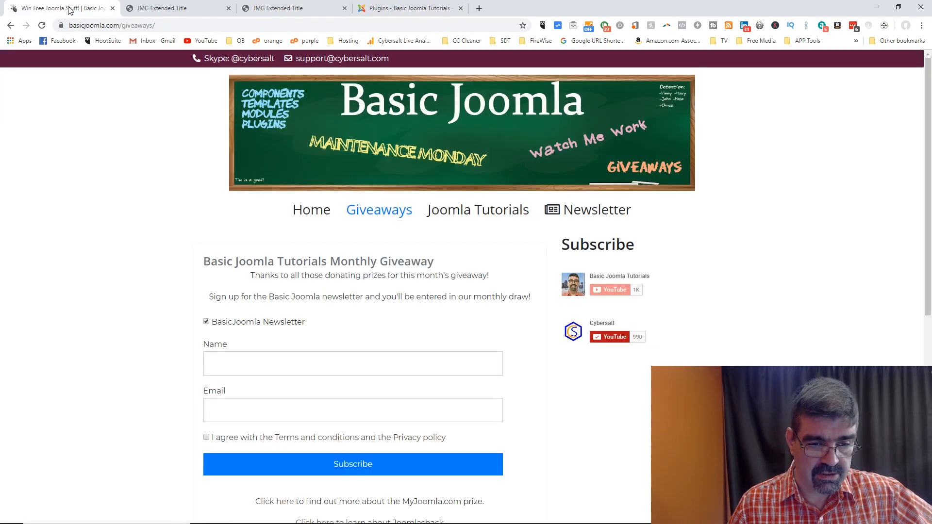
click(312, 214)
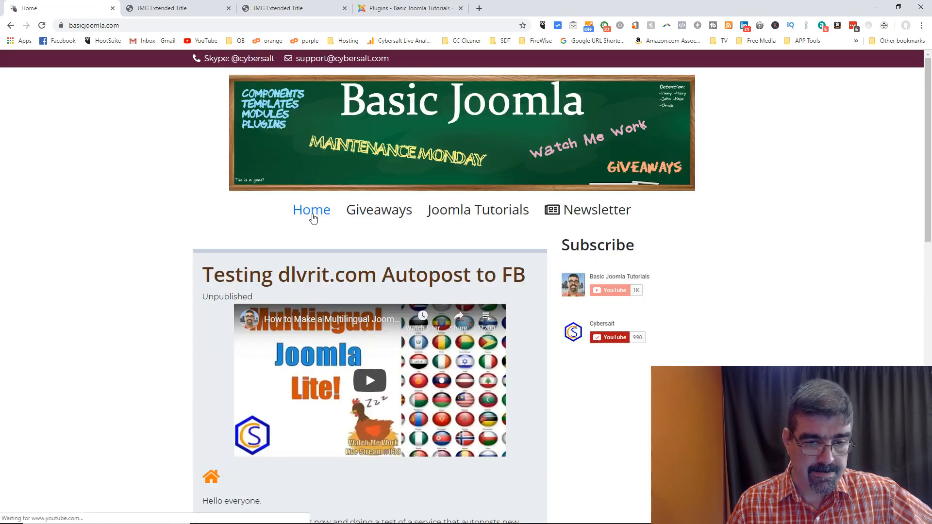
scroll(313, 218, down, 2)
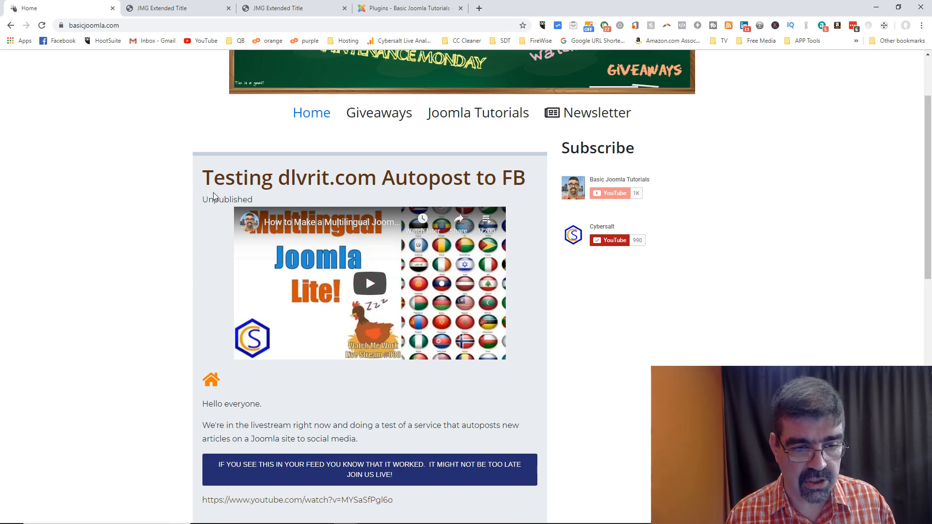
click(375, 289)
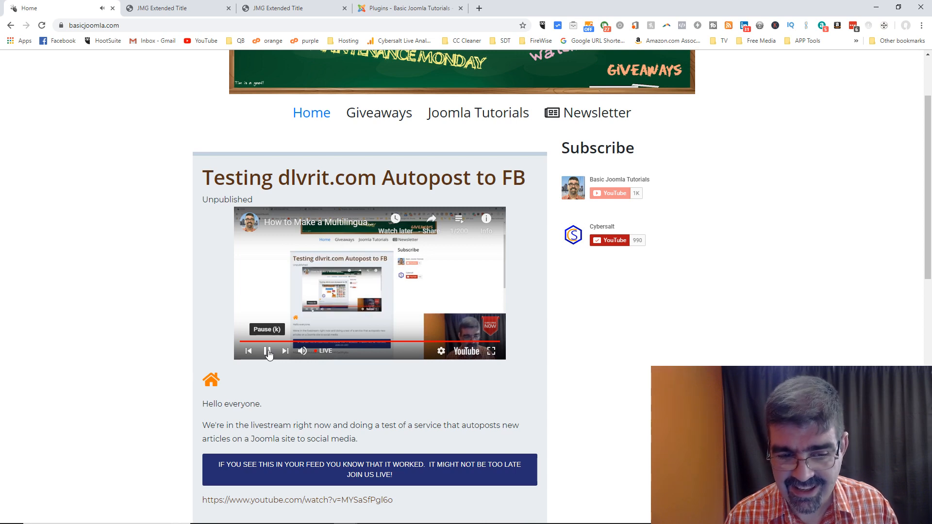
click(267, 351)
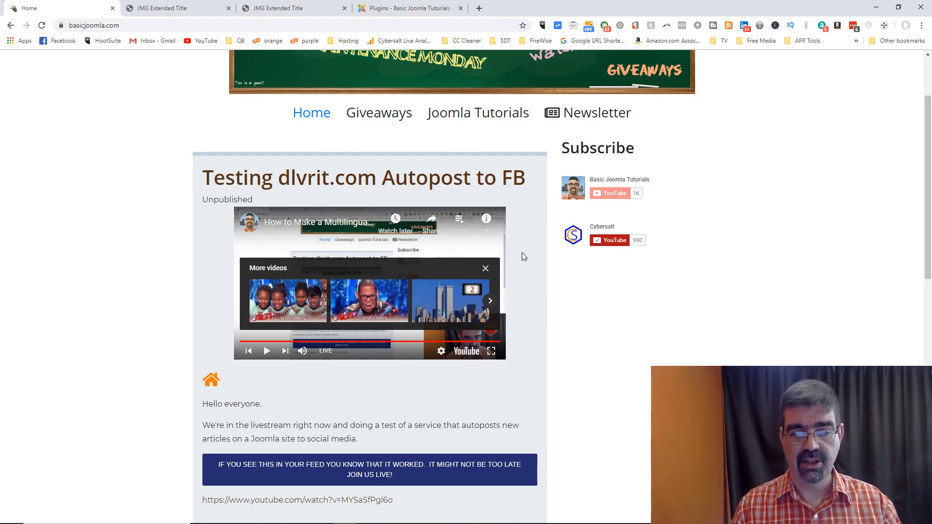
scroll(523, 252, up, 2)
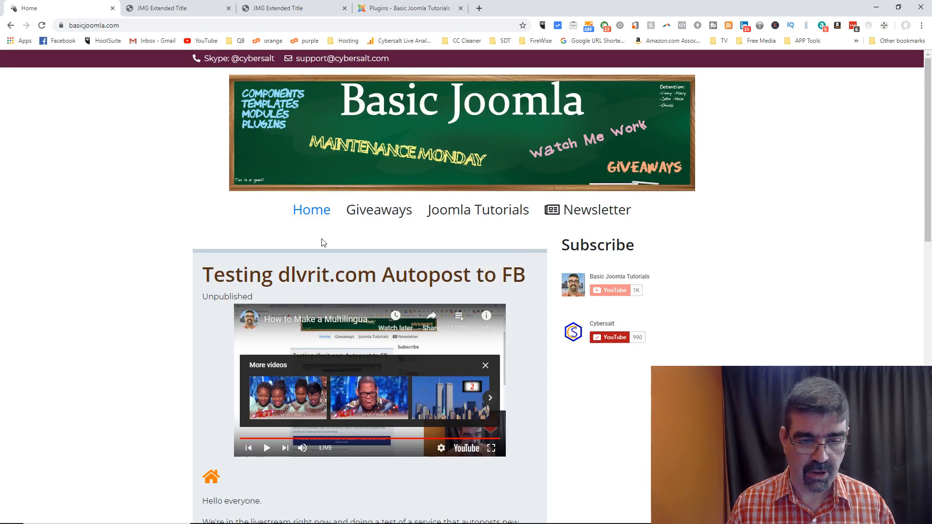
click(375, 212)
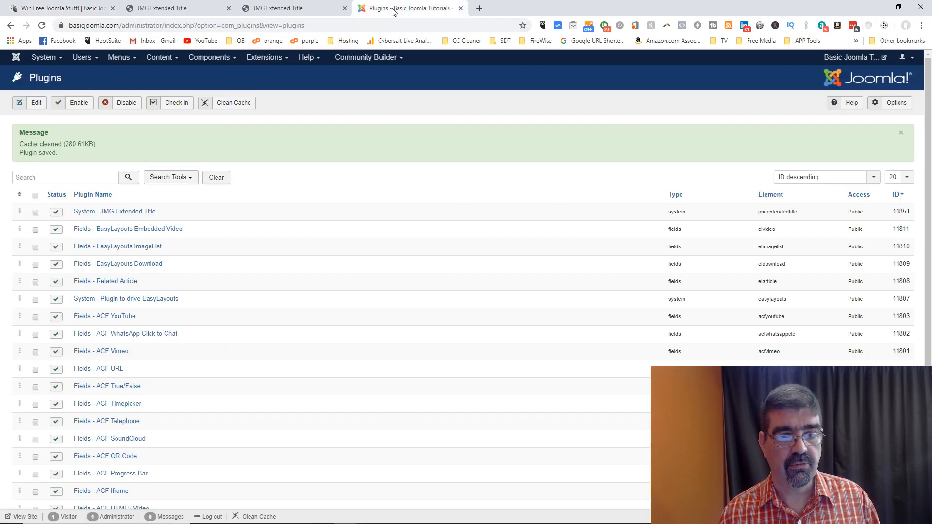
Step: Search the admin Articles list for 'monthly' and open the Basic Joomla Tutorials Monthly Giveaway article
click(395, 10)
click(159, 57)
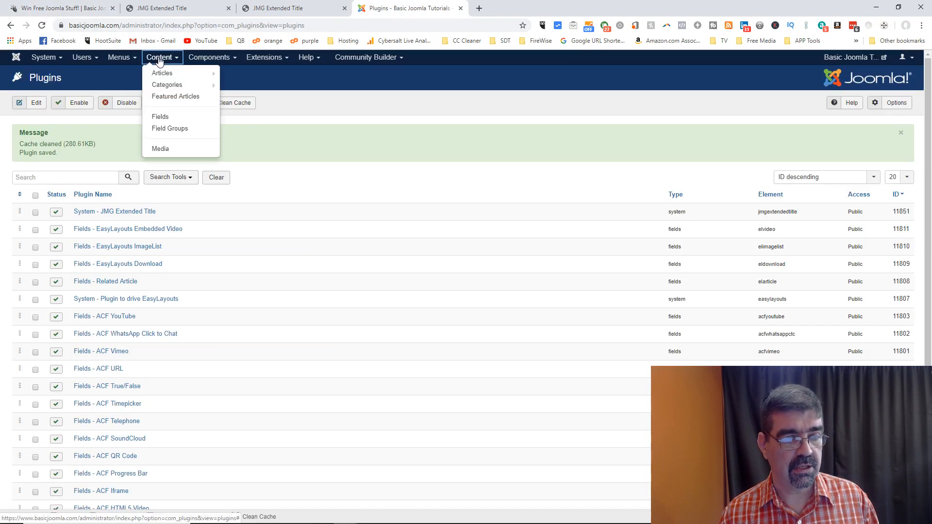
click(163, 71)
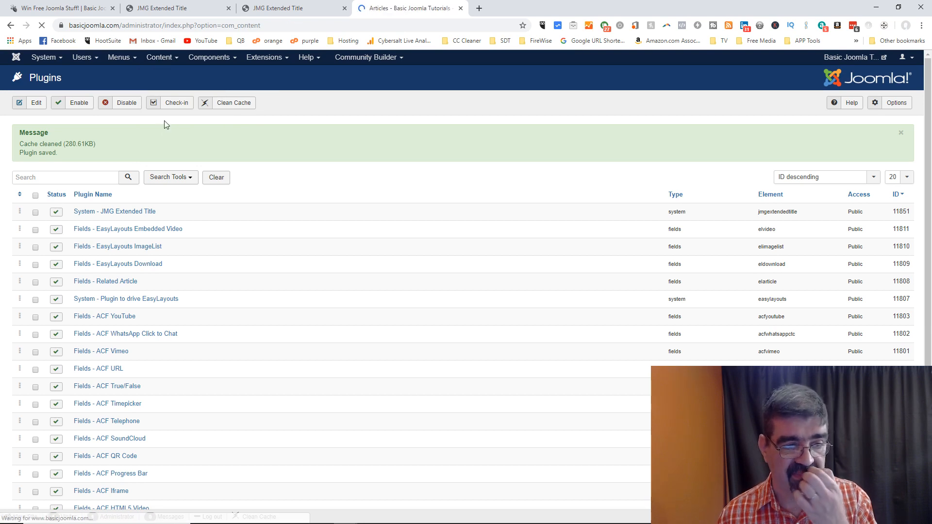
click(216, 135)
text(monthly)
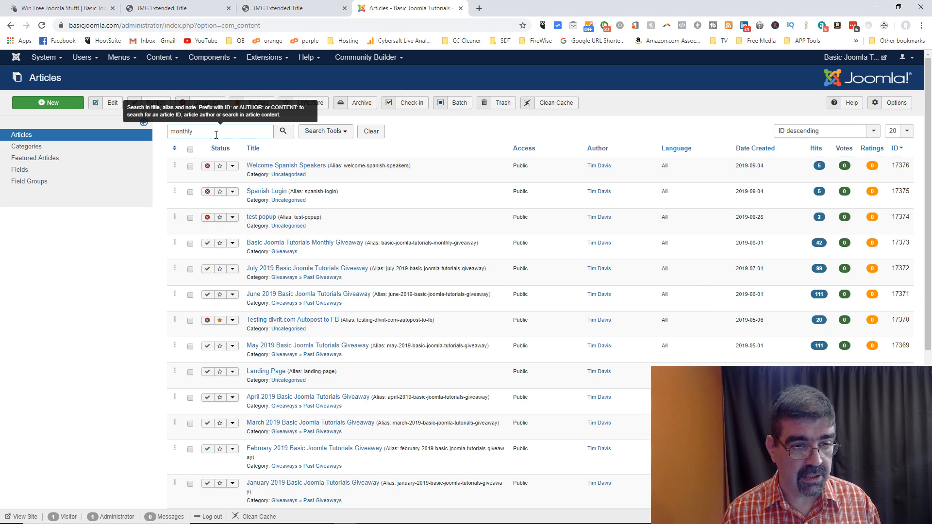
key(Return)
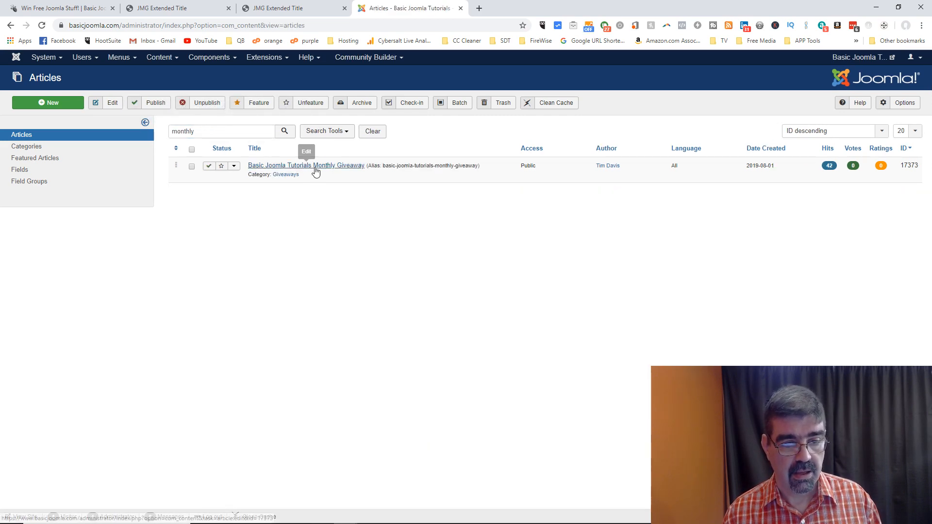
click(315, 168)
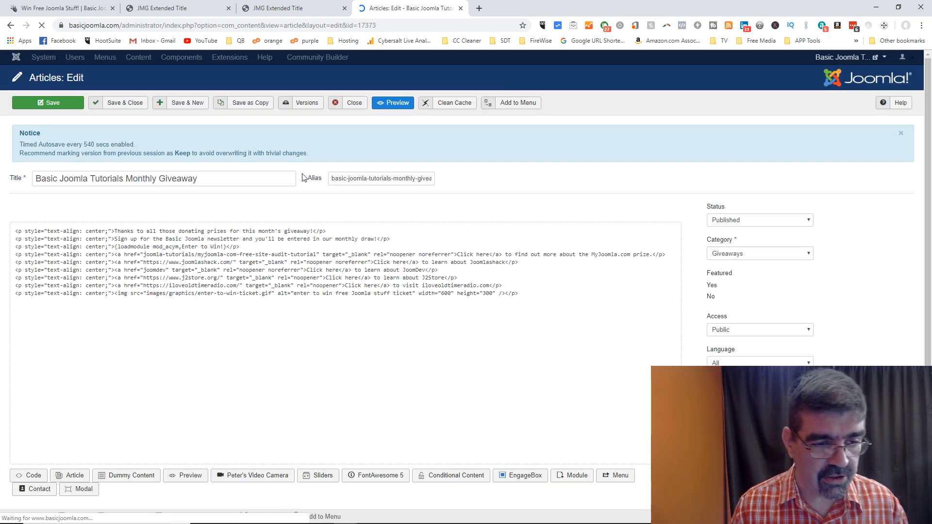
Step: Change the title to 'Basic Joomla Tutorials[br]Monthly Giveaway', save, and reload the live Giveaways page
click(125, 178)
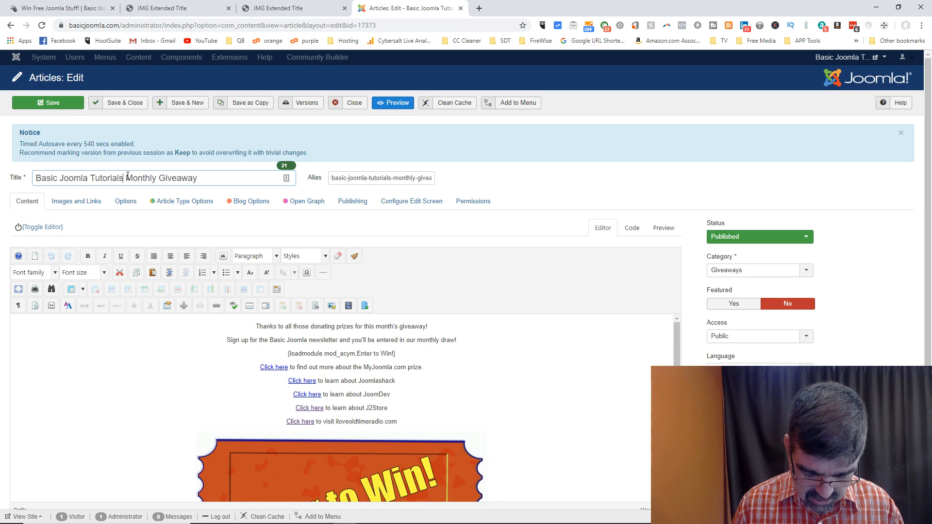
text(|)
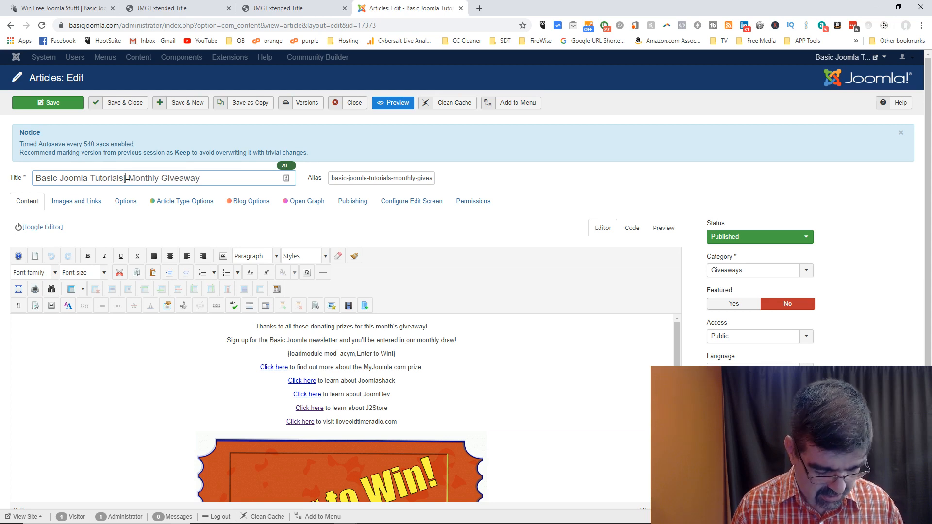
text(br)
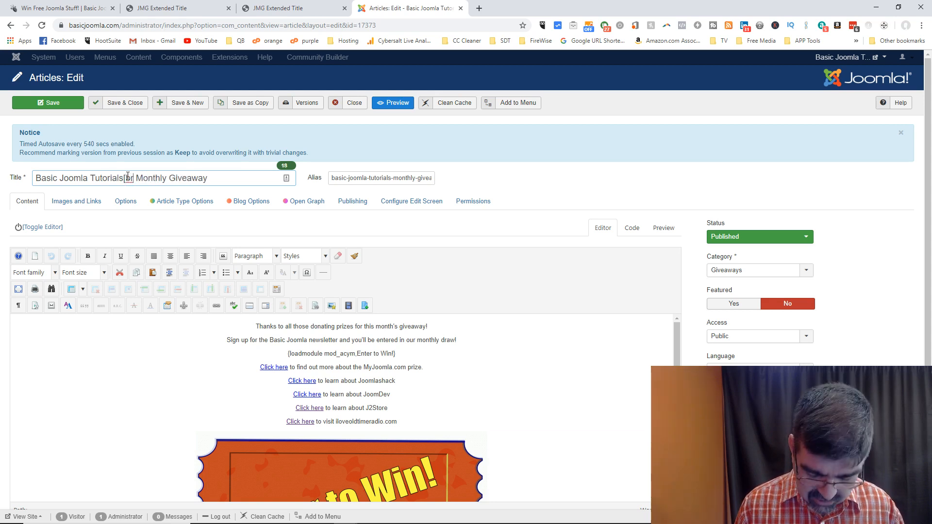
text(])
key(BackSpace)
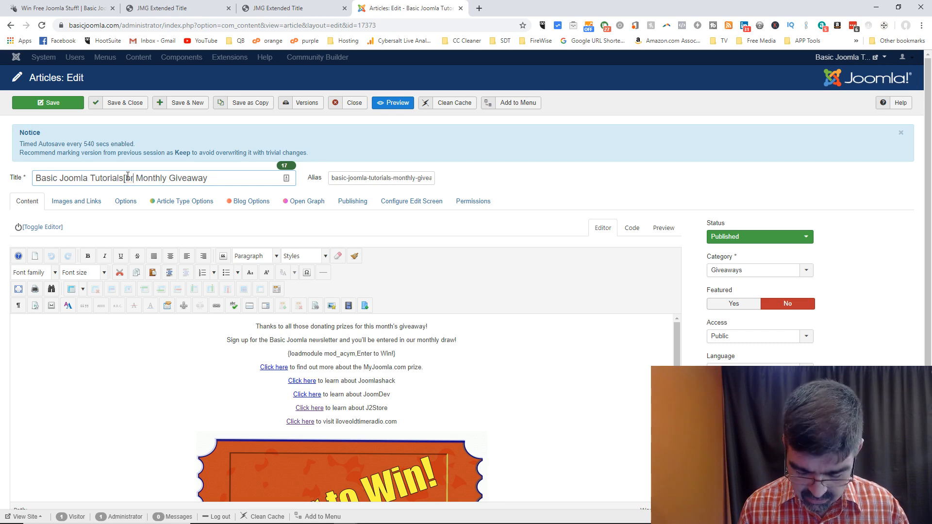
text(])
key(Delete)
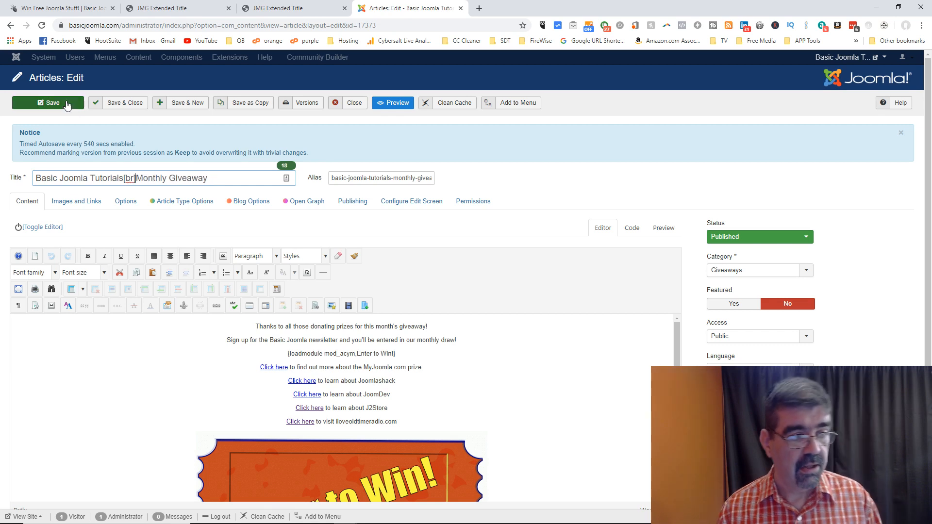
click(67, 106)
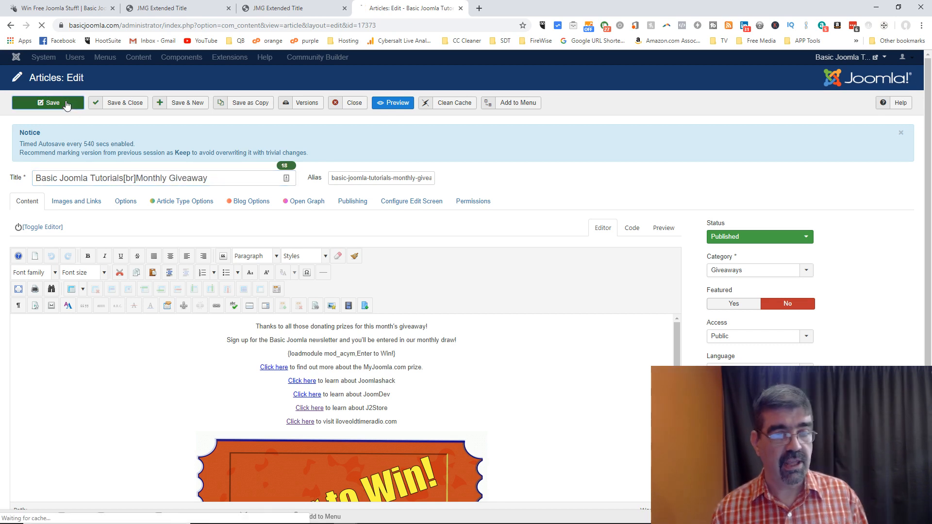
click(48, 11)
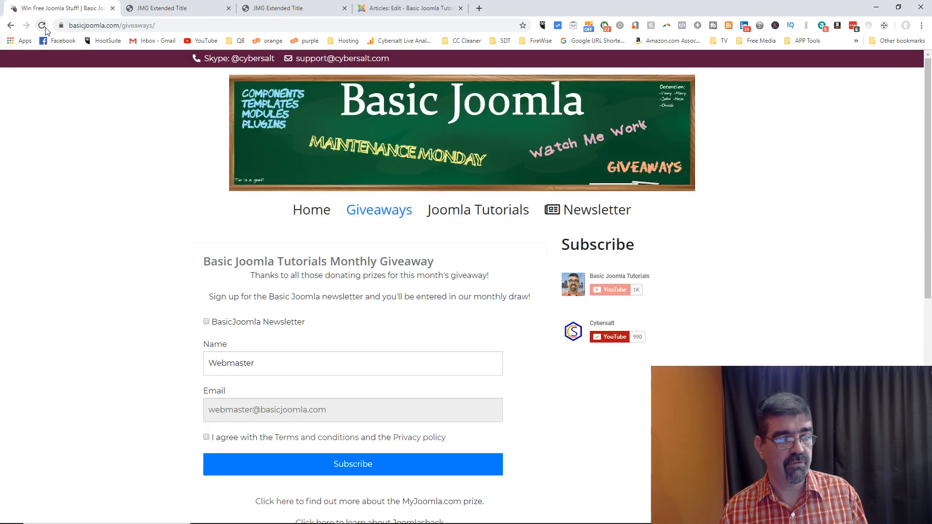
click(41, 27)
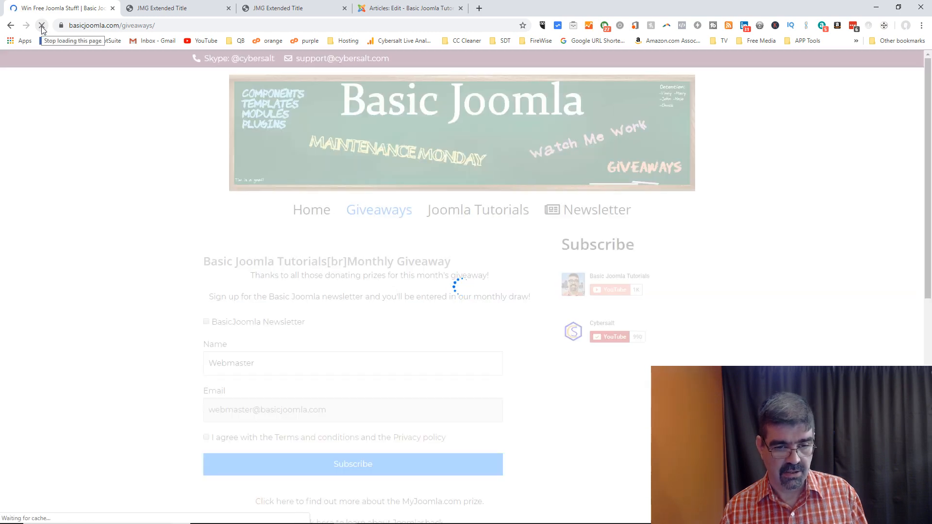
Step: Retype the title's tag as uppercase [BR], save, and reload Giveaways to see the two-line title
click(382, 11)
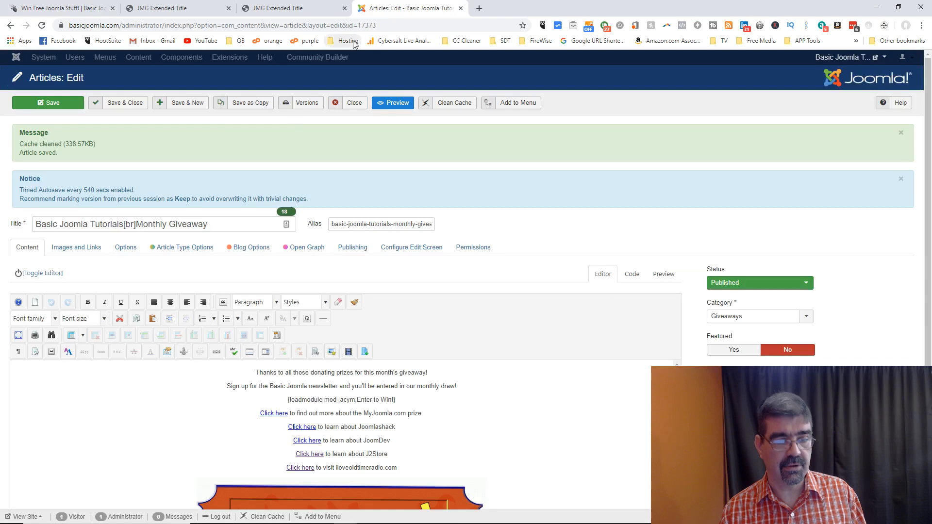
double_click(129, 225)
click(130, 225)
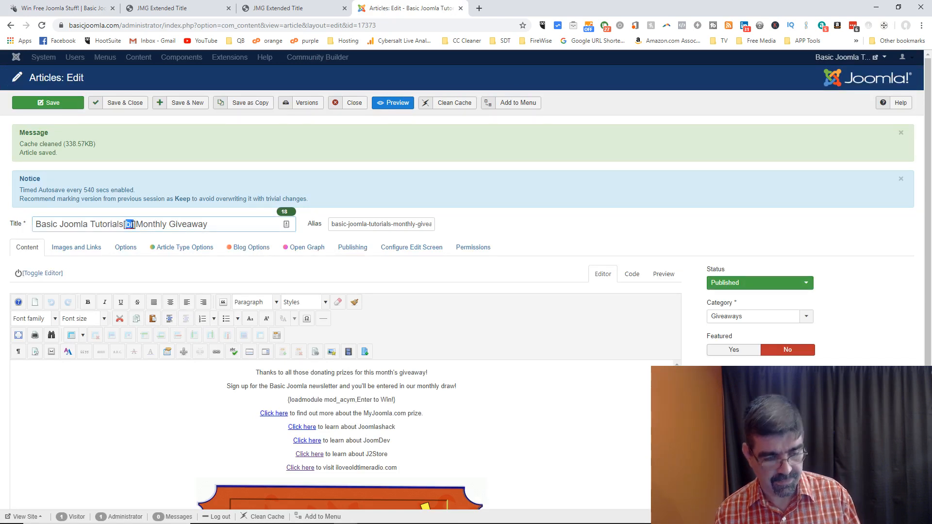
text(B)
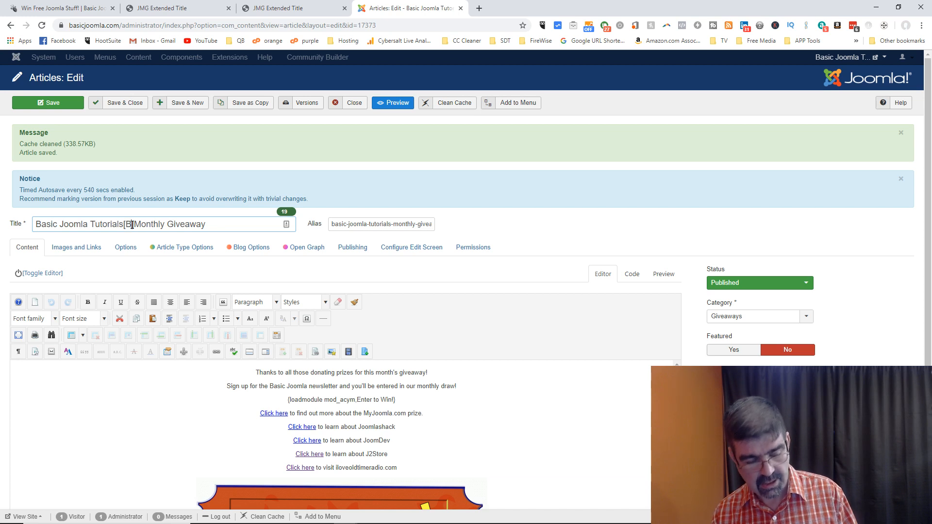
text(R)
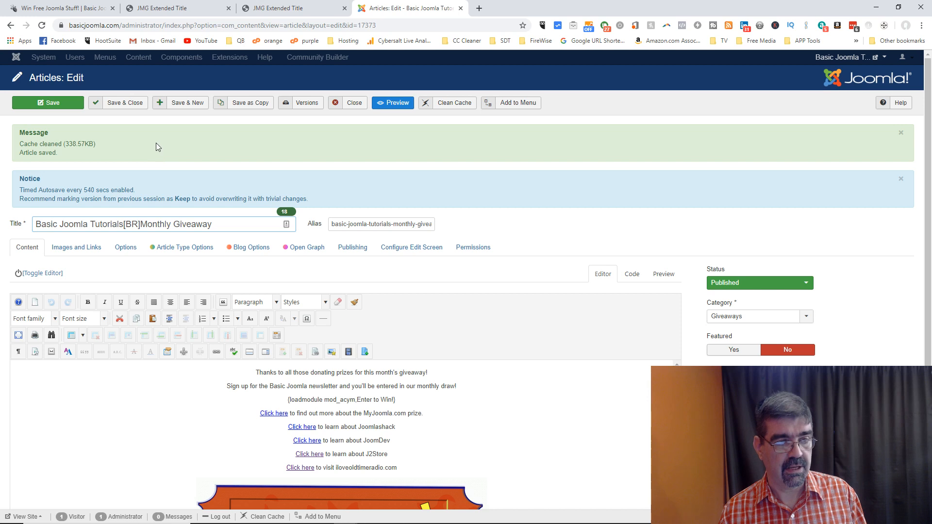
click(43, 103)
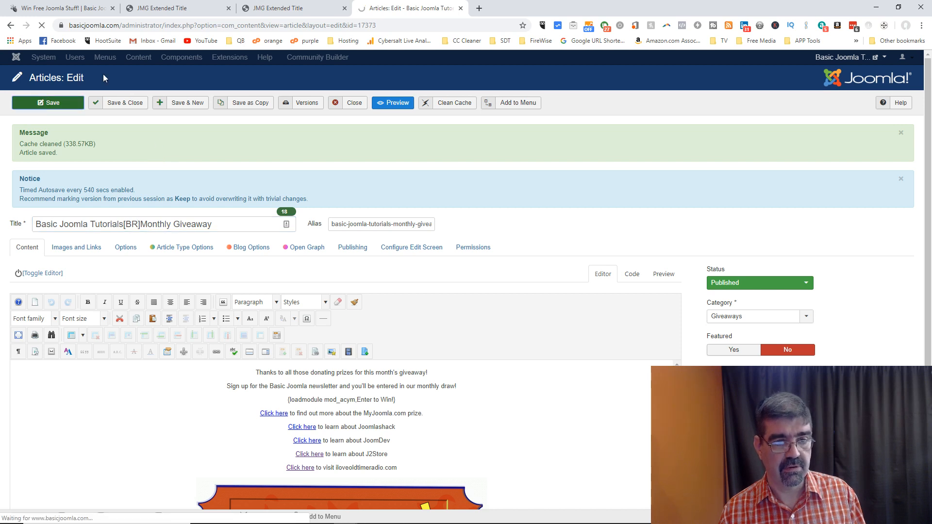
click(51, 9)
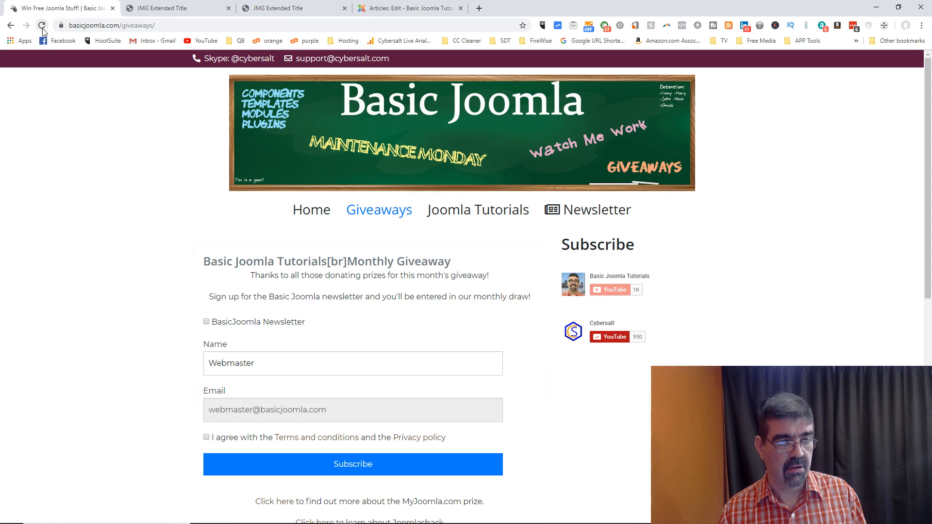
click(41, 26)
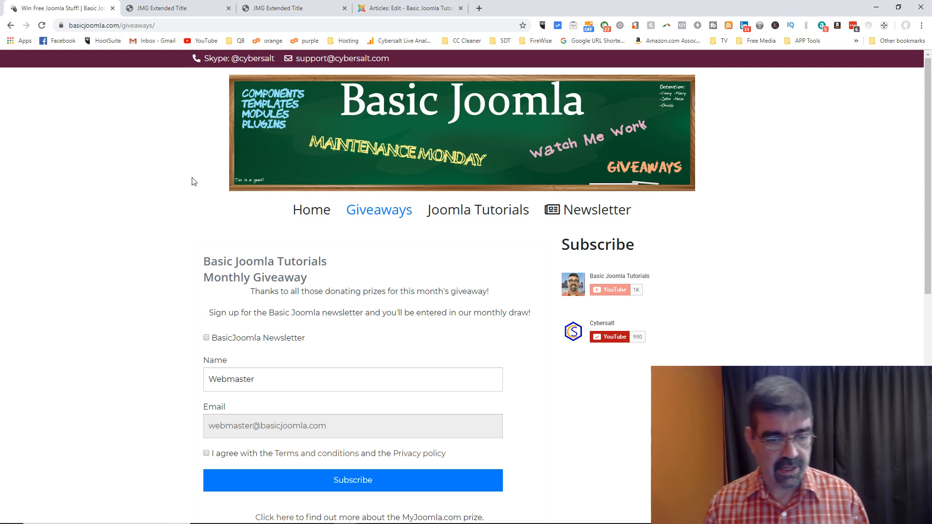
click(401, 10)
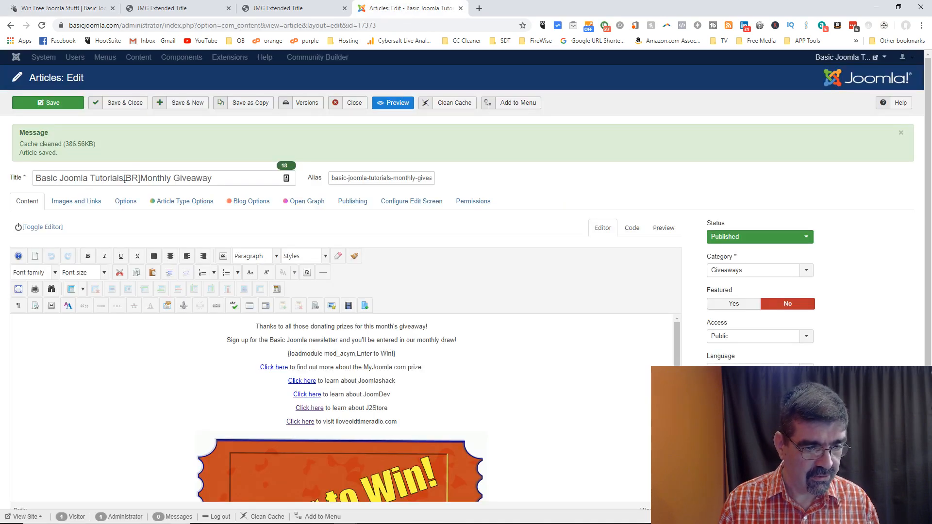
Step: Make the title 'Basic[BR]Joomla[BR]Tutorials[BR]Monthly[BR]Giveaway' with no spaces and save it
drag(125, 177, 139, 181)
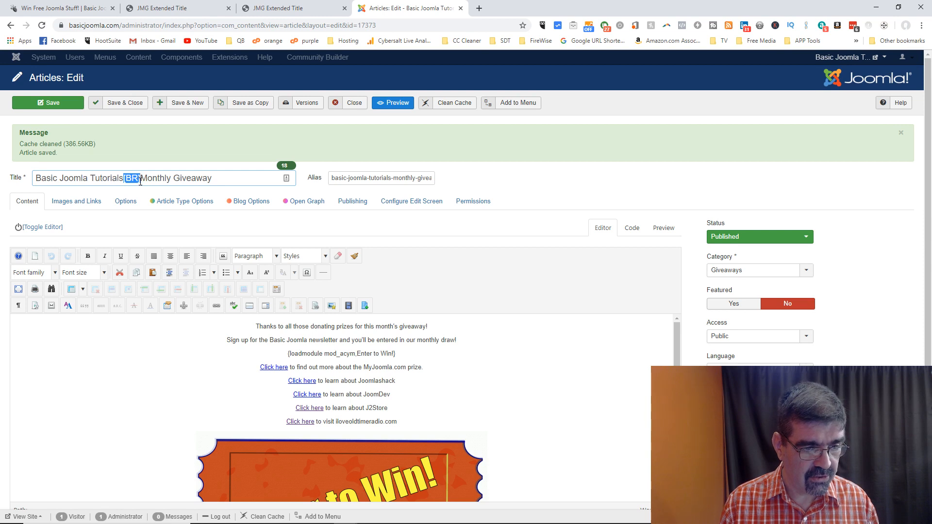
click(58, 178)
text([BR])
key(Delete)
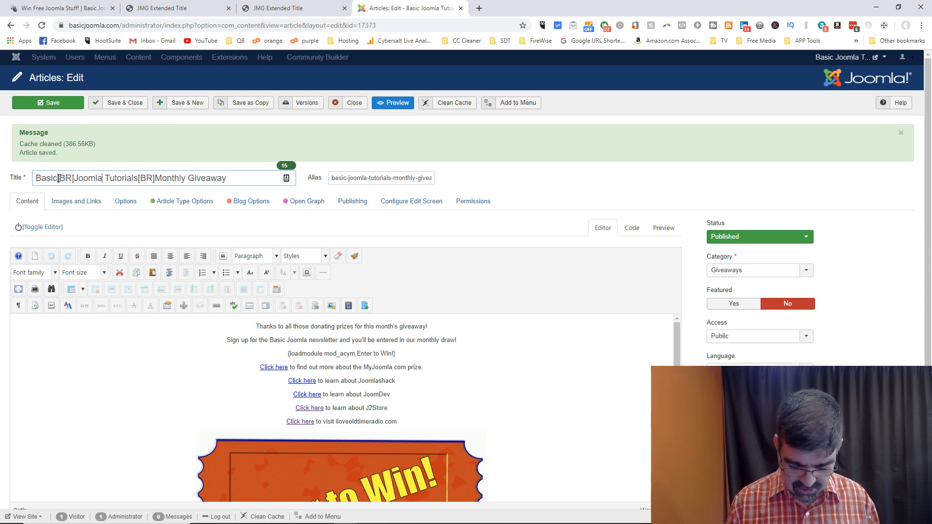
text([BR])
key(Delete)
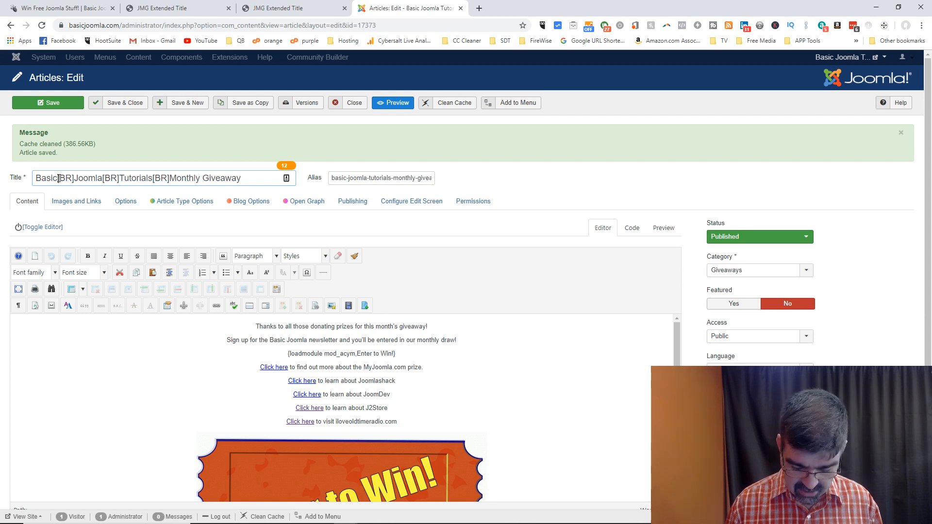
text([BR])
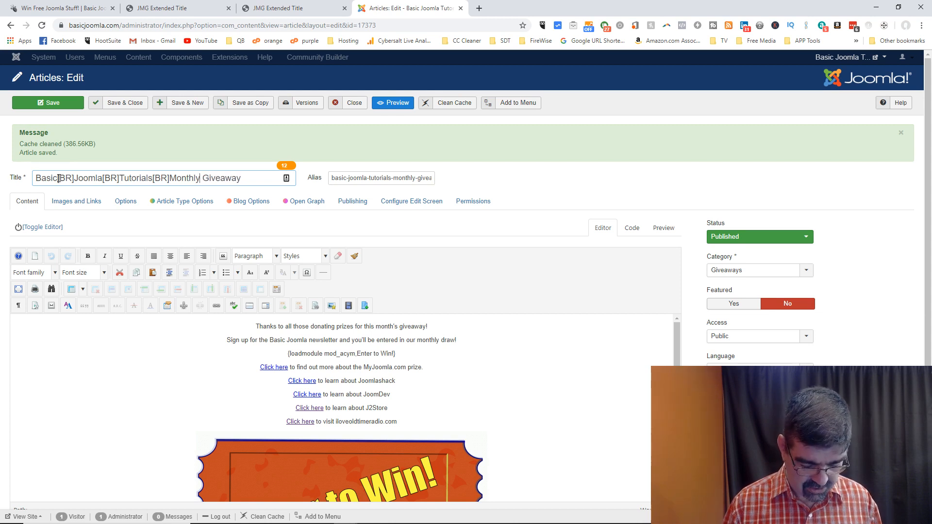
key(Delete)
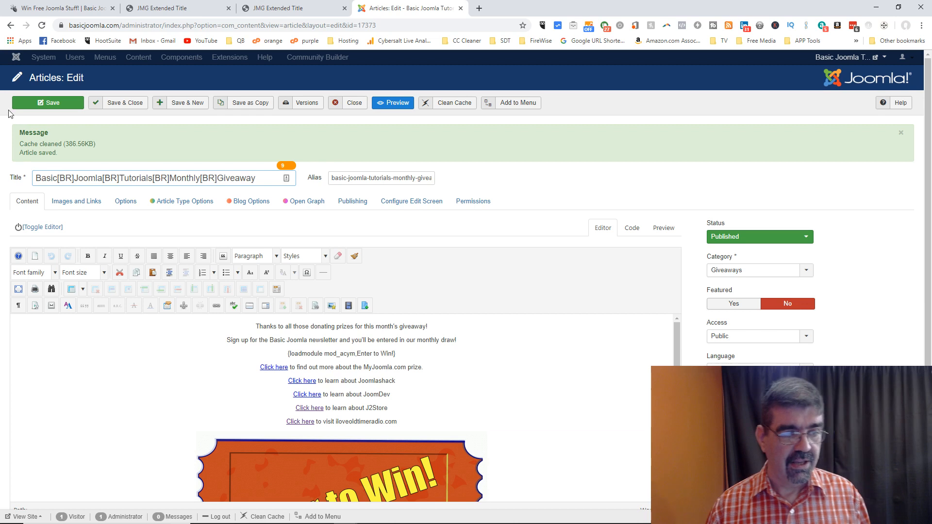
click(46, 103)
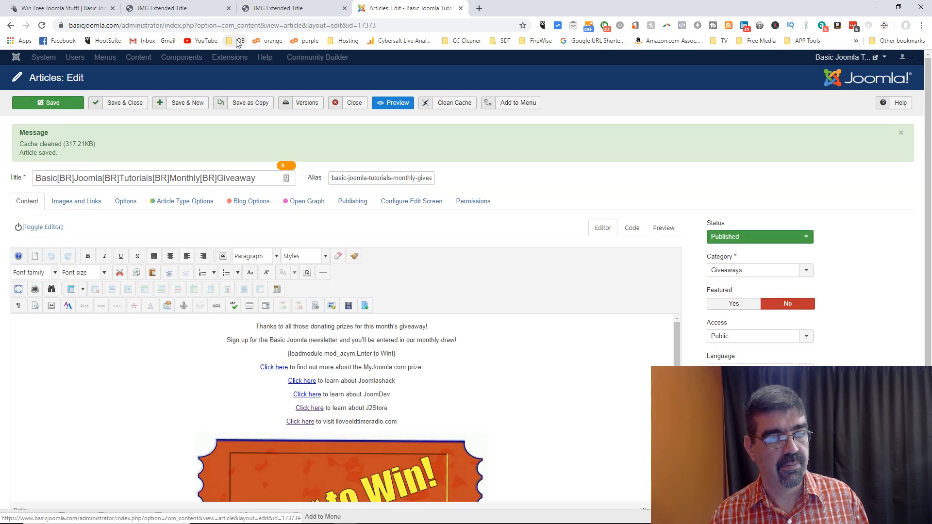
Step: Glance at the JMG Extended Title tabs, then reload Giveaways to see one word per line
click(183, 11)
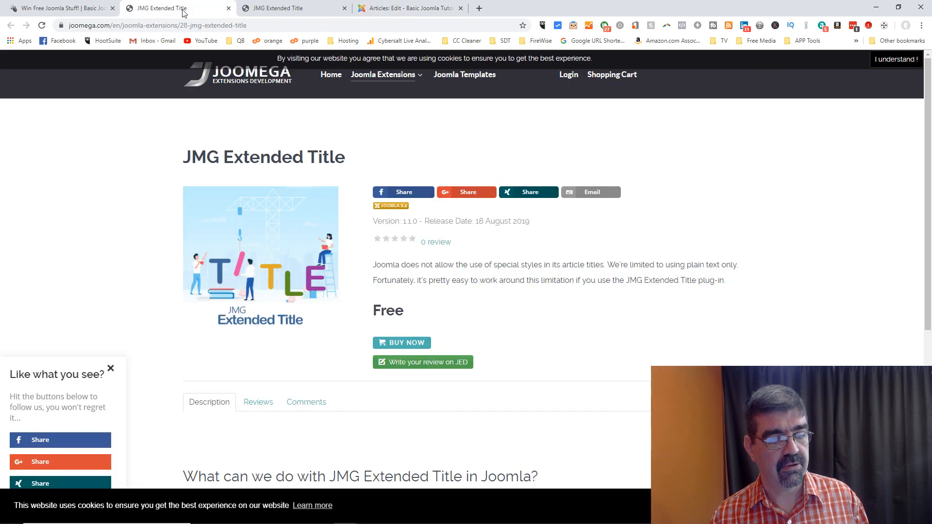
click(292, 11)
click(71, 14)
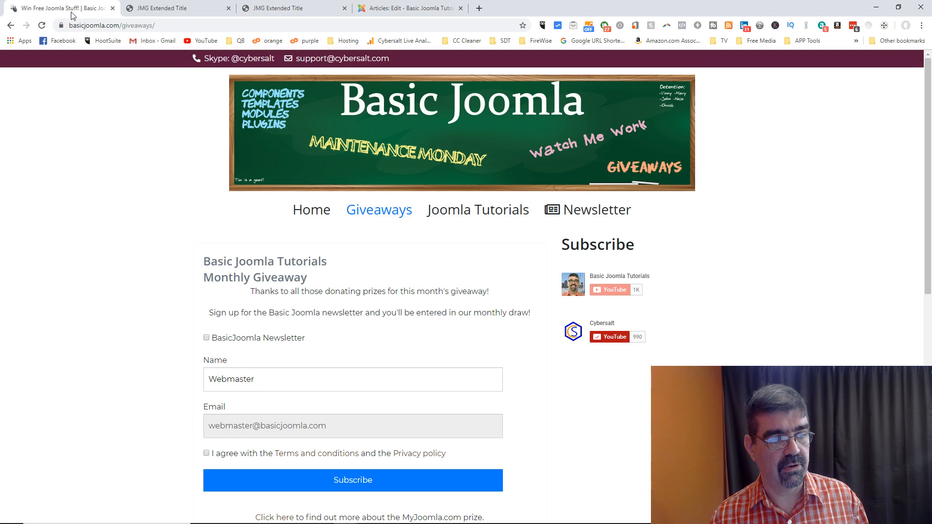
click(41, 26)
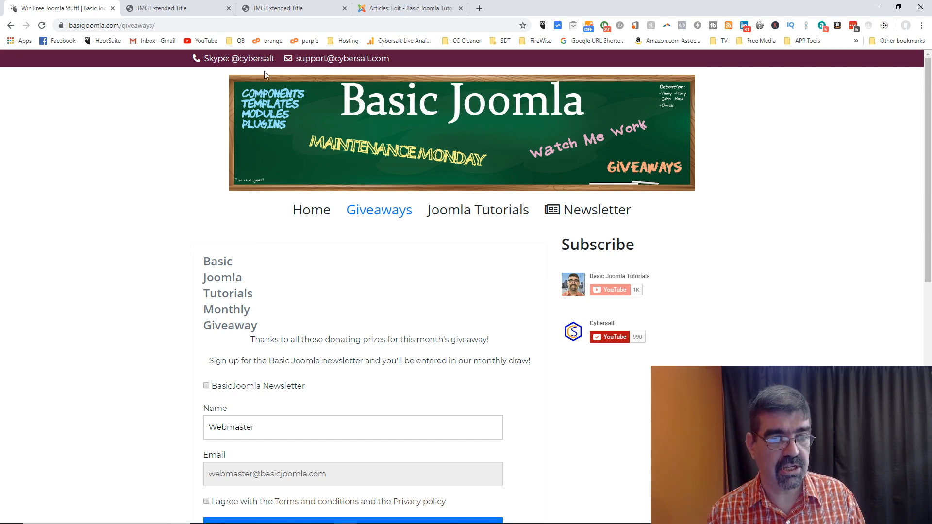
click(409, 6)
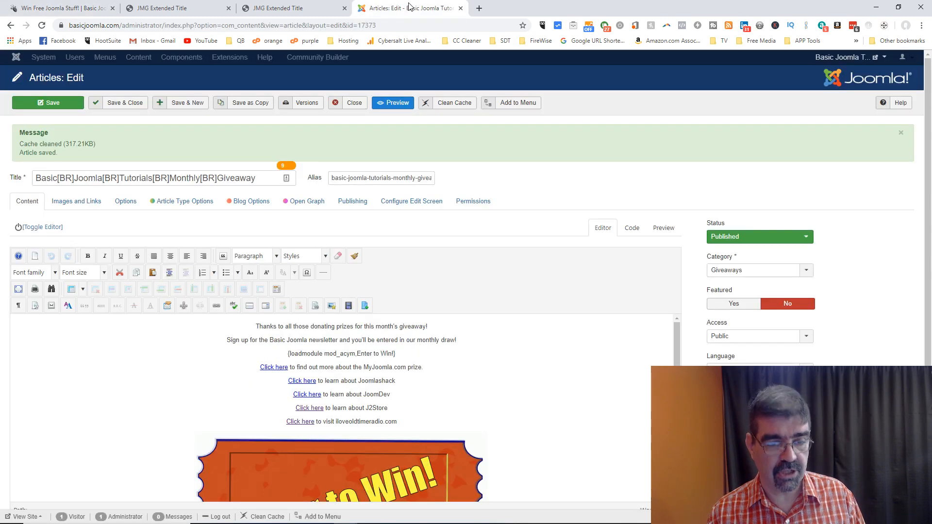
click(314, 105)
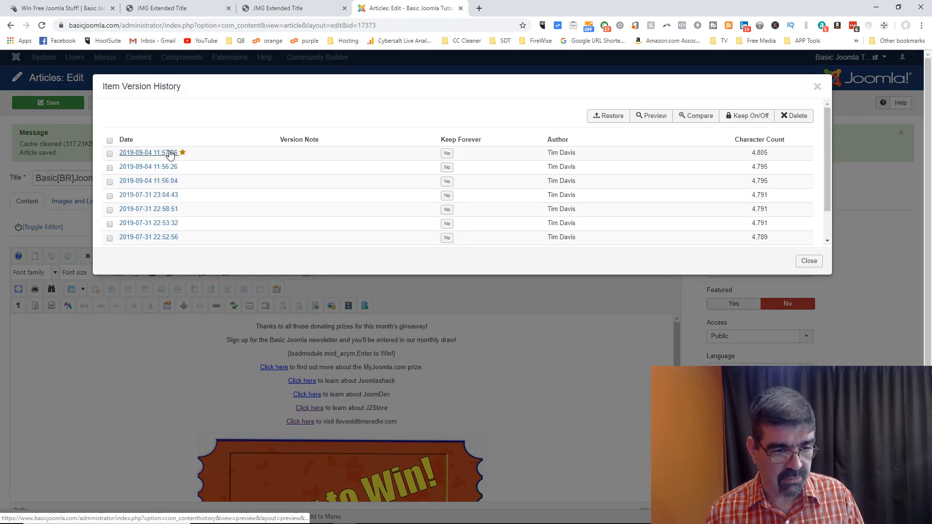
click(167, 196)
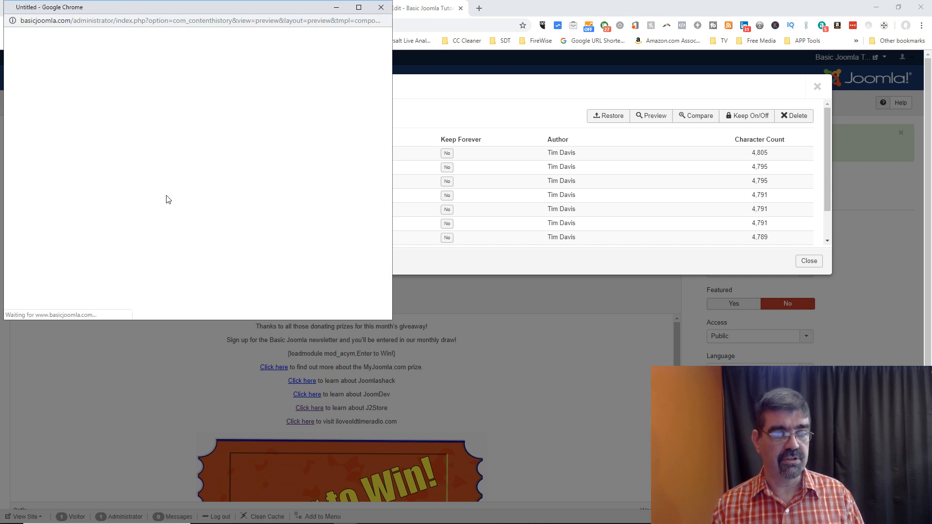
click(382, 11)
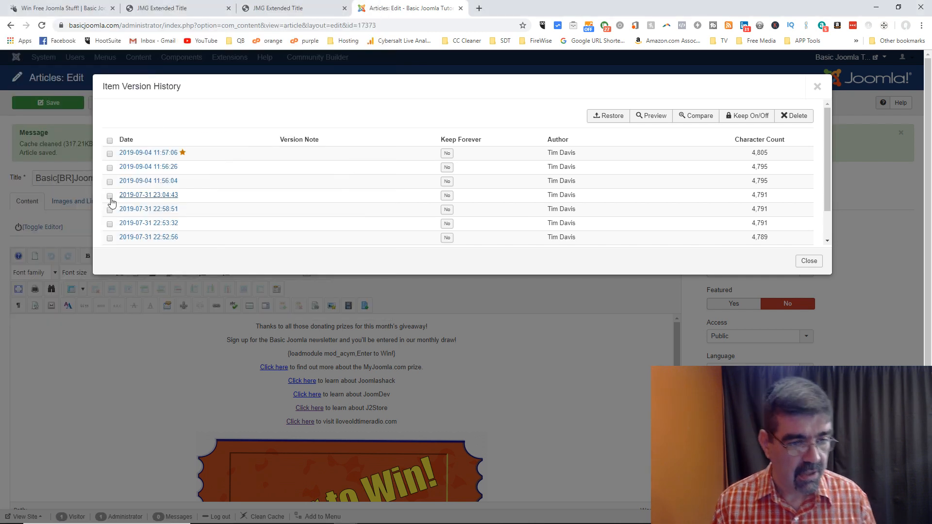
click(109, 196)
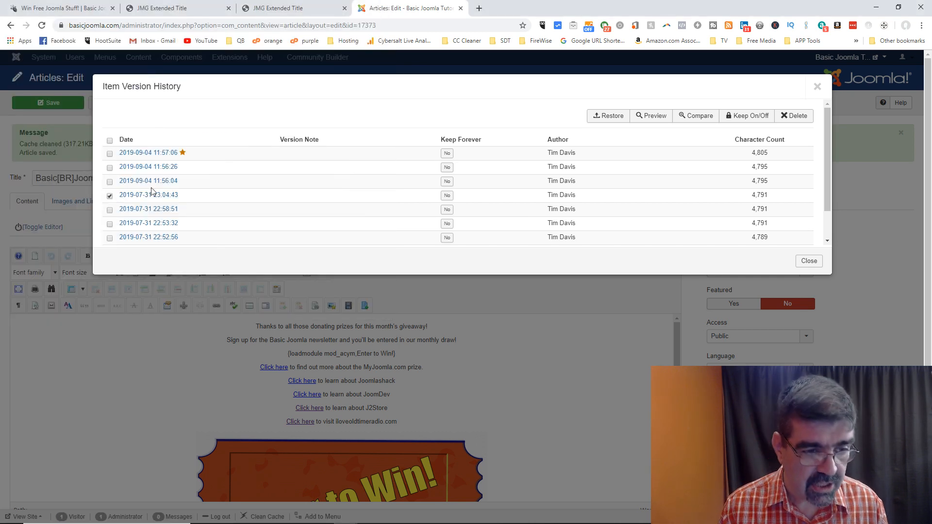
click(607, 115)
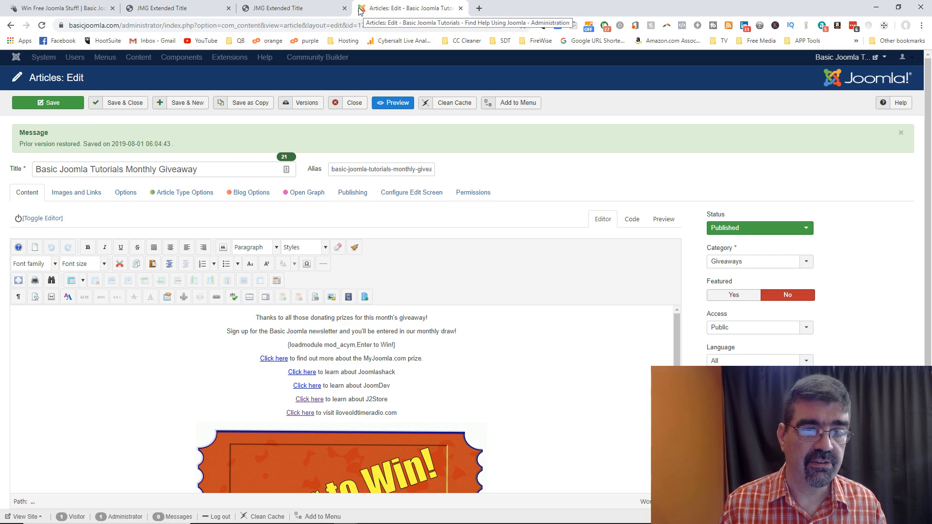
Step: Reload the live Giveaways page to check the restored title, close the editor, and go to JMG Extended Title
click(38, 14)
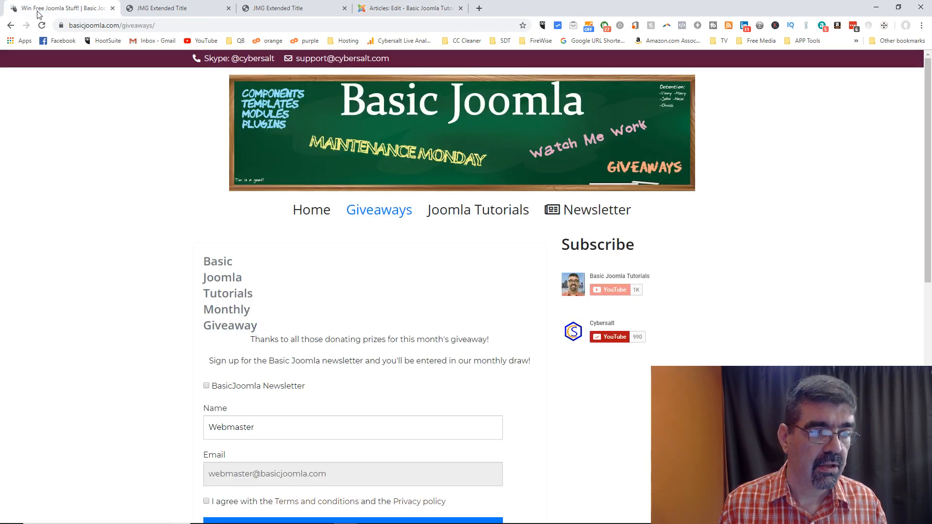
click(410, 4)
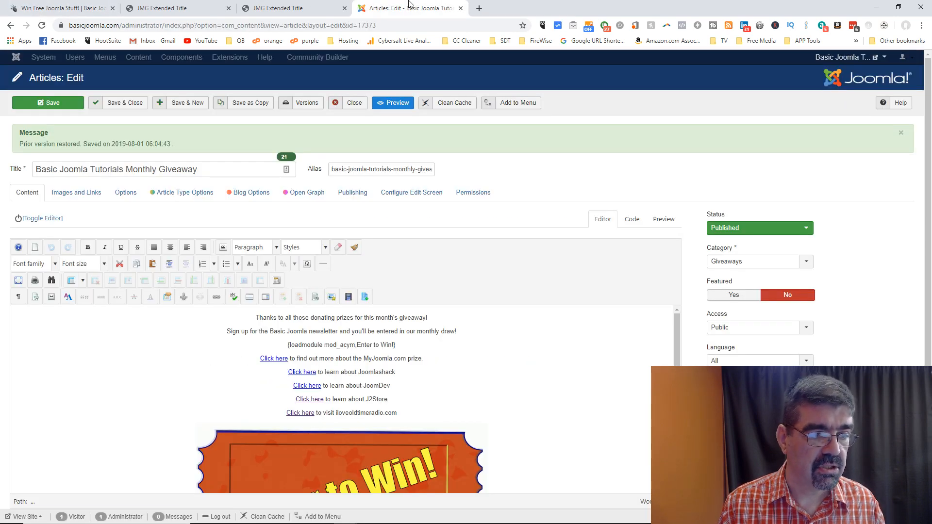
click(86, 10)
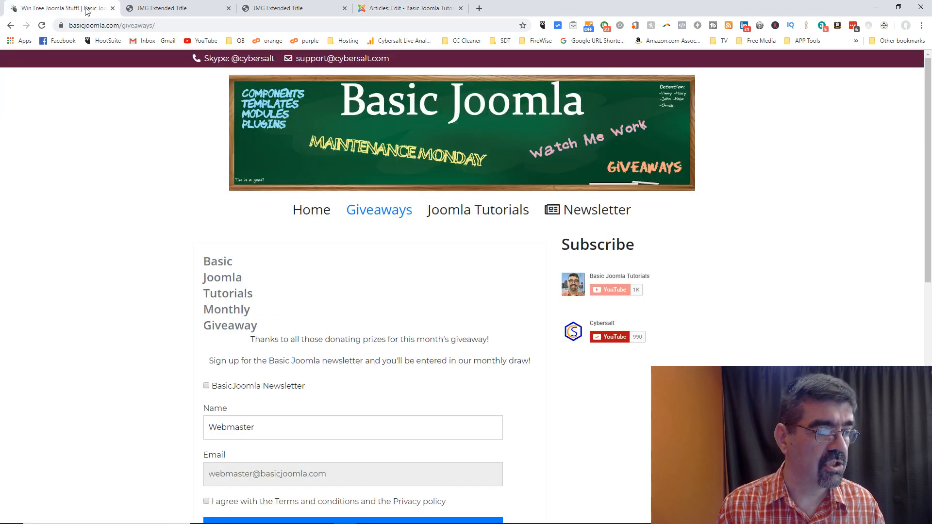
click(42, 25)
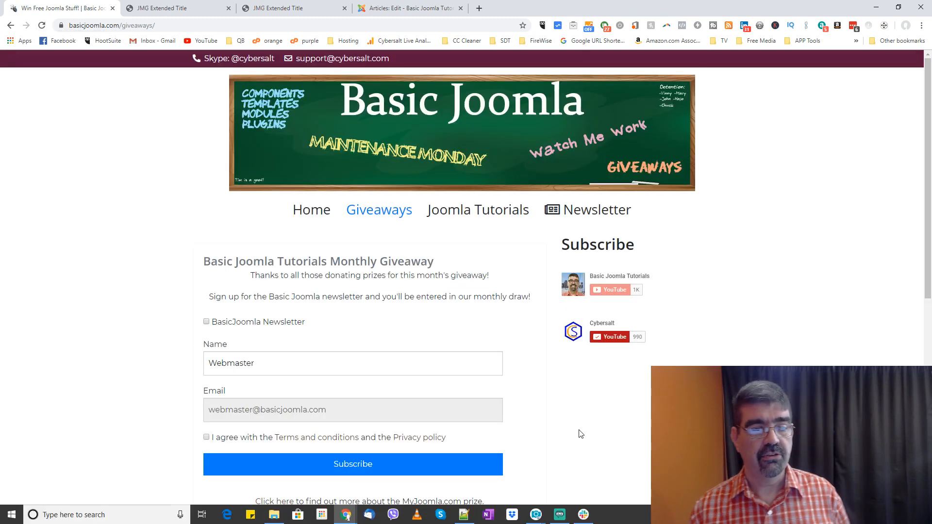
click(417, 9)
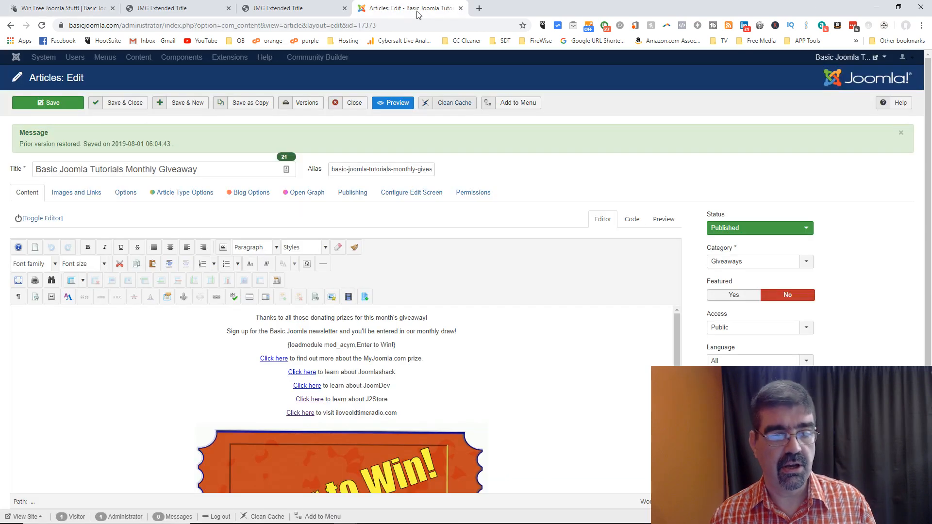
click(348, 108)
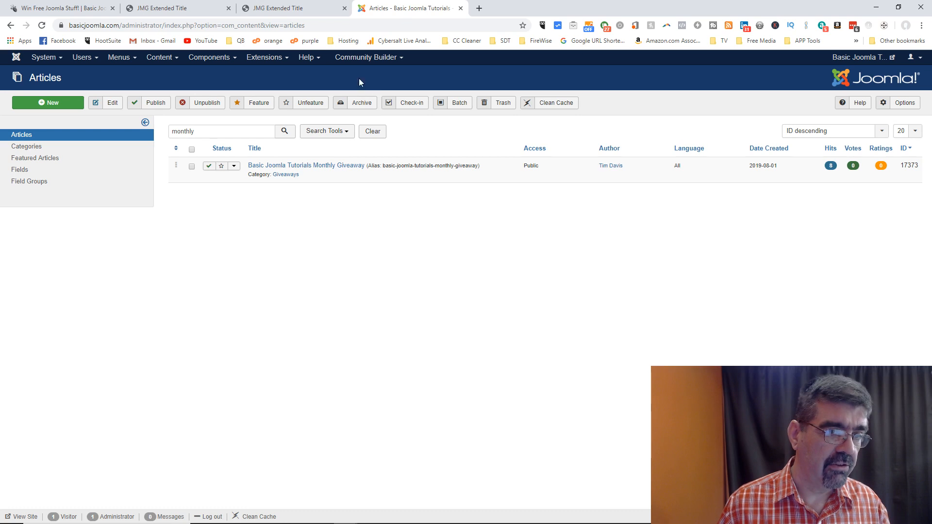
click(297, 10)
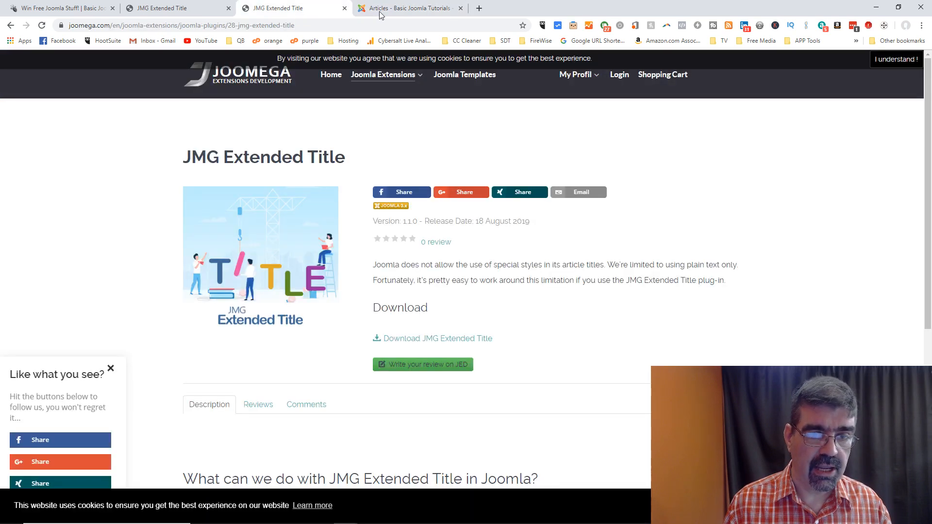
Step: Glance at the live Giveaways page, then return to the JMG Extended Title product page
click(69, 12)
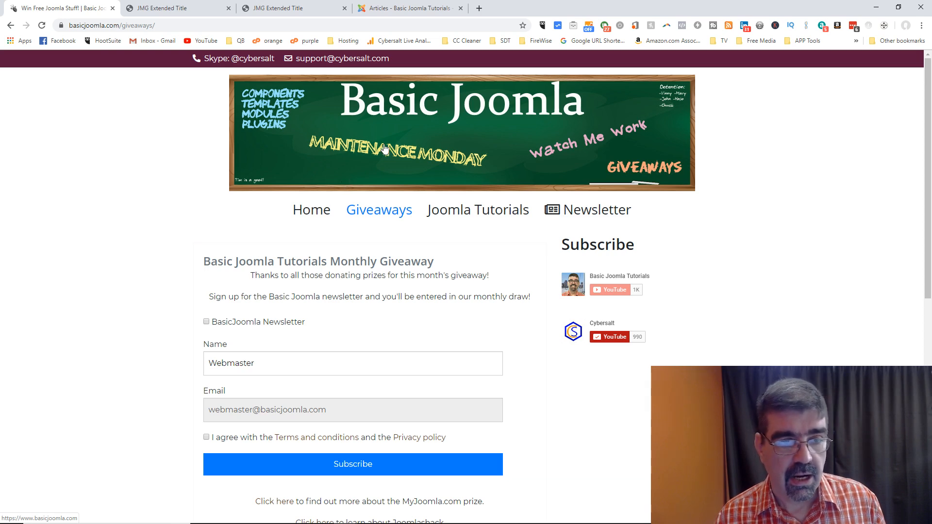
click(291, 8)
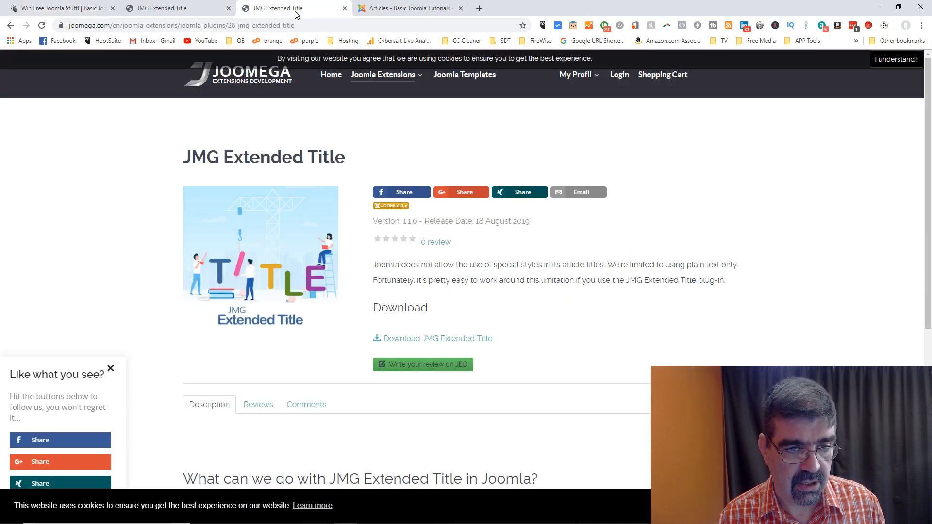
Step: Open Joomla Extensions > Modules, scroll the grid, and open JMG Animated Article Title in a new tab
mouse_move(387, 81)
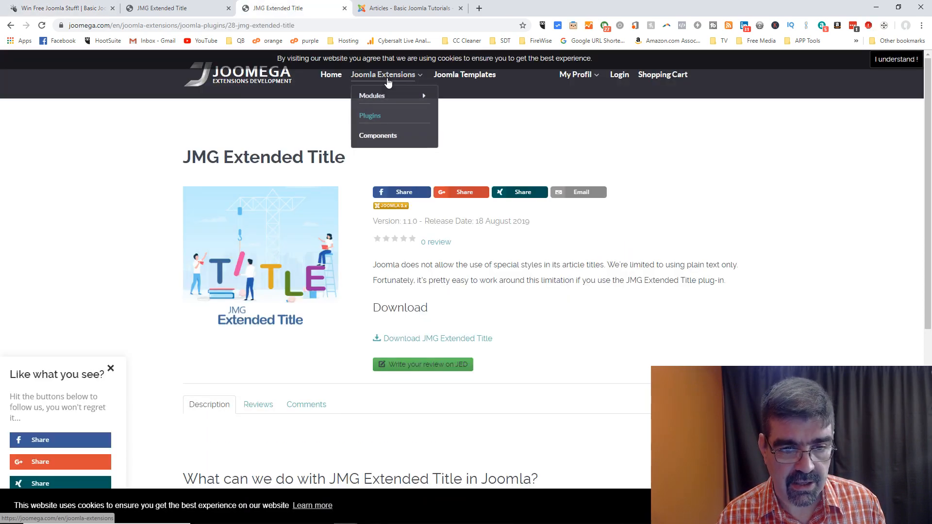
click(378, 97)
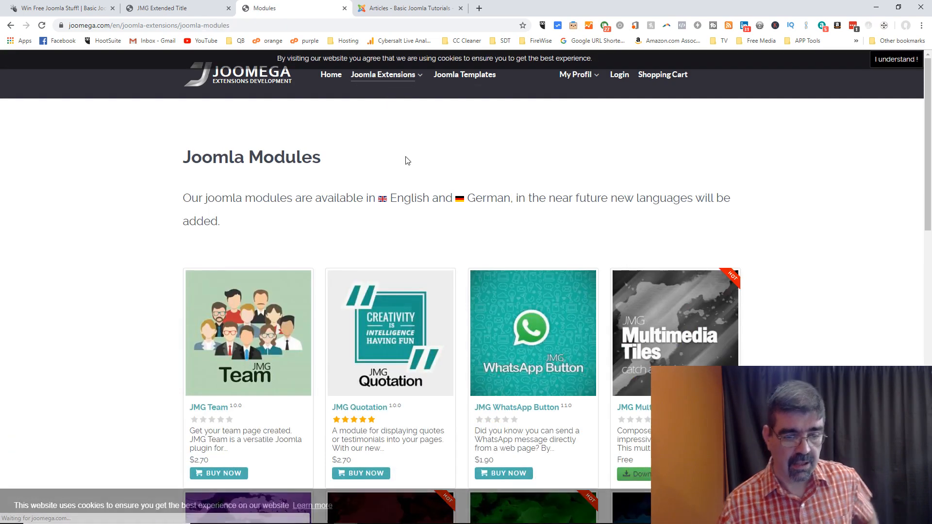
scroll(414, 162, down, 2)
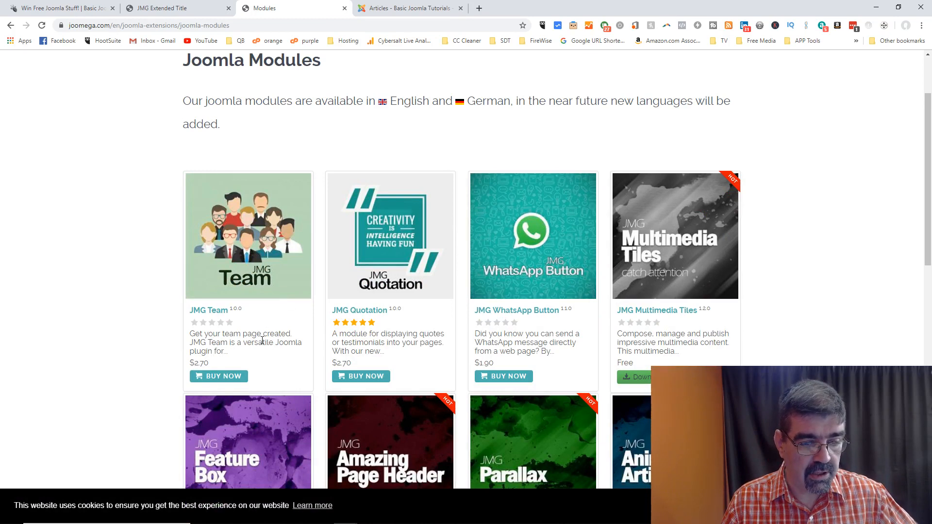
scroll(262, 343, down, 2)
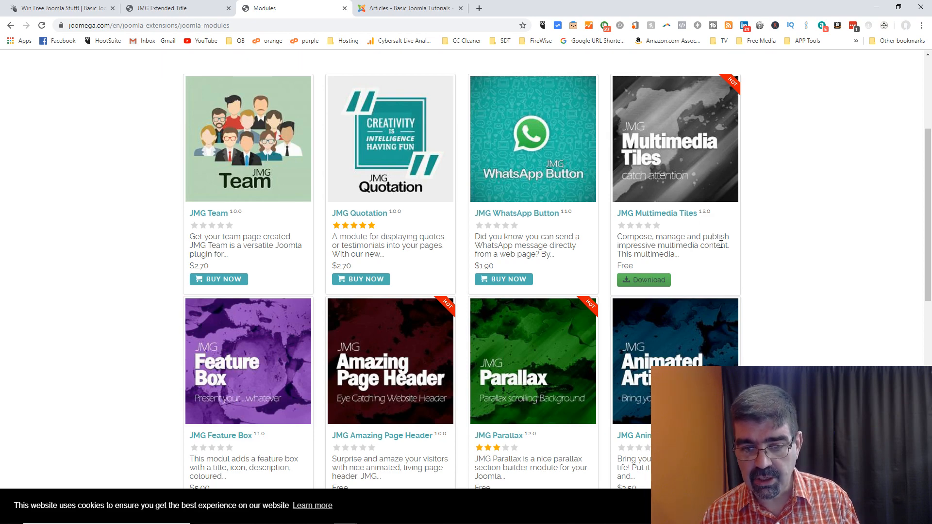
scroll(697, 226, down, 2)
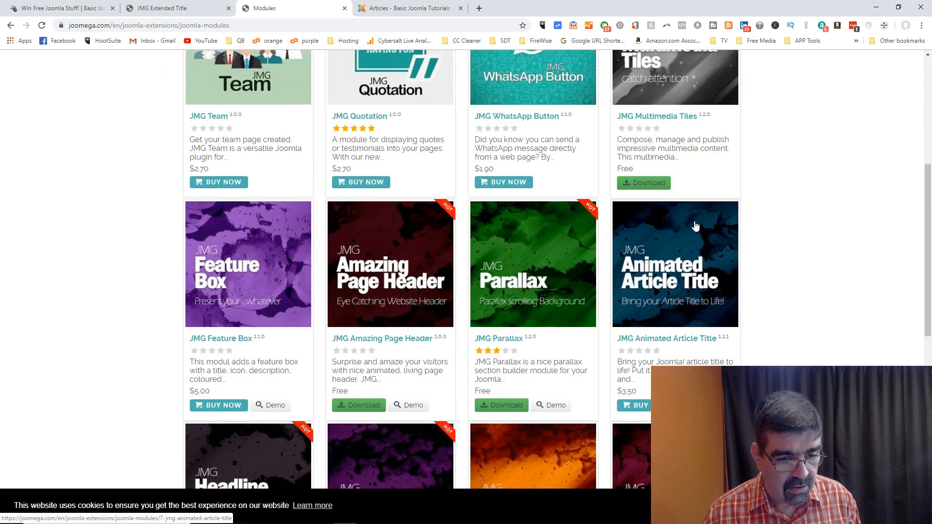
scroll(696, 226, down, 1)
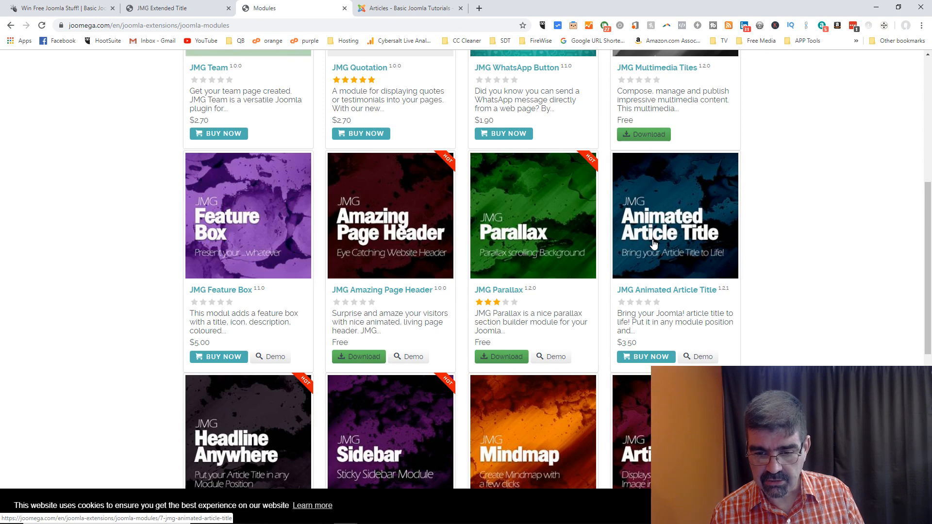
scroll(654, 245, down, 2)
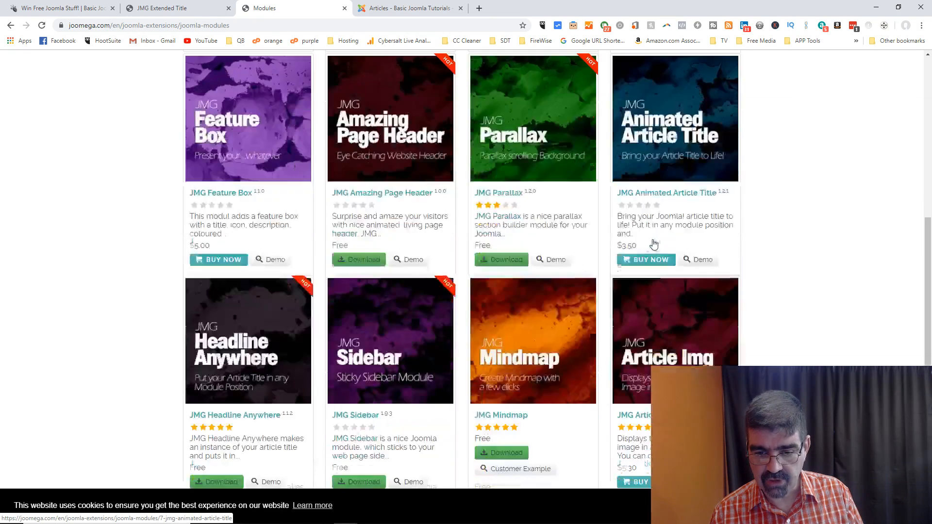
right_click(670, 154)
click(692, 159)
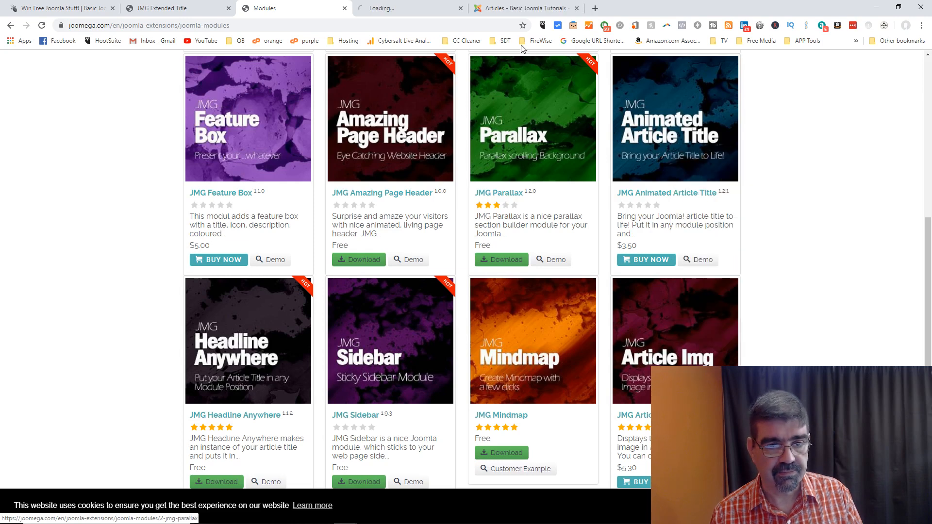
Step: Switch to the JMG Animated Article Title tab and scroll through its $3.50 listing and effect lists
click(394, 15)
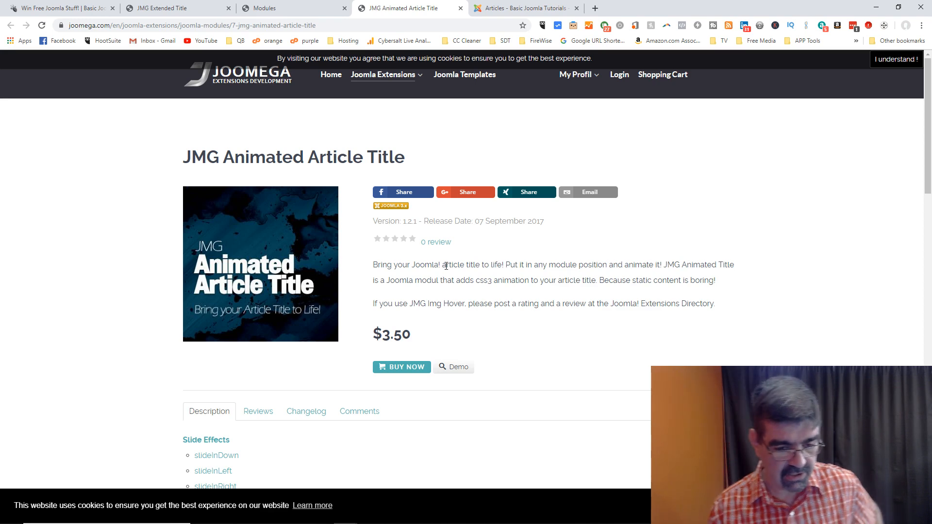
scroll(477, 262, down, 4)
scroll(477, 265, down, 12)
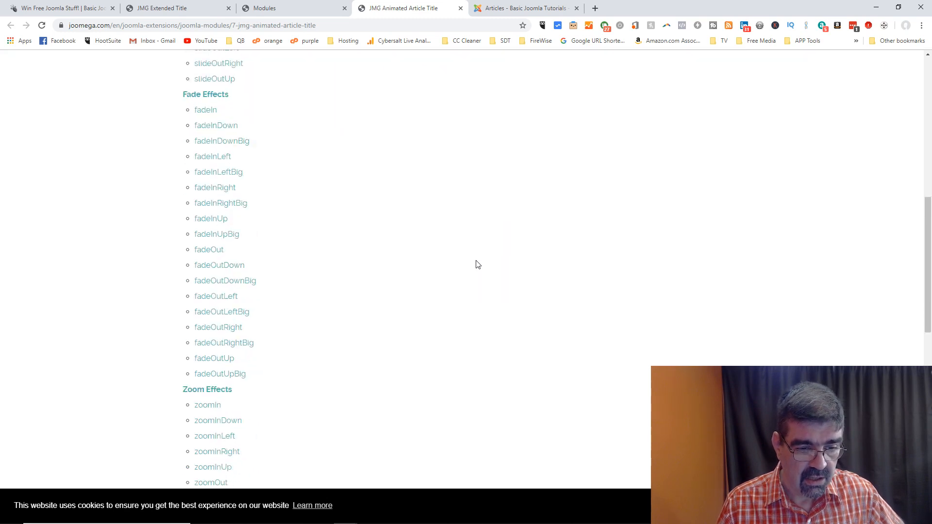
scroll(476, 264, down, 7)
scroll(474, 264, up, 20)
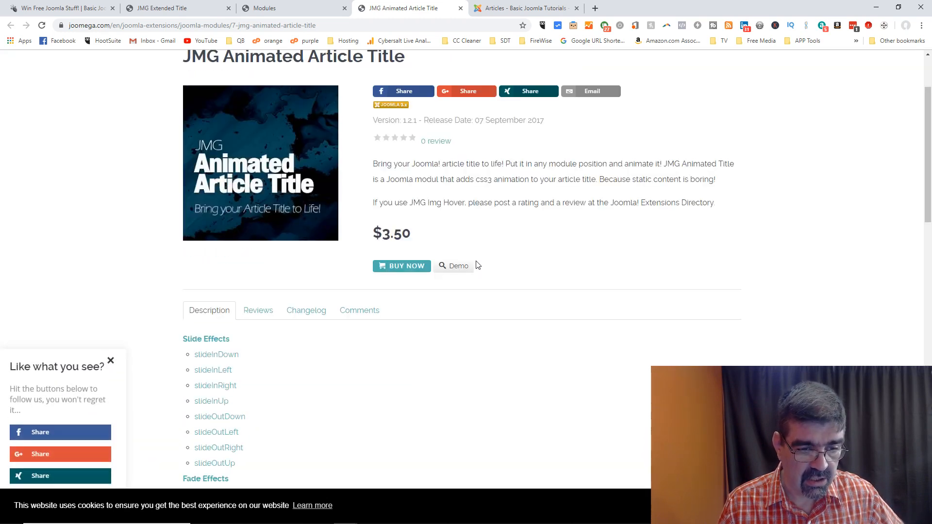
scroll(489, 264, up, 2)
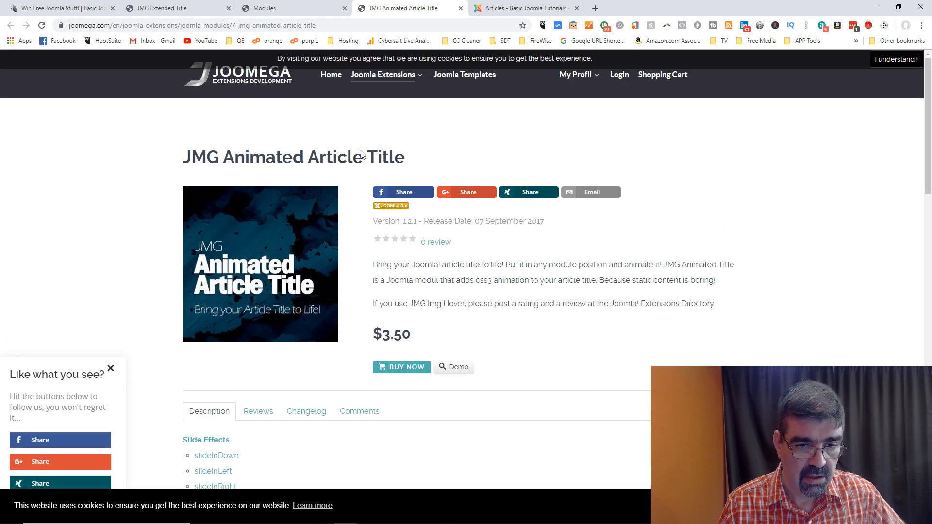
scroll(498, 348, down, 2)
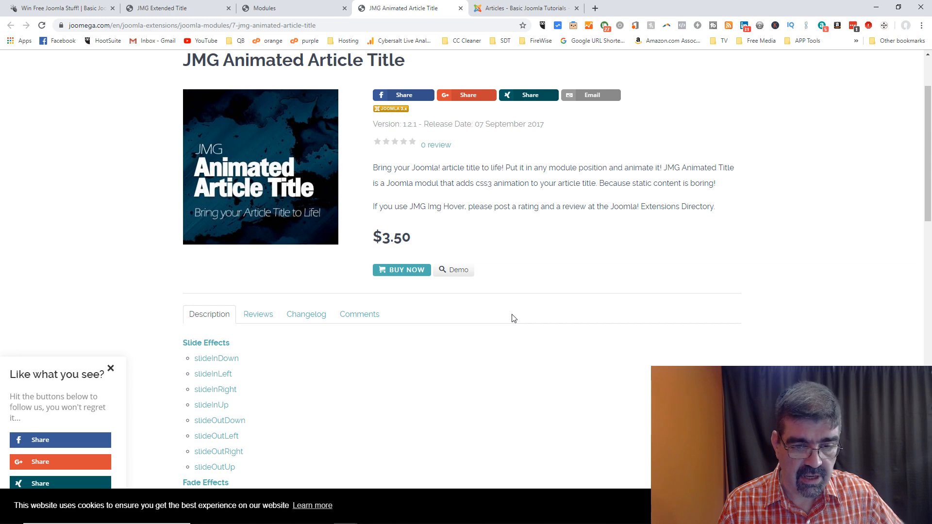
scroll(513, 319, up, 2)
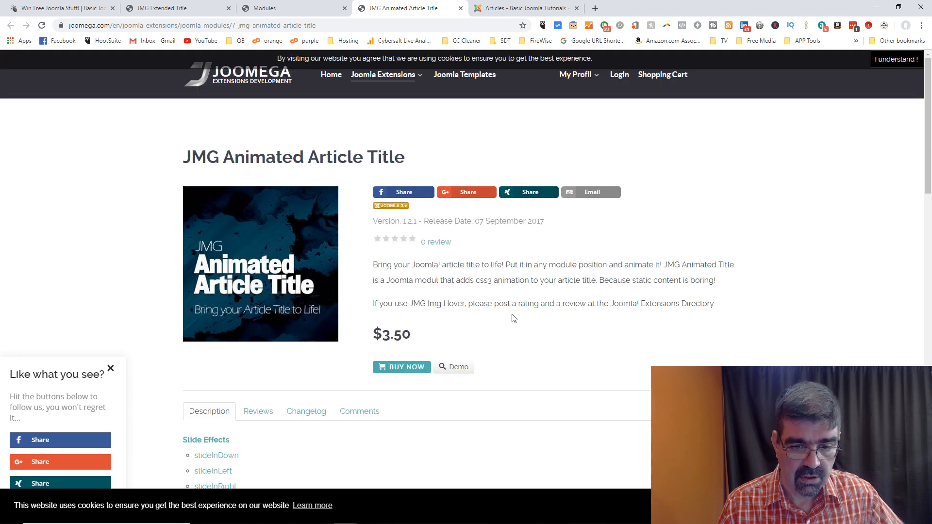
scroll(513, 319, down, 2)
scroll(514, 319, up, 1)
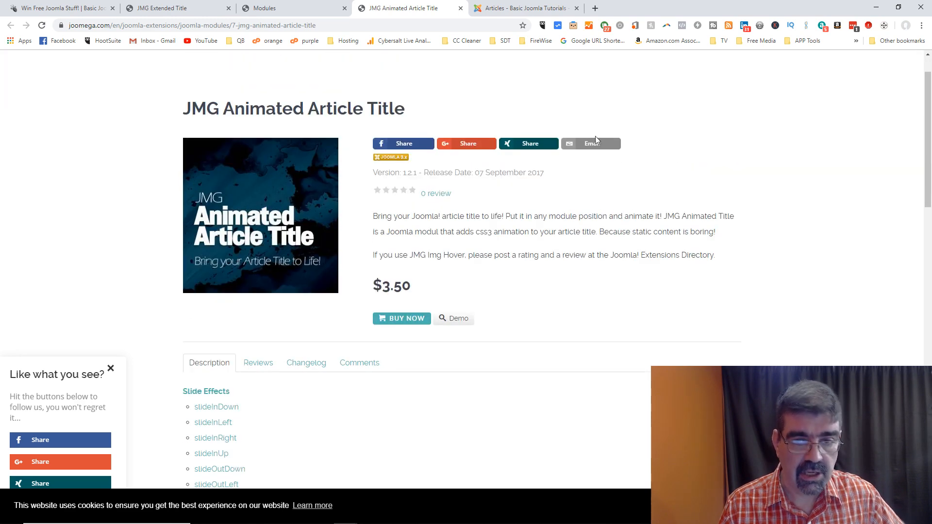
Step: In a new tab, web-search for 'joomla jed'
click(595, 8)
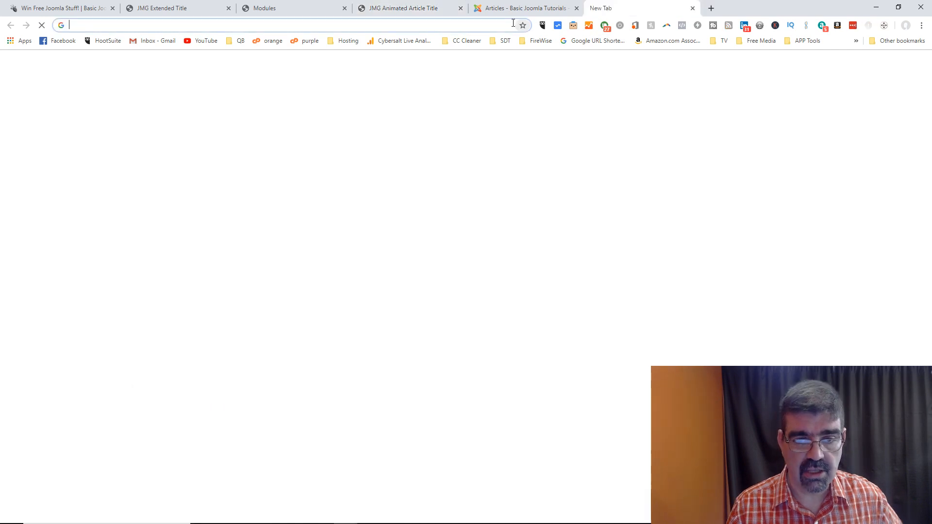
text(jed)
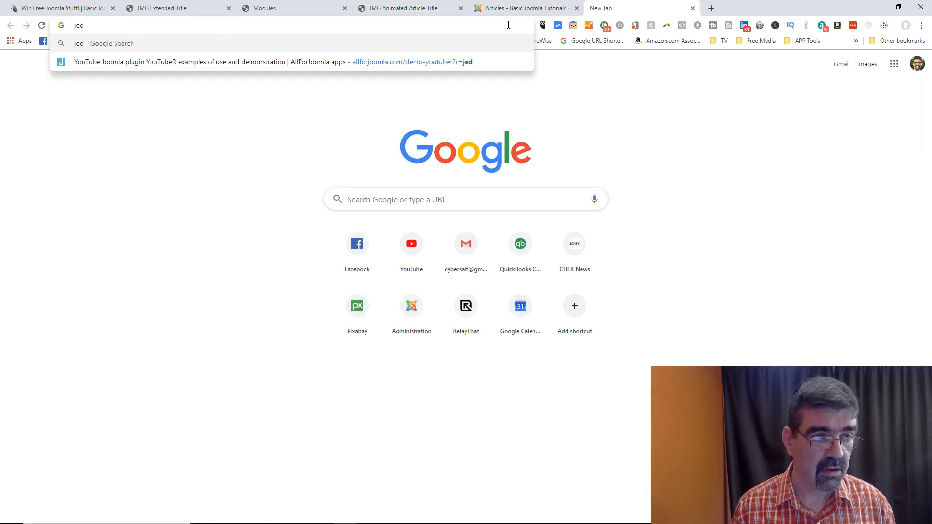
key(BackSpace)
key(BackSpace)
key(BackSpace)
text(joomla e)
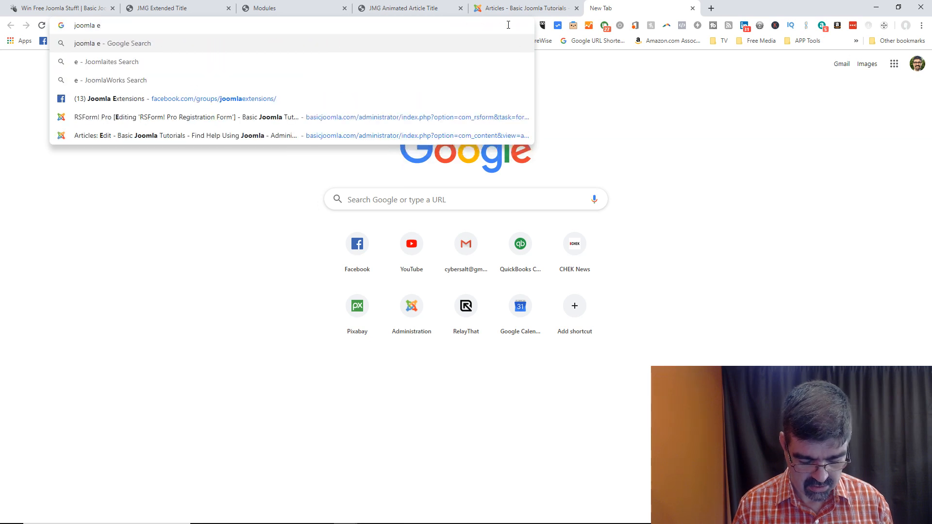
key(BackSpace)
text(jed)
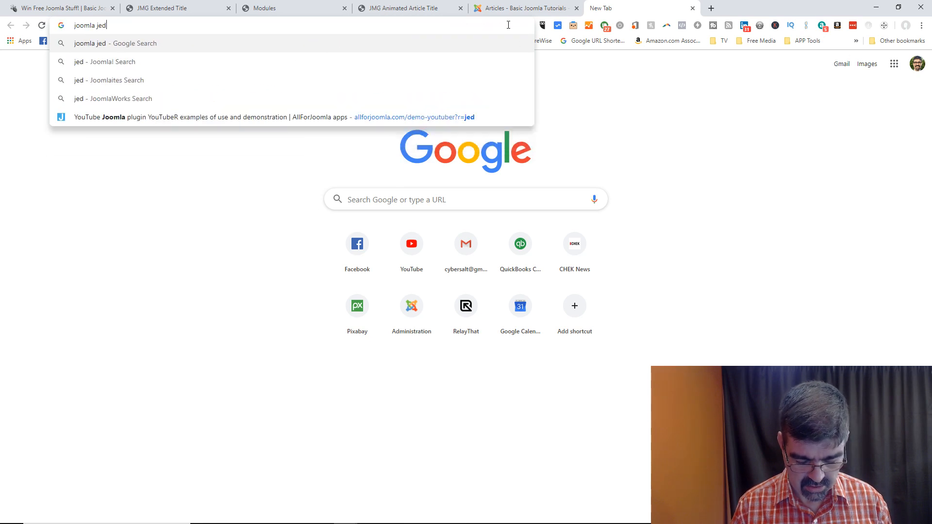
key(Return)
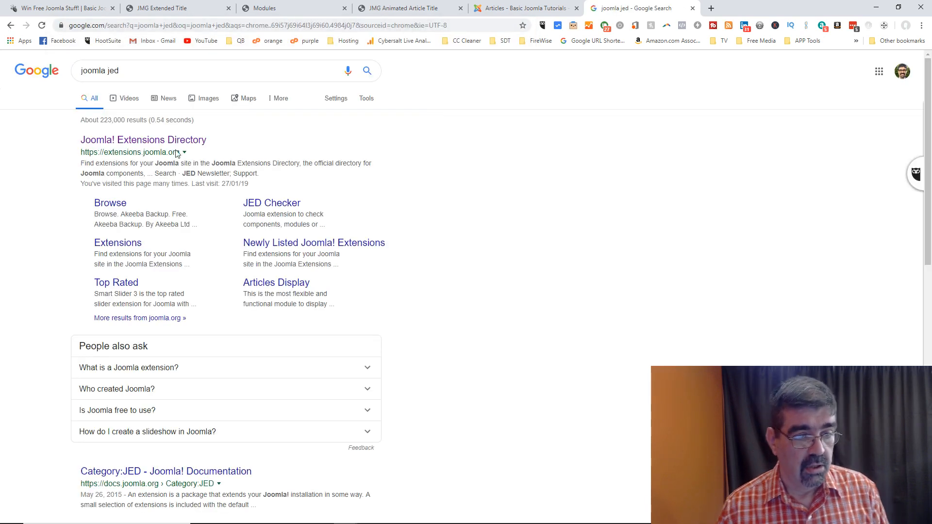
Step: Open the Joomla! Extensions Directory and search it for 'animated article'
click(159, 140)
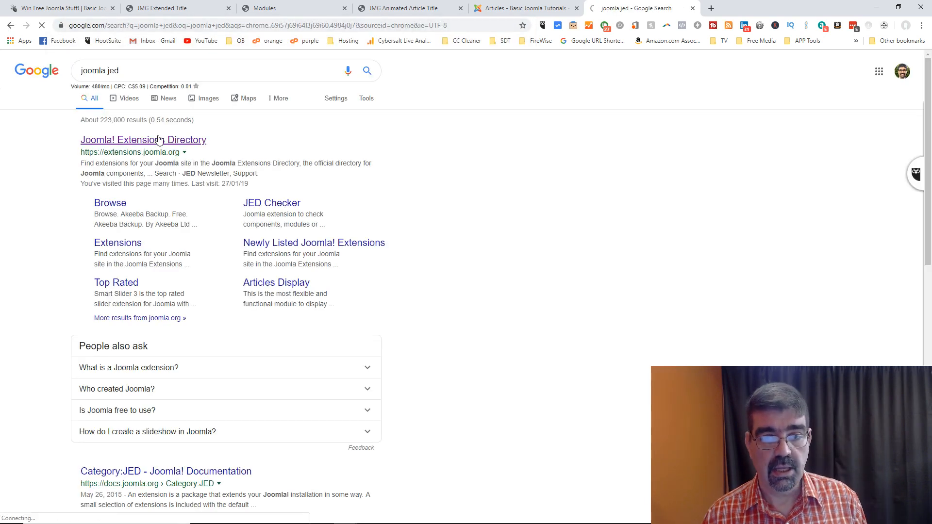
click(423, 149)
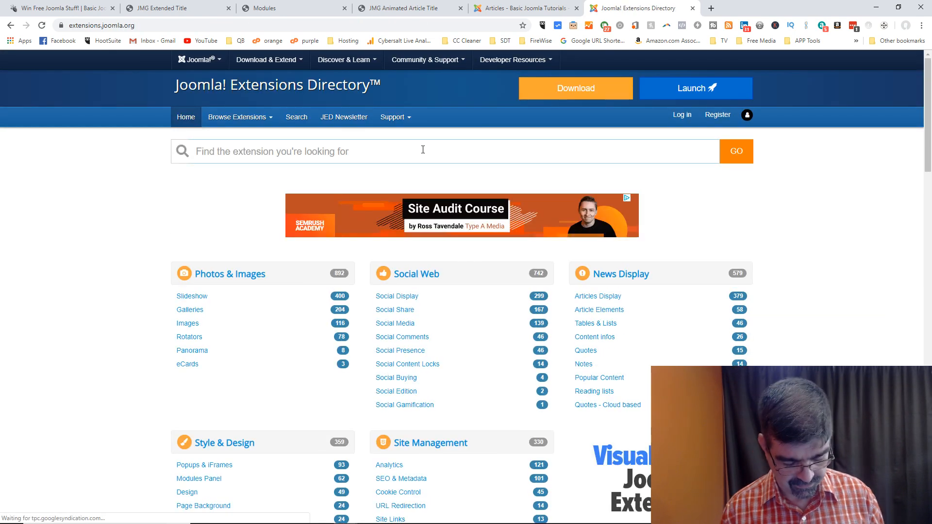
text(animated article)
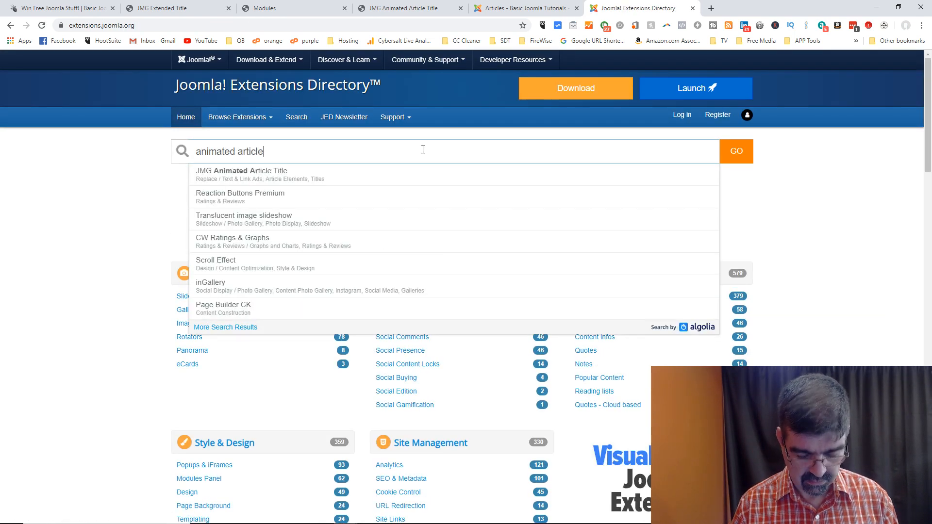
key(Return)
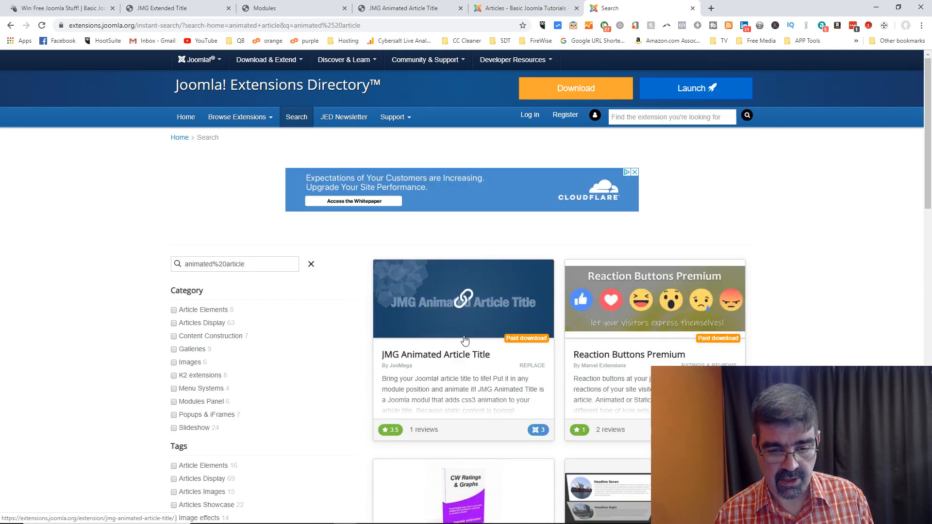
Step: Open the JMG Animated Article Title directory listing, try its Demo link, and return from the 404 page
click(464, 340)
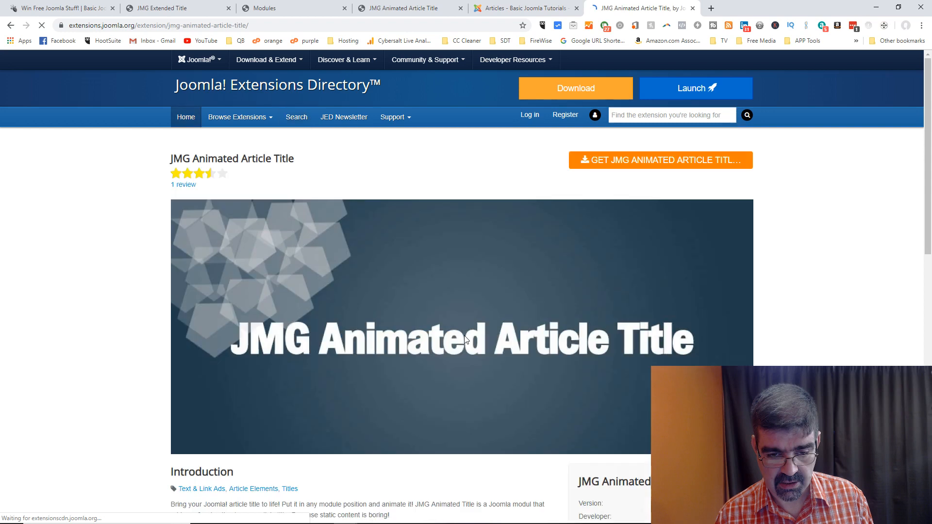
scroll(475, 287, down, 5)
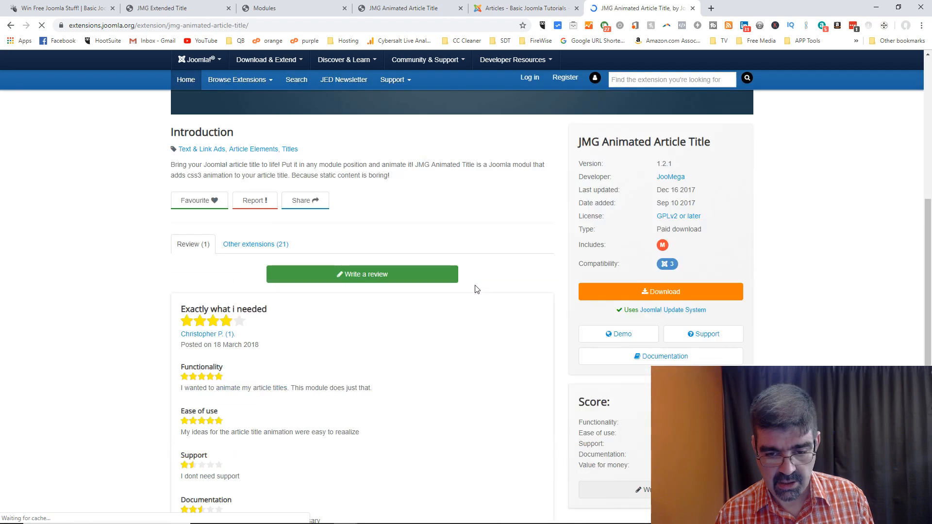
click(619, 336)
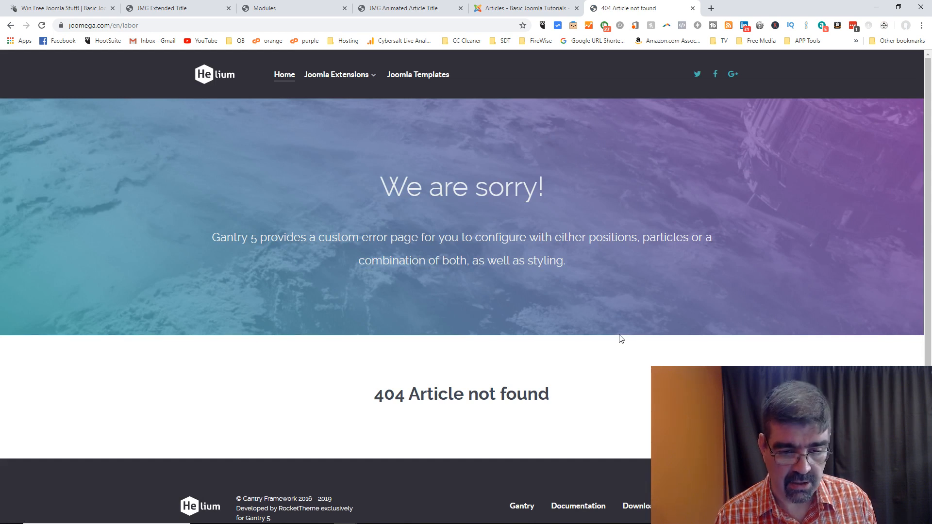
click(10, 26)
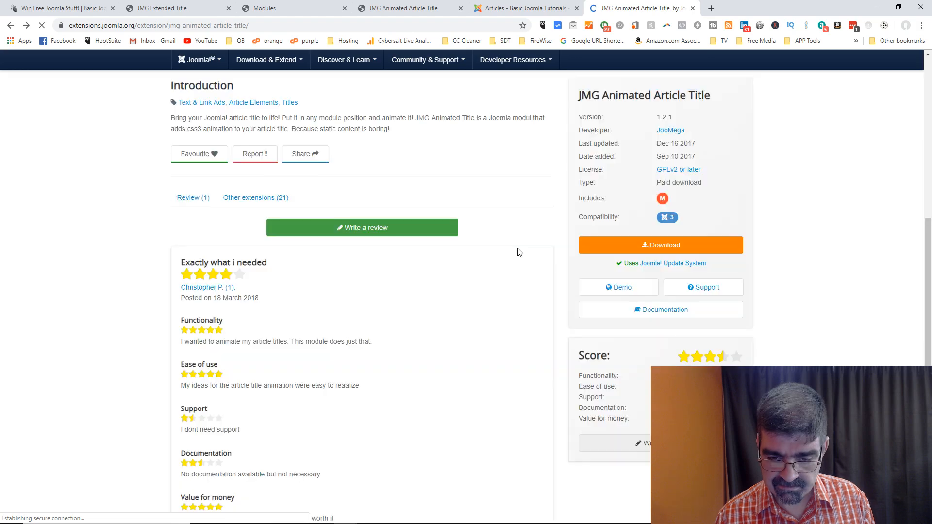
Step: Switch to the $3.50 JMG Animated Article Title product page and browse its effect lists
click(526, 7)
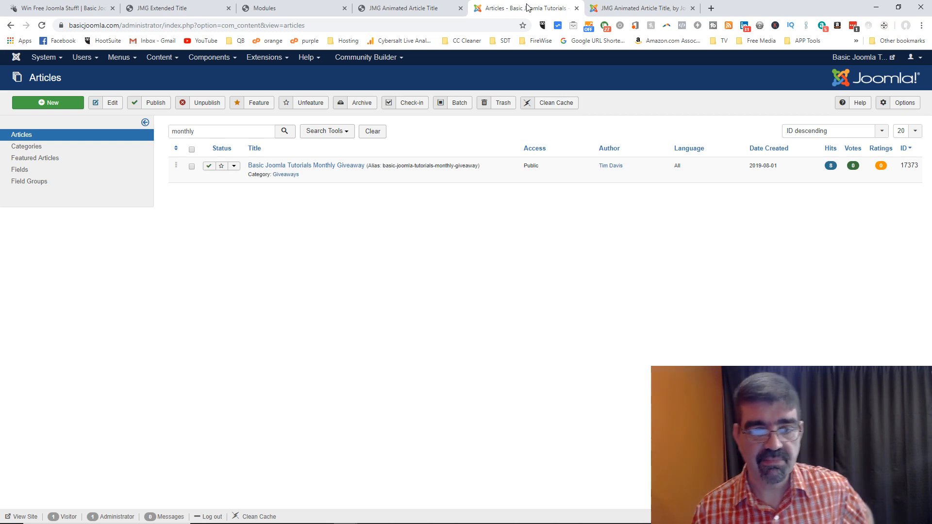
click(407, 10)
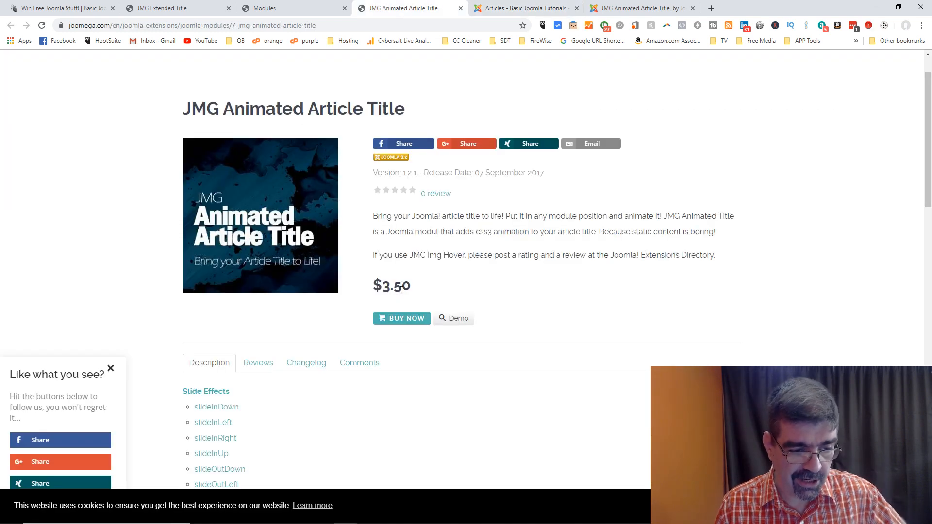
scroll(396, 280, down, 15)
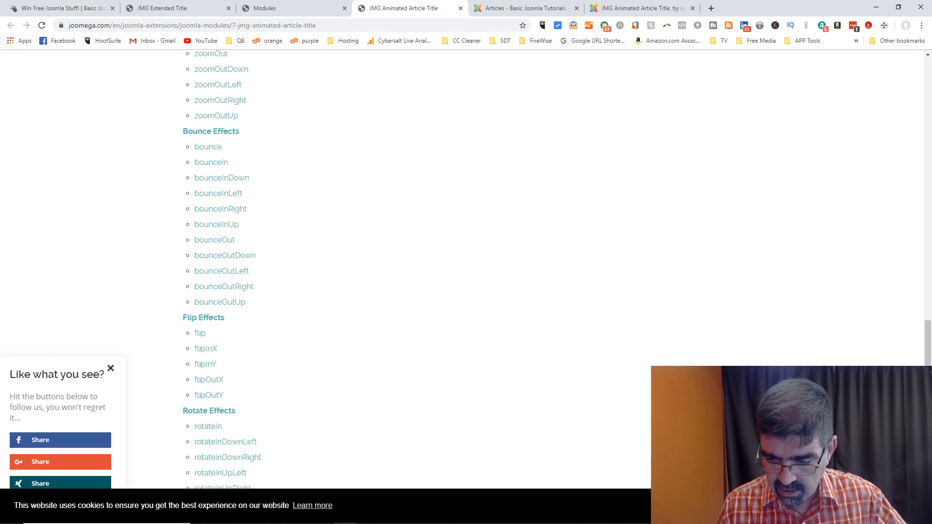
scroll(583, 347, down, 4)
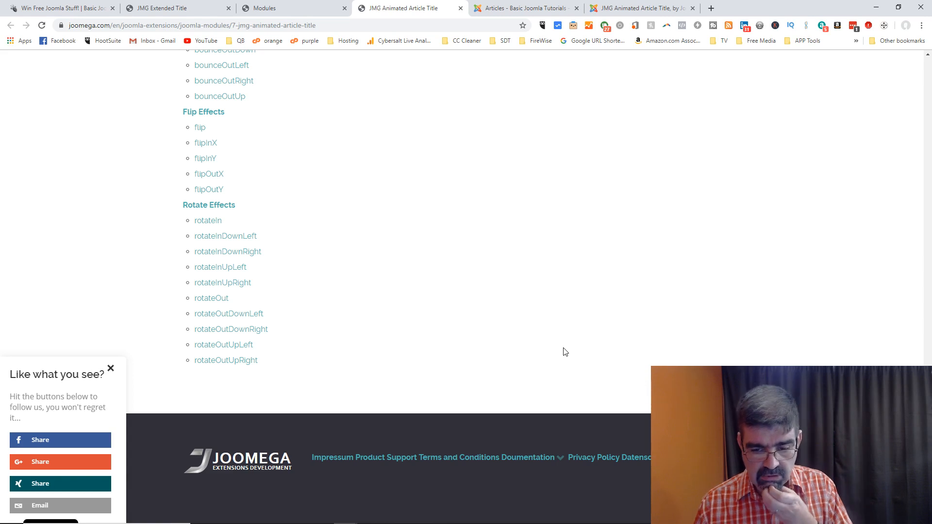
scroll(534, 354, up, 20)
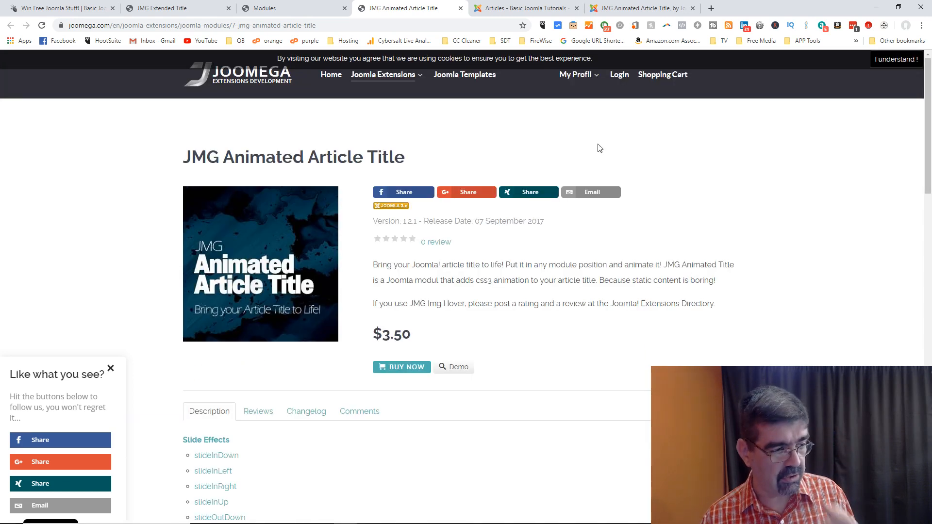
mouse_move(719, 523)
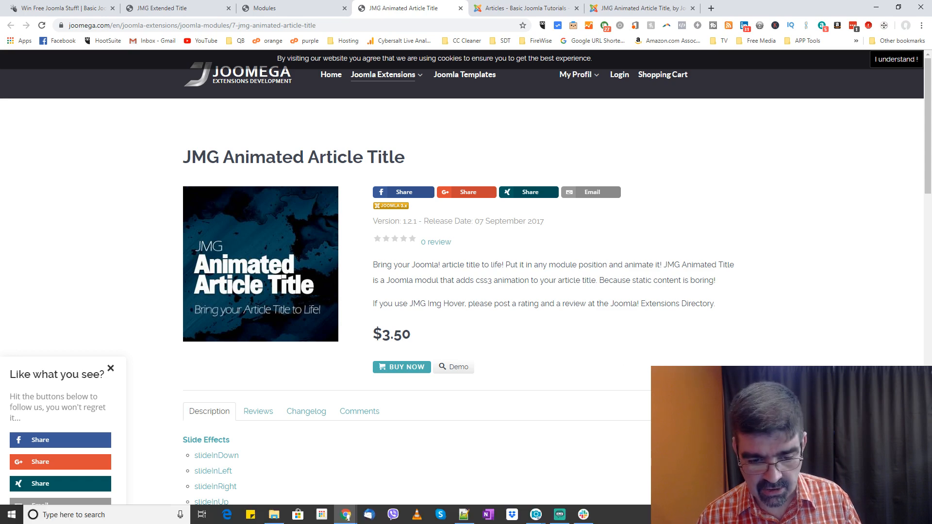
click(583, 515)
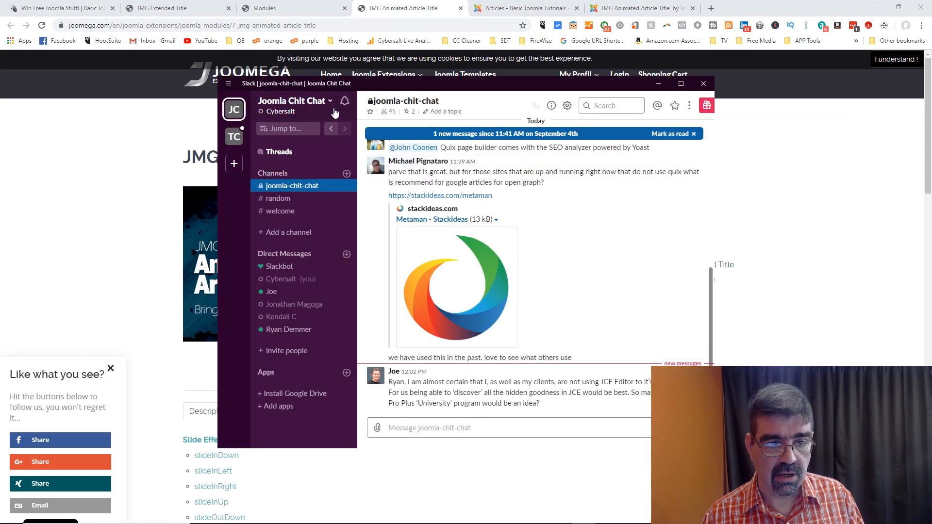
click(298, 113)
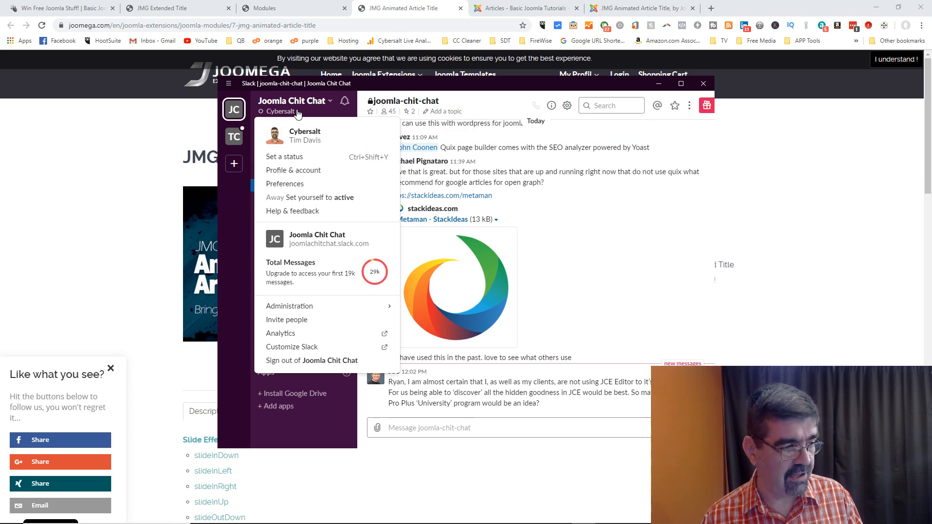
click(87, 119)
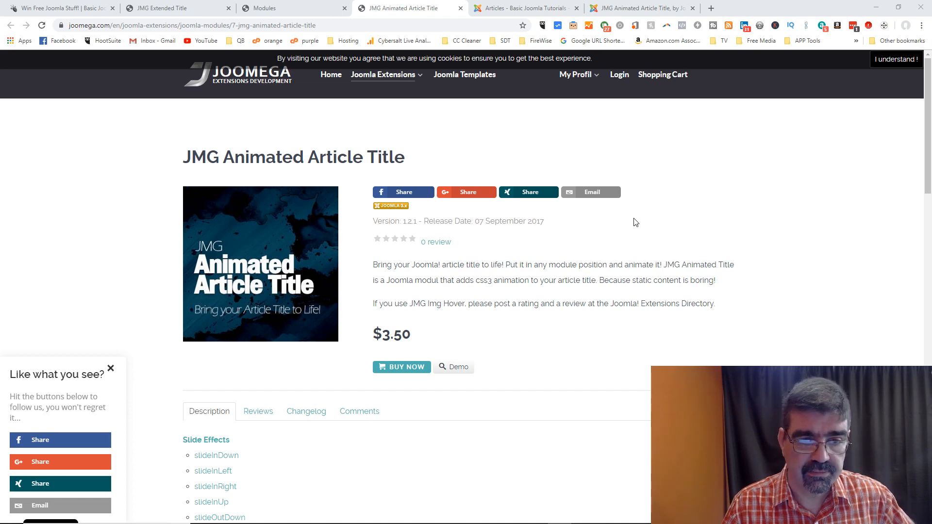
Step: Read the Datenschutz page from the footer link, then return home via the JOOMEGA logo
scroll(636, 223, down, 20)
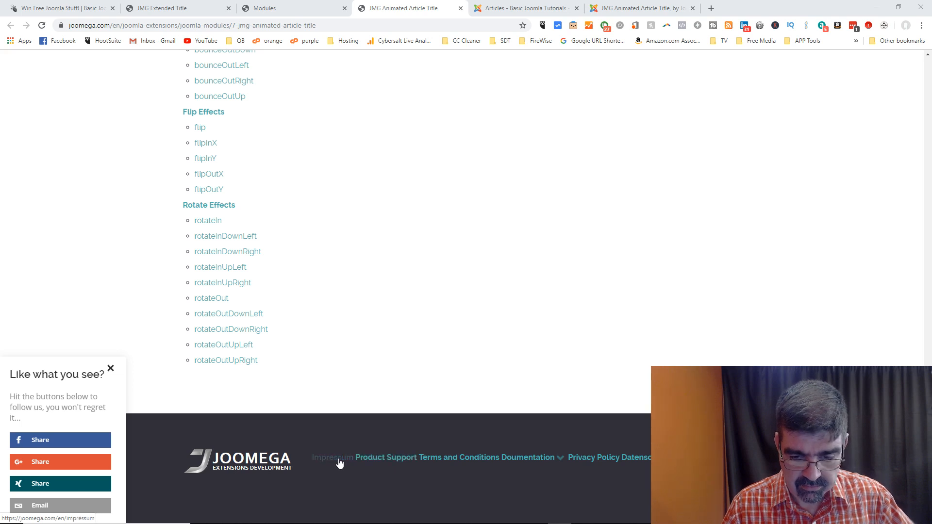
click(626, 463)
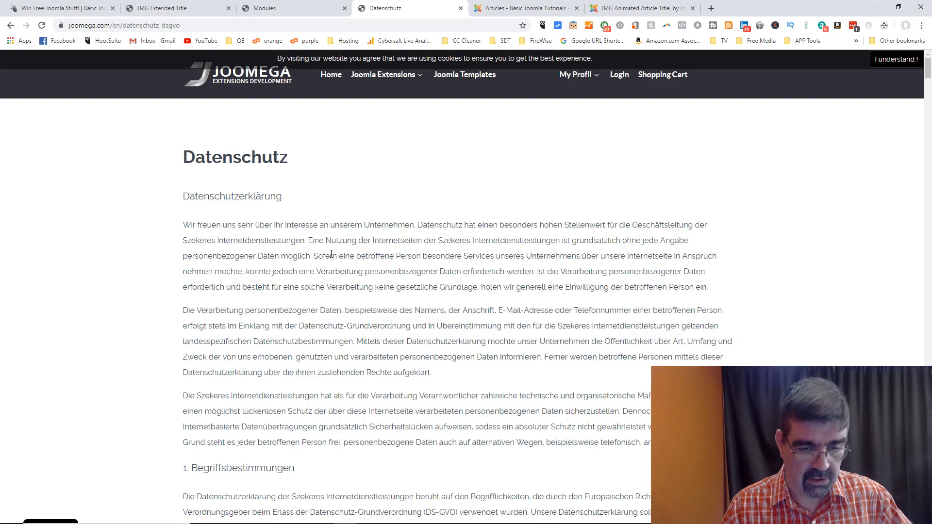
scroll(331, 254, down, 20)
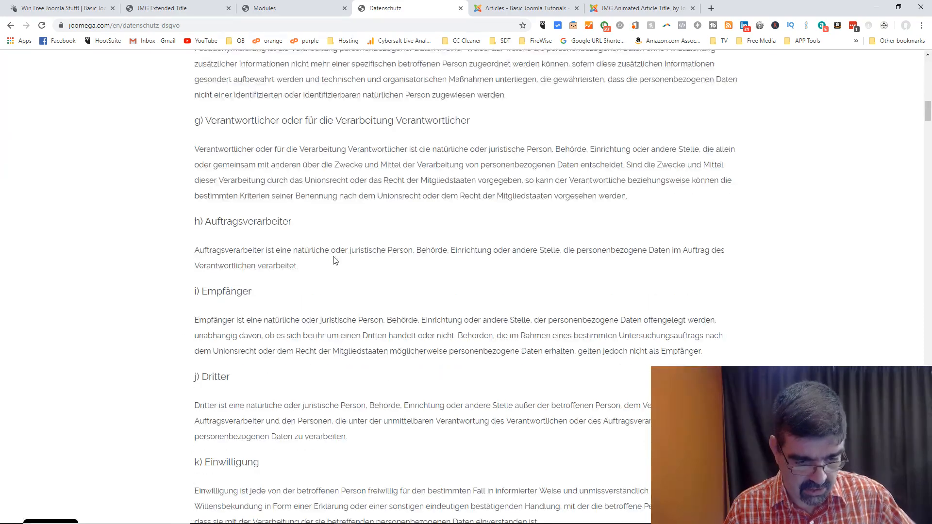
scroll(335, 261, down, 20)
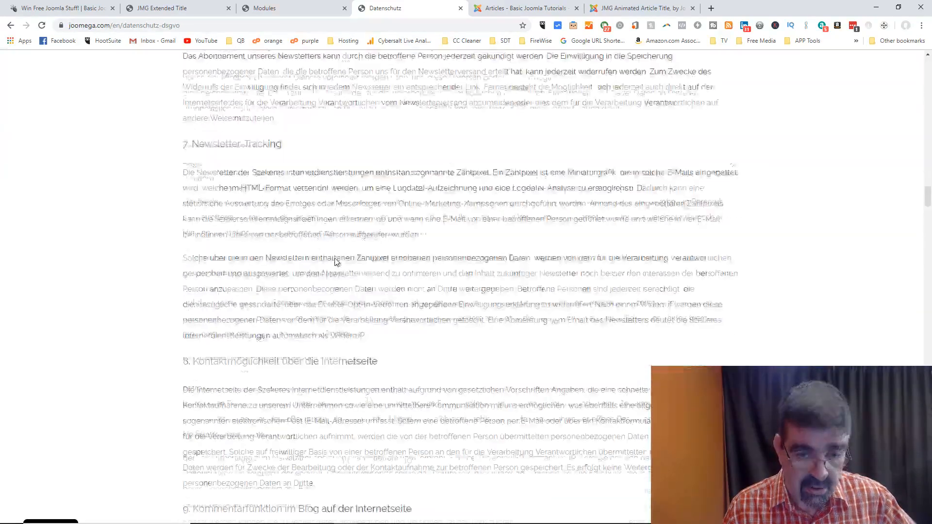
scroll(337, 262, up, 20)
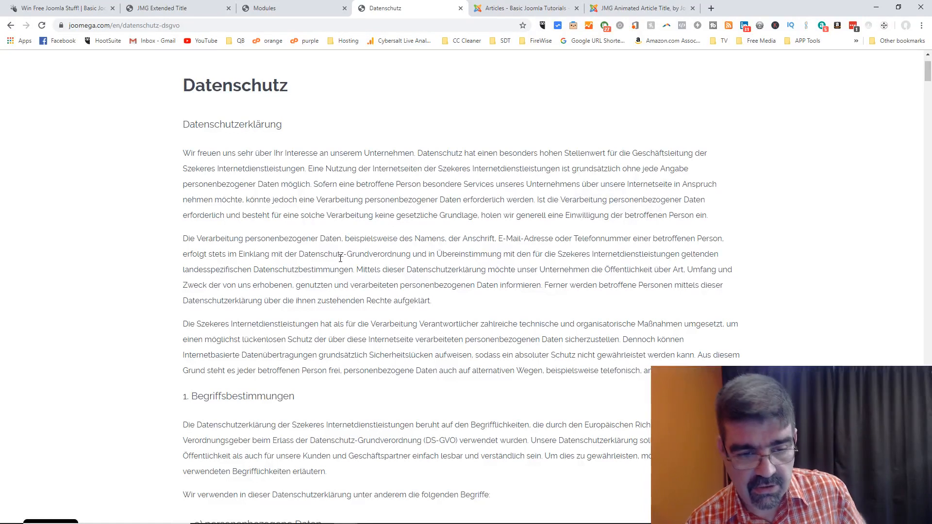
scroll(340, 262, up, 2)
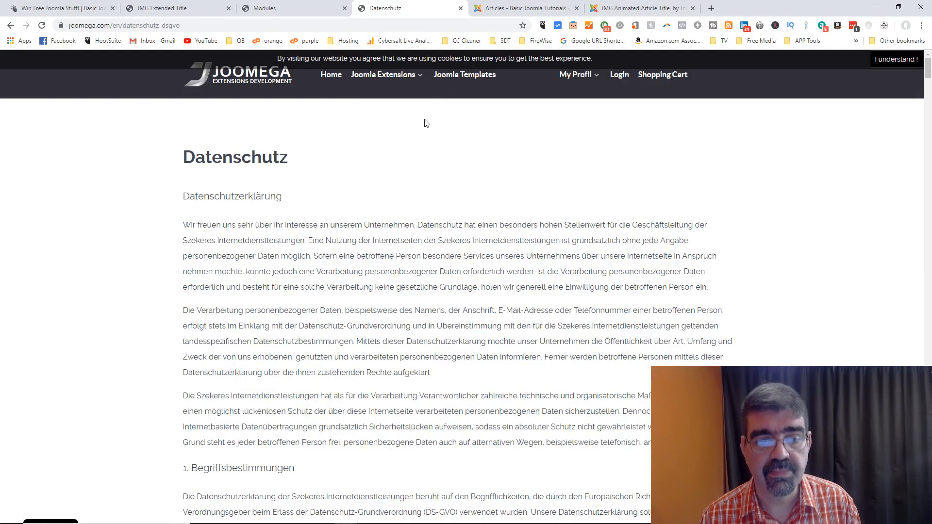
click(253, 81)
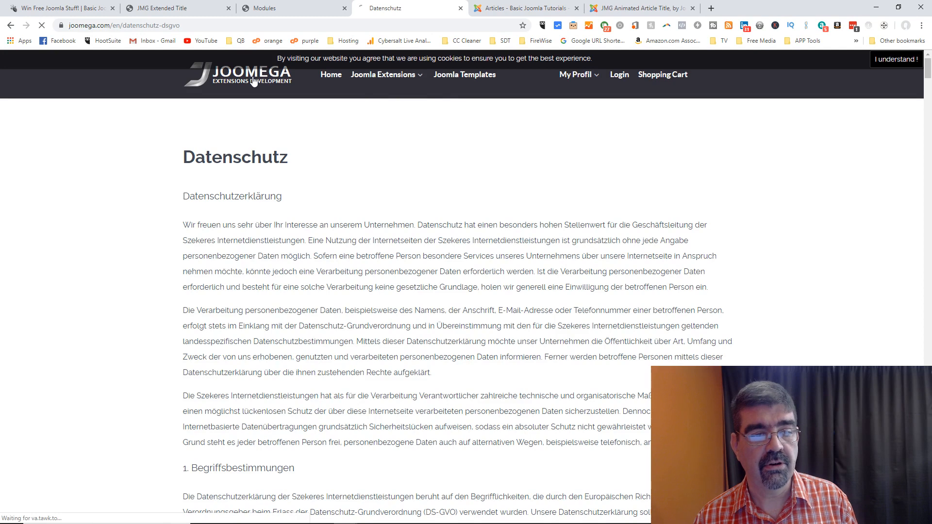
Step: From the modules listing, view the JMG Mindmap product page and its customer example site
click(281, 11)
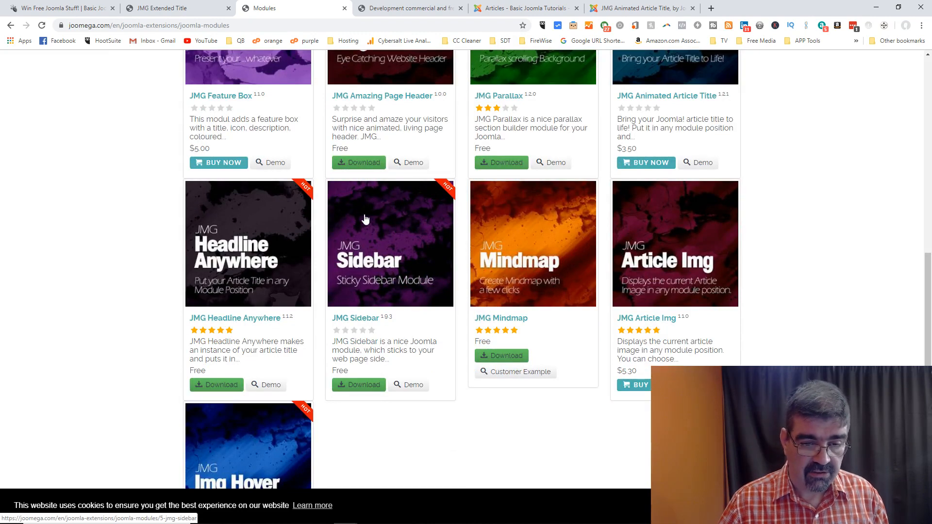
click(518, 245)
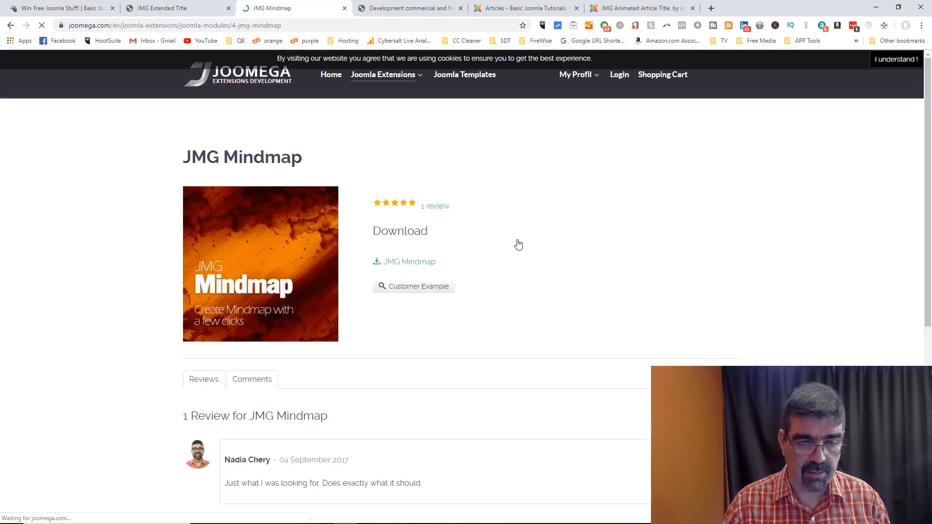
scroll(518, 244, down, 3)
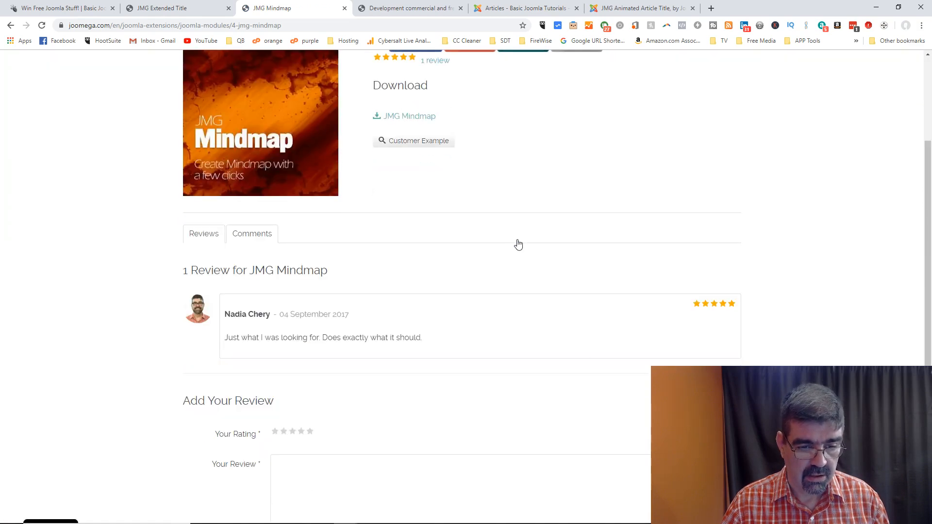
scroll(519, 244, up, 3)
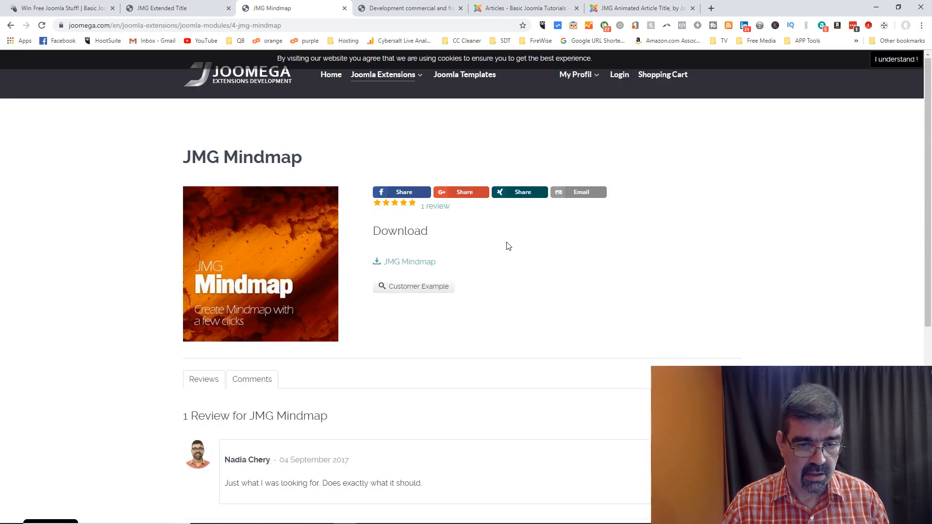
click(444, 286)
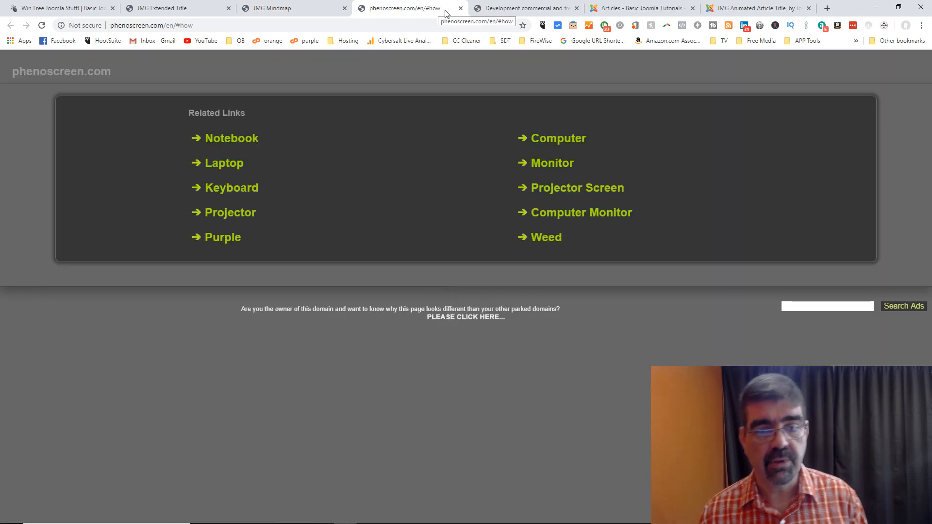
click(461, 8)
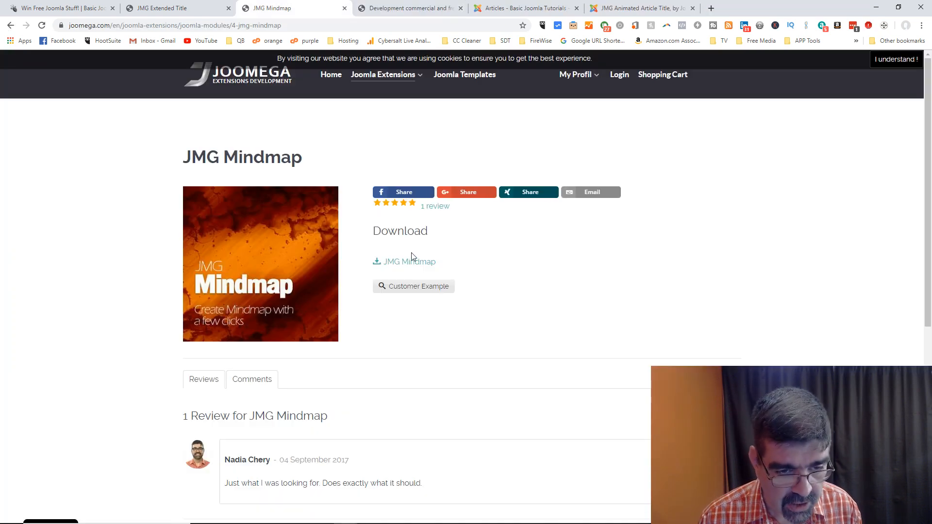
scroll(458, 312, down, 4)
scroll(458, 310, up, 7)
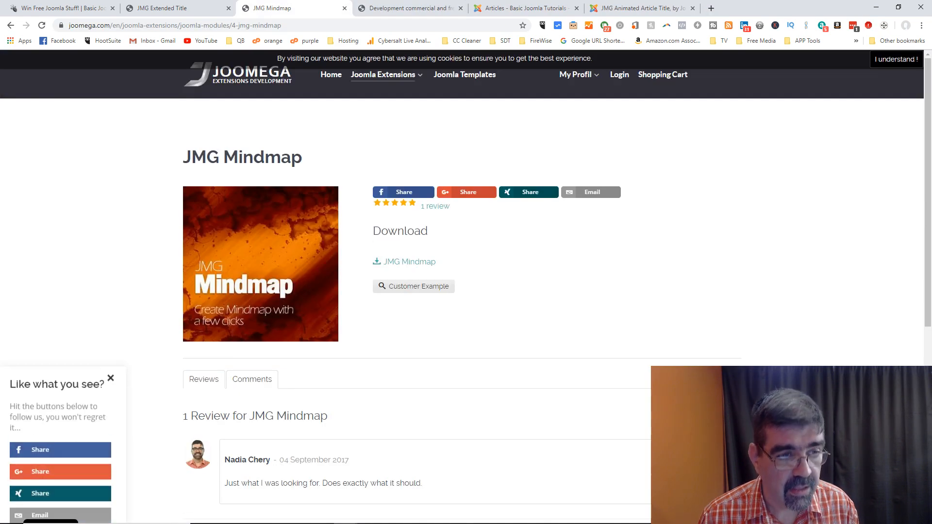
Step: Check the JMG Extended Title tab, then go back from JMG Mindmap to the Joomla Modules listing
click(188, 9)
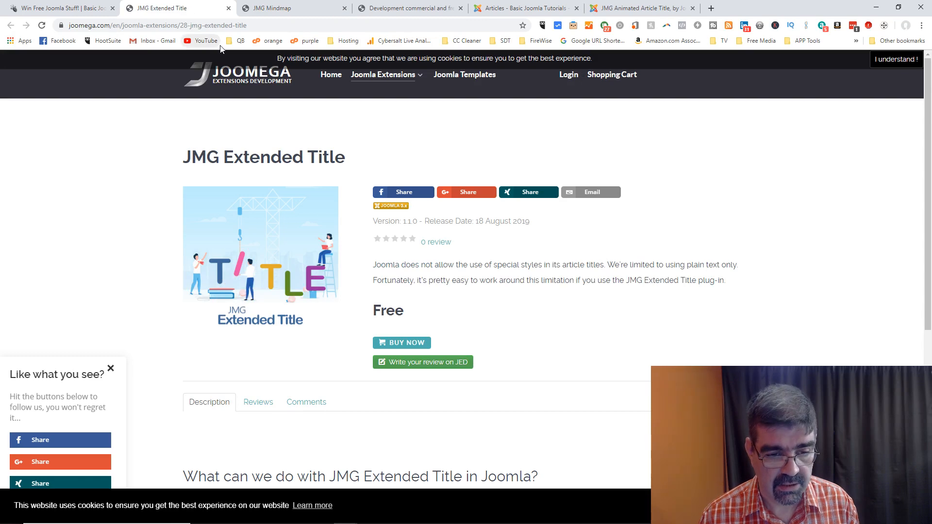
click(269, 9)
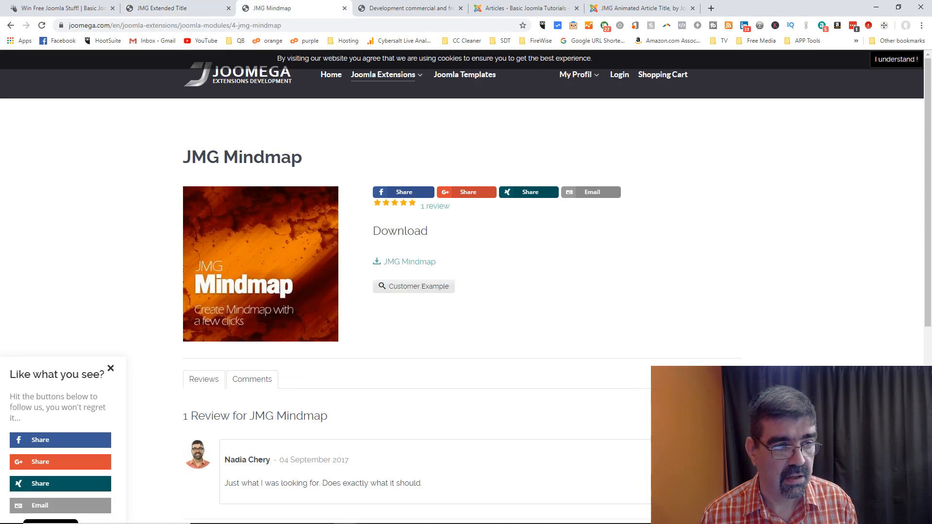
click(10, 25)
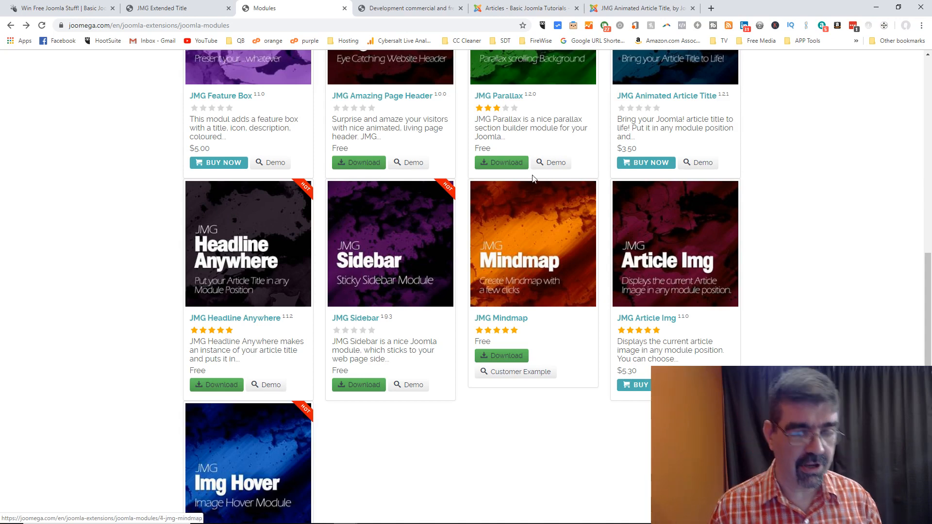
scroll(545, 191, down, 2)
scroll(545, 196, down, 3)
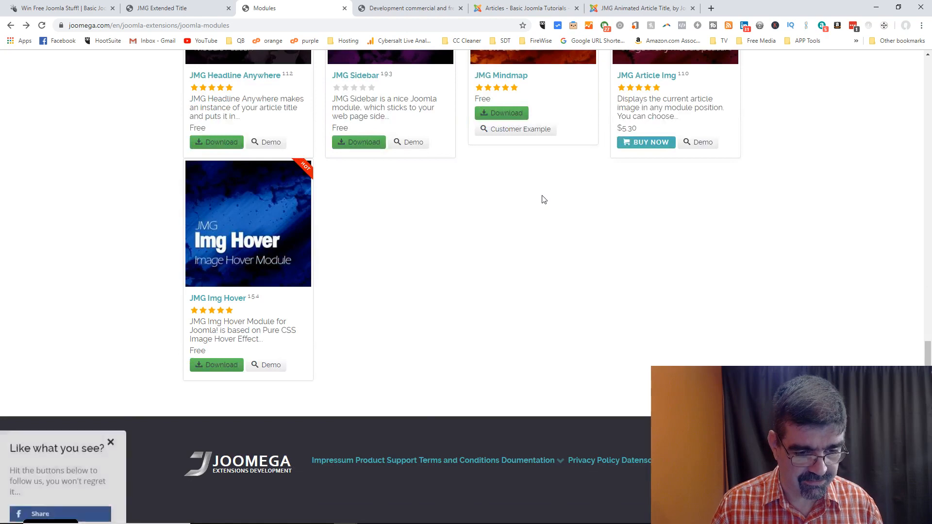
scroll(543, 199, up, 17)
Step: Visit the Professional modules listing, then the Joomla Plugins listing via the Joomla Extensions menu
mouse_move(387, 82)
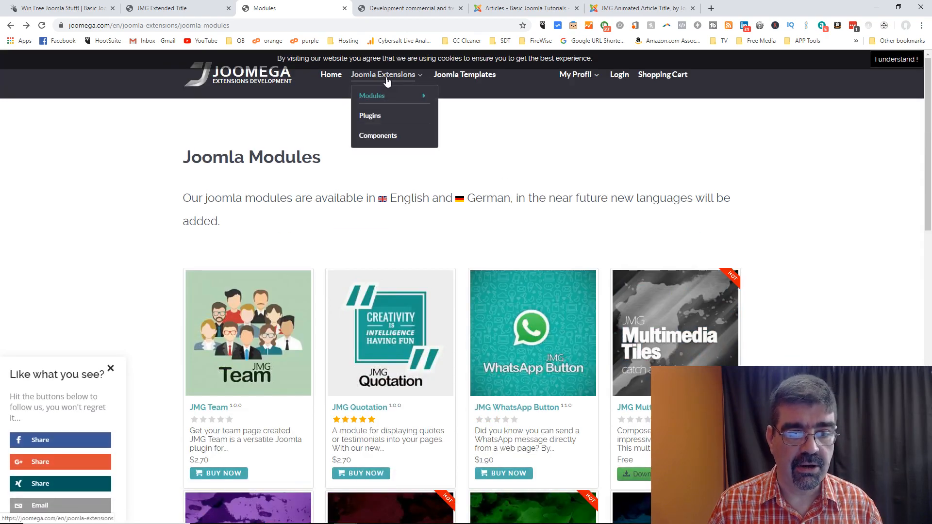
click(481, 100)
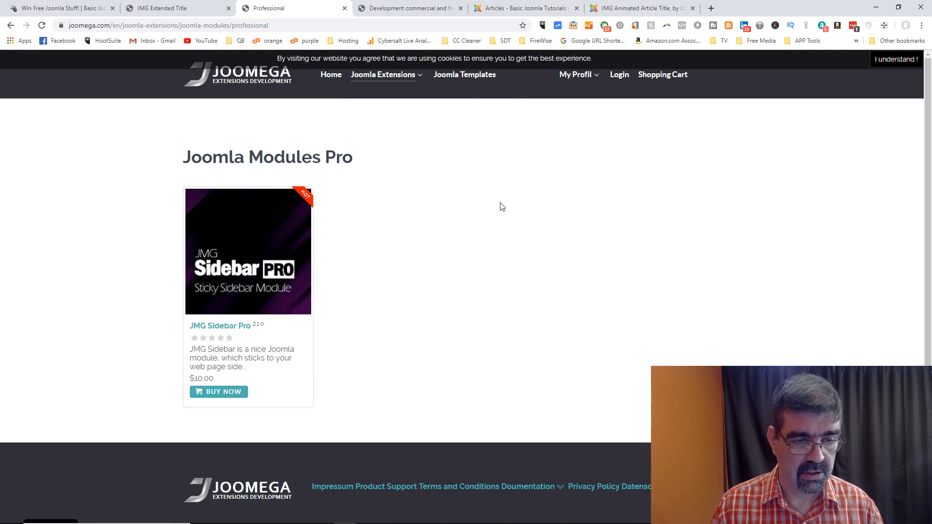
mouse_move(379, 75)
click(366, 118)
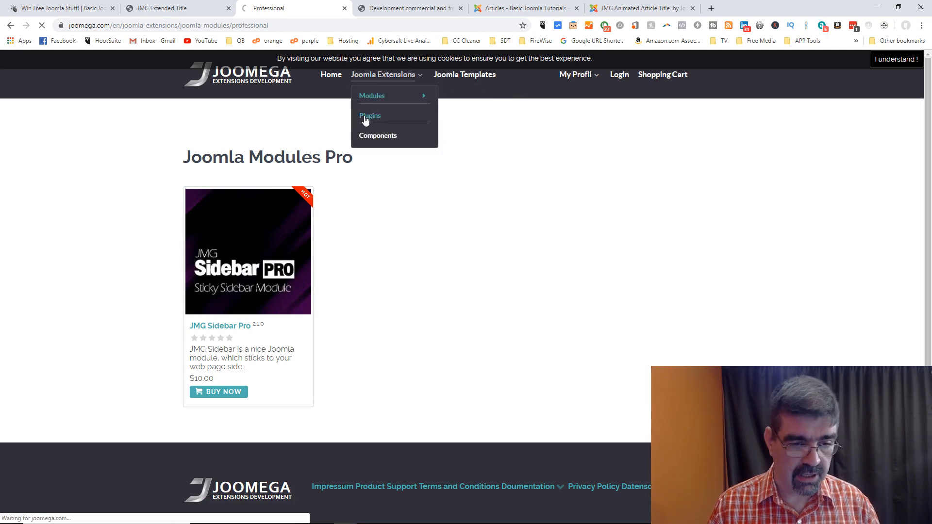
Step: Read through the JMG Article Video product page and return to the plugins list
scroll(302, 176, down, 1)
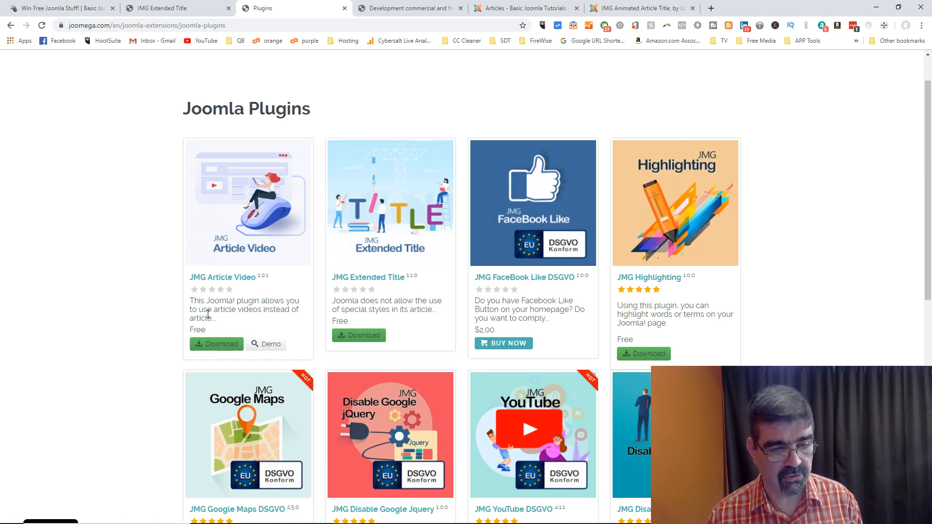
click(245, 222)
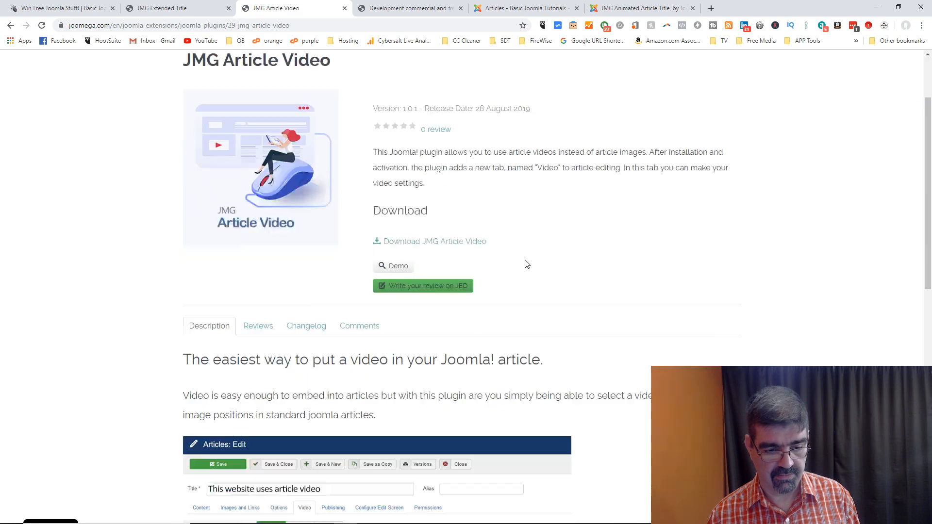
scroll(525, 264, down, 5)
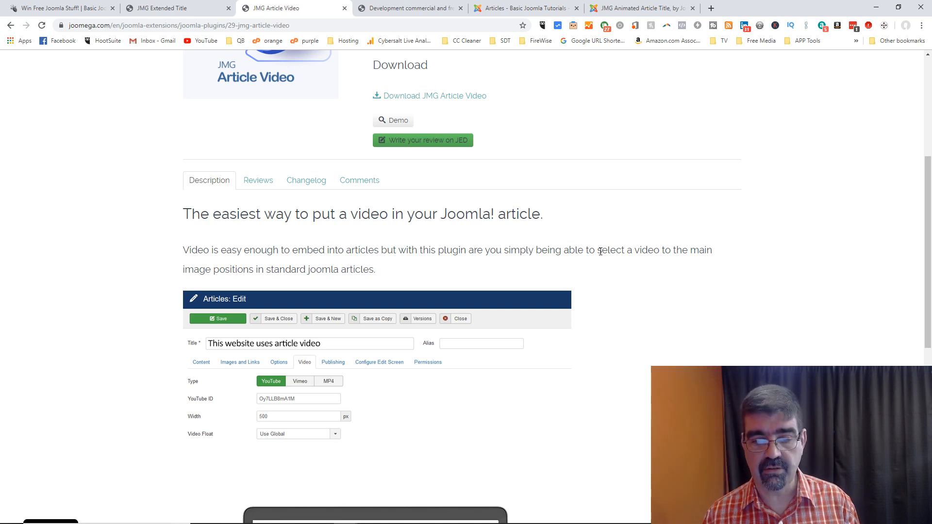
scroll(600, 251, down, 2)
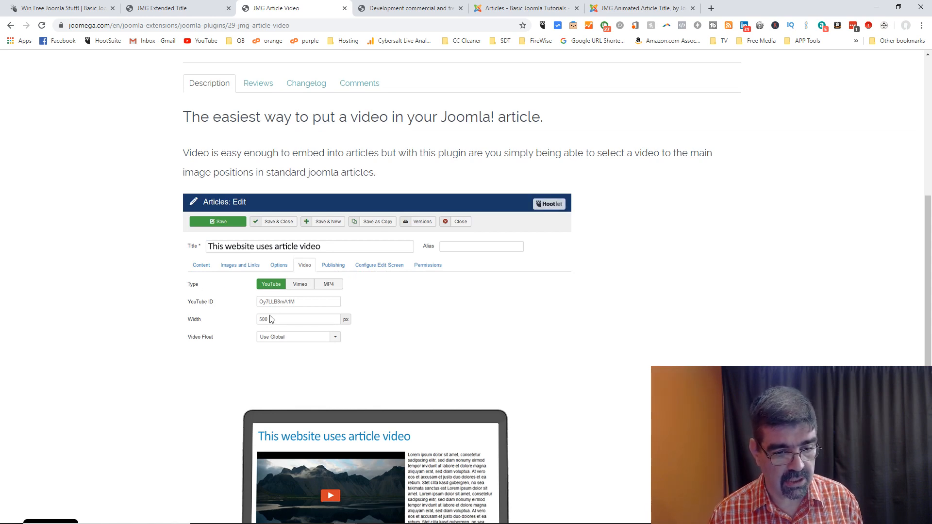
scroll(363, 311, down, 4)
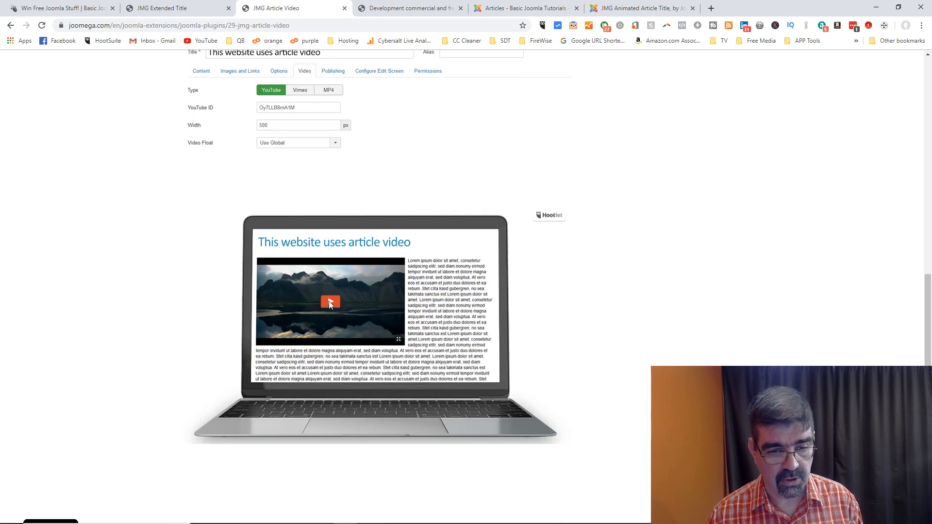
scroll(329, 303, up, 3)
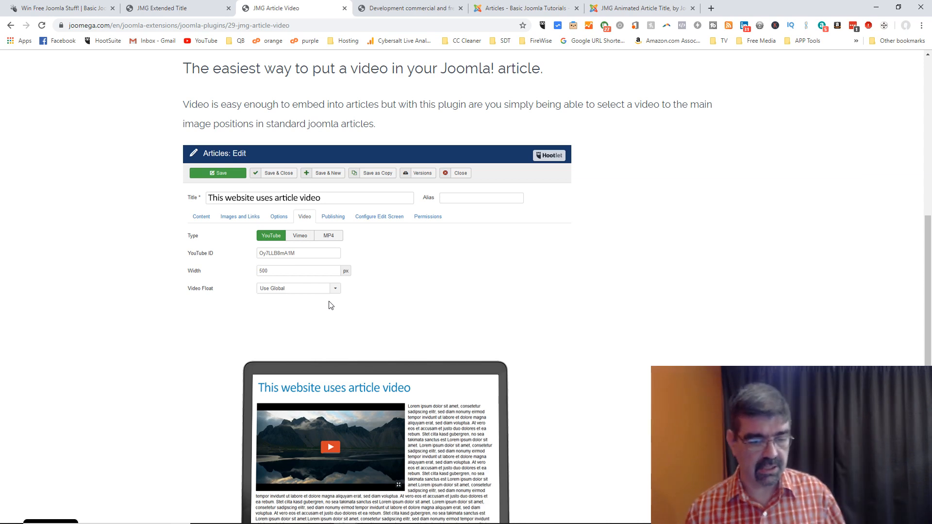
scroll(473, 318, down, 3)
scroll(471, 315, up, 3)
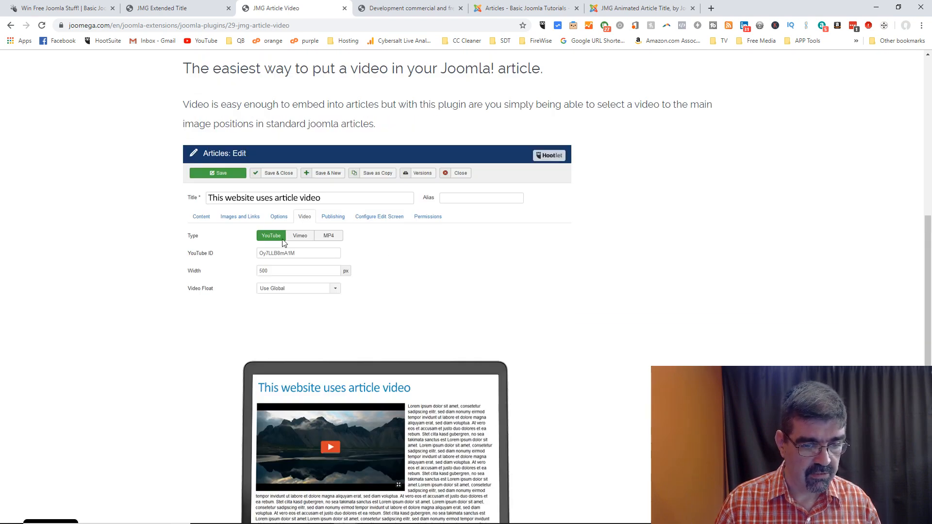
scroll(582, 276, down, 2)
scroll(583, 277, down, 2)
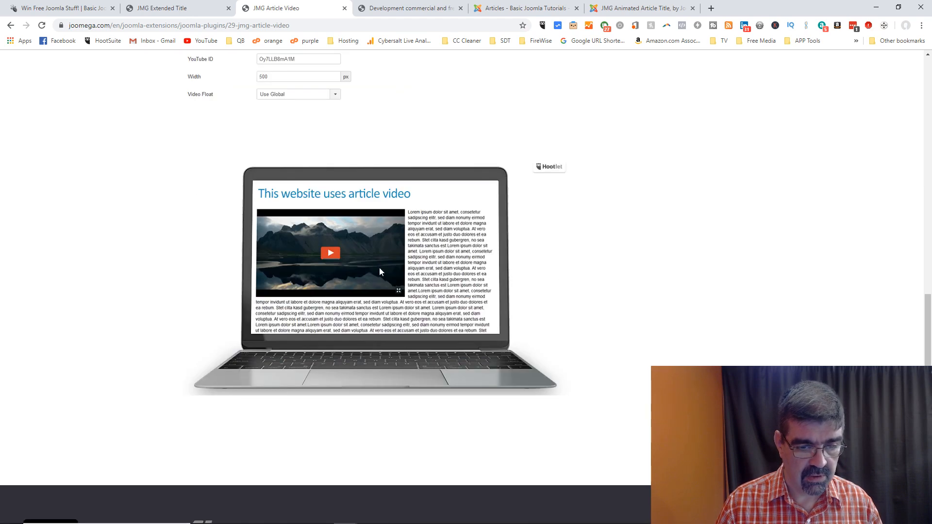
scroll(424, 249, up, 12)
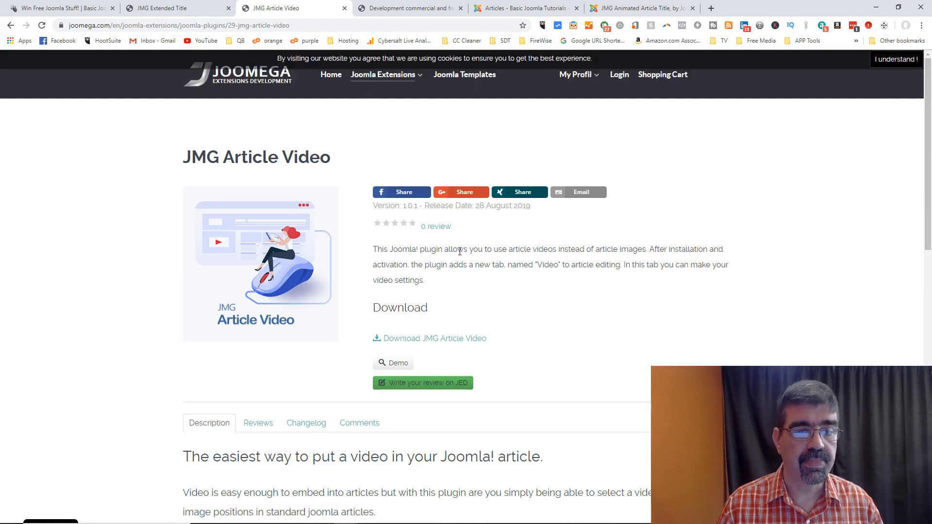
click(10, 25)
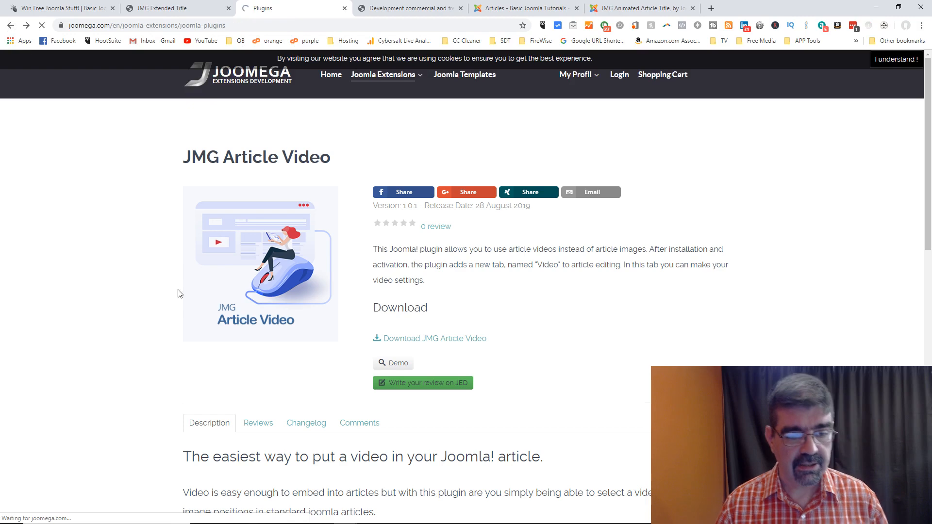
Step: Look at the JMG YouTube DSGVO product page, then go back to the plugins list
scroll(420, 282, down, 2)
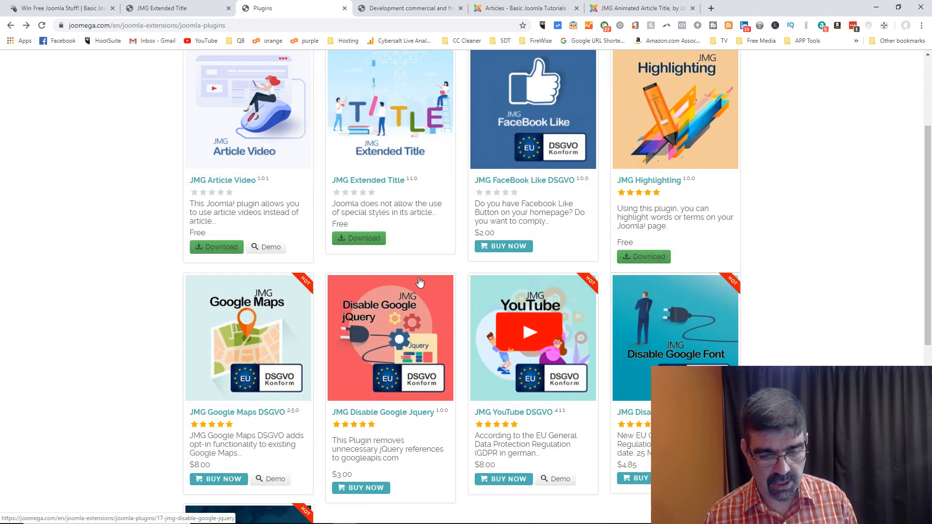
scroll(420, 282, down, 2)
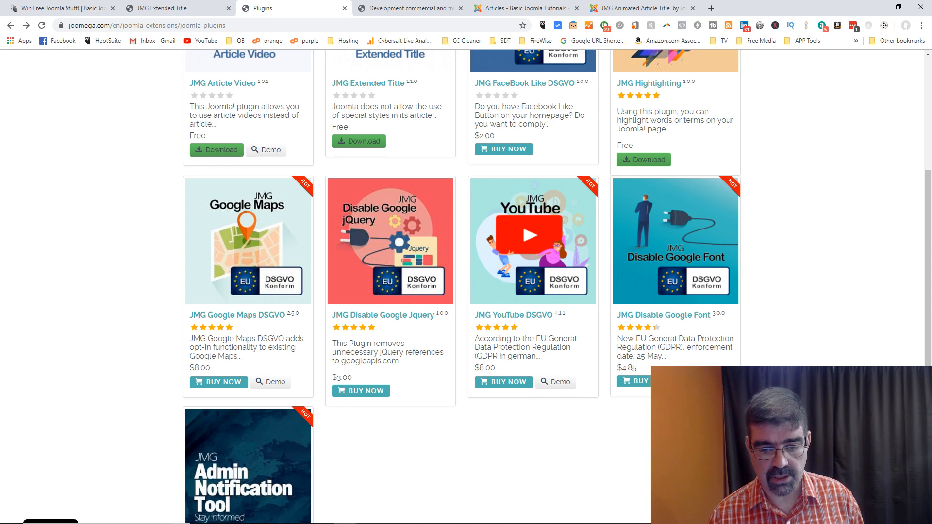
click(514, 247)
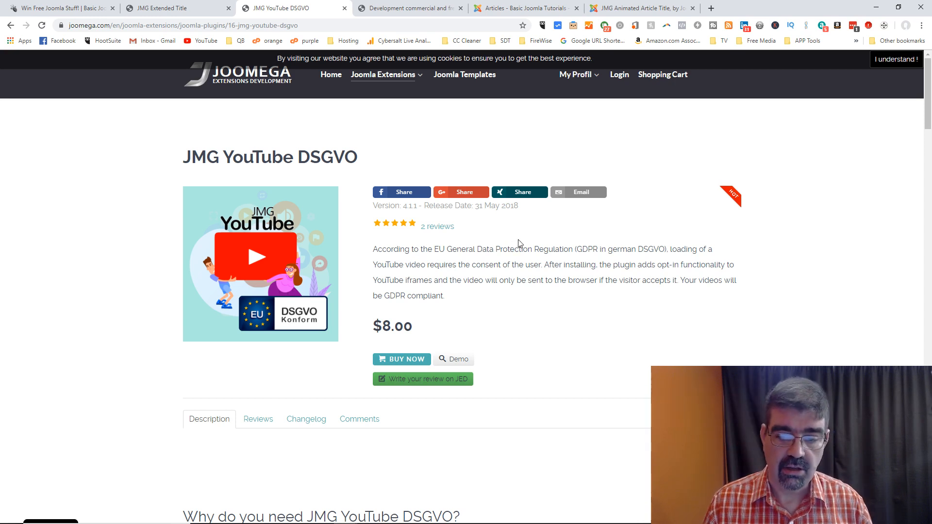
click(13, 27)
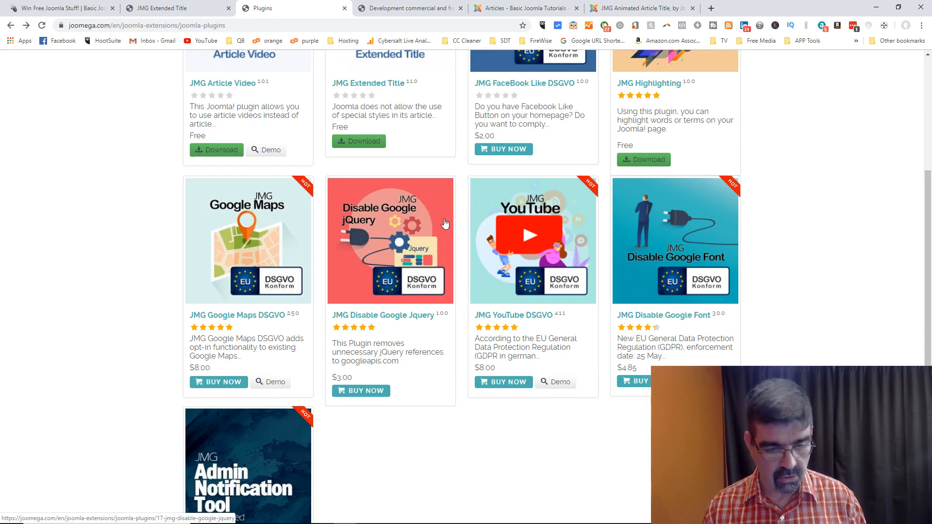
scroll(446, 223, down, 4)
scroll(784, 266, up, 4)
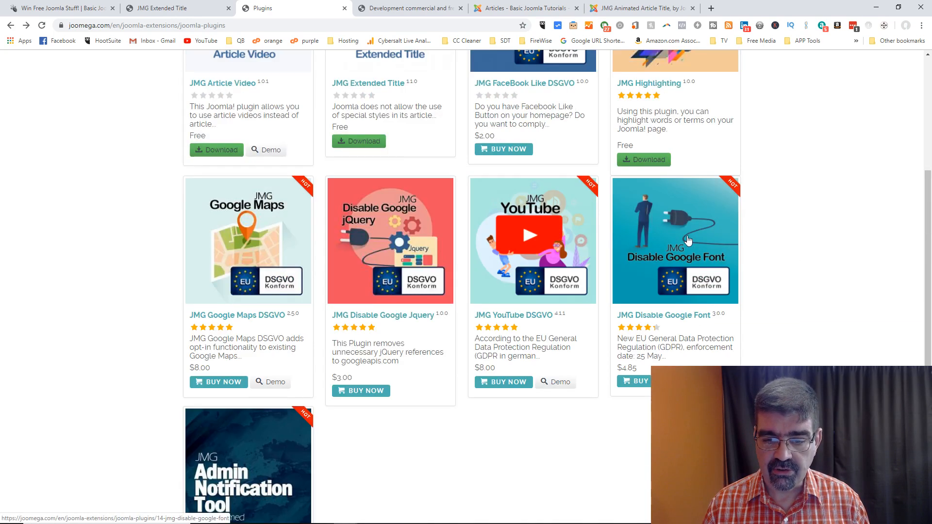
scroll(688, 240, down, 5)
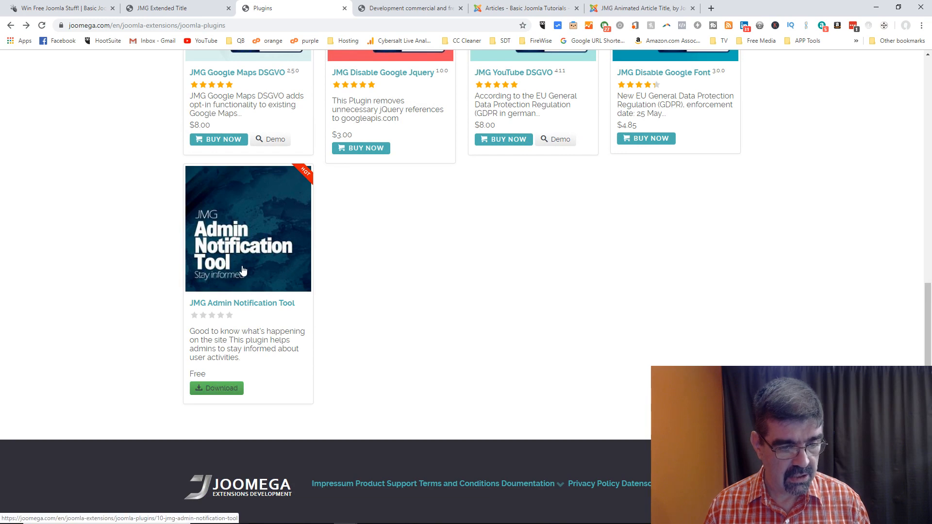
scroll(443, 274, up, 10)
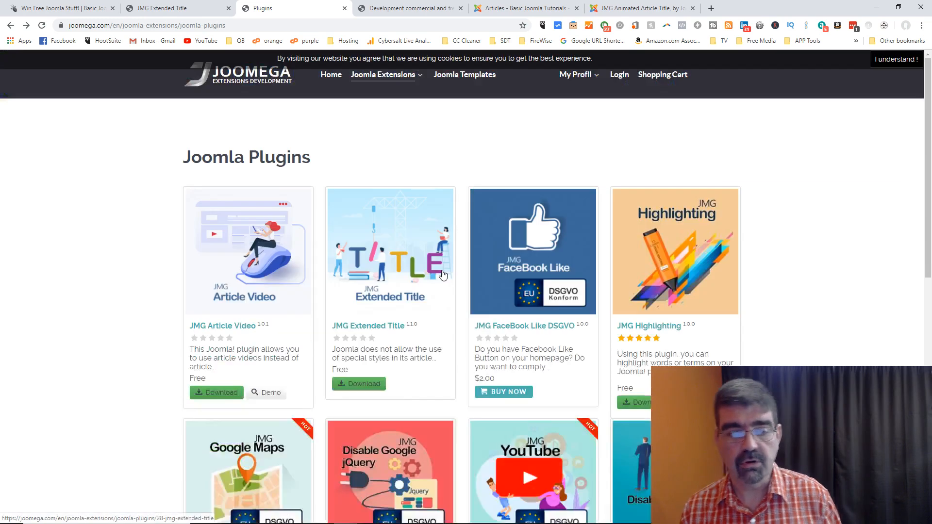
Step: From the Joomla Components listing, open JMG Look Around (version 1.1.8, $8.00)
mouse_move(383, 86)
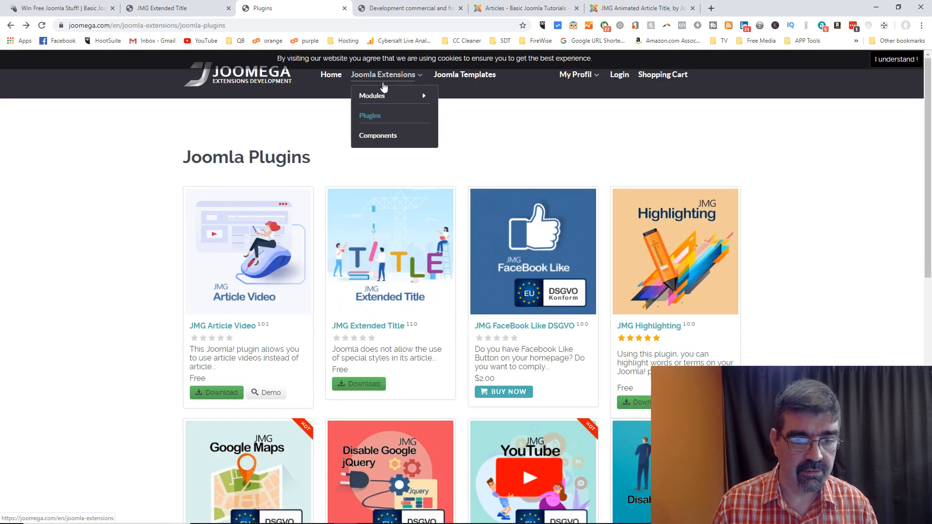
click(379, 136)
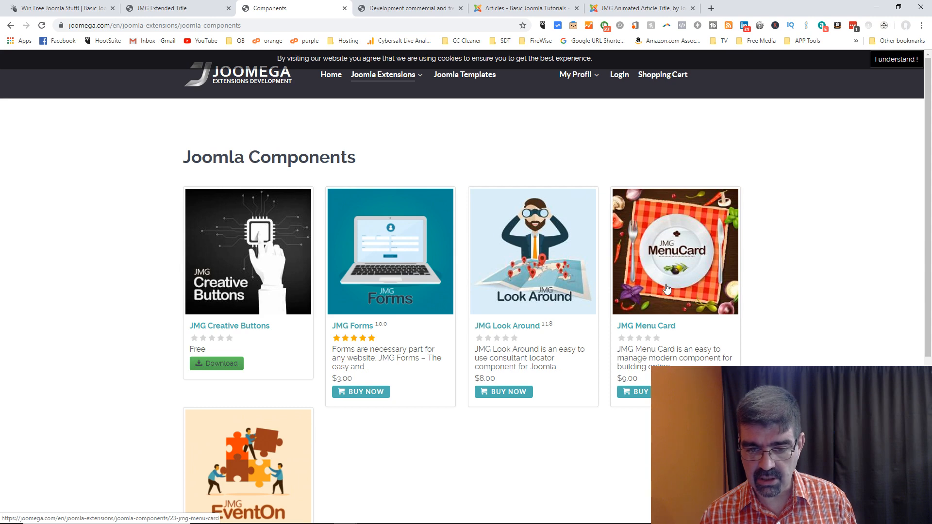
scroll(667, 288, down, 3)
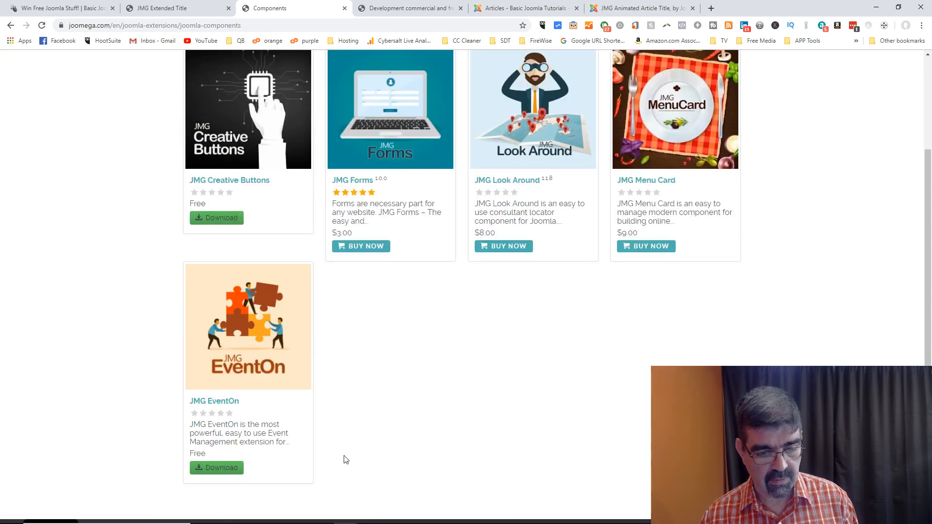
scroll(268, 409, up, 2)
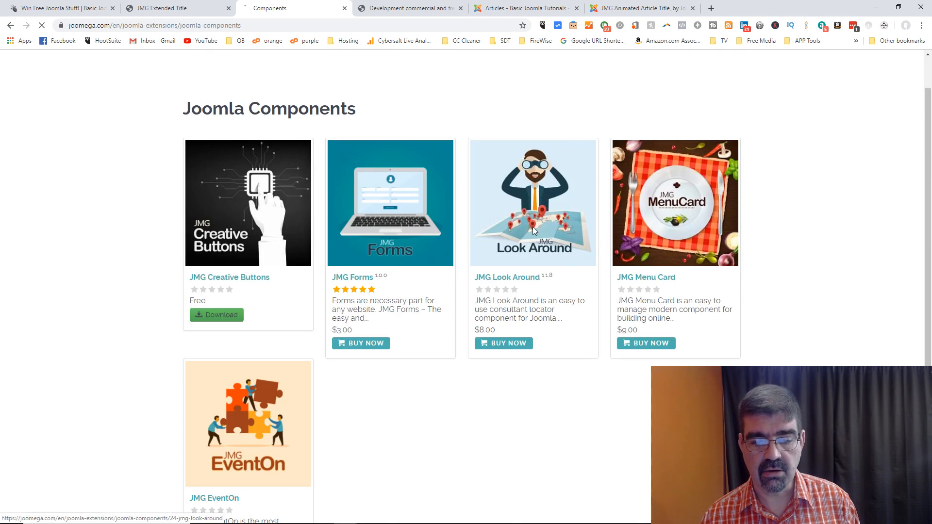
click(532, 226)
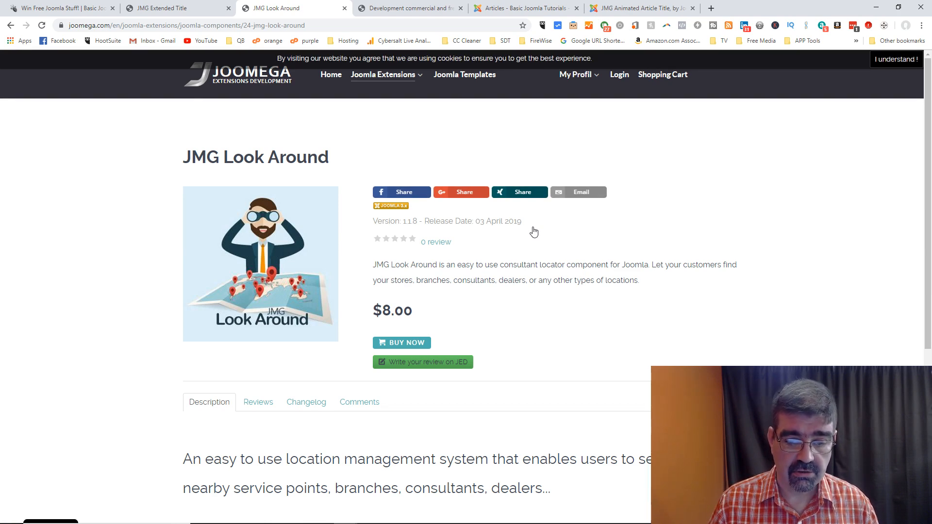
scroll(534, 232, down, 4)
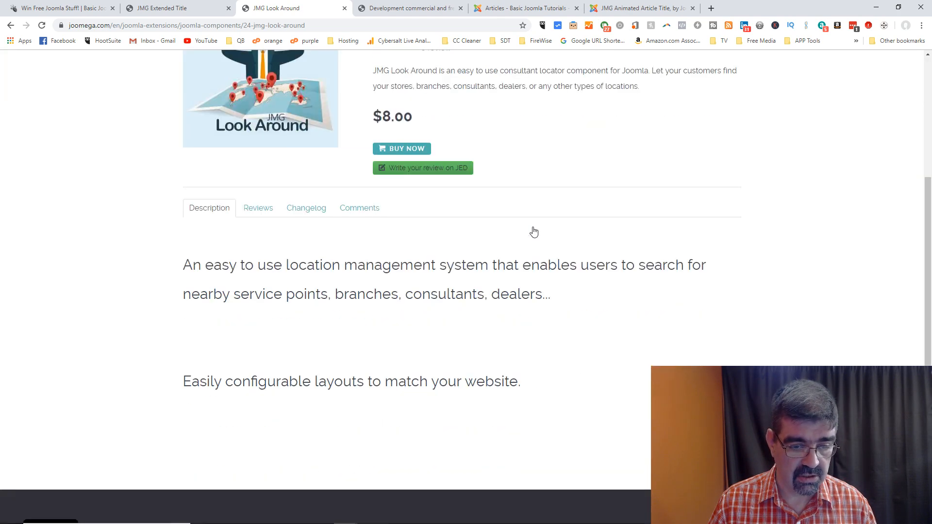
scroll(534, 232, up, 4)
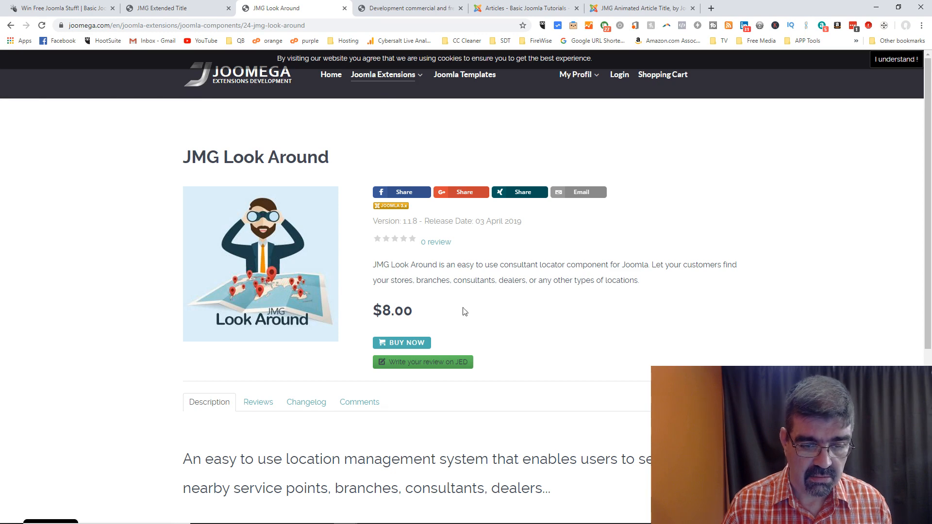
Step: Check JMG Look Around's JED listing, then return to its JooMega page via Demo
click(451, 363)
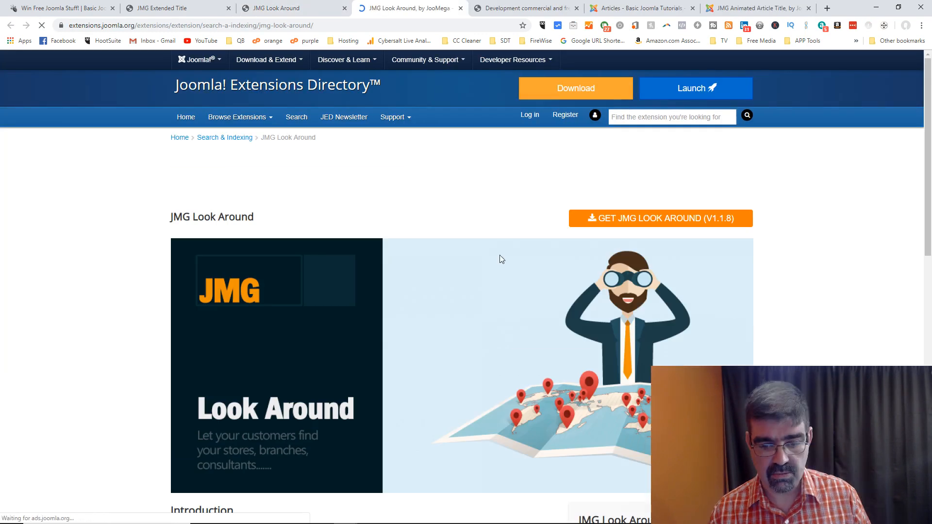
scroll(501, 258, down, 8)
click(613, 334)
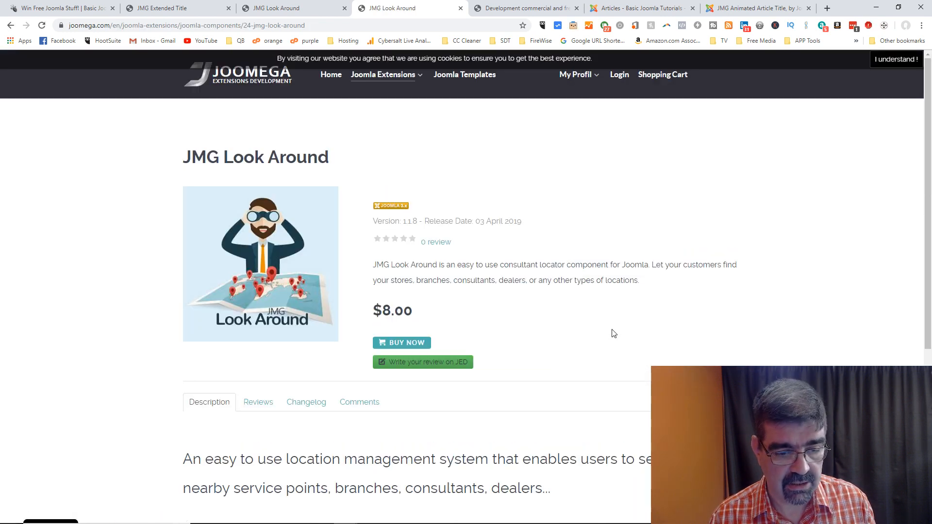
scroll(582, 311, down, 5)
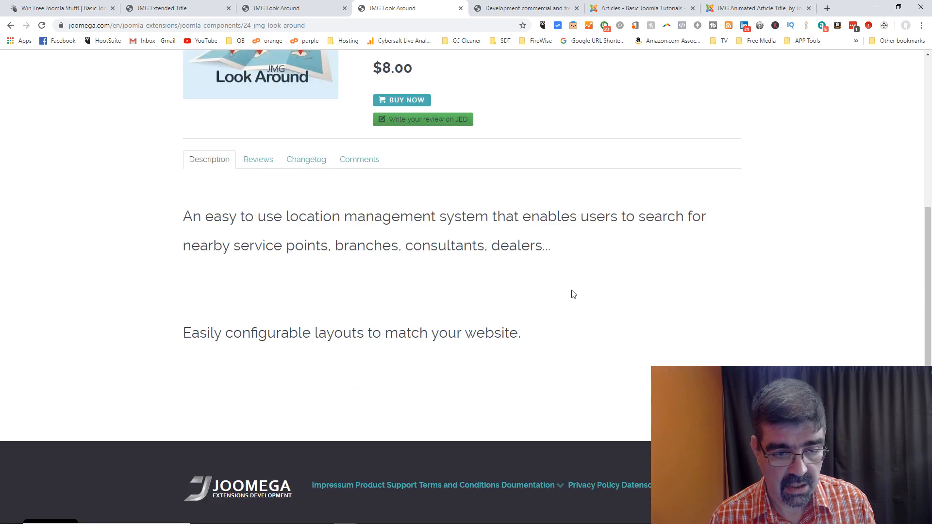
scroll(573, 291, up, 5)
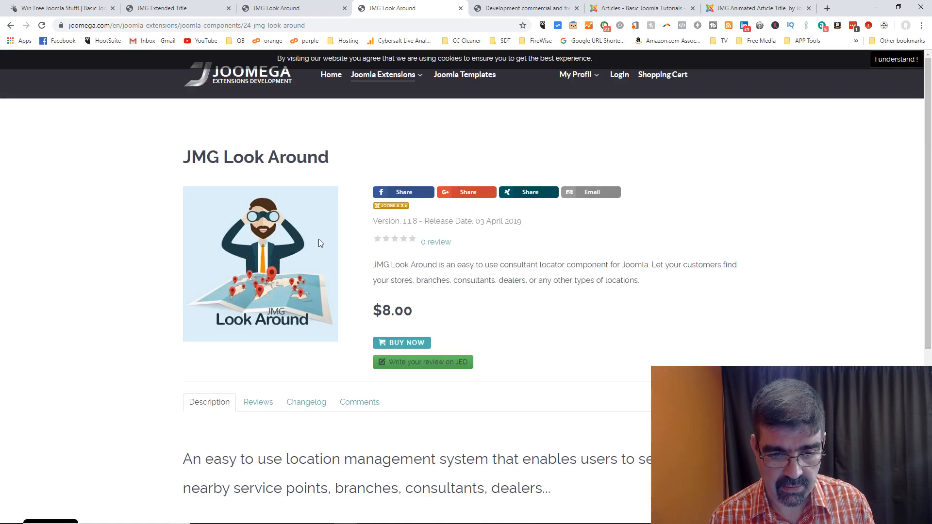
Step: Show the JMG Look Around Reviews tab, which has no reviews yet
scroll(317, 243, down, 5)
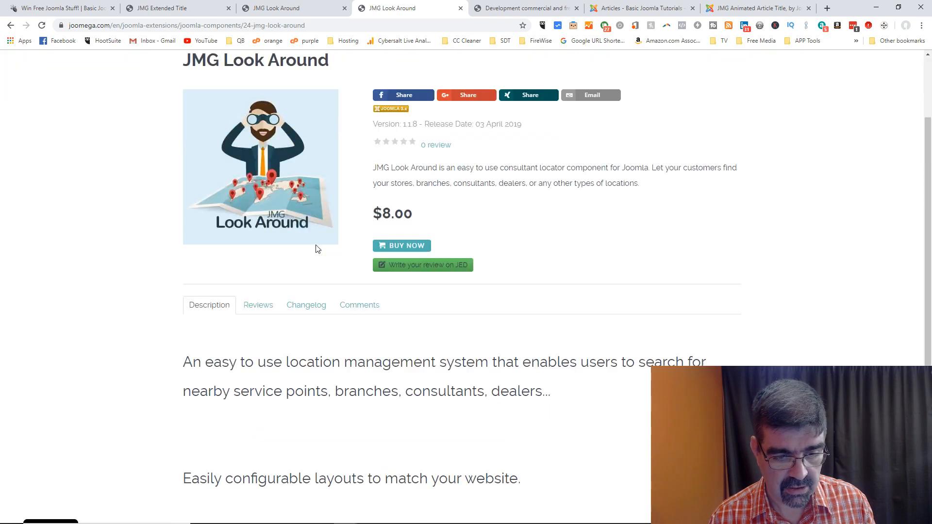
scroll(316, 245, down, 1)
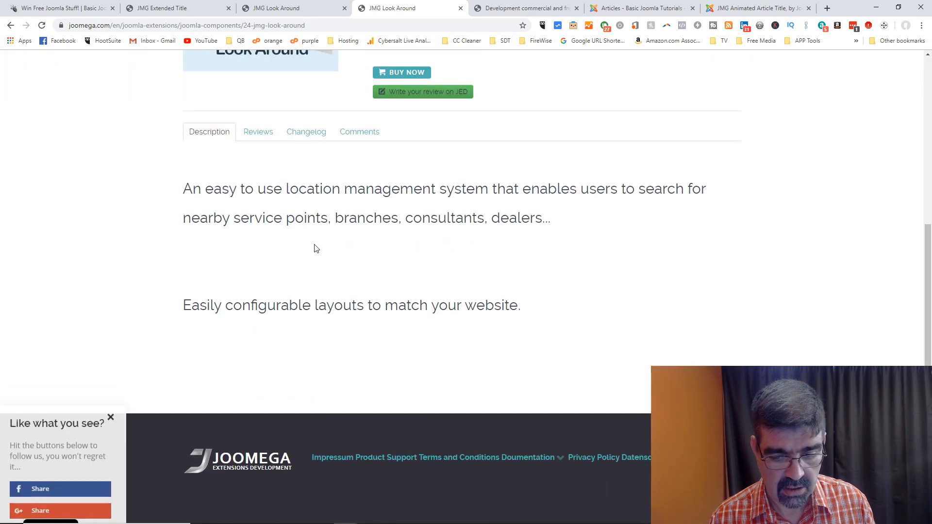
scroll(316, 248, up, 6)
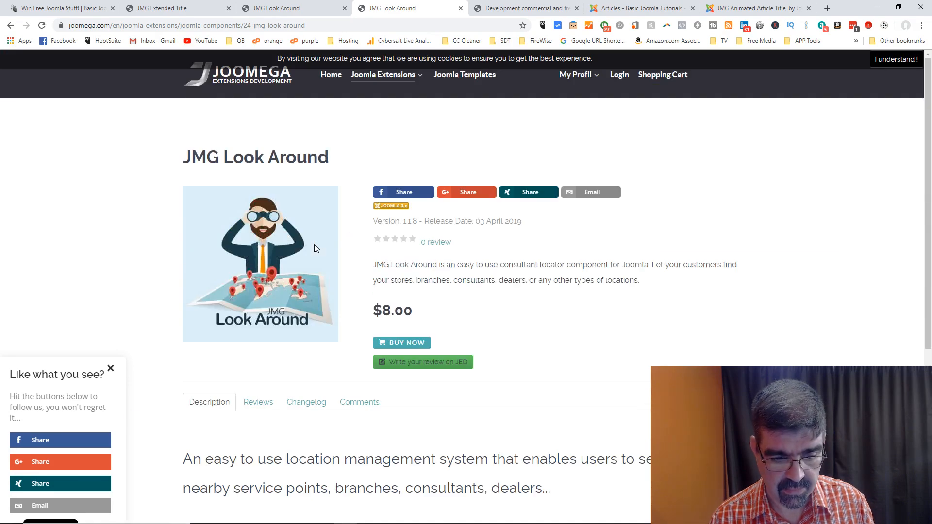
click(258, 402)
scroll(531, 306, down, 3)
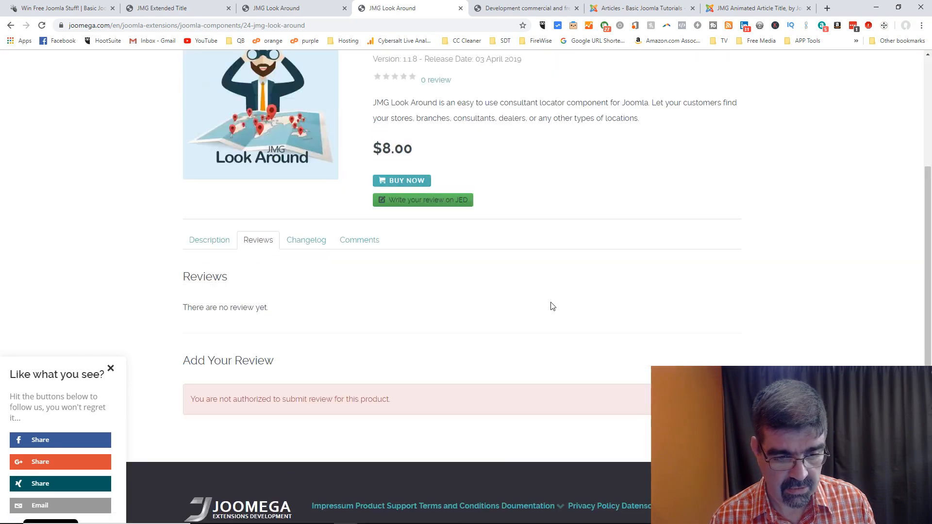
scroll(397, 297, up, 3)
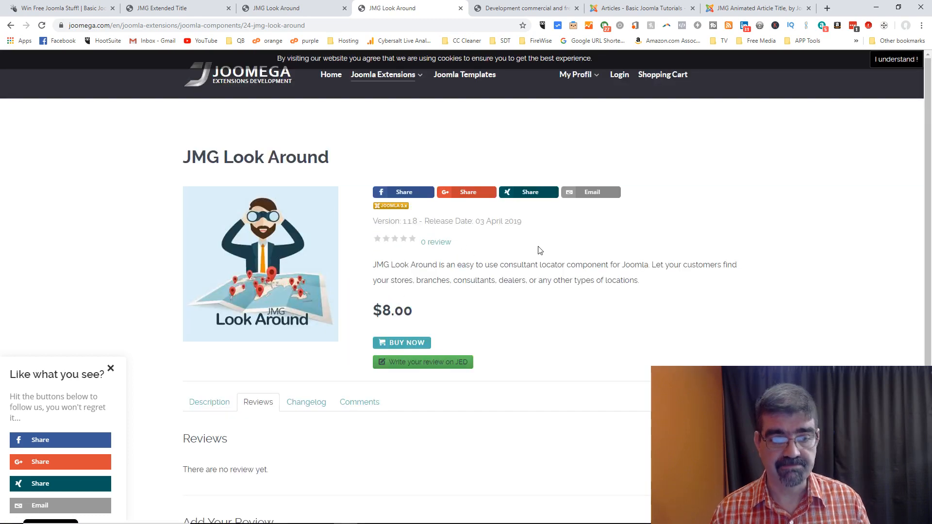
Step: From Joomla Templates, open JMG Responsiveo (v2.2.0, $6.00), read its settings showcase, then return to top
click(469, 75)
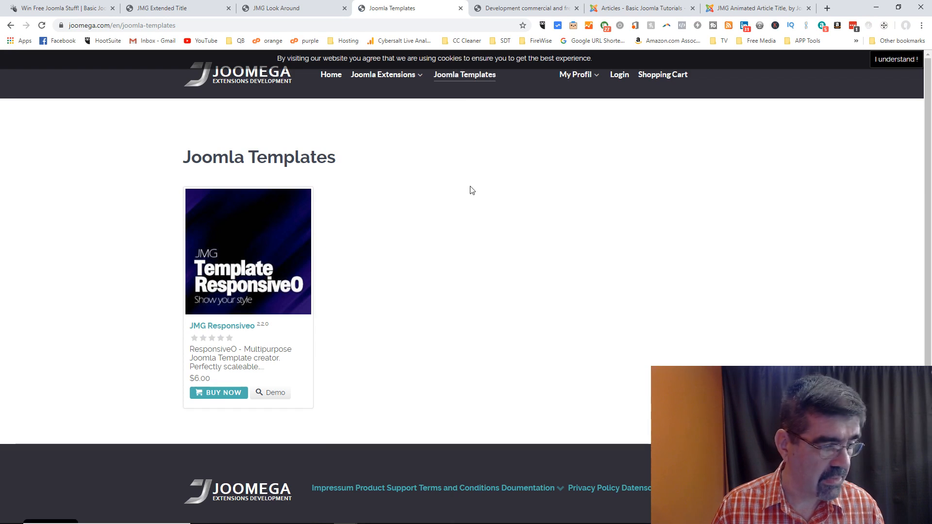
click(241, 241)
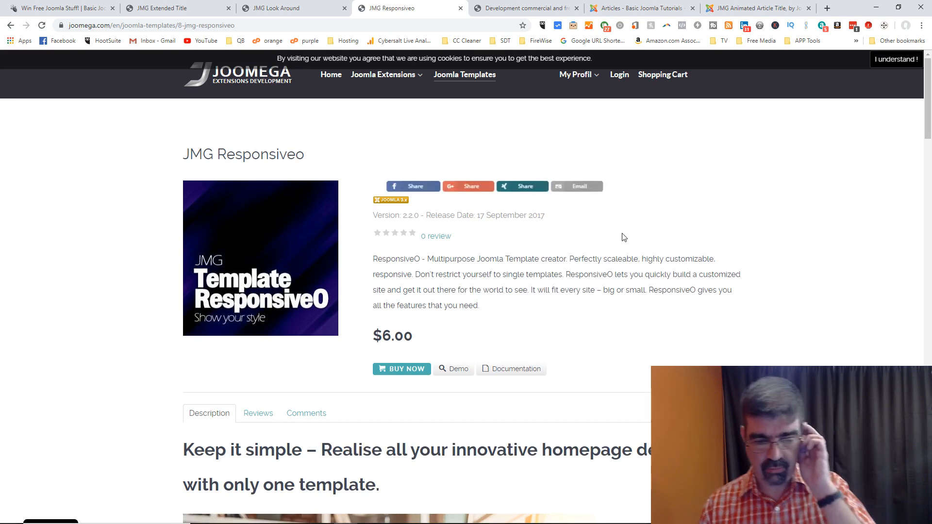
scroll(620, 241, down, 3)
scroll(616, 253, down, 4)
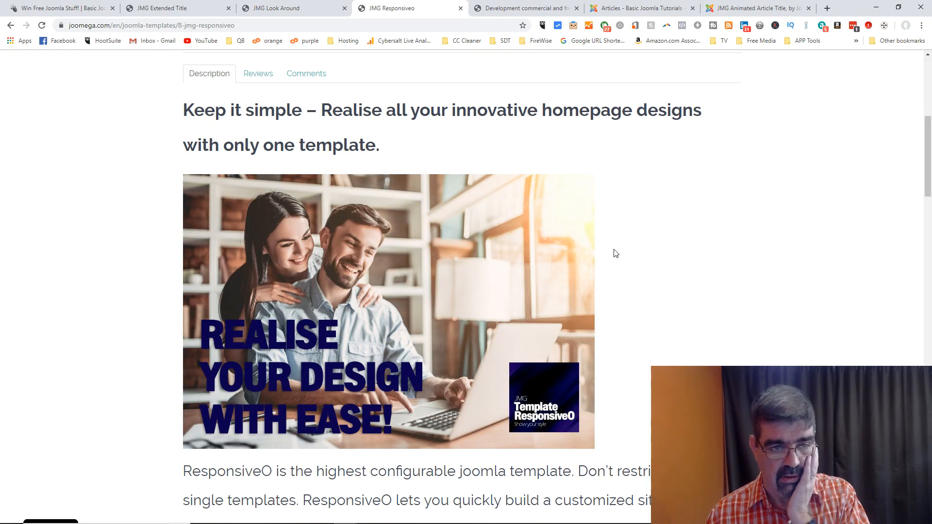
scroll(616, 253, up, 7)
scroll(616, 253, down, 9)
scroll(616, 253, down, 9)
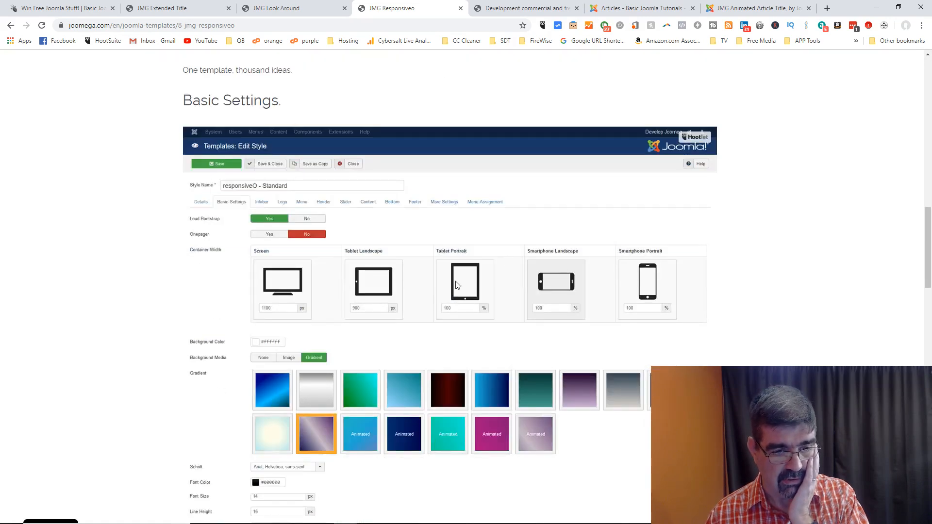
scroll(439, 303, down, 1)
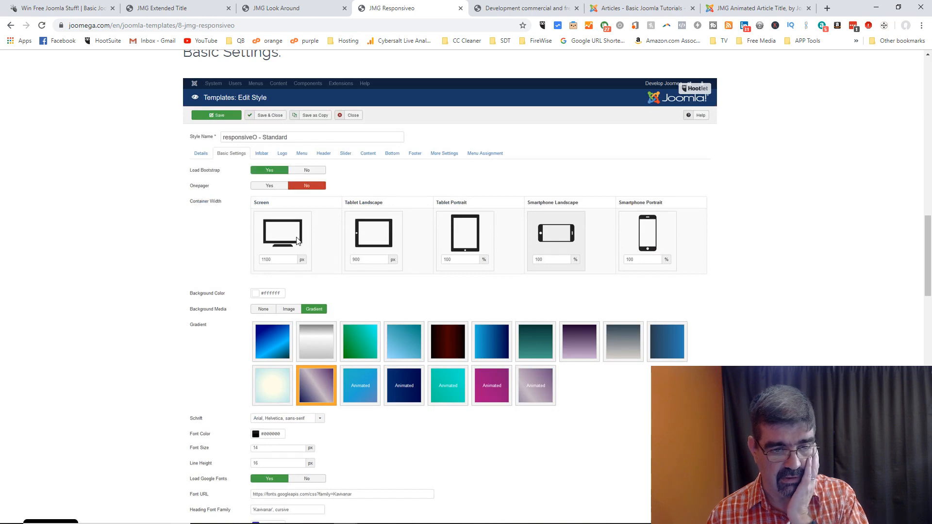
scroll(352, 243, down, 10)
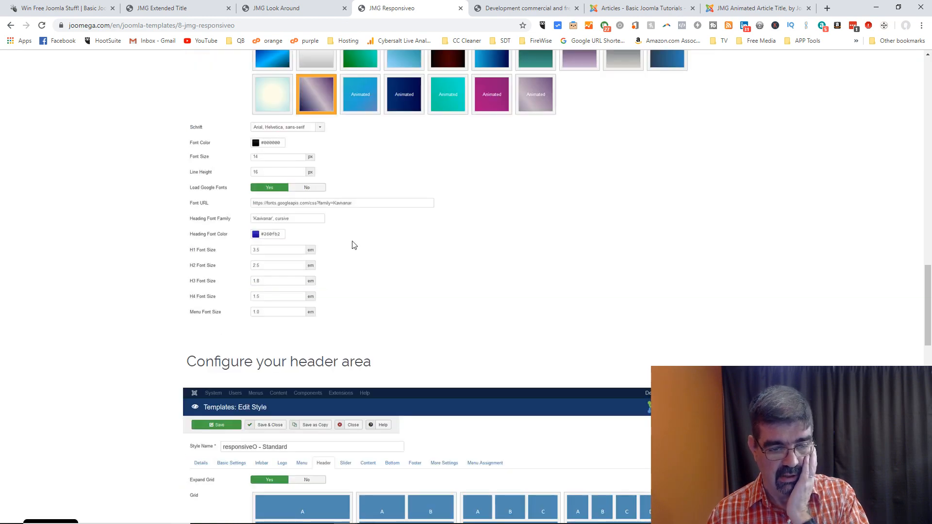
scroll(353, 245, down, 7)
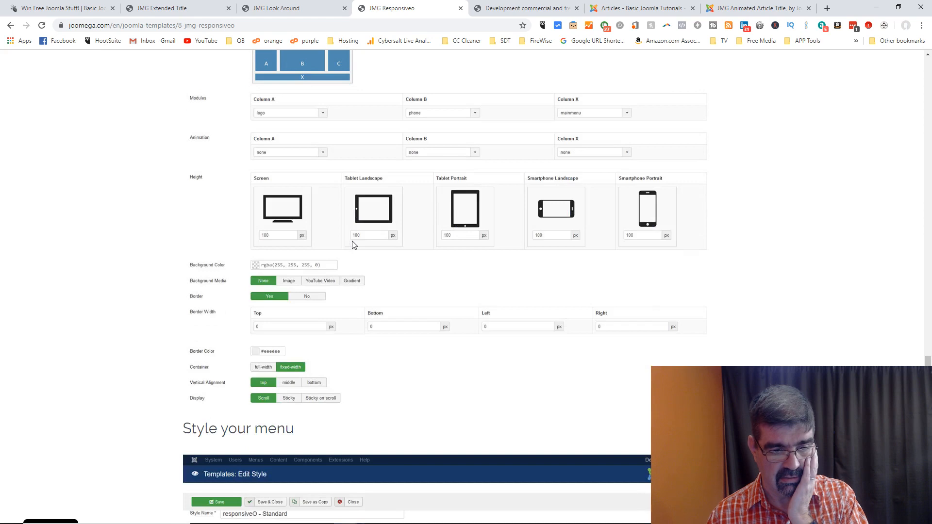
scroll(352, 244, down, 7)
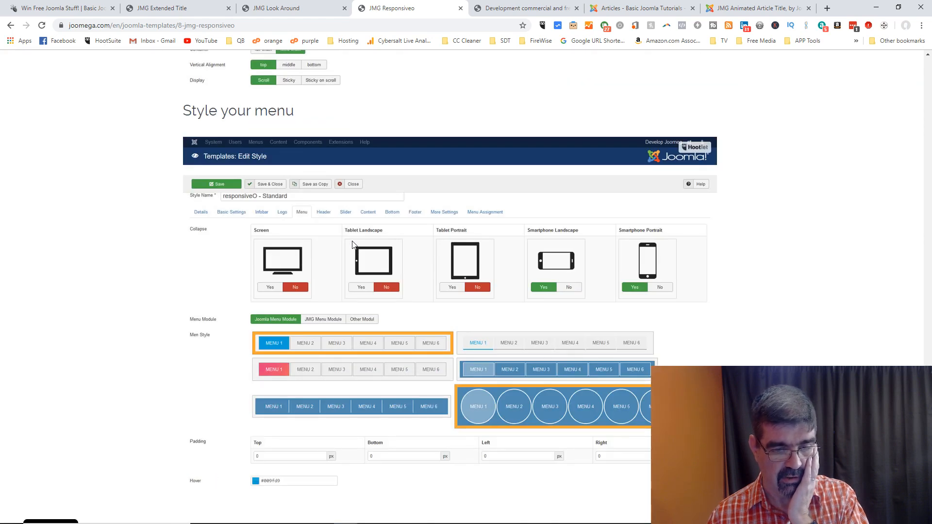
scroll(353, 244, down, 3)
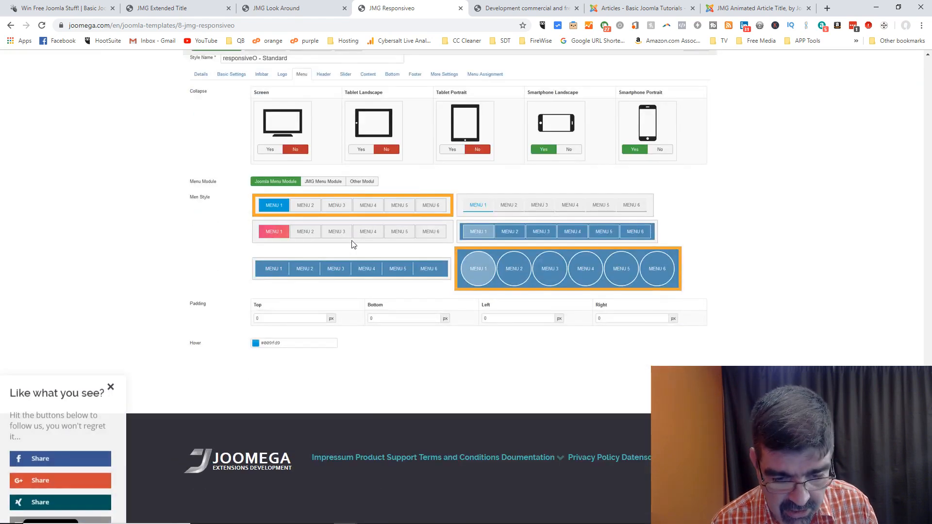
key(Home)
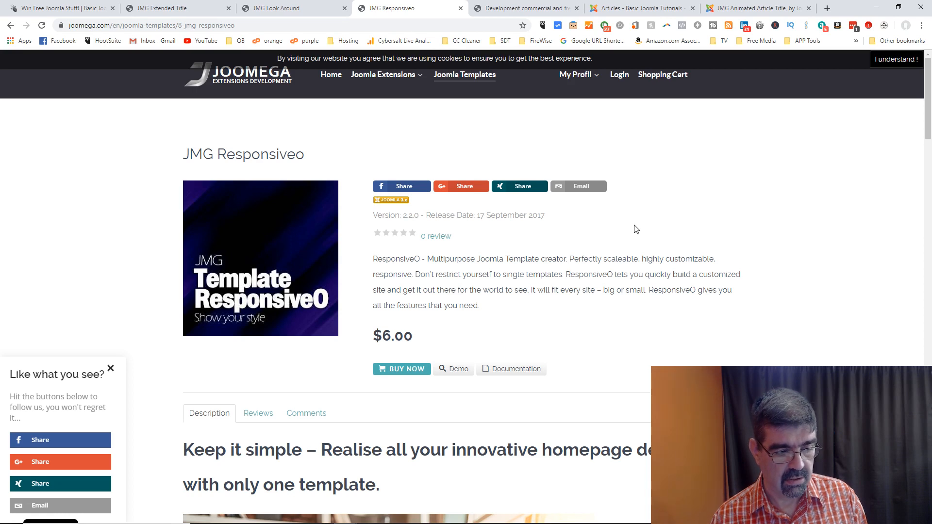
click(42, 443)
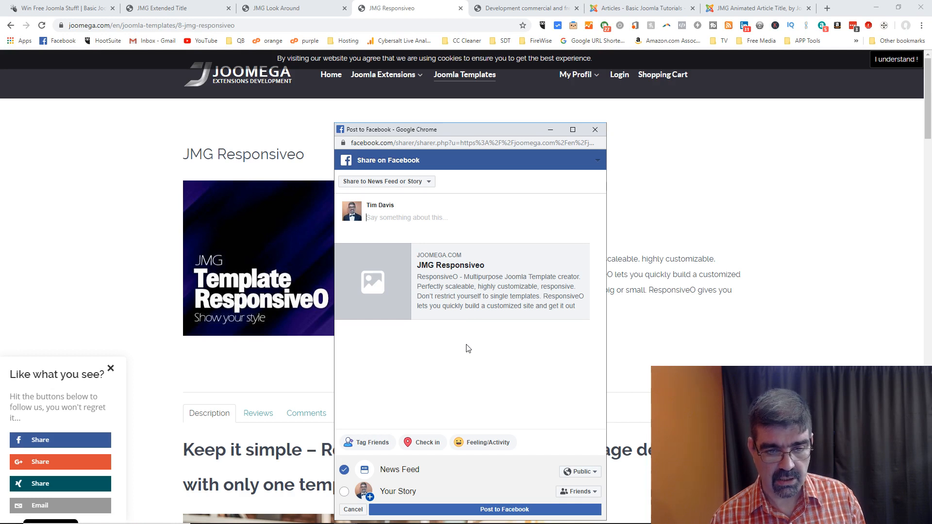
click(597, 130)
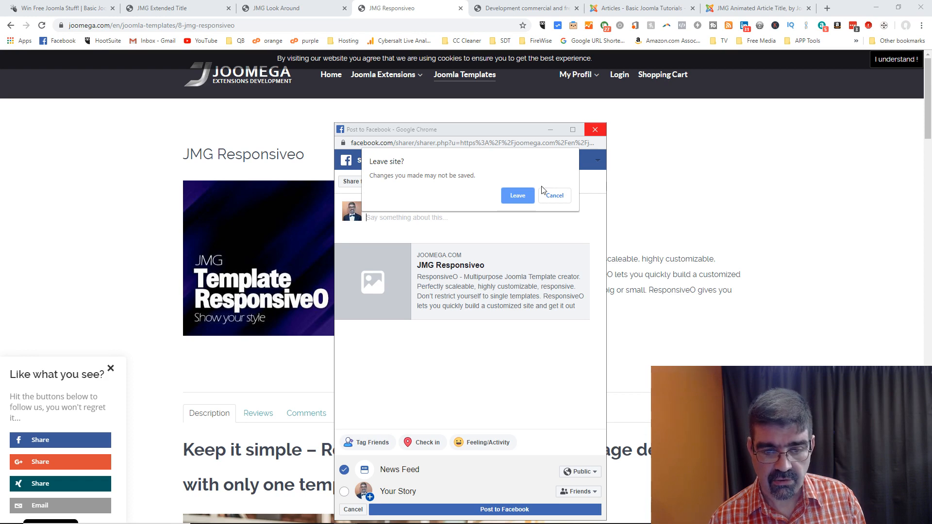
click(518, 195)
scroll(698, 311, down, 10)
scroll(697, 311, down, 10)
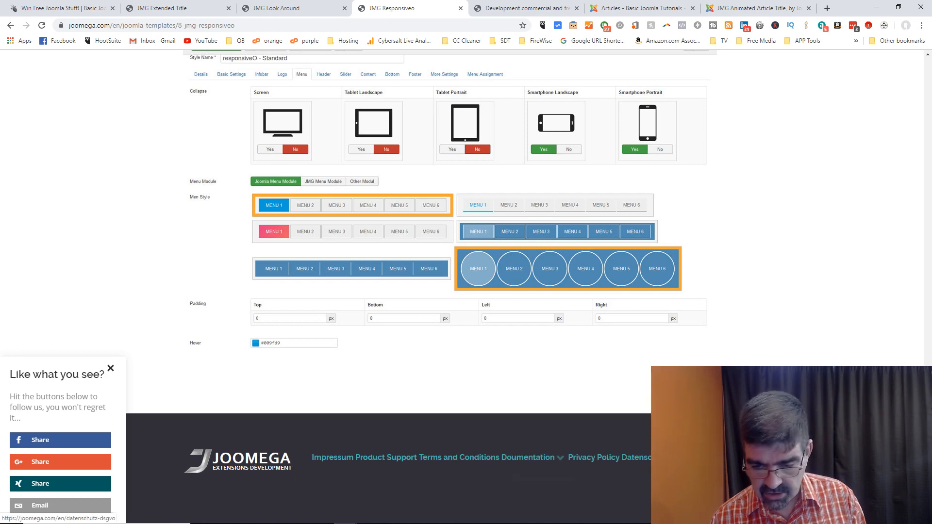
scroll(729, 333, up, 15)
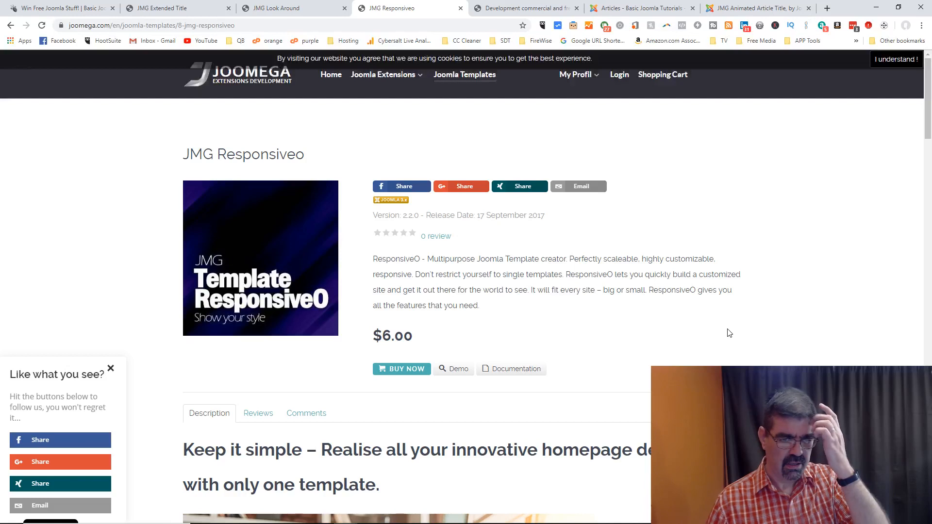
Step: Scan the Joomla Extensions overview (Article Video, Extended Title, FaceBook Like DSGVO), then return to Basic Joomla giveaways
click(382, 83)
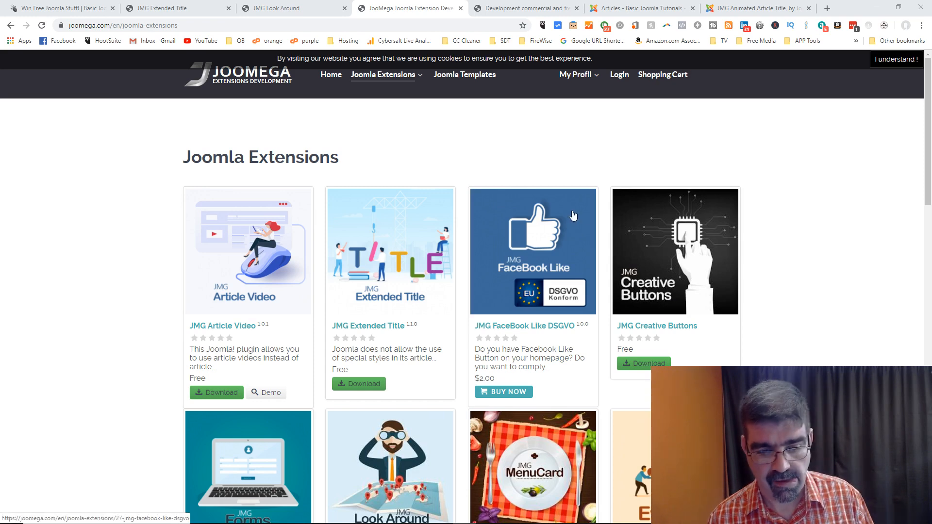
scroll(574, 217, down, 5)
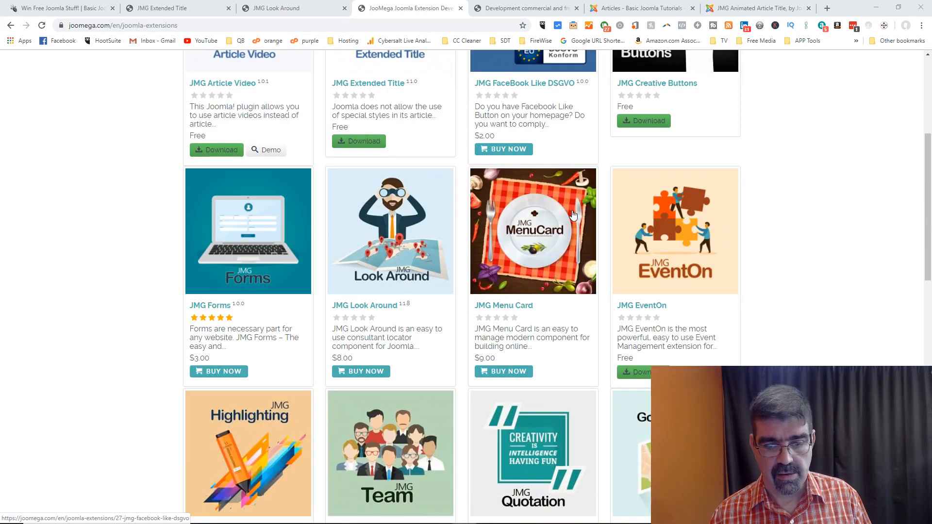
scroll(574, 214, up, 5)
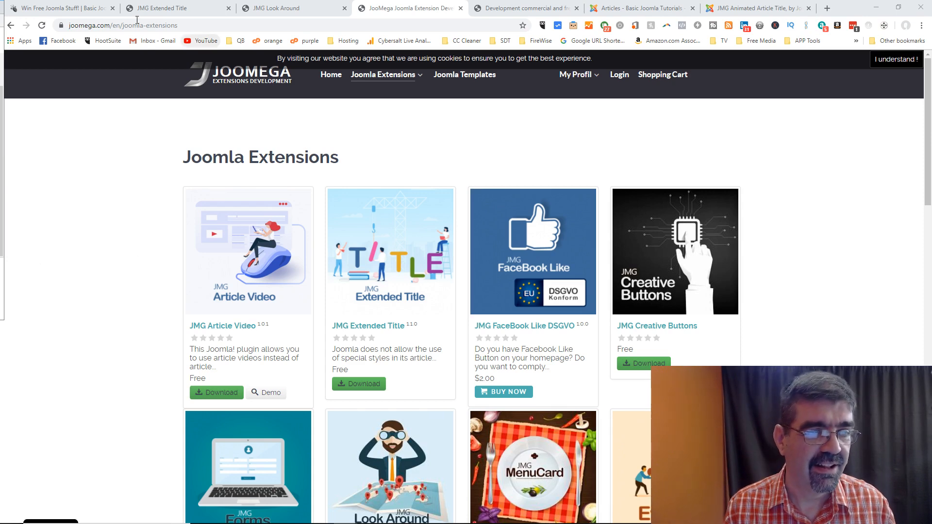
click(42, 7)
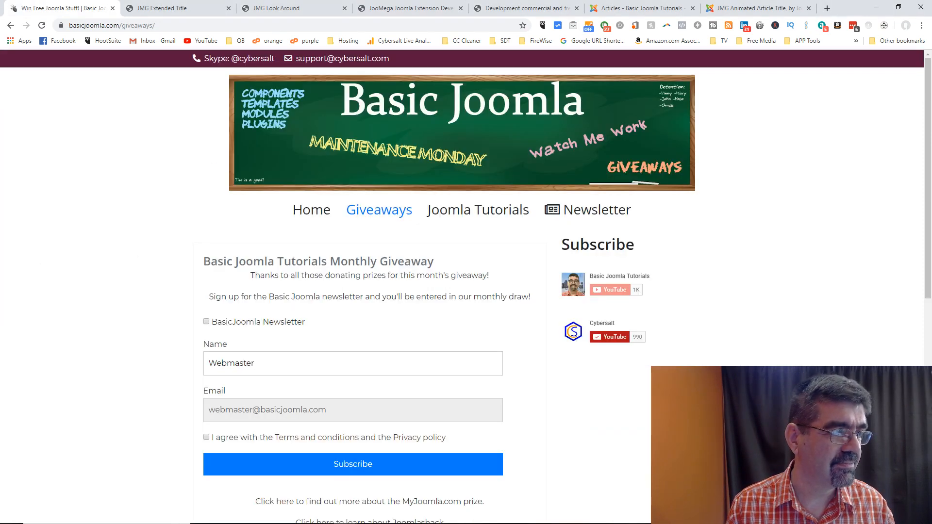